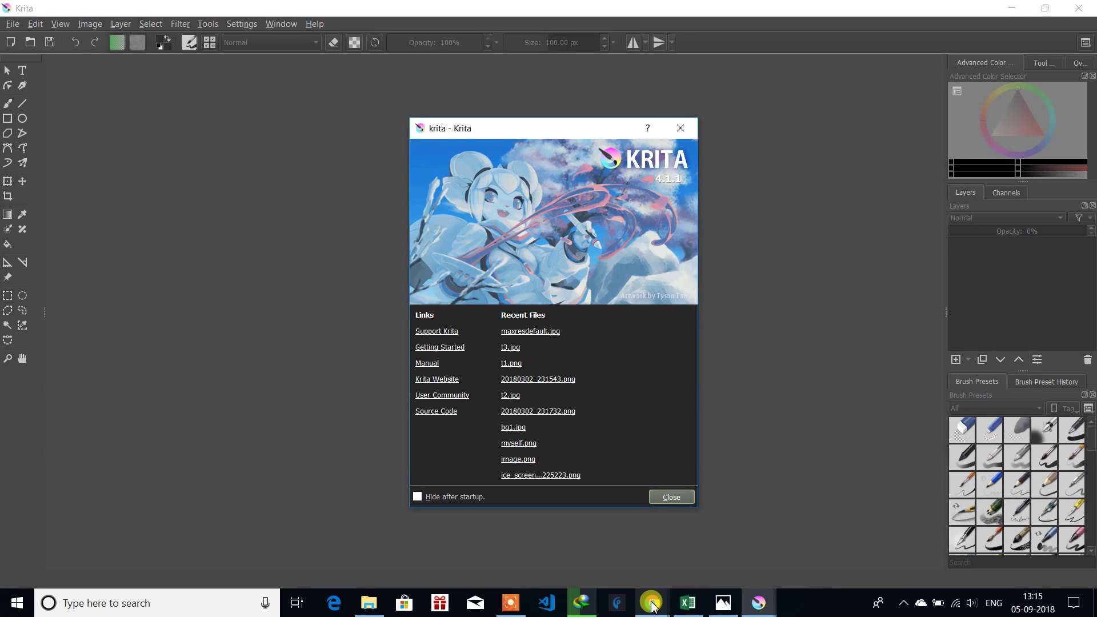
Step: Close the background Chrome and Excel windows and dismiss the startup screen
right_click(653, 607)
click(656, 570)
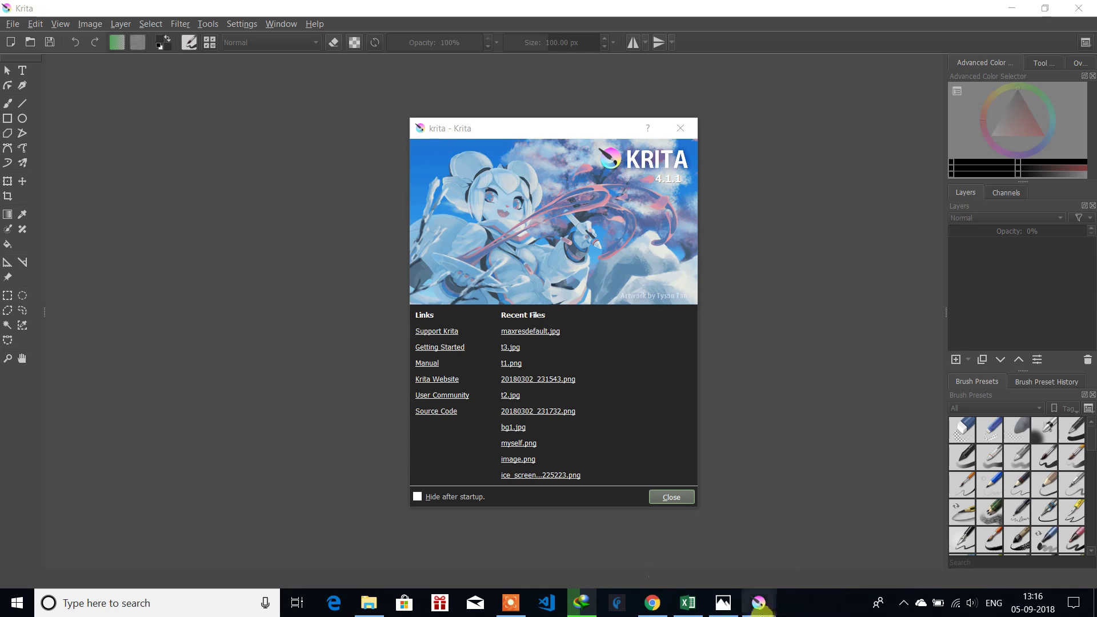
right_click(687, 606)
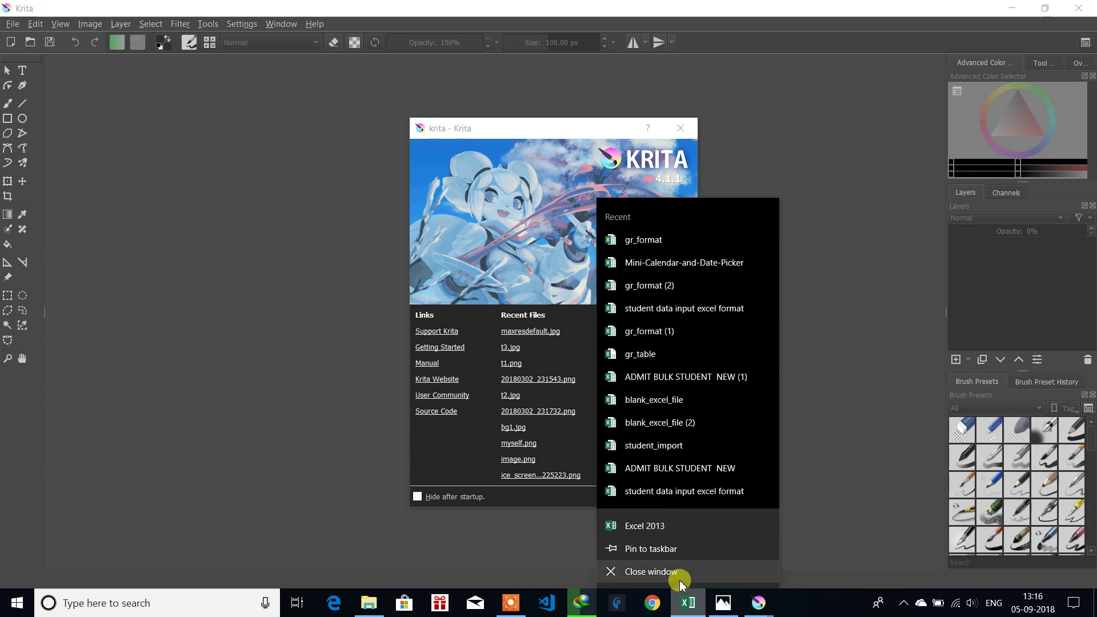
click(680, 581)
right_click(723, 607)
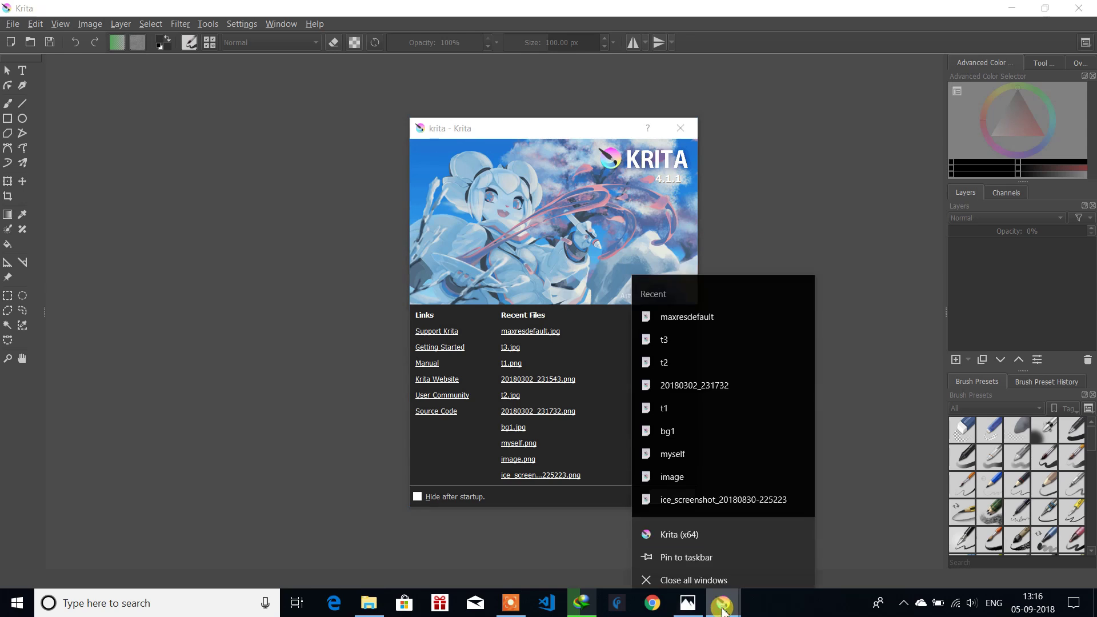
click(860, 474)
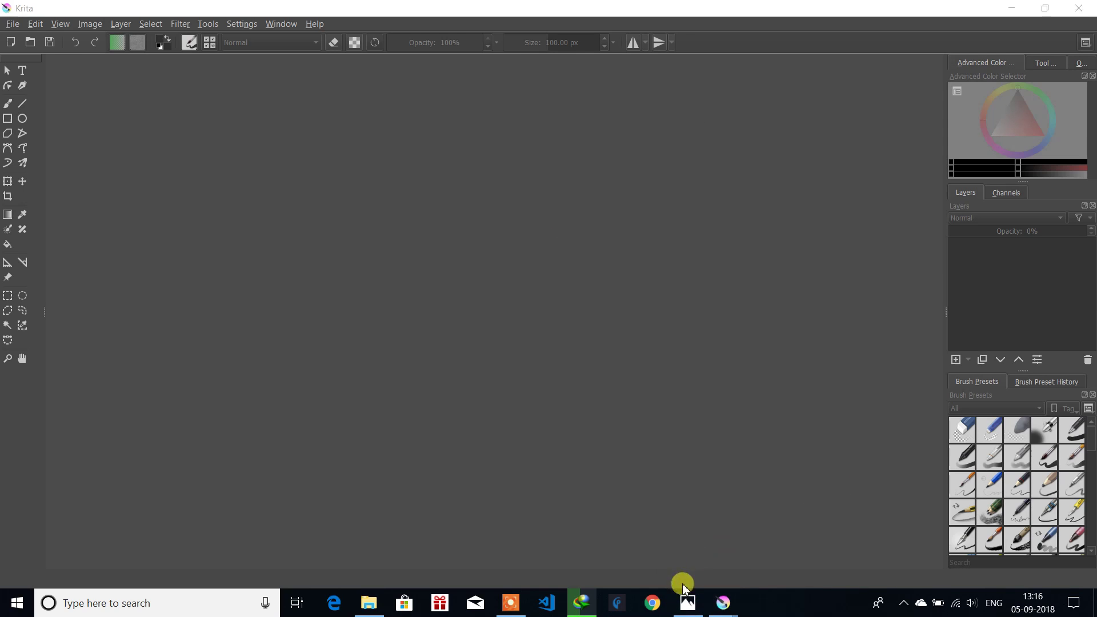
Step: Create a new custom document using the predefined A4 (600 ppi) size
key(ctrl+n)
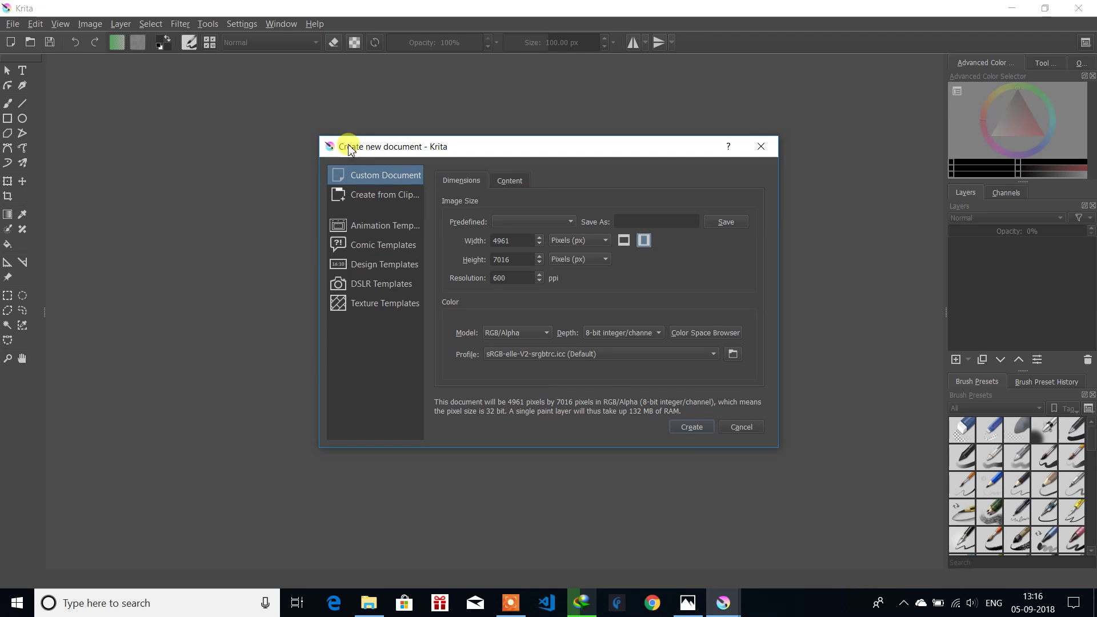
click(529, 222)
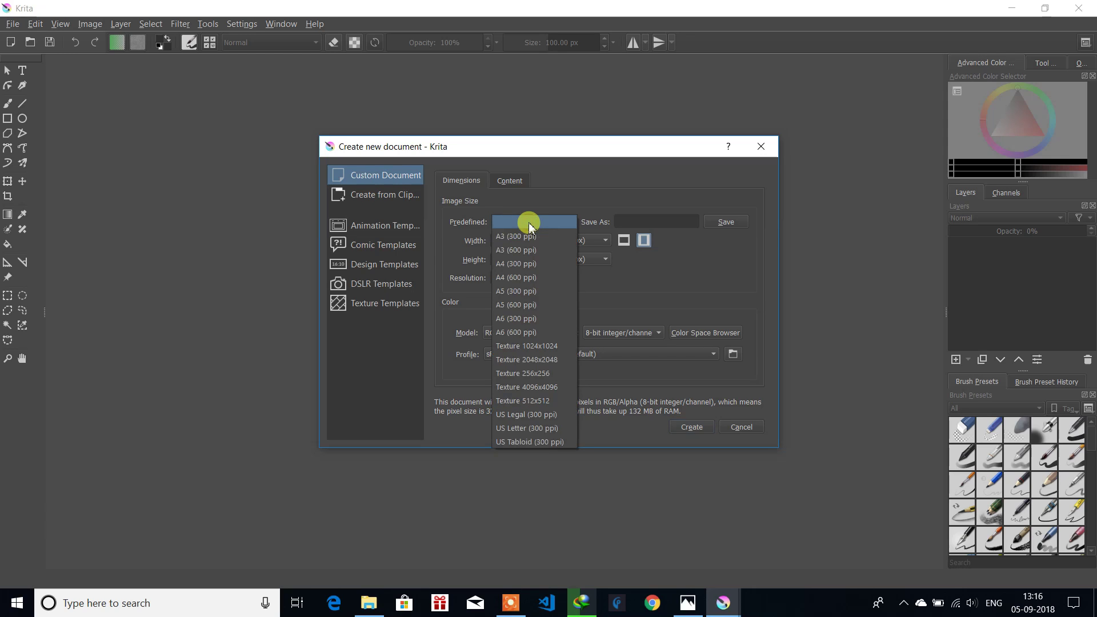
click(534, 279)
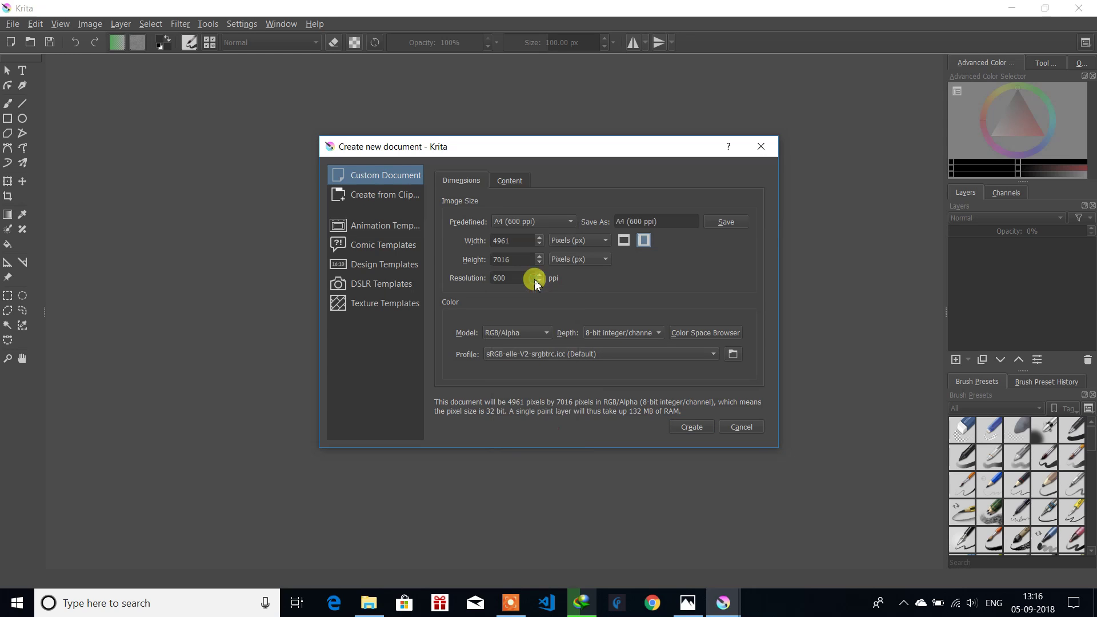
click(689, 427)
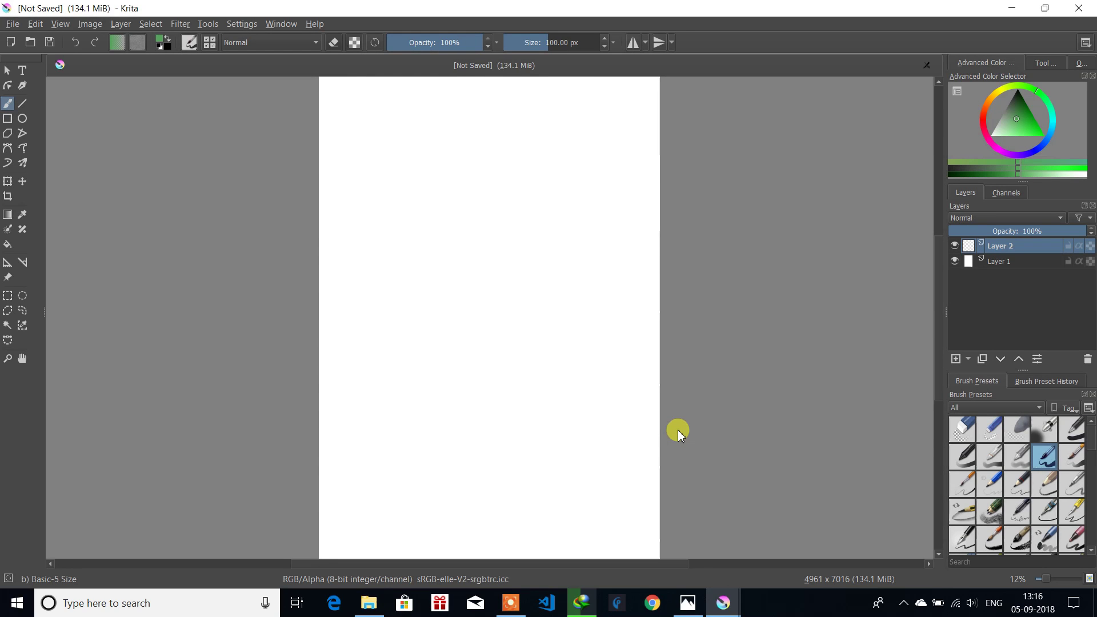
Step: Make a narrow rectangular selection along the page's left edge, spanning its full height
click(1044, 579)
drag(1044, 579, 1046, 579)
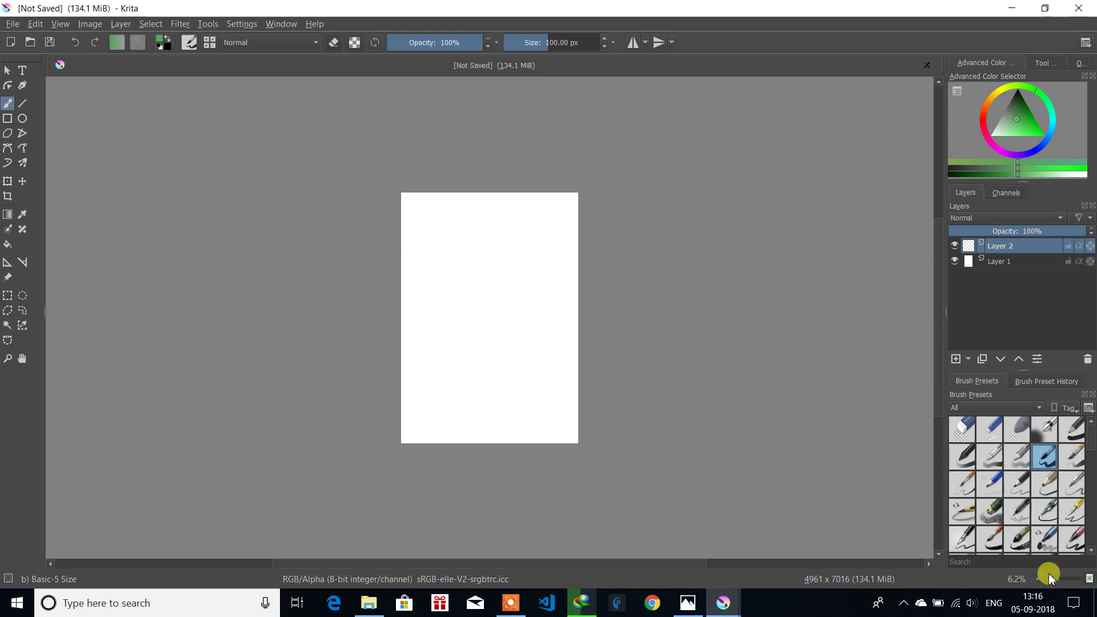
scroll(1050, 578, up, 3)
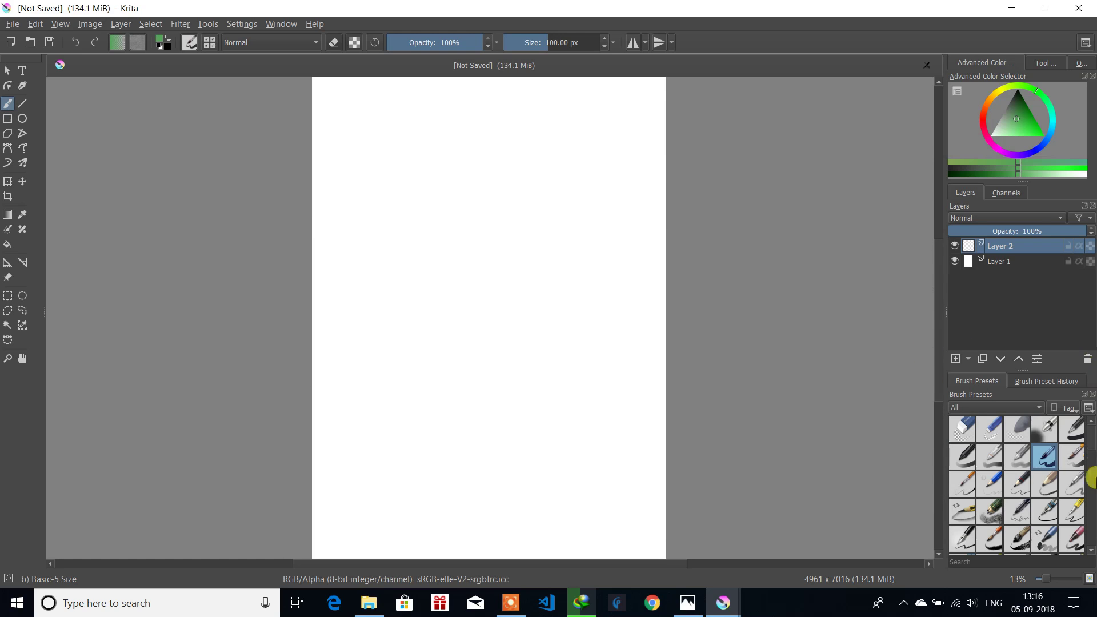
click(1028, 580)
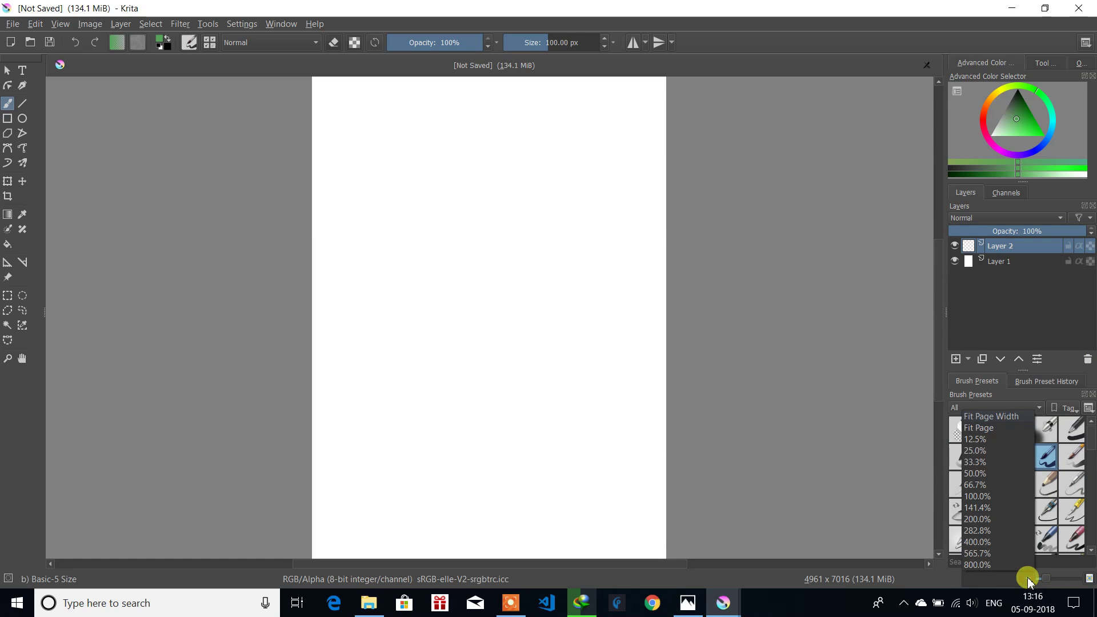
click(999, 428)
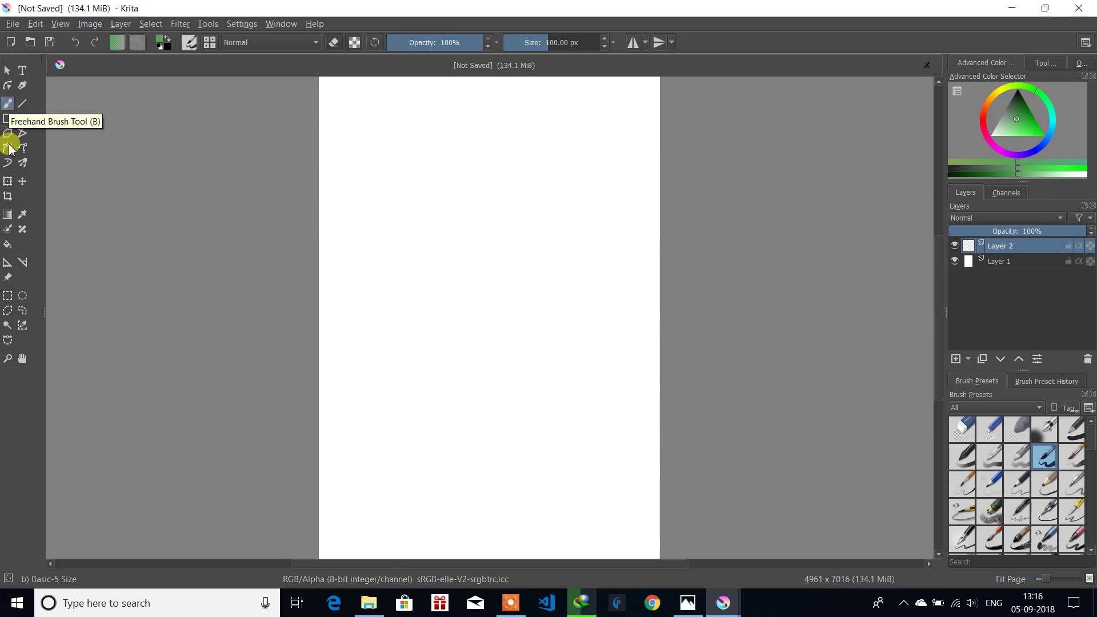
click(7, 295)
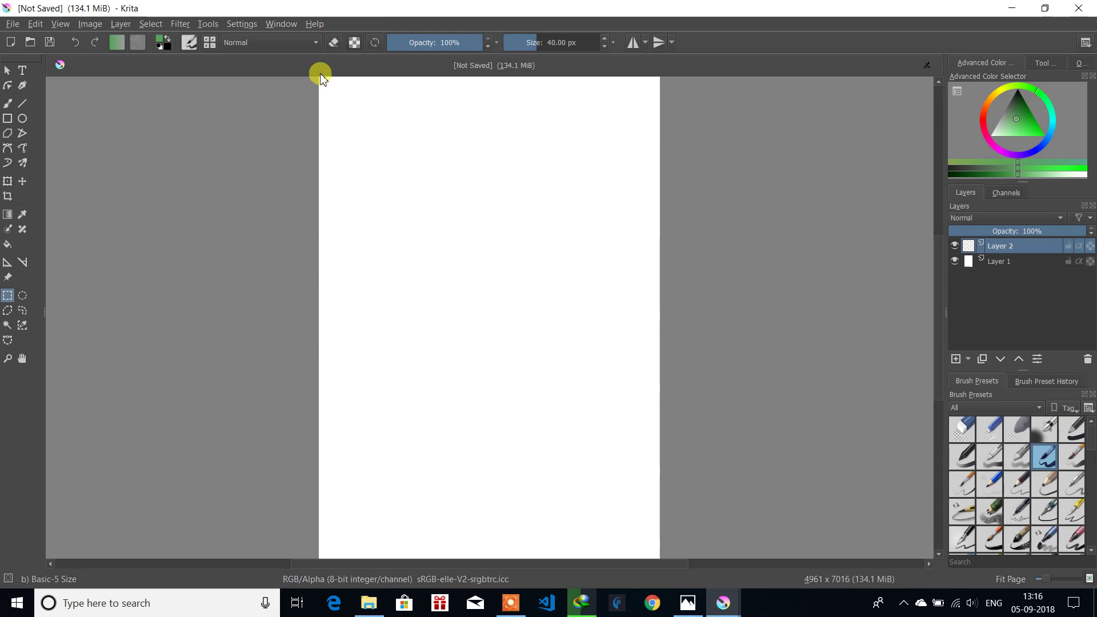
mouse_move(318, 81)
mouse_down()
mouse_move(337, 578)
mouse_move(337, 184)
mouse_up()
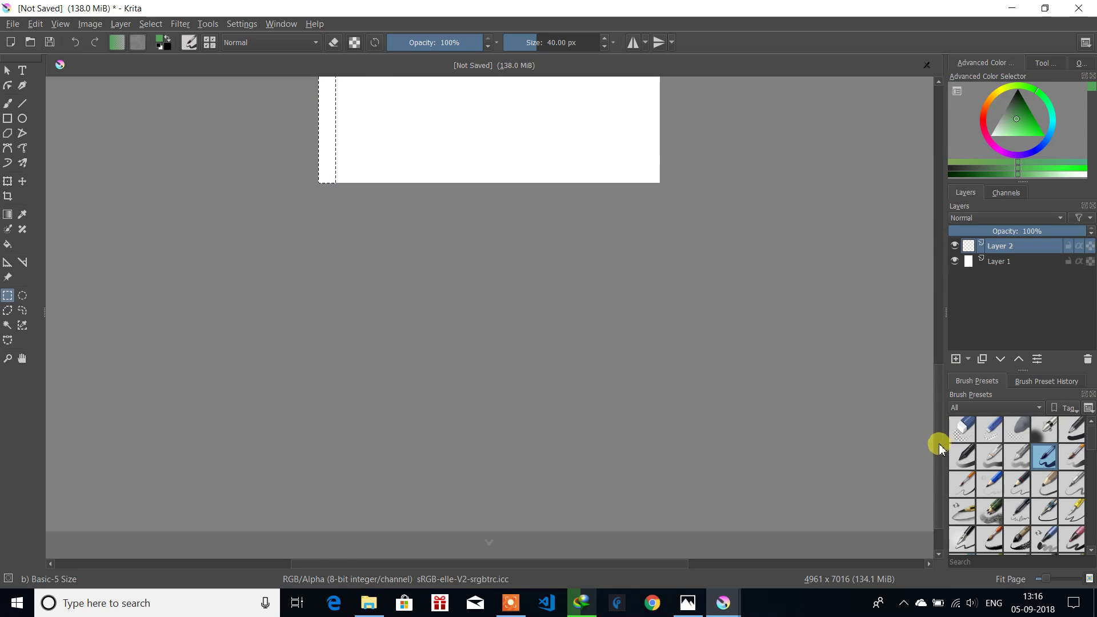
drag(940, 448, 940, 315)
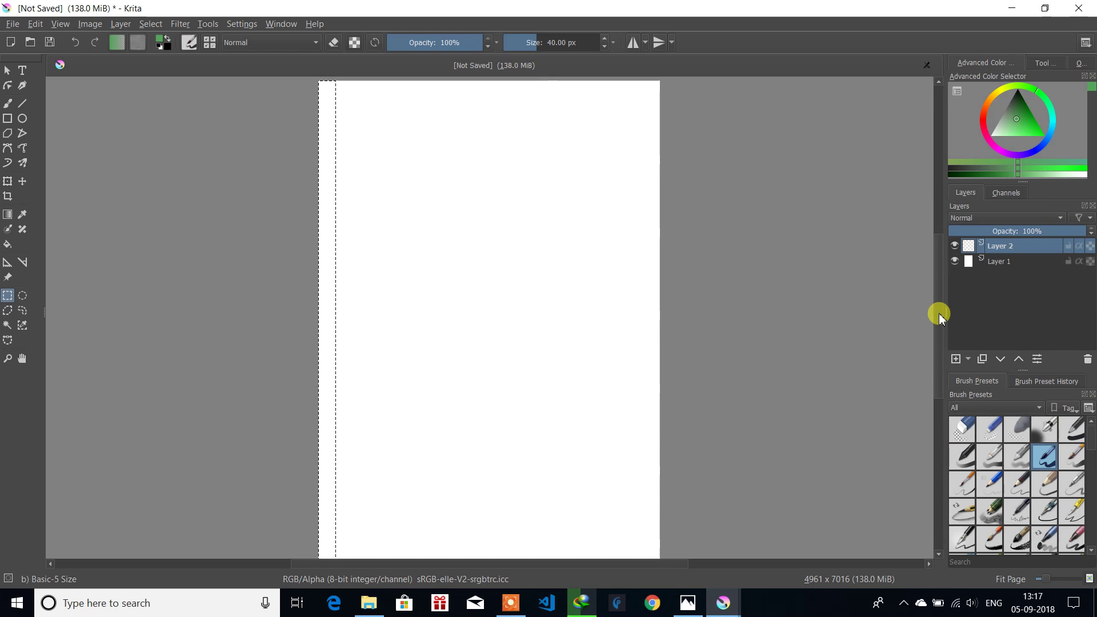
Step: Fill the selected strip with a green gradient that fades out toward the bottom of the page
click(6, 216)
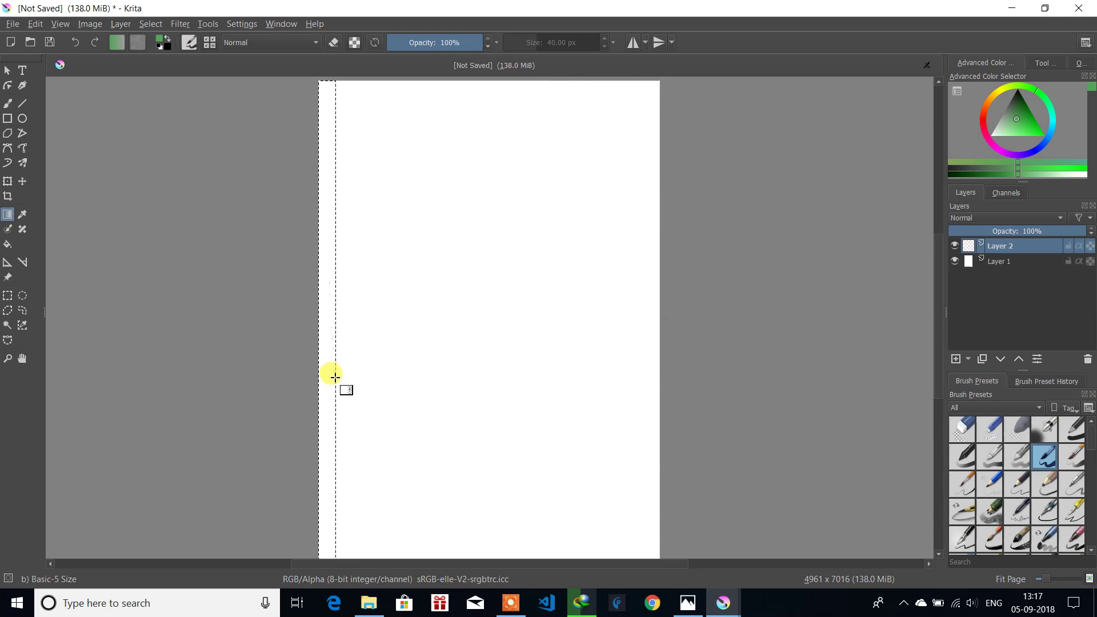
drag(335, 377, 335, 377)
drag(321, 495, 320, 501)
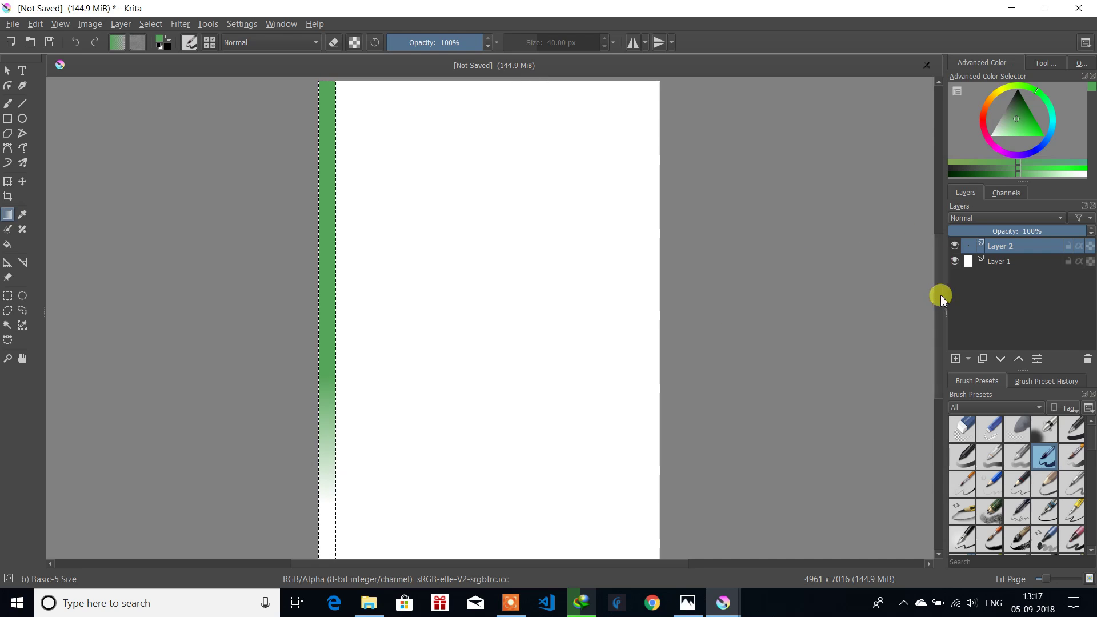
drag(940, 296, 909, 345)
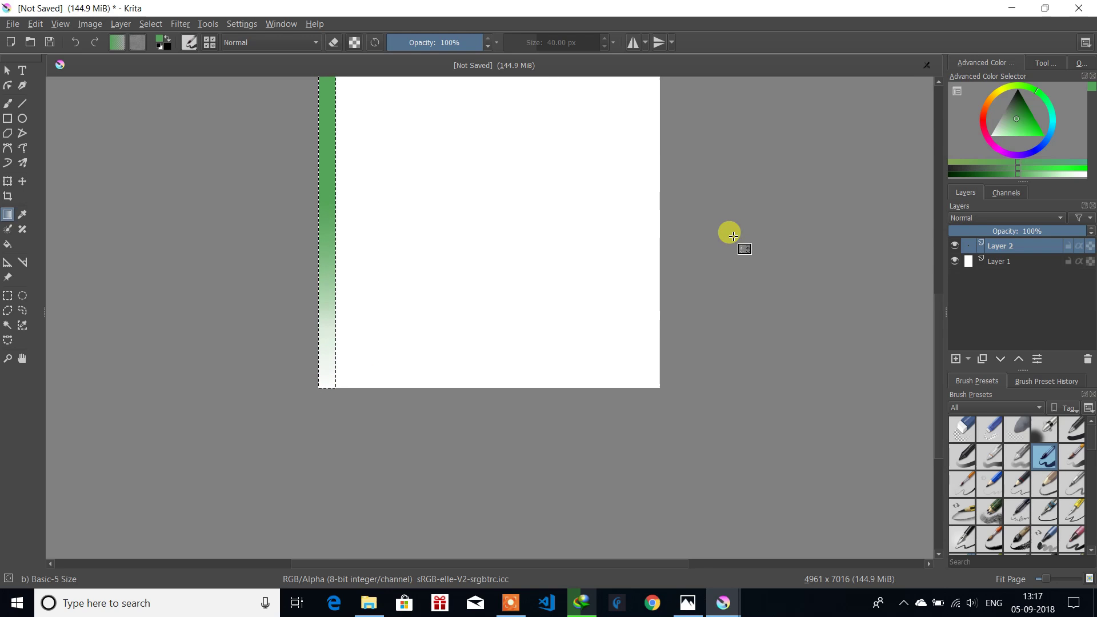
Step: Try to select a thin rectangular strip across the full width of the page's top edge, overlapping the green band
drag(938, 358, 914, 262)
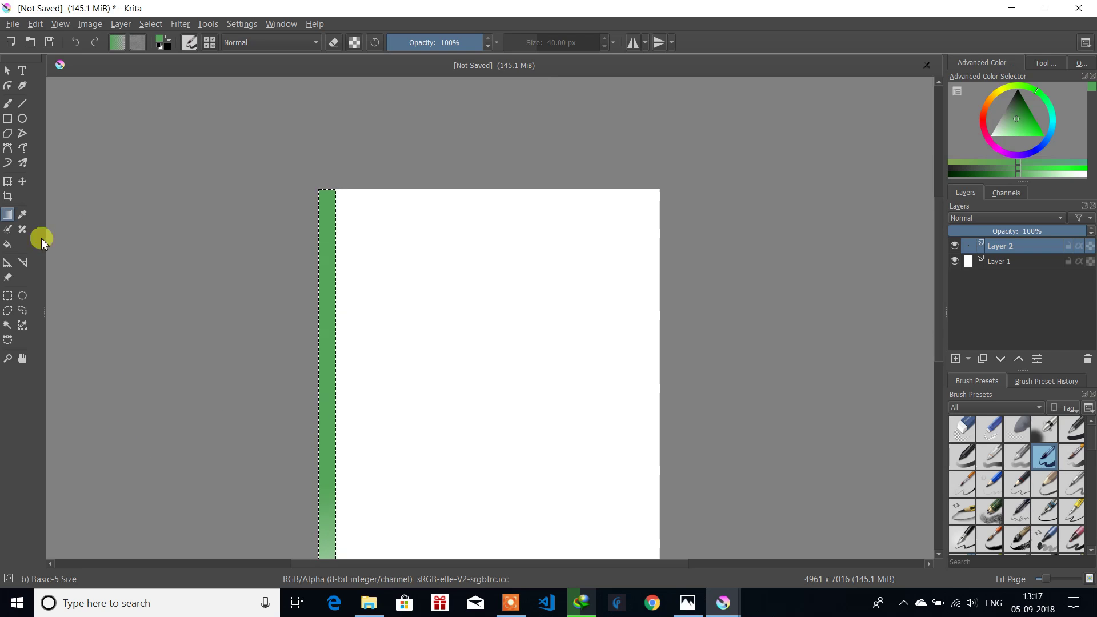
click(7, 296)
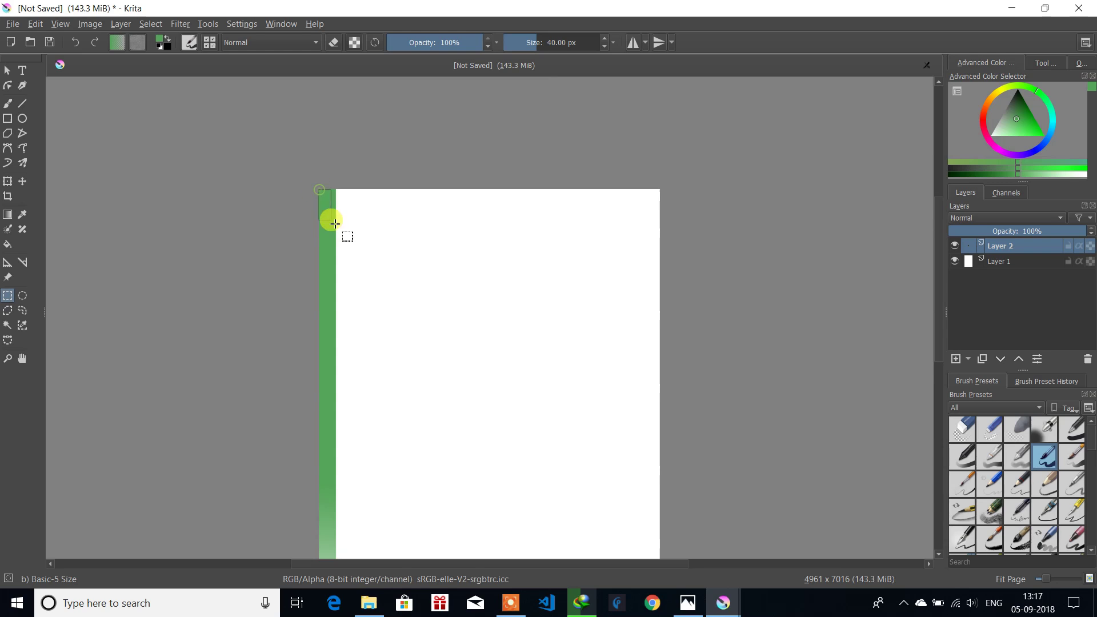
drag(335, 224, 660, 197)
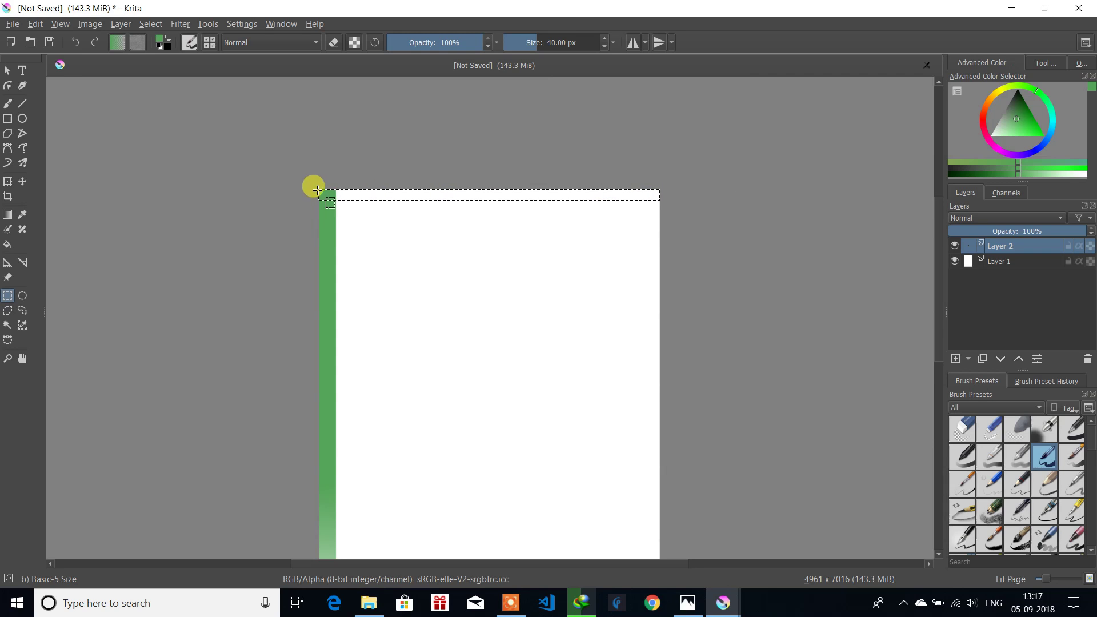
drag(318, 191, 319, 189)
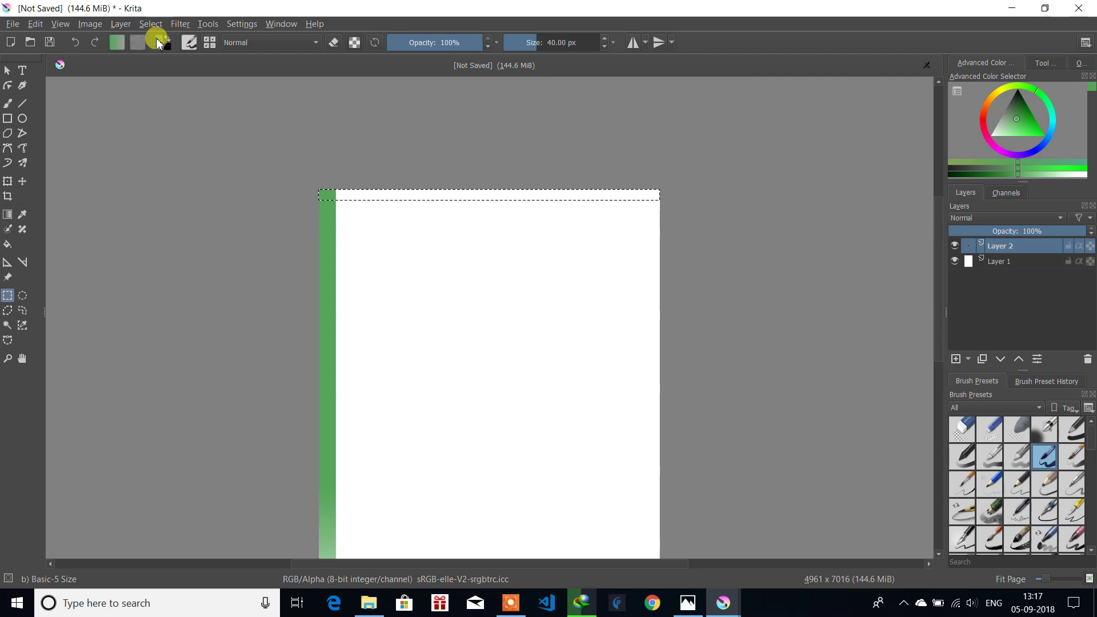
Step: Set the foreground colour to orange-red #fb3b02
click(159, 39)
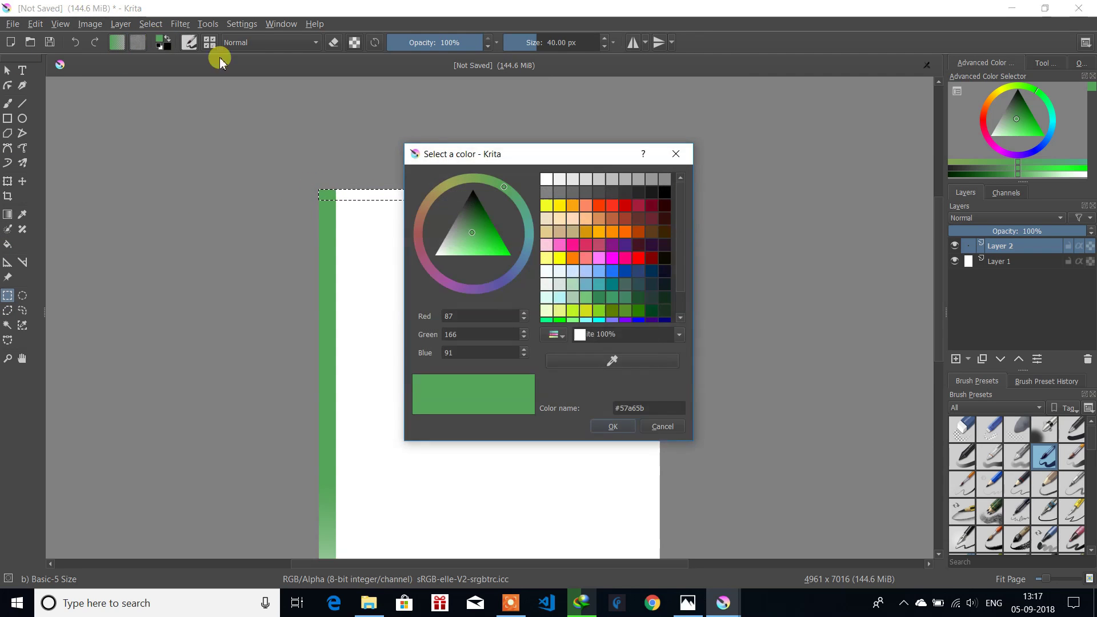
click(598, 205)
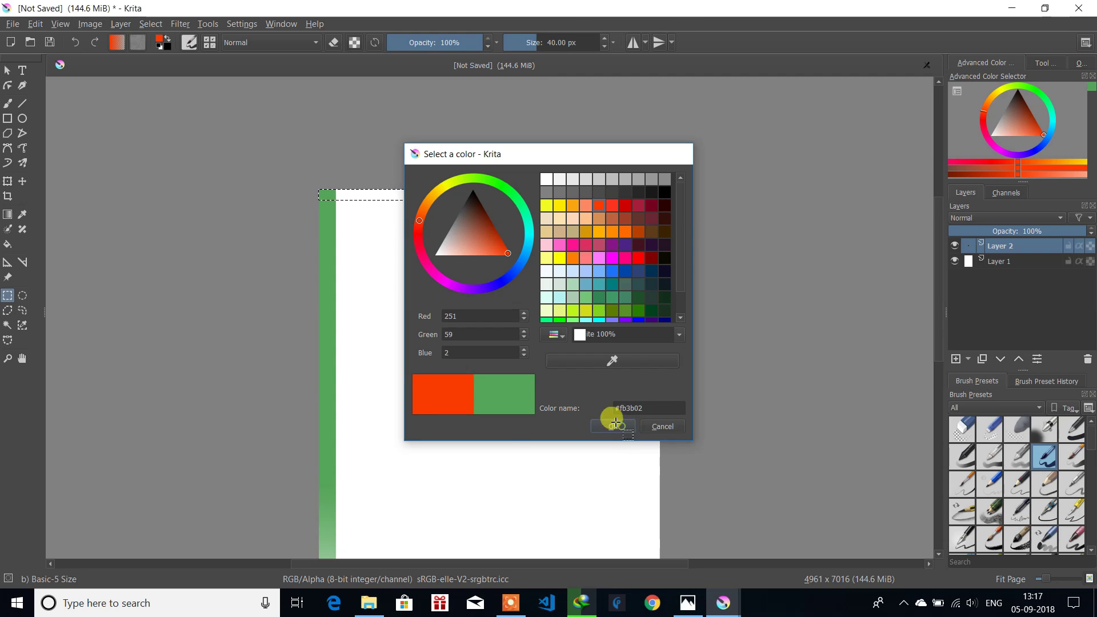
click(614, 426)
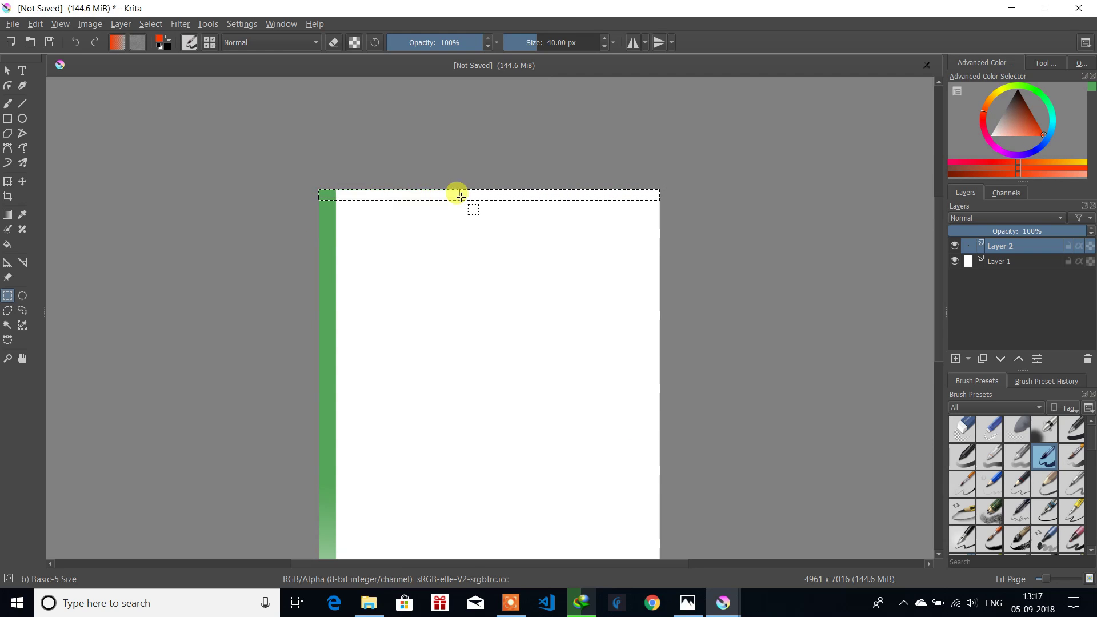
Step: Select a thin strip along the page's top edge beside the green band and fill it with an orange-red gradient fading rightward
drag(511, 189, 653, 192)
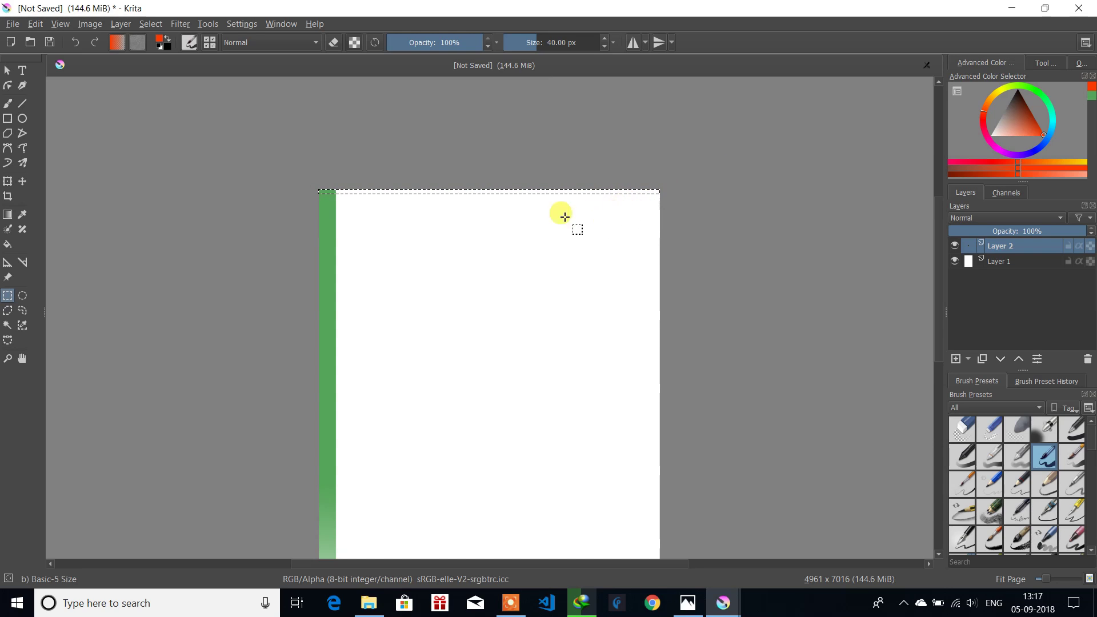
click(316, 187)
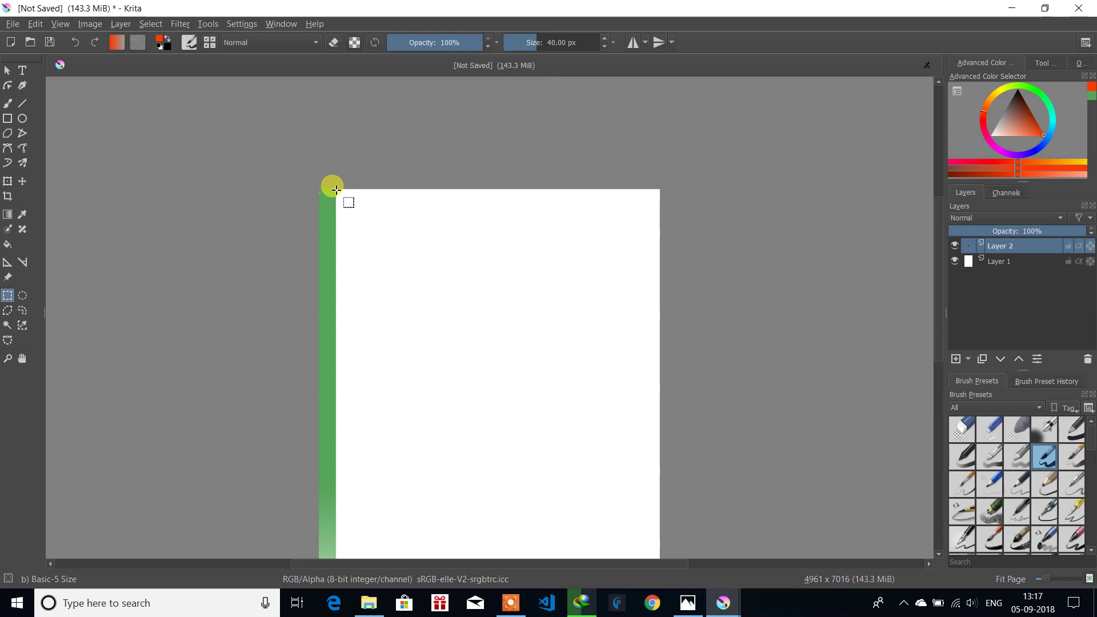
drag(336, 190, 659, 204)
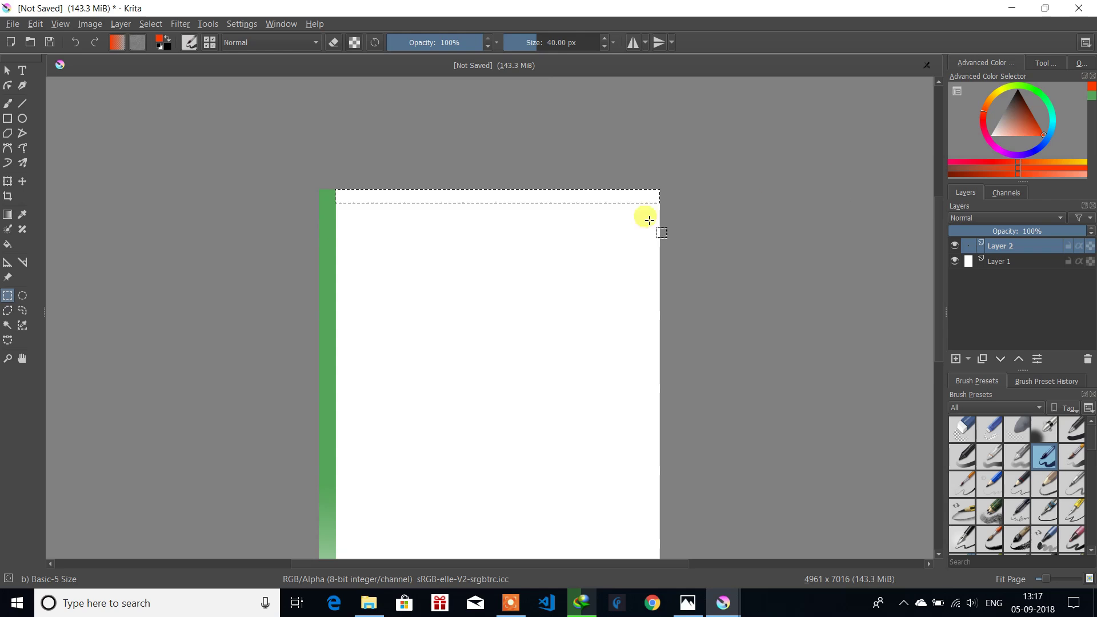
click(7, 215)
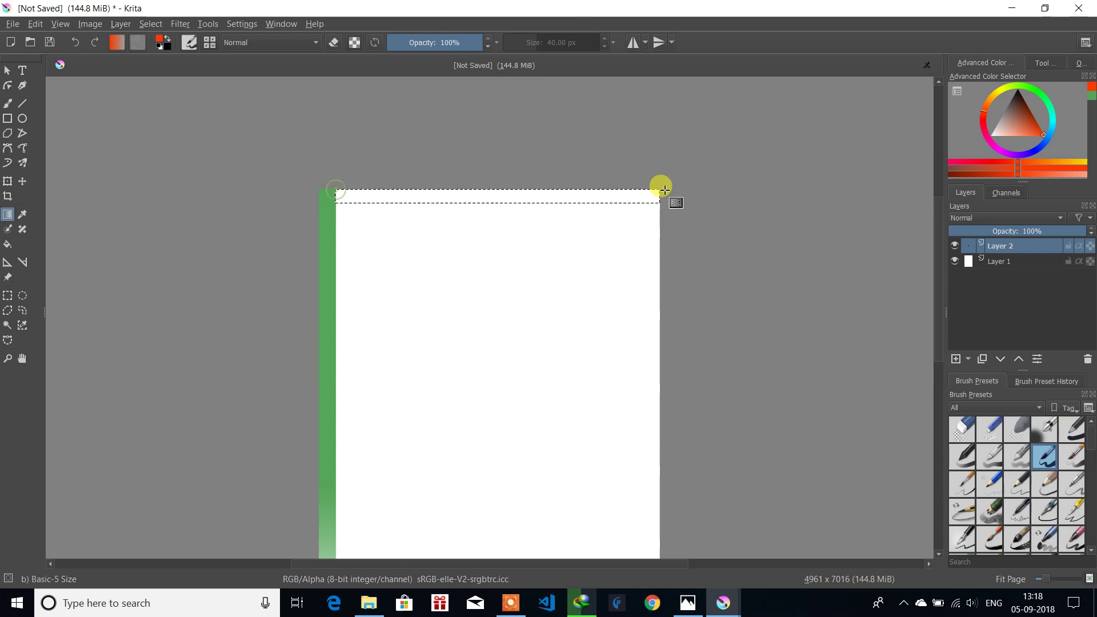
drag(665, 190, 669, 201)
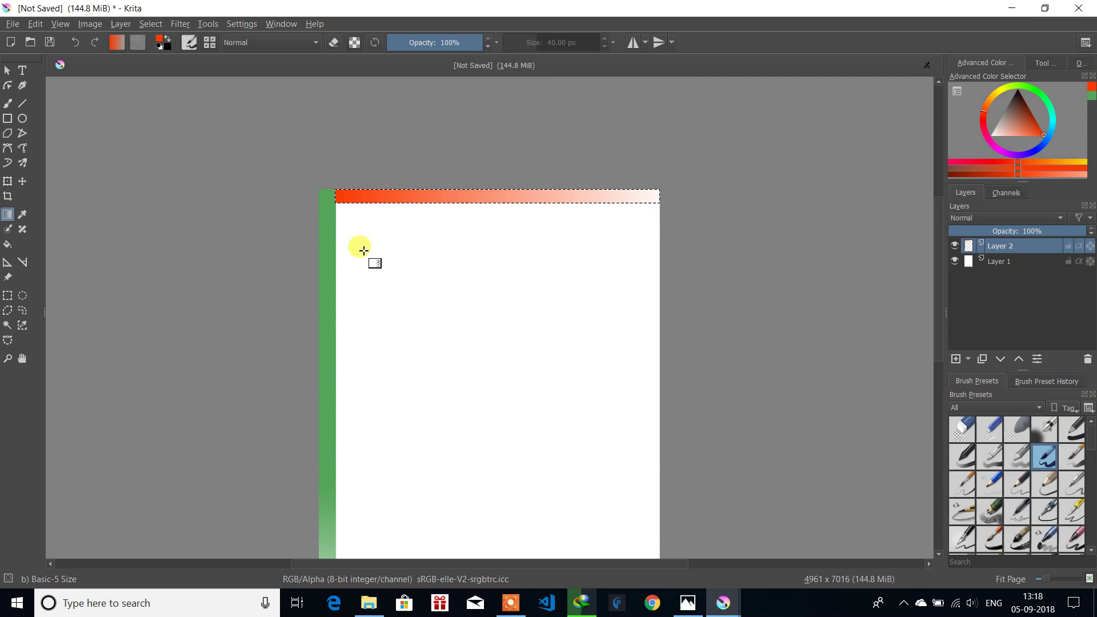
Step: Clear the selection and select a thin rectangular strip across the full width of the page's bottom edge
click(8, 295)
click(136, 220)
scroll(723, 227, down, 1)
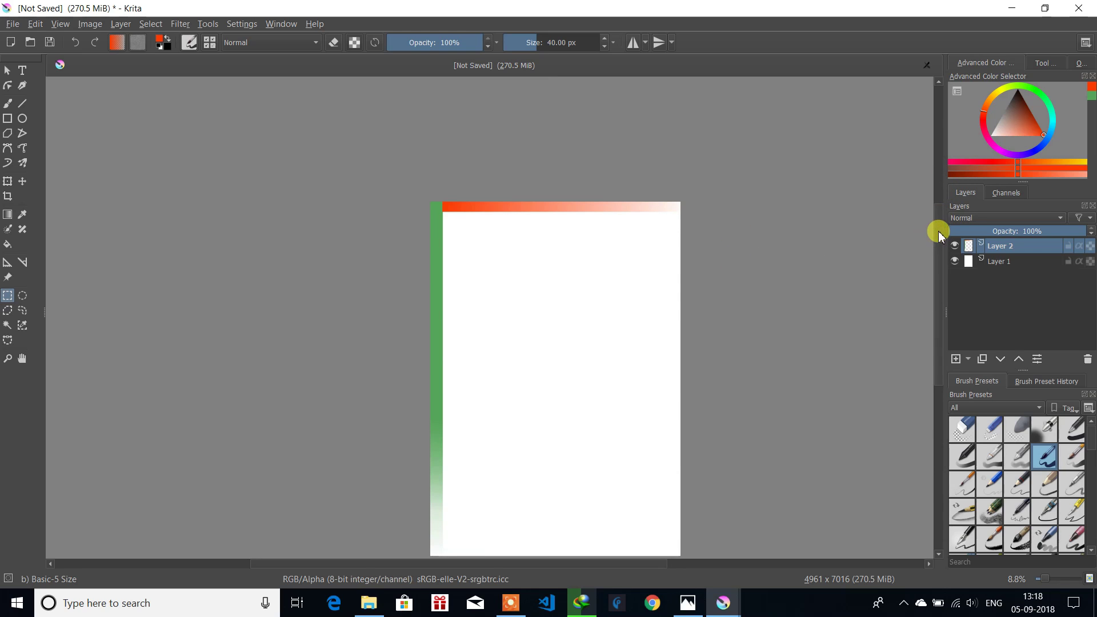
drag(939, 235, 942, 261)
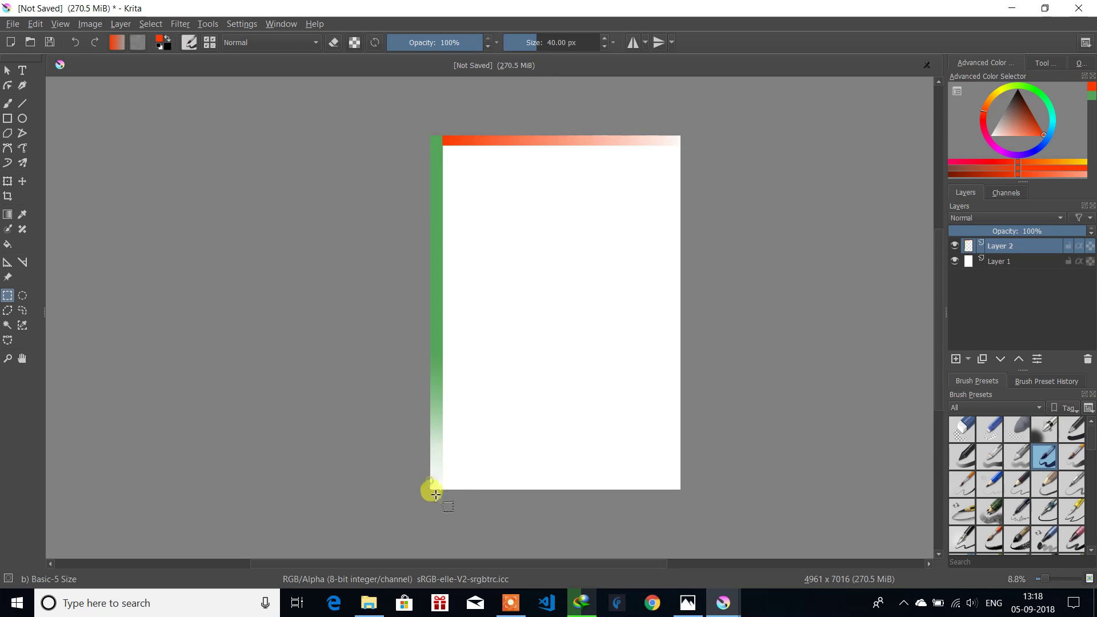
drag(435, 495, 687, 494)
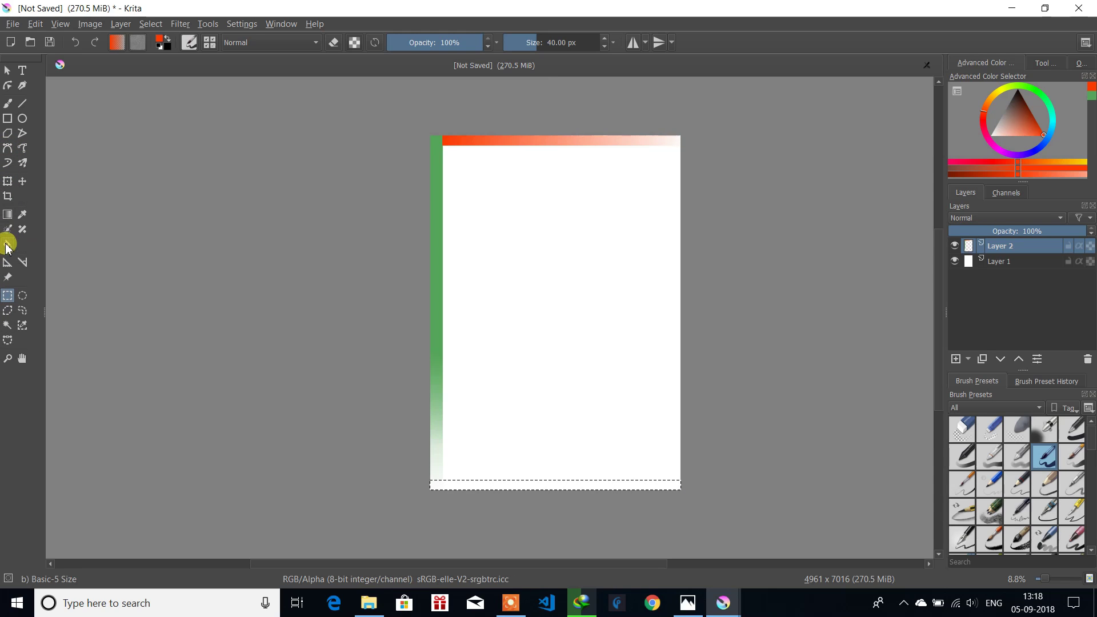
Step: Set the foreground colour to magenta #ff00fe and fill the selected strip along the page's bottom edge with a gradient fading rightward
click(8, 215)
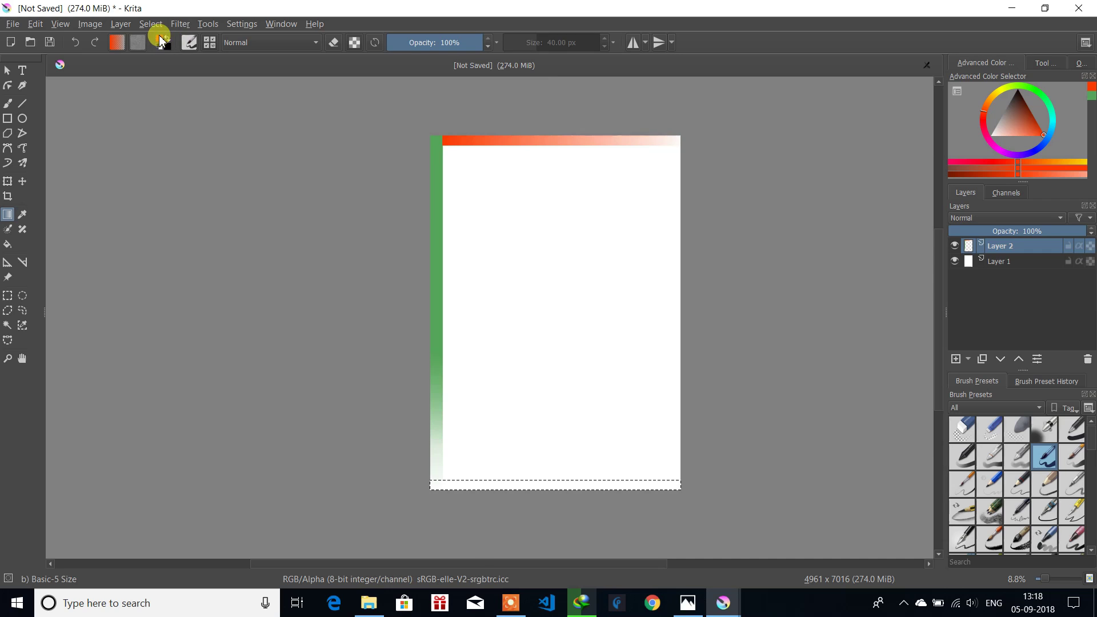
click(160, 39)
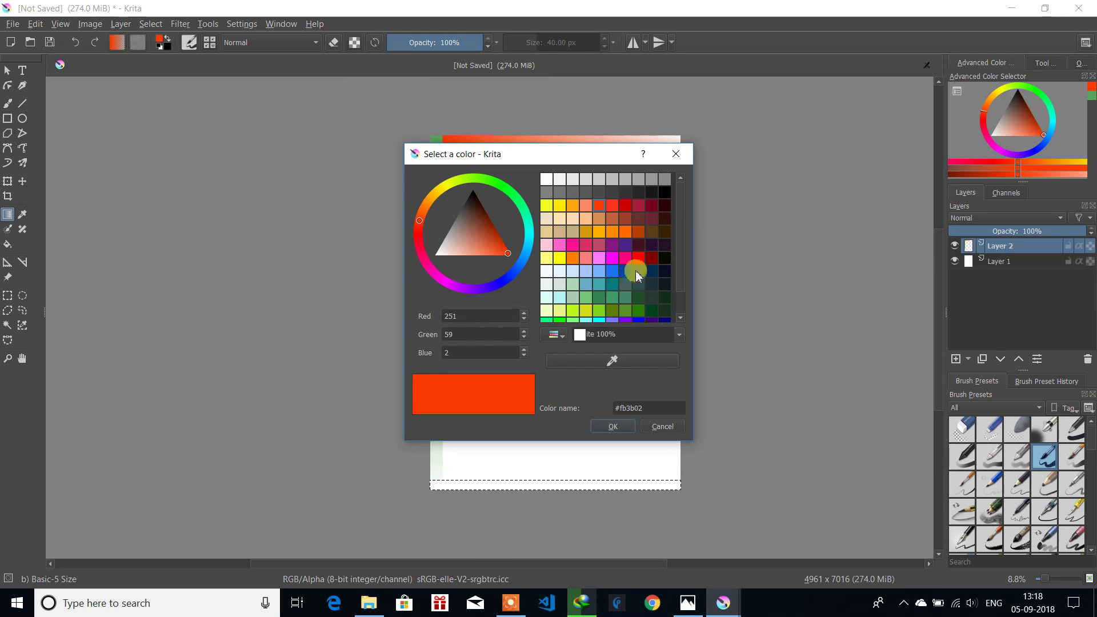
scroll(629, 272, down, 1)
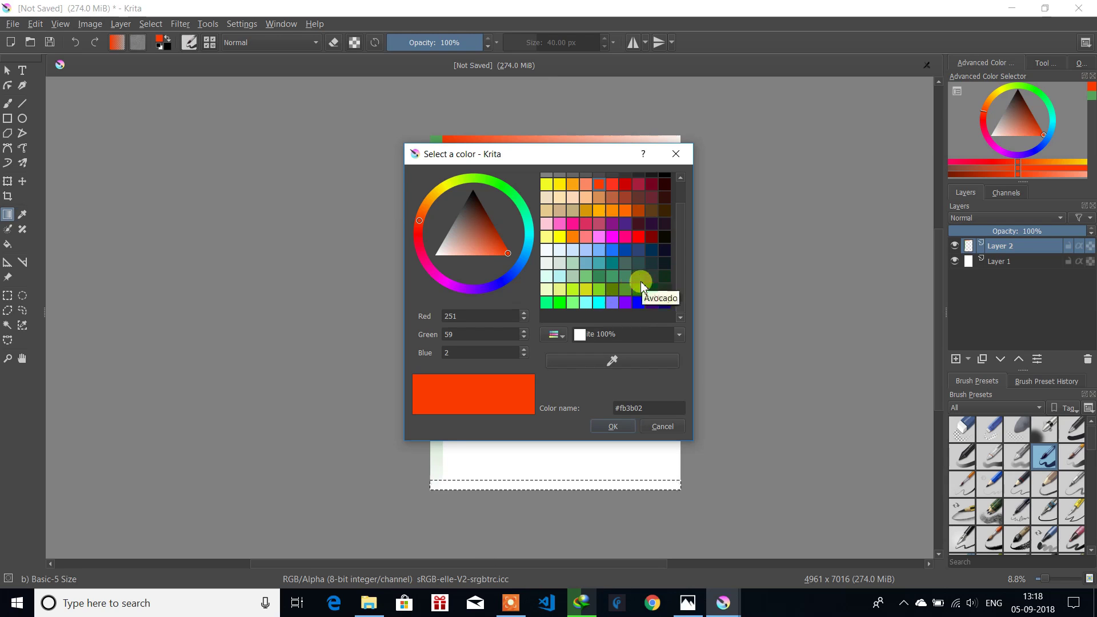
click(612, 237)
click(612, 427)
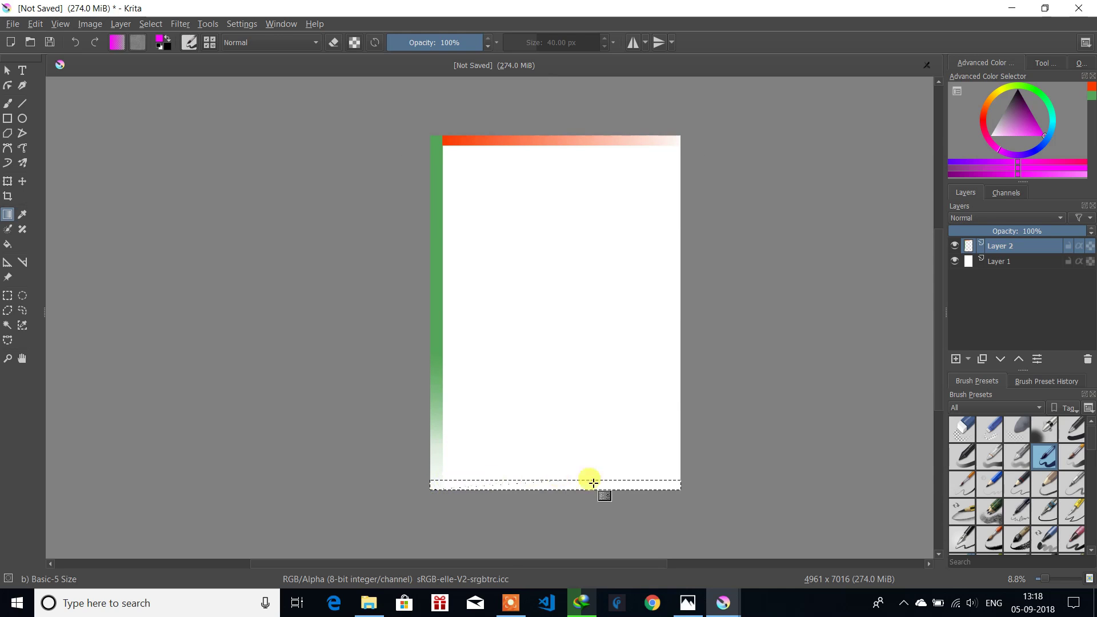
drag(582, 487, 484, 480)
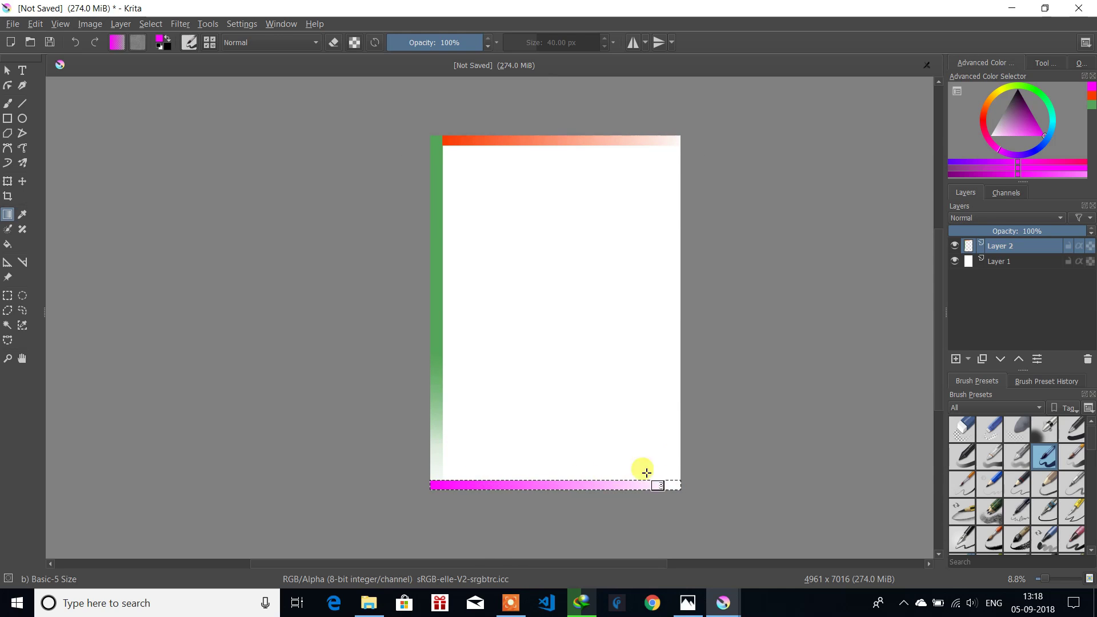
Step: Replace the selection with a thin vertical strip along the page's right edge and fill its upper part with magenta fading downward
click(8, 295)
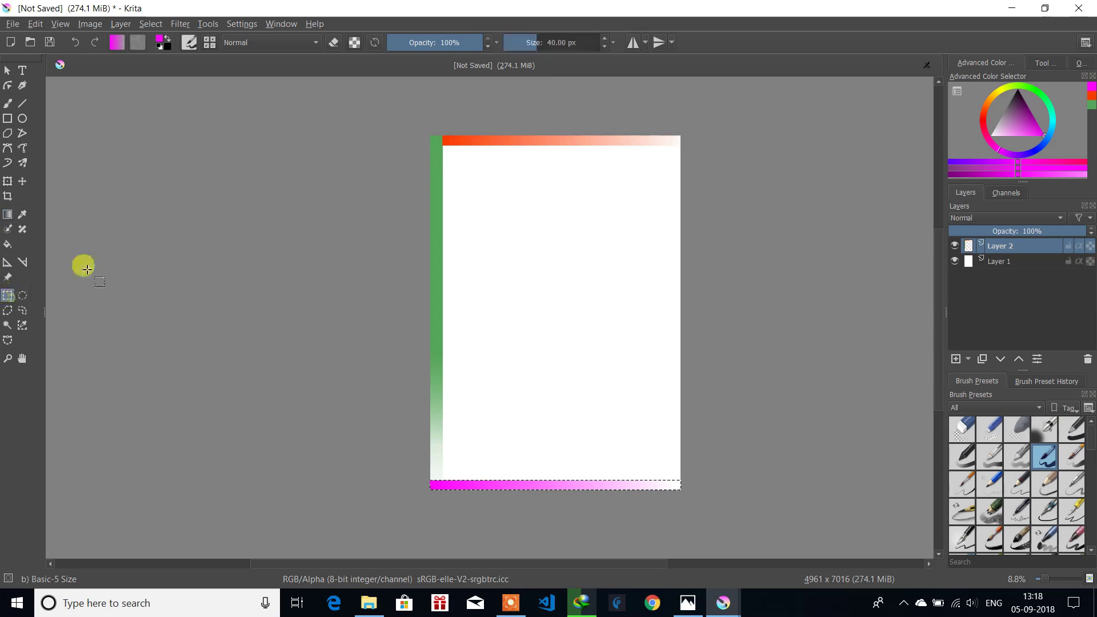
key(ctrl+shift+a)
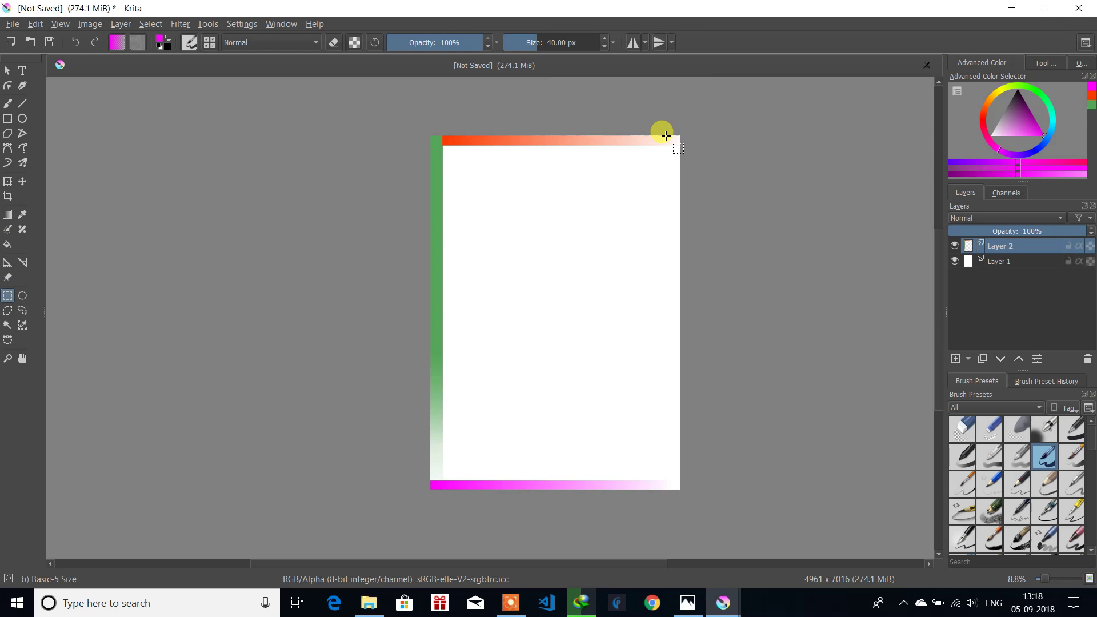
drag(668, 136, 678, 508)
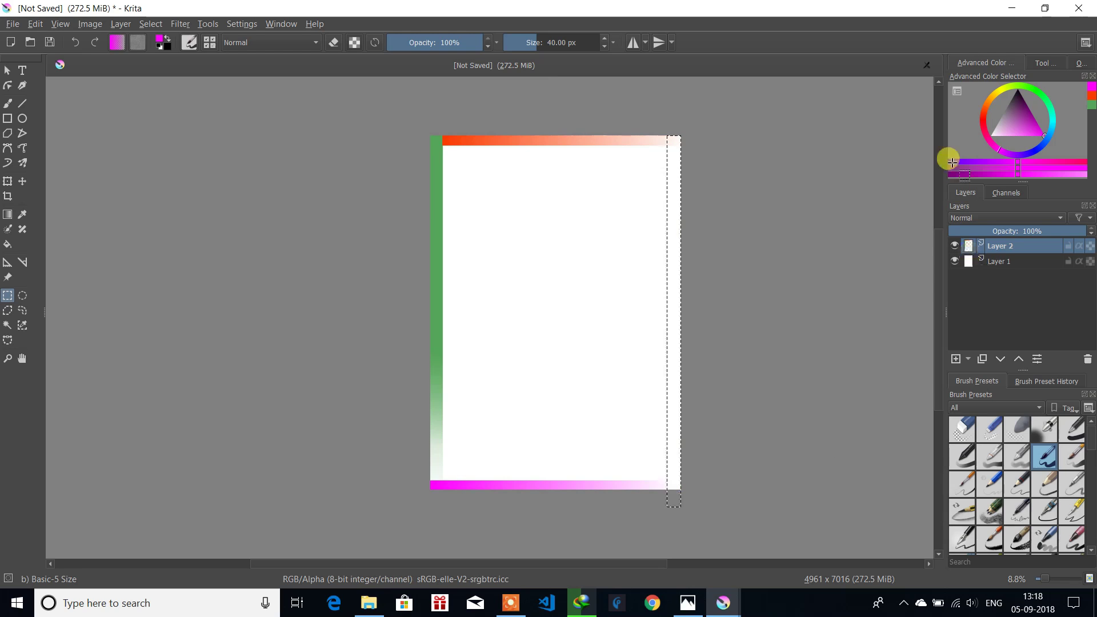
click(8, 214)
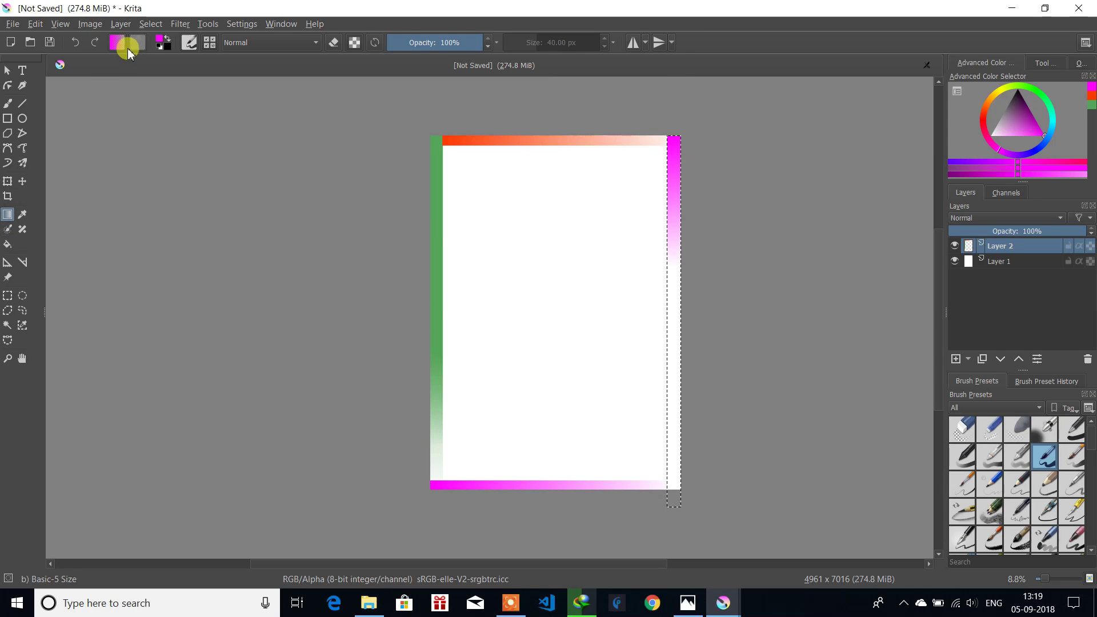
Step: Sample the orange-red of the page's top strip as foreground colour and fill the right strip's lower part with a gradient fading upward
click(162, 42)
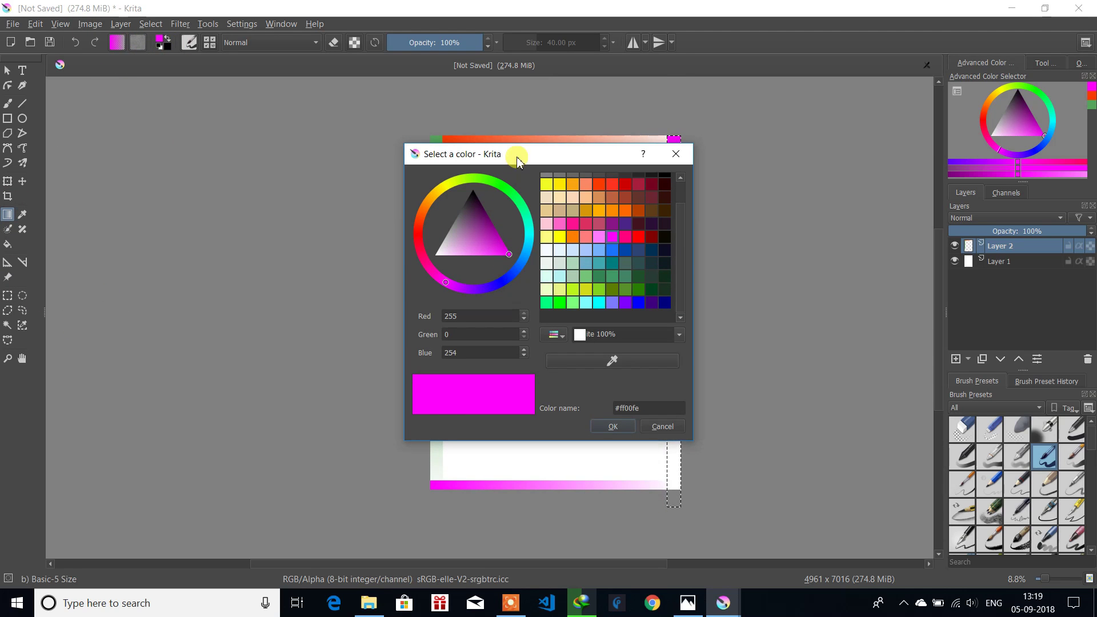
drag(498, 158, 246, 173)
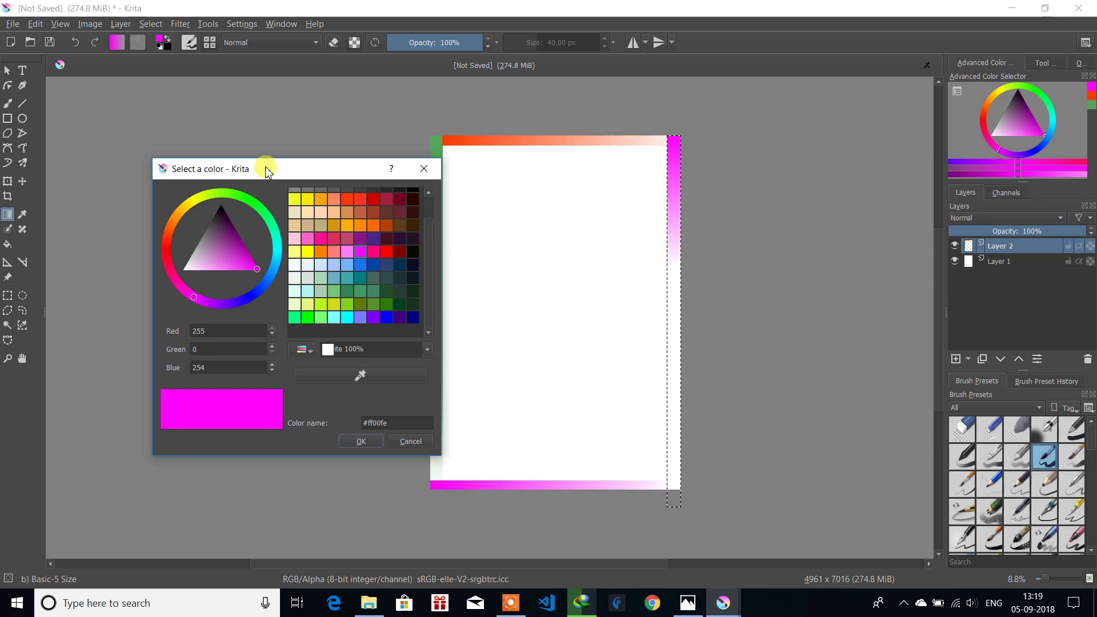
click(357, 381)
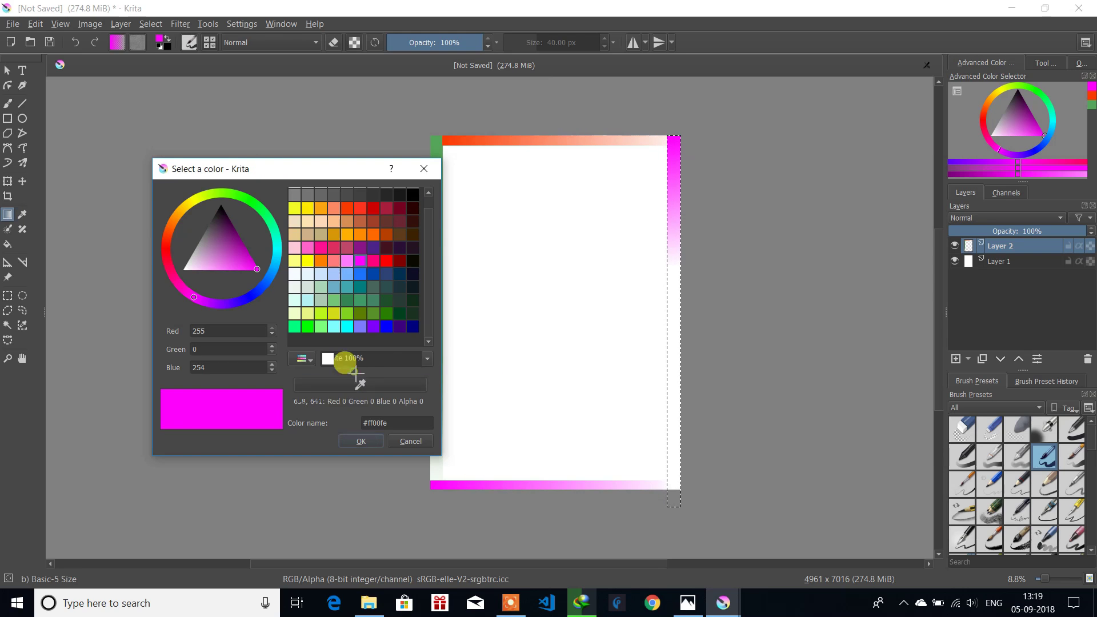
click(459, 145)
click(361, 441)
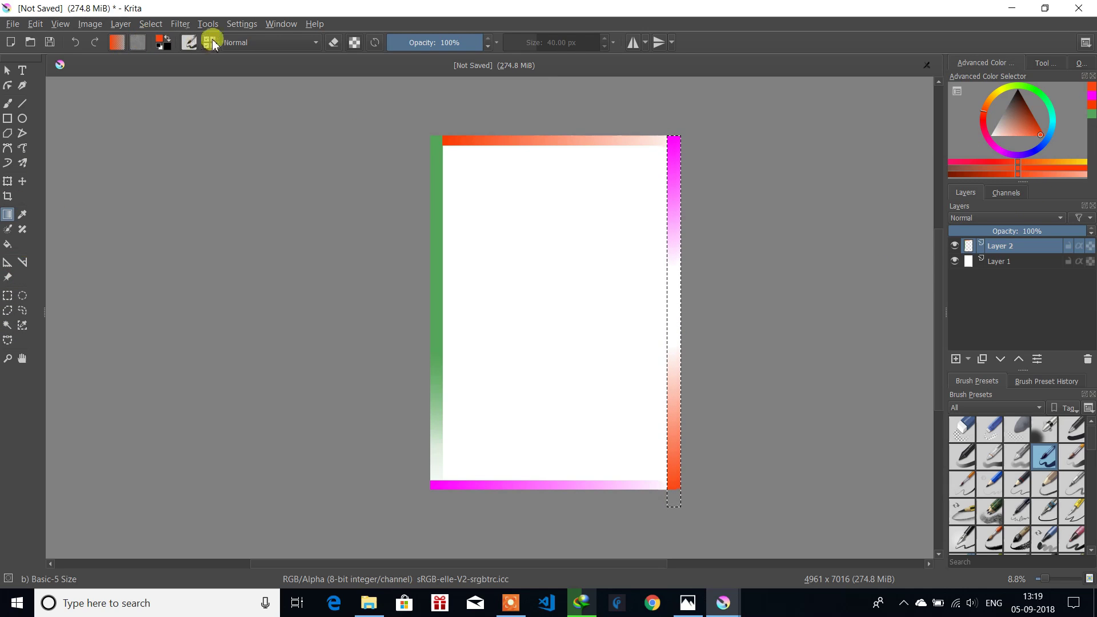
Step: Sample the left band's green, fill the right strip's upper part with a green gradient fading downward, and clear the selection
click(22, 216)
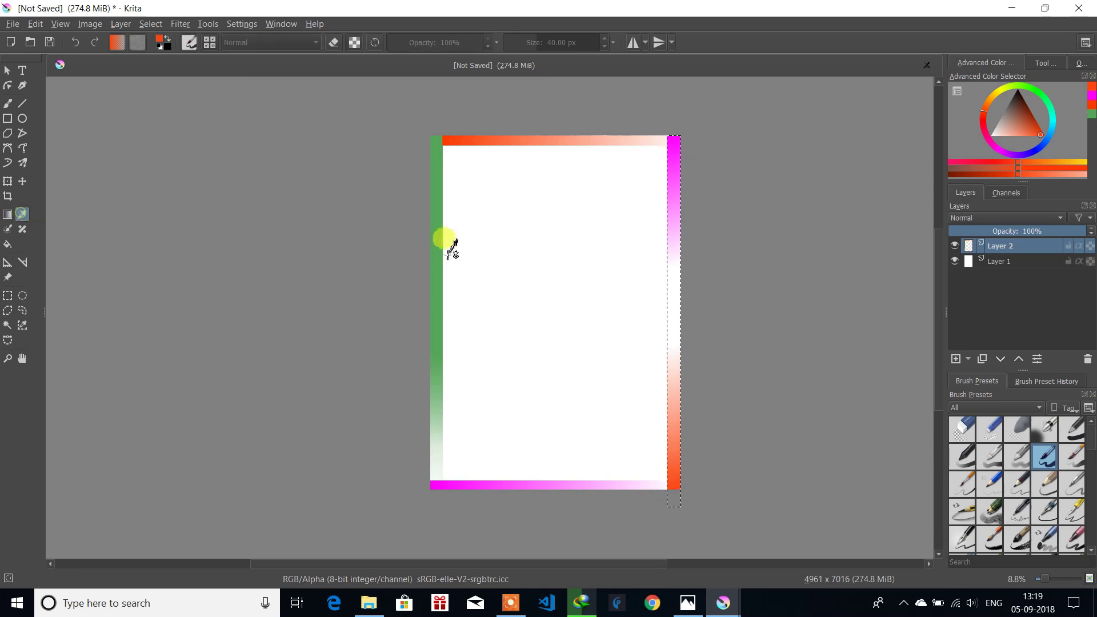
click(437, 193)
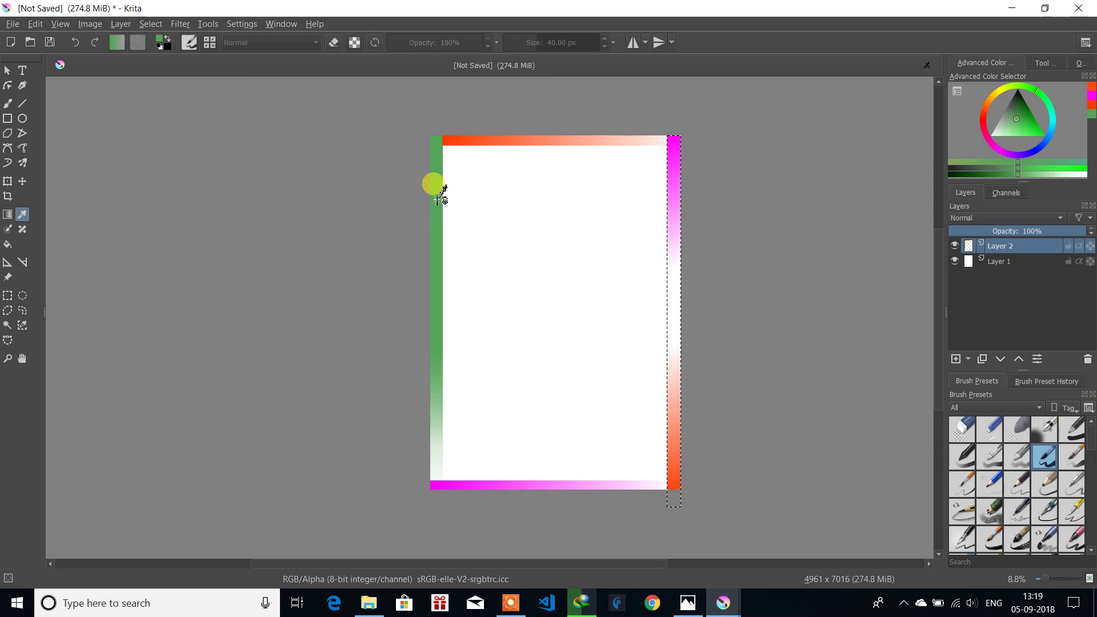
click(8, 215)
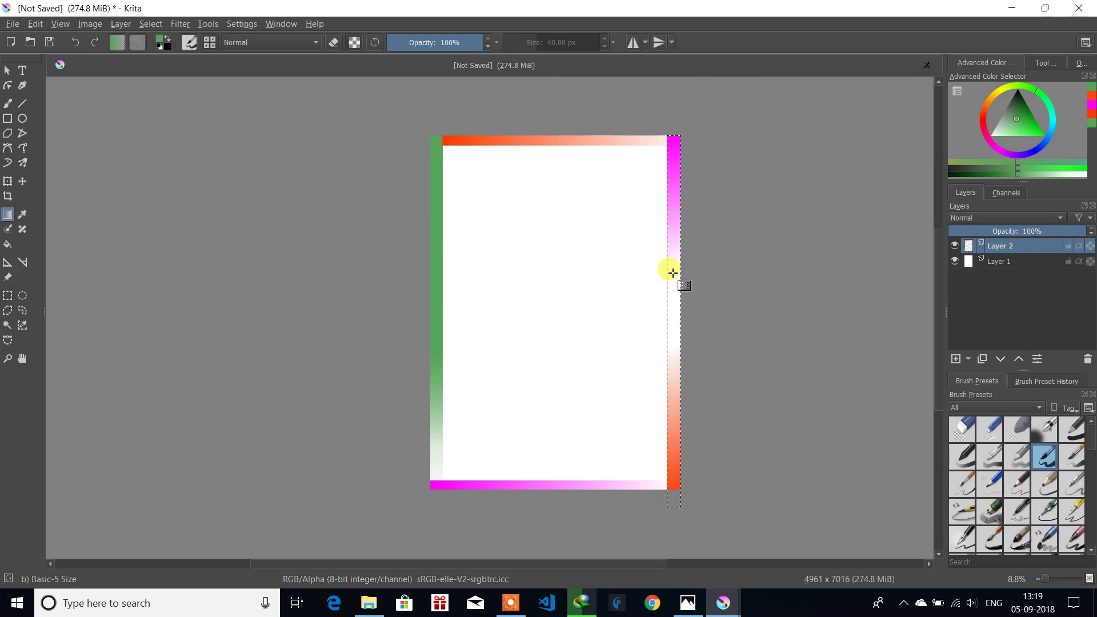
click(676, 343)
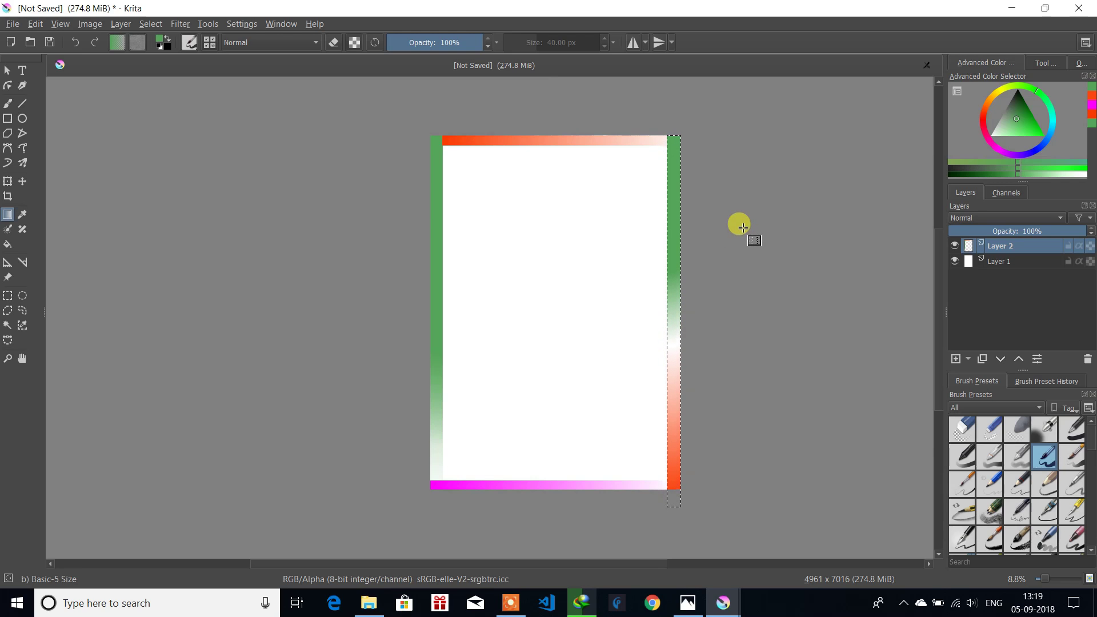
click(8, 295)
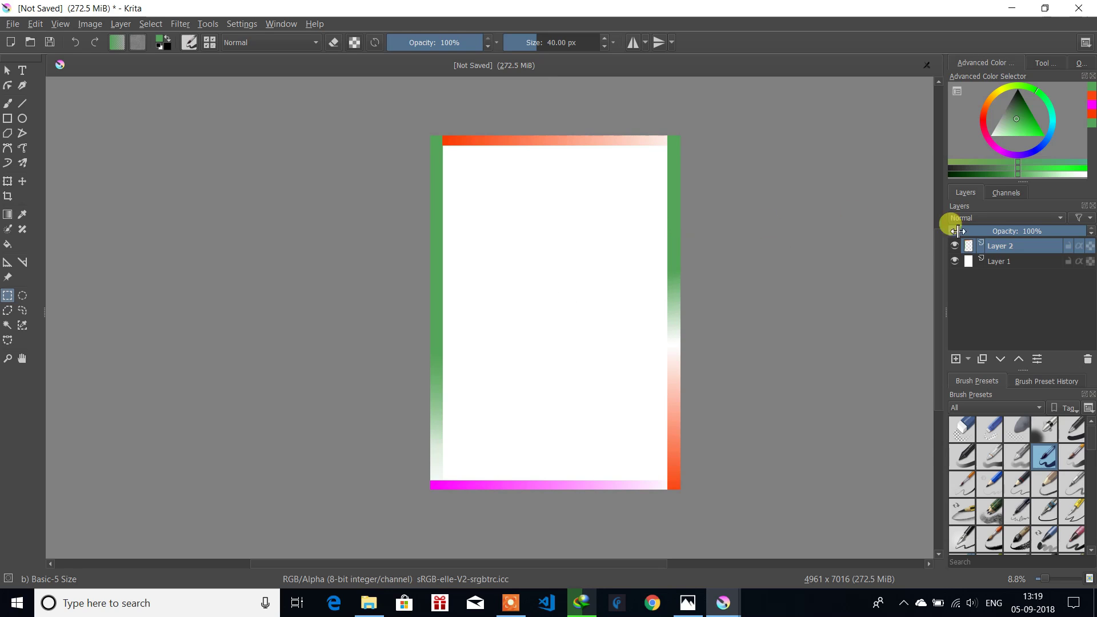
Step: Hide the white Layer 1 and duplicate Layer 2
click(955, 261)
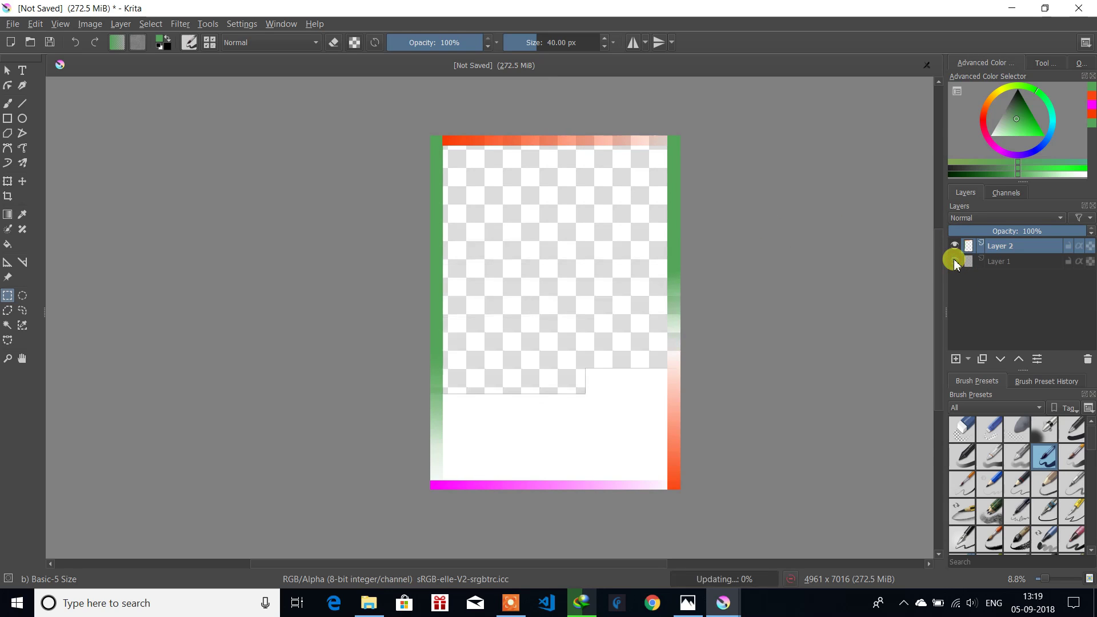
right_click(1019, 253)
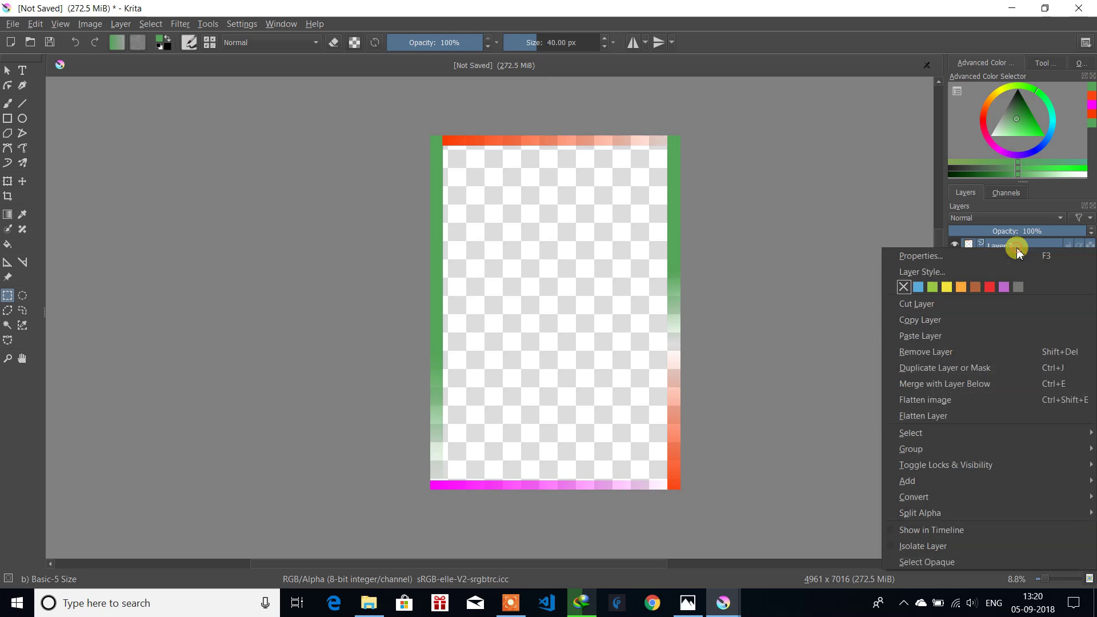
click(985, 323)
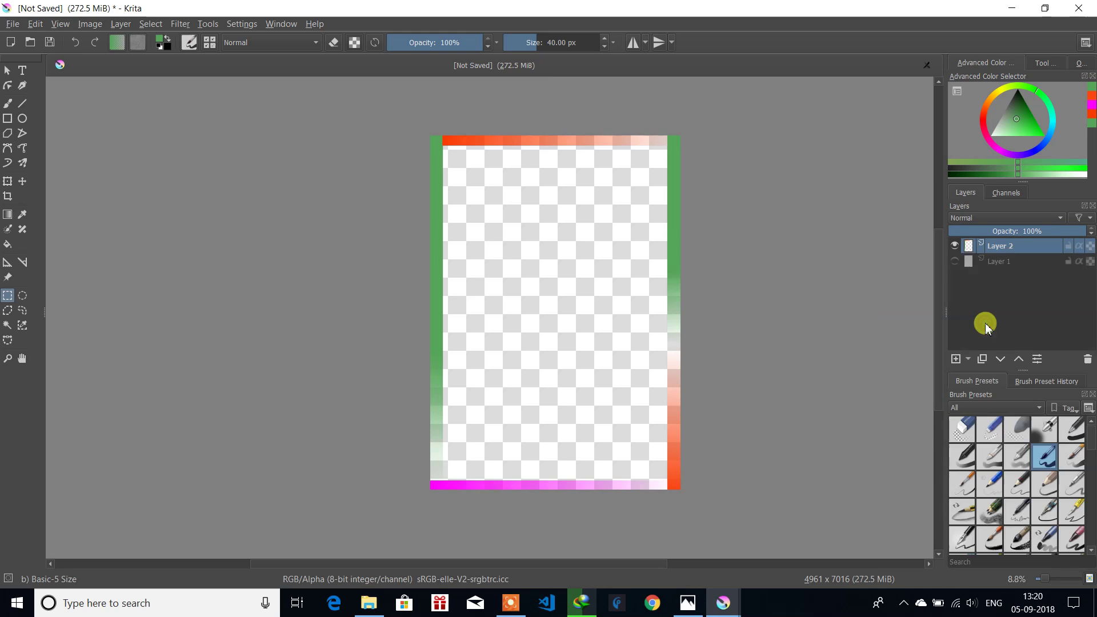
mouse_move(1017, 249)
right_click(997, 245)
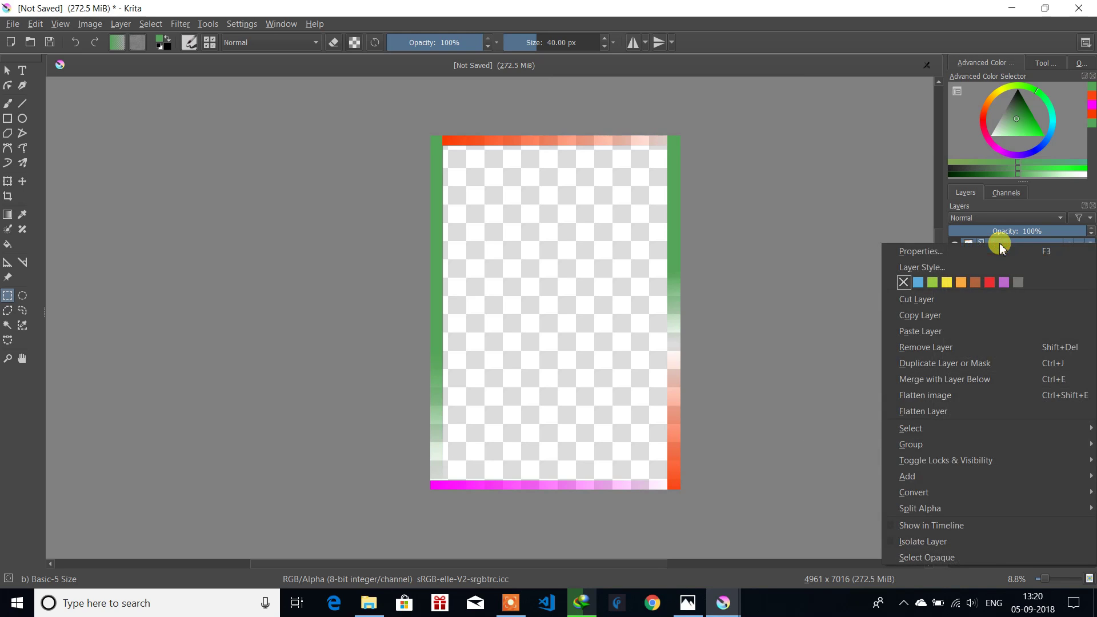
click(960, 371)
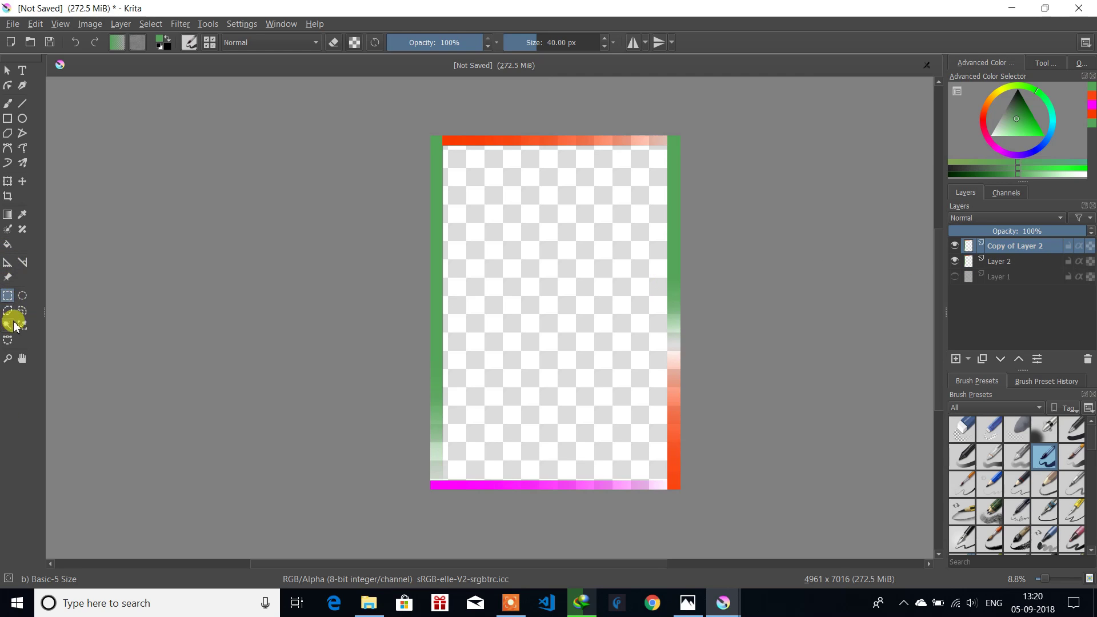
Step: Shrink the duplicated border to fit just inside the original one and rotate it clockwise until it is tilted and nearly upside down
click(14, 183)
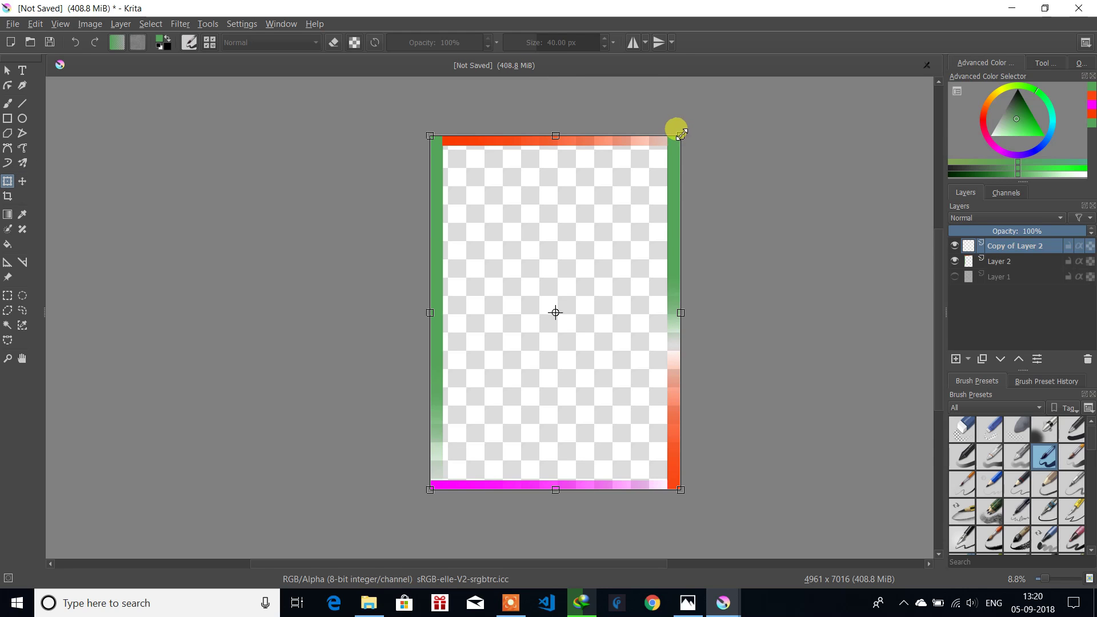
drag(680, 135, 667, 145)
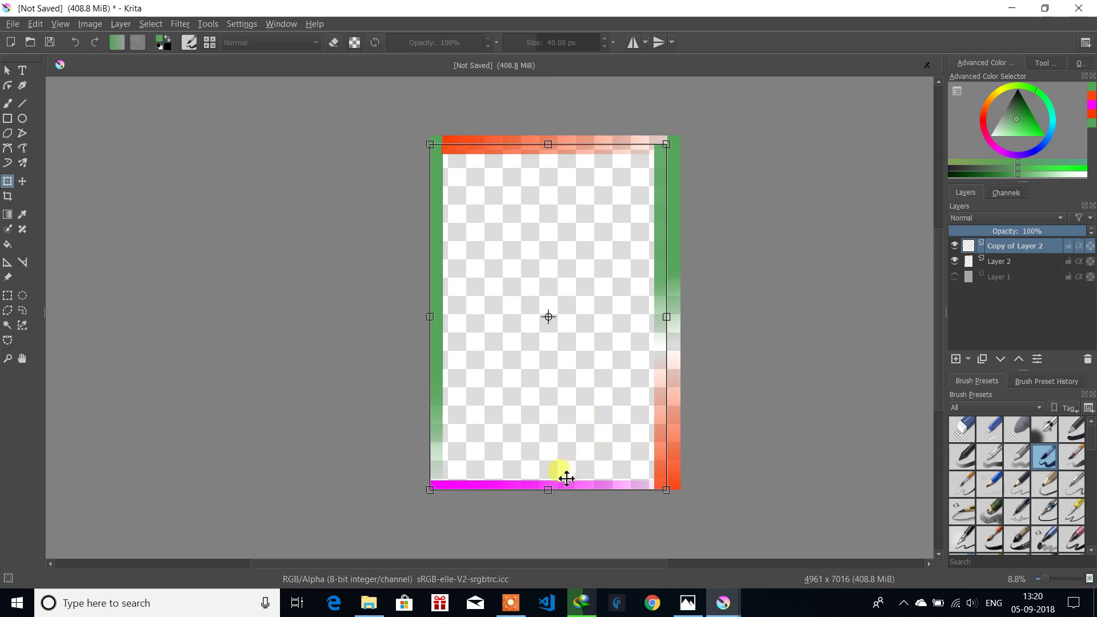
drag(549, 490, 548, 479)
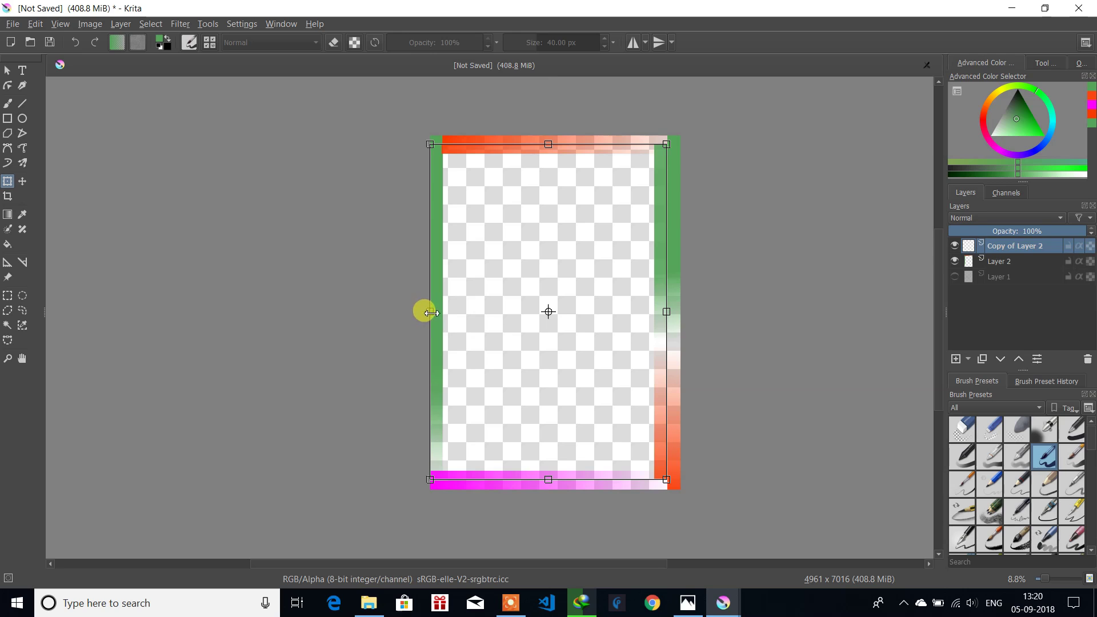
drag(426, 311, 442, 318)
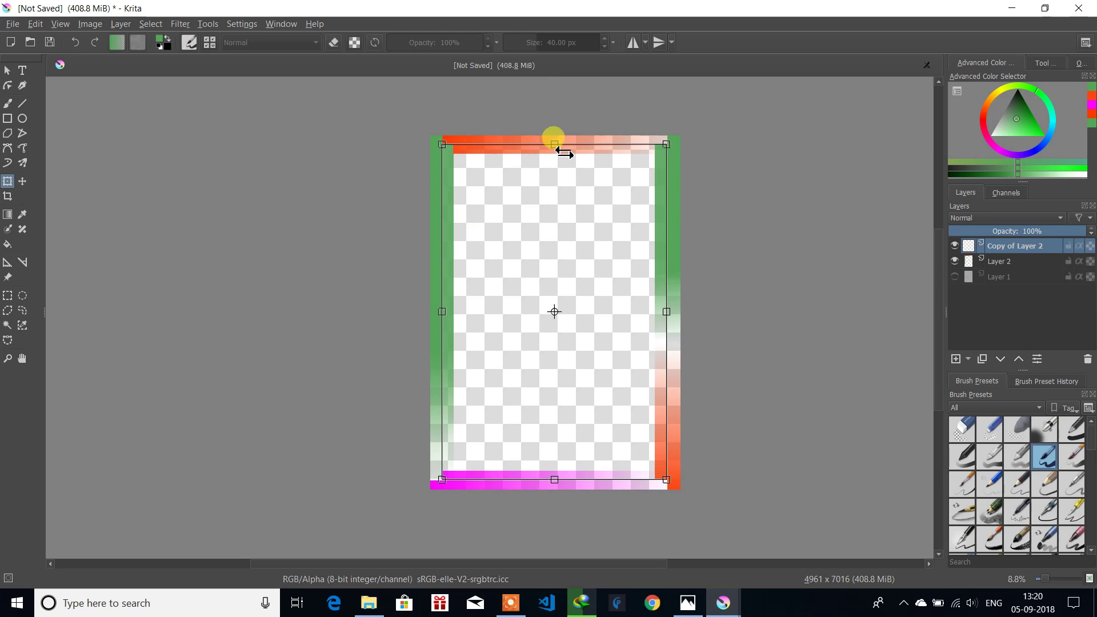
drag(556, 142, 561, 145)
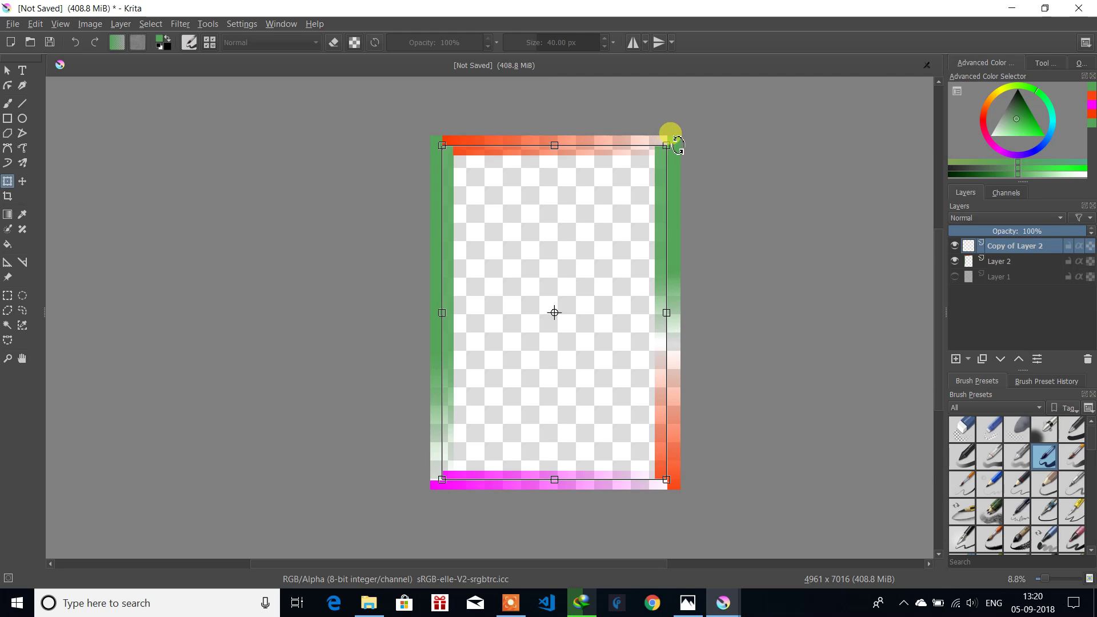
drag(677, 146, 495, 477)
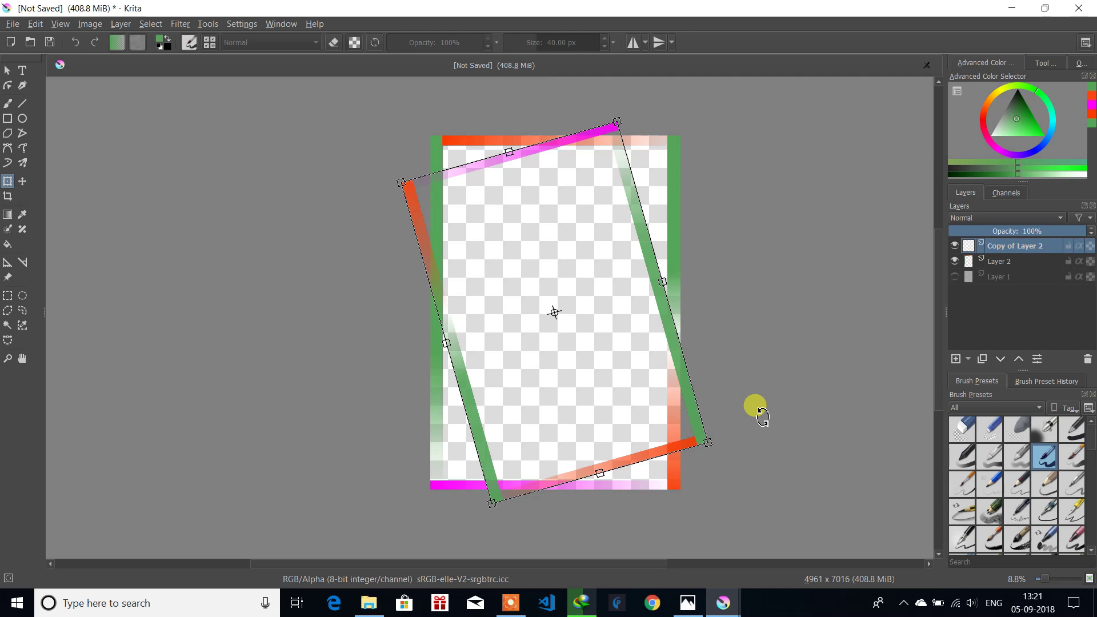
key(Escape)
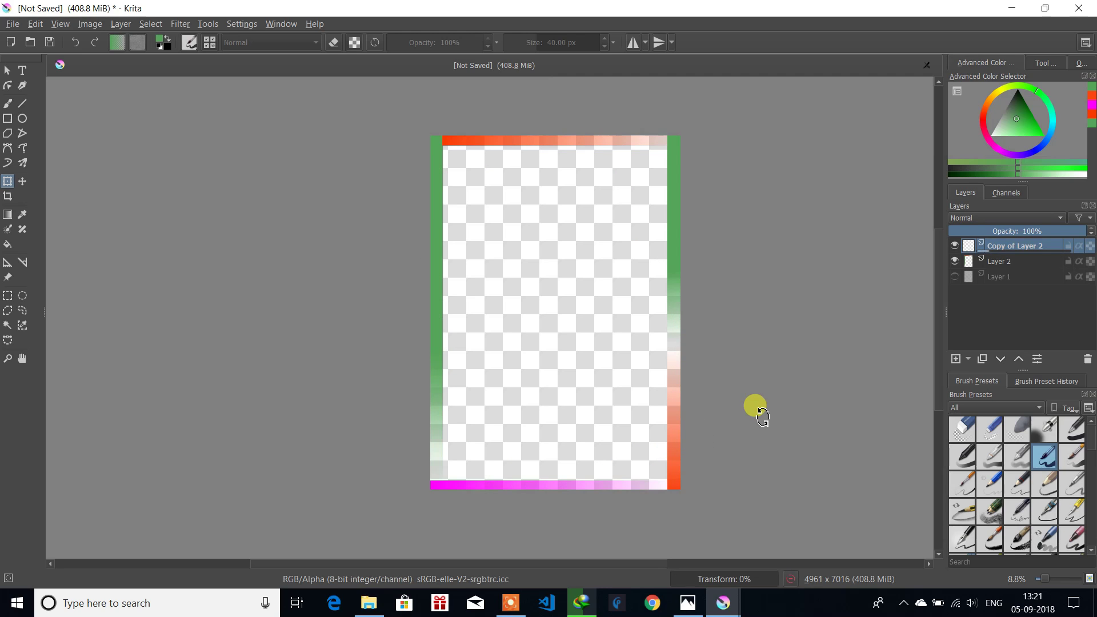
Step: Check the design with and without the white Layer 1, and leave only the rotated copy layer visible by hiding Layer 1 and Layer 2
click(955, 277)
click(955, 277)
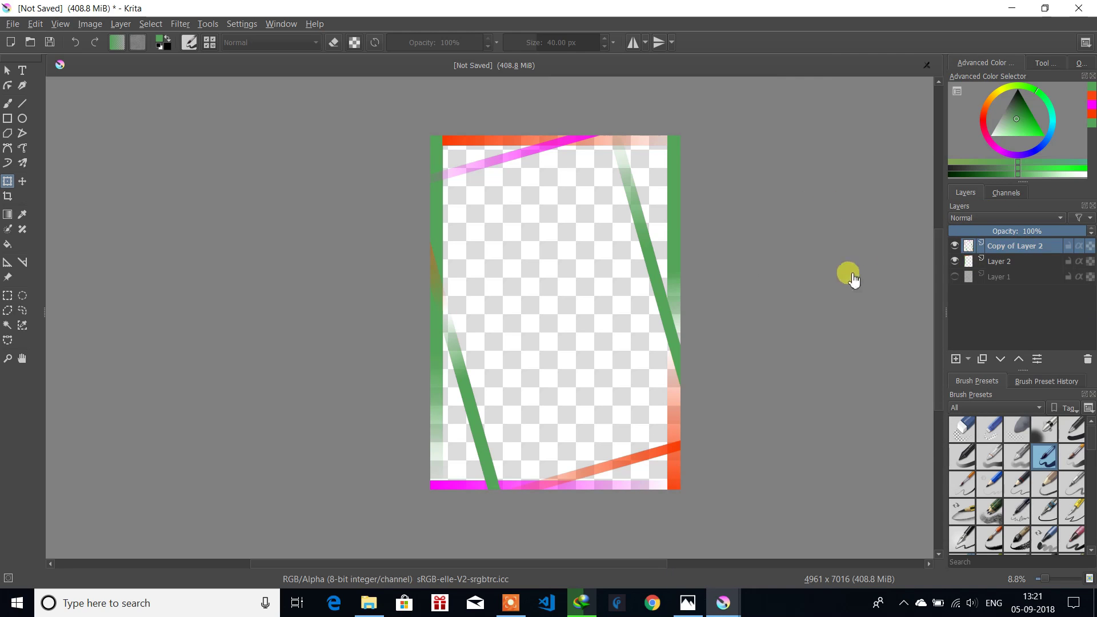
click(955, 277)
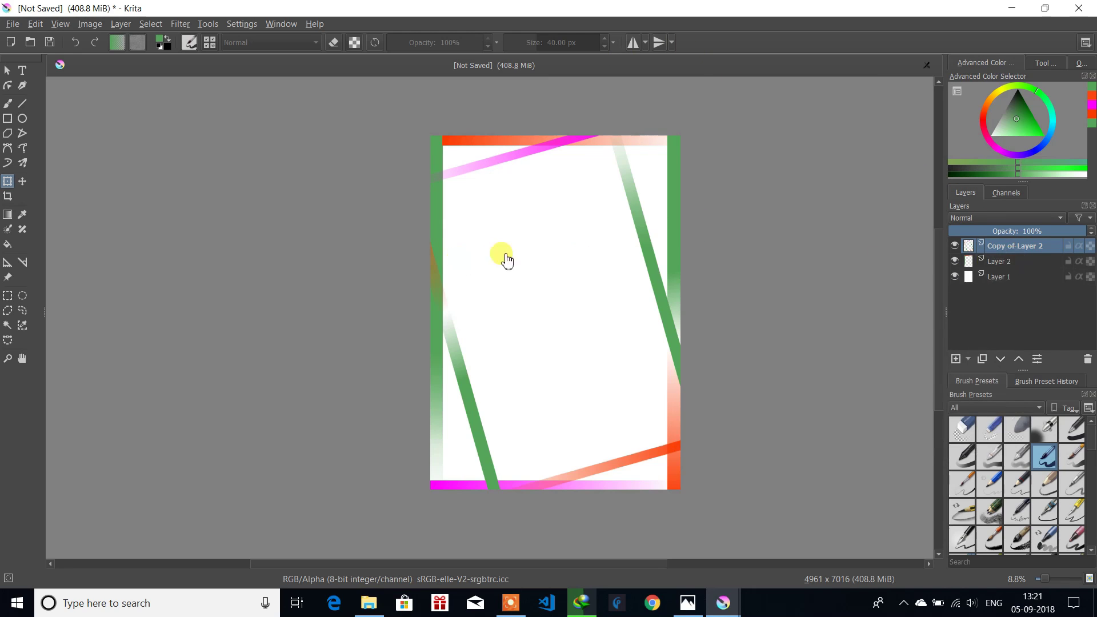
click(954, 277)
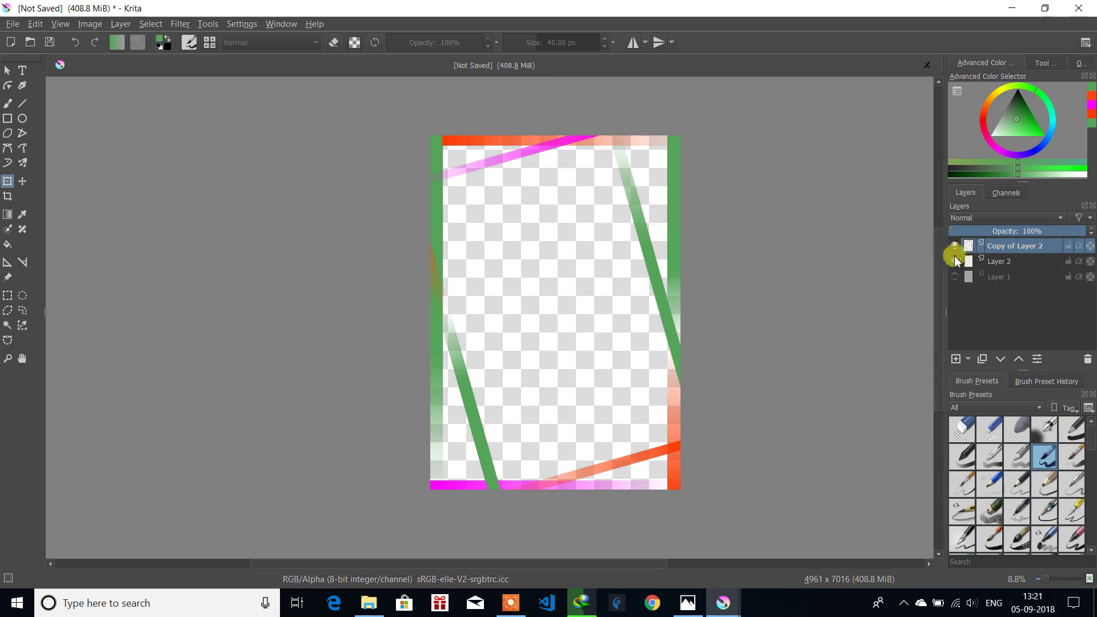
click(955, 261)
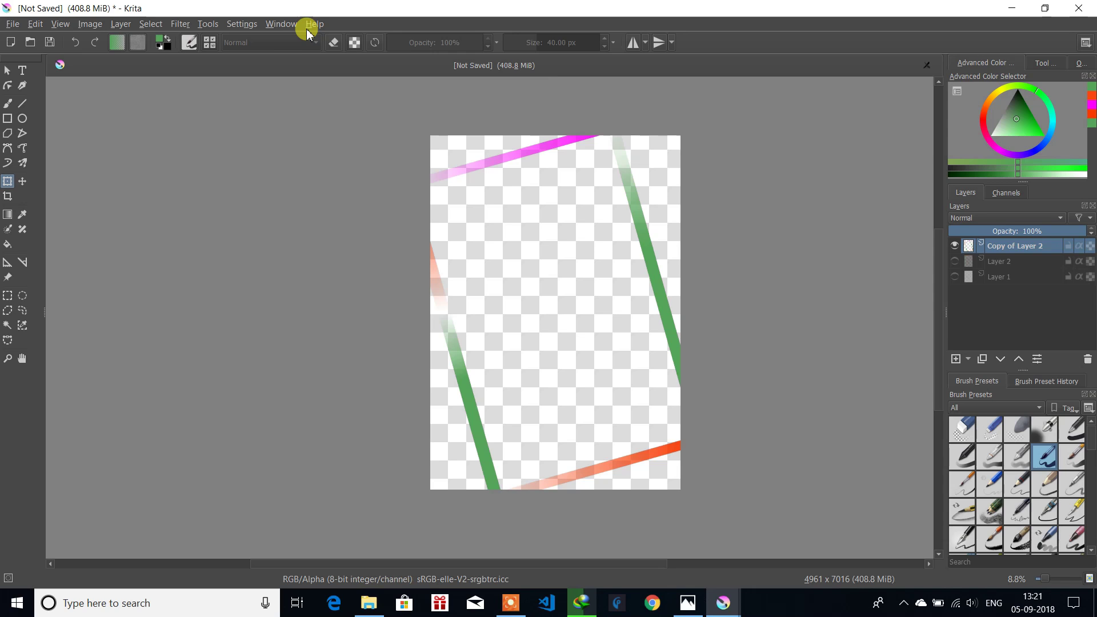
Step: Open the Color to Alpha filter for the rotated copy layer and raise its threshold to 200
click(180, 23)
mouse_move(214, 94)
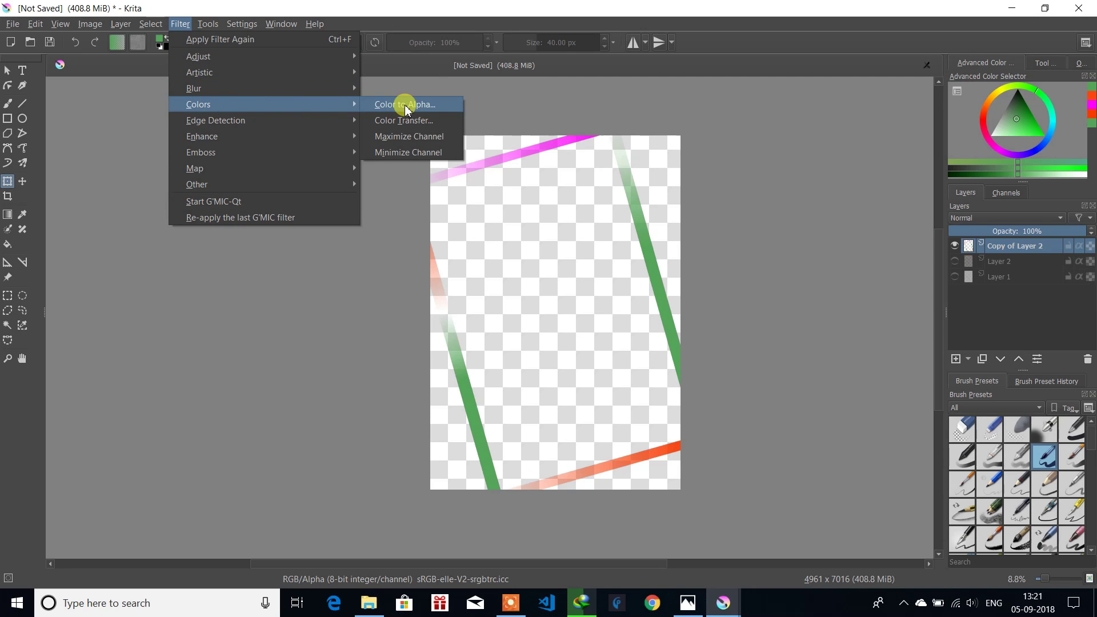
click(406, 108)
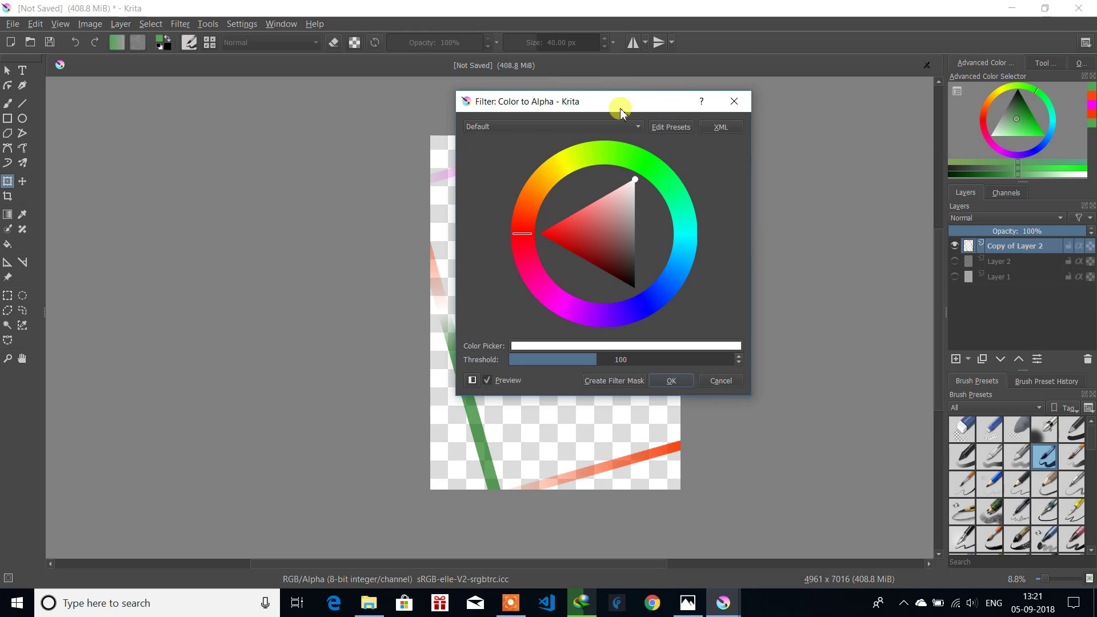
drag(615, 108, 802, 119)
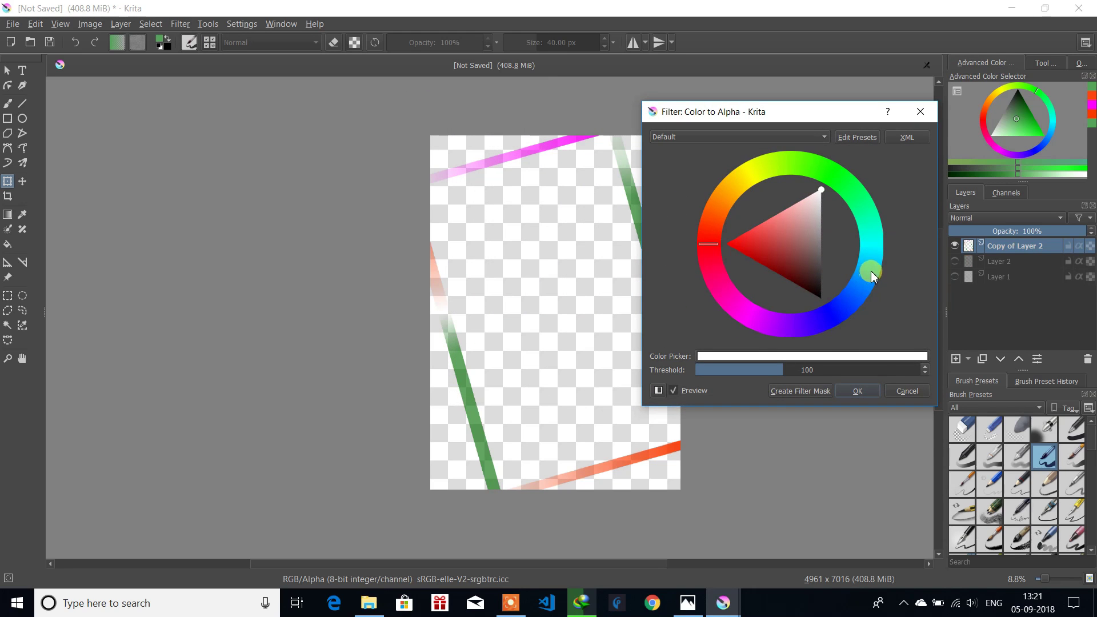
click(874, 239)
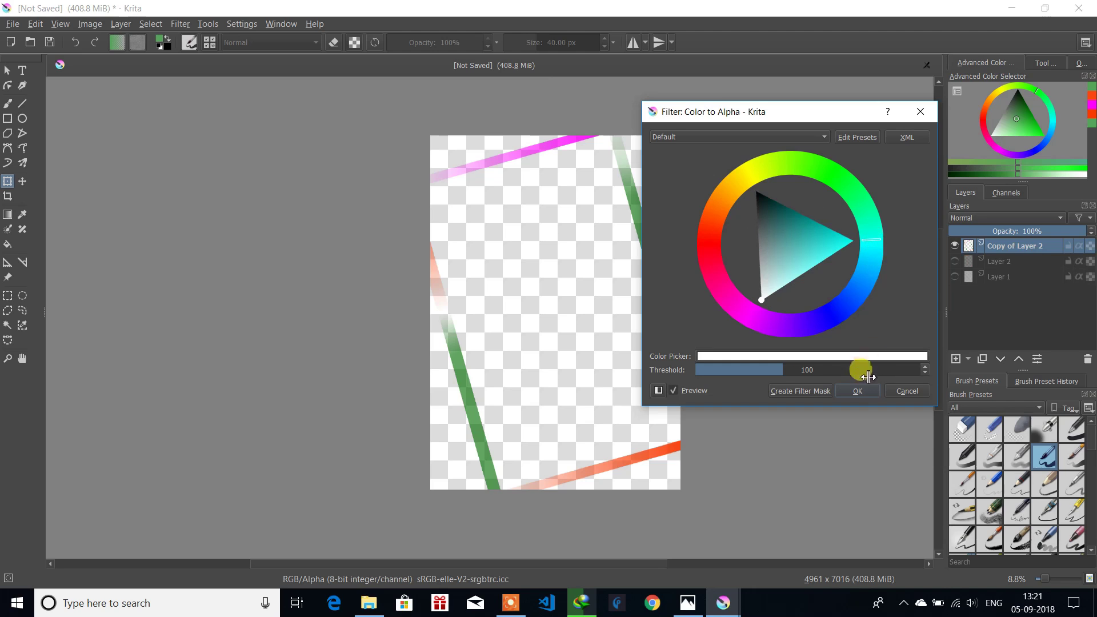
drag(783, 370, 861, 370)
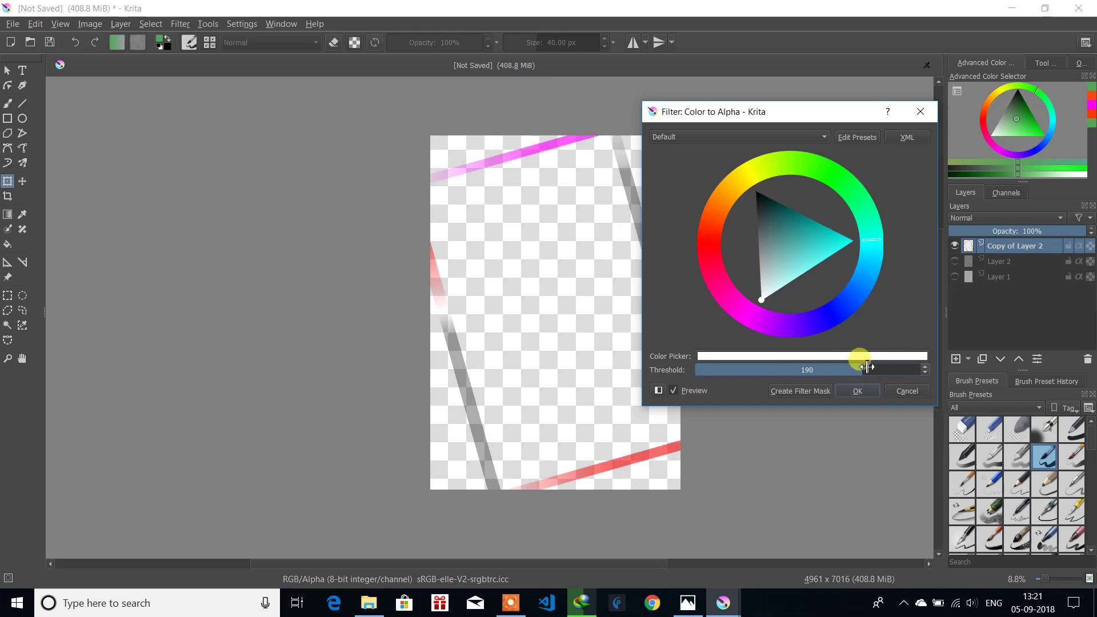
mouse_move(855, 368)
mouse_down()
mouse_move(885, 372)
mouse_move(870, 370)
mouse_up()
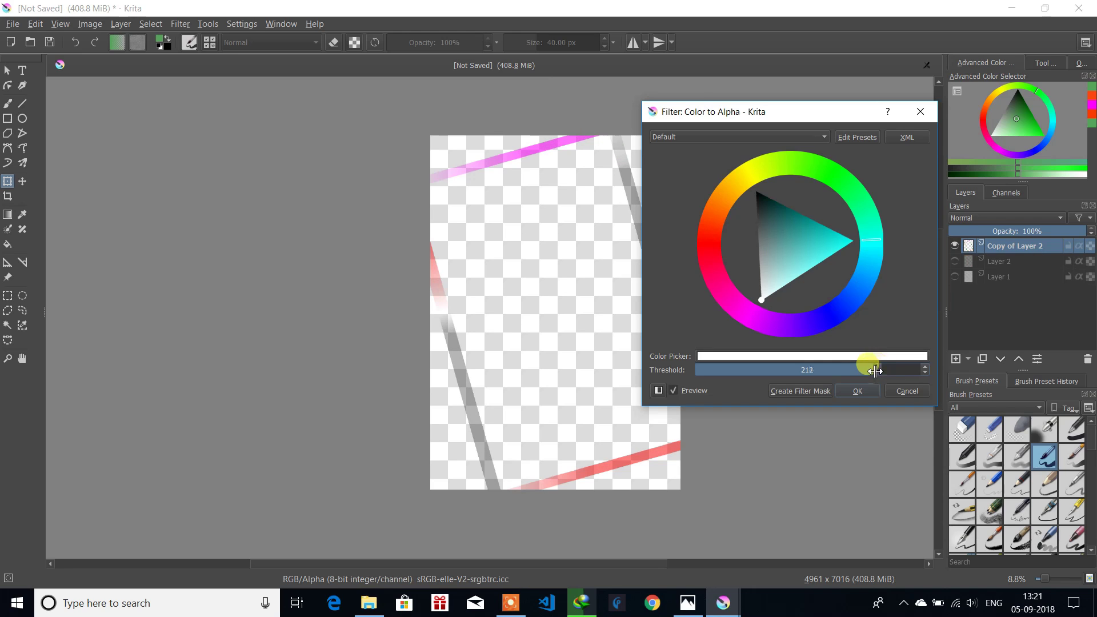
Step: Try a dark golden yellow as the Color to Alpha colour and set the threshold to 122
click(849, 304)
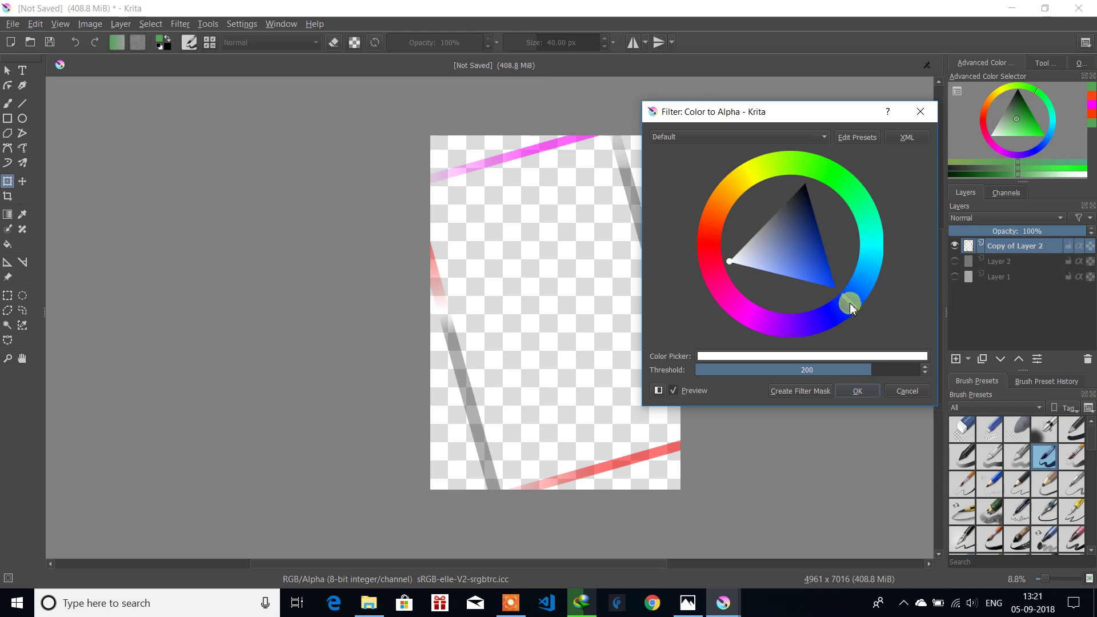
click(749, 167)
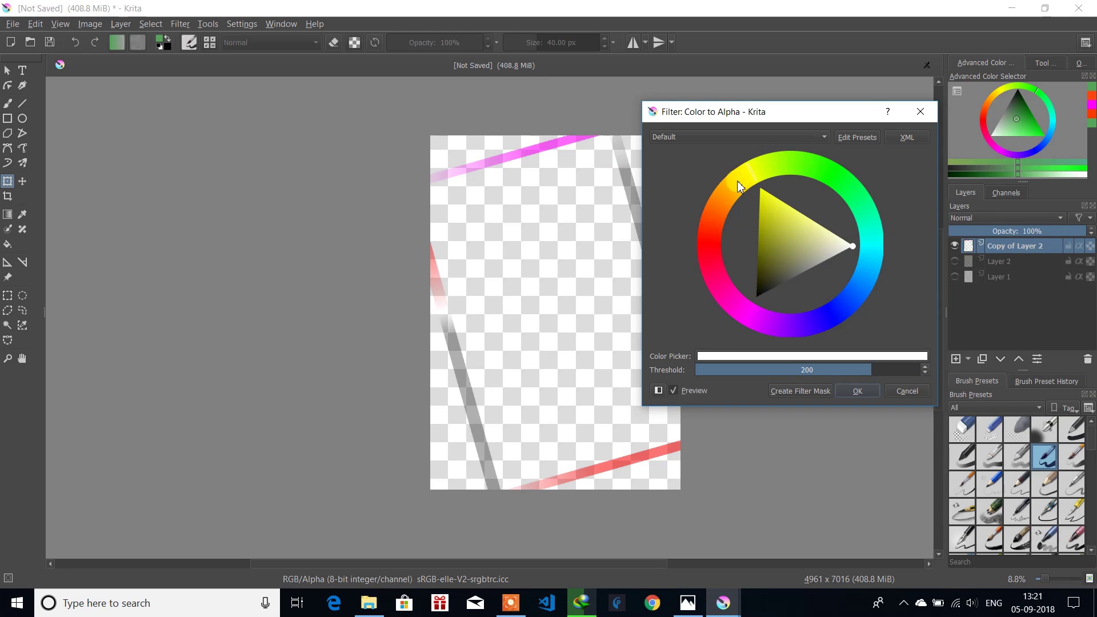
click(763, 218)
click(780, 235)
click(770, 231)
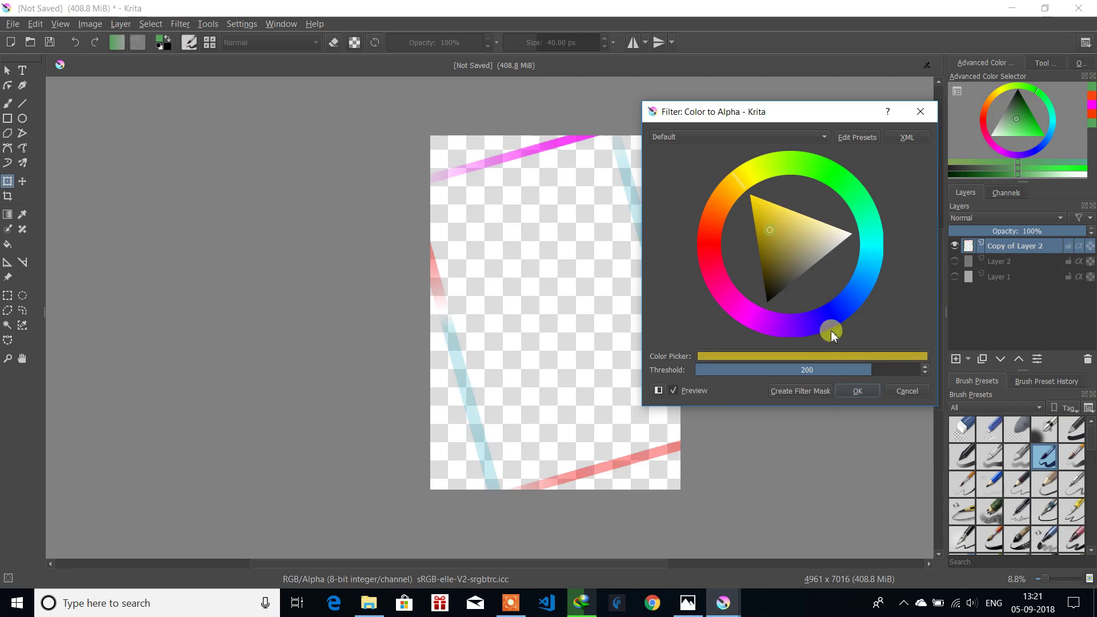
drag(867, 372, 805, 372)
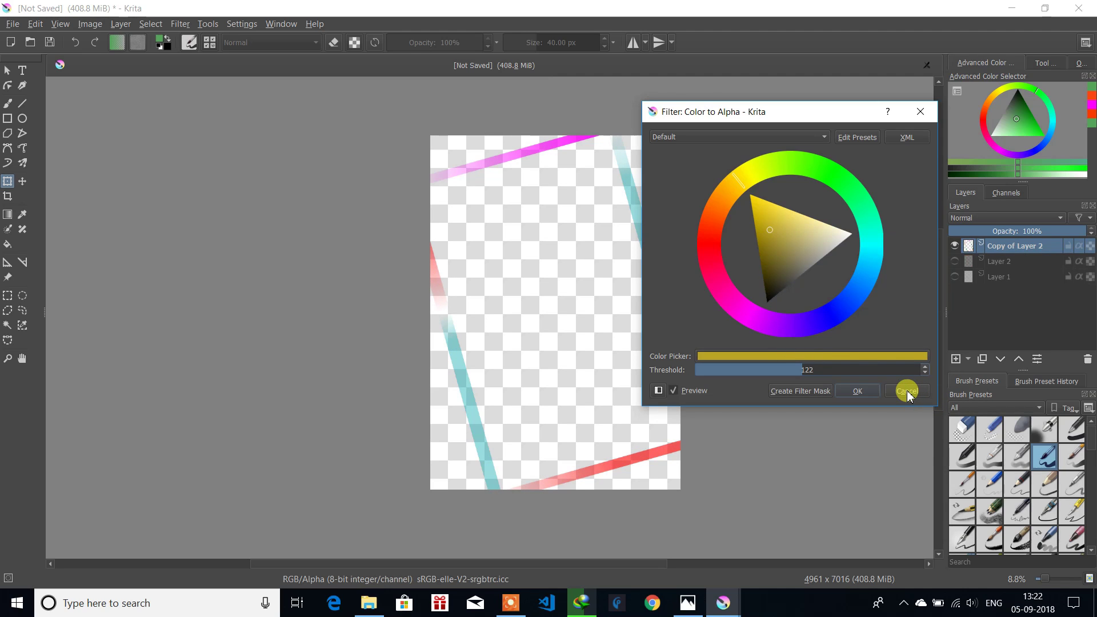
Step: Choose a light pink as the Color to Alpha colour, set the threshold to 172, and apply the filter
click(740, 315)
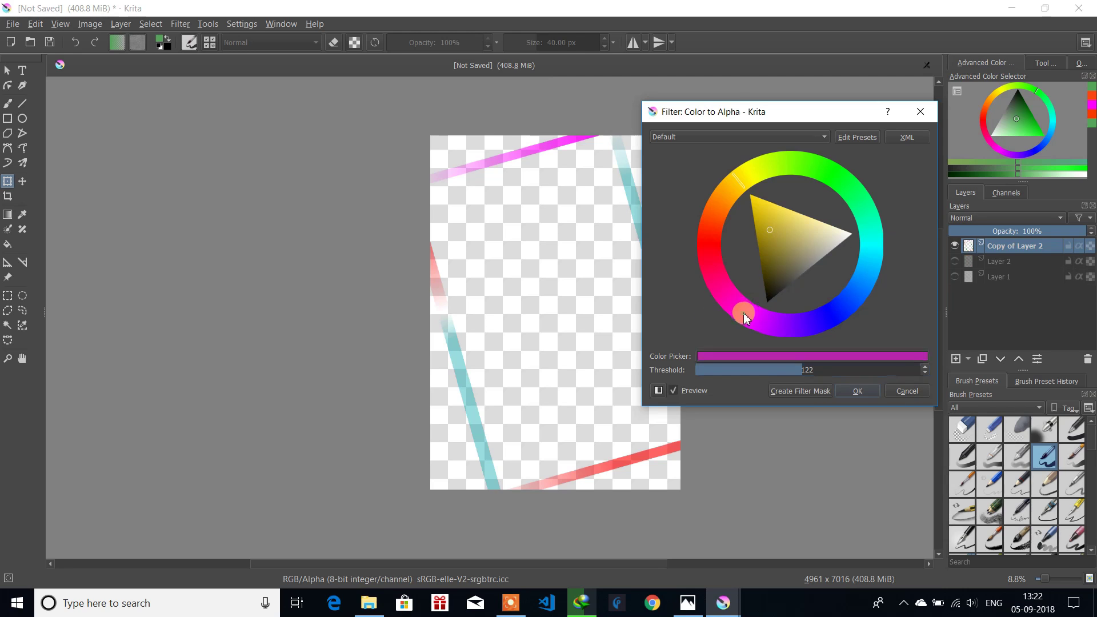
drag(787, 252, 773, 224)
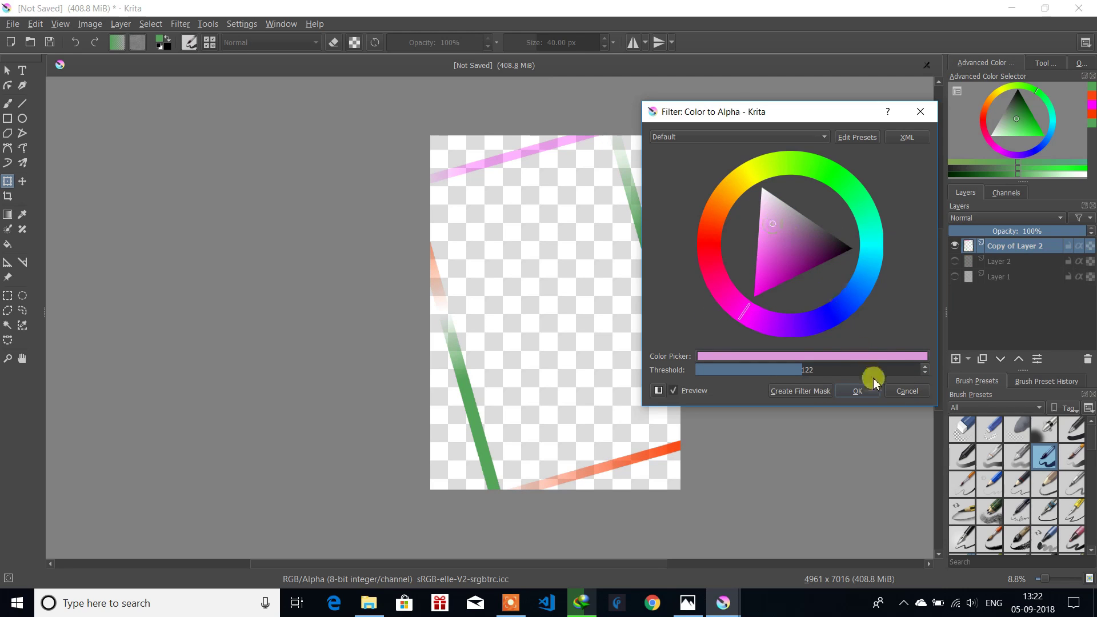
drag(802, 371, 849, 370)
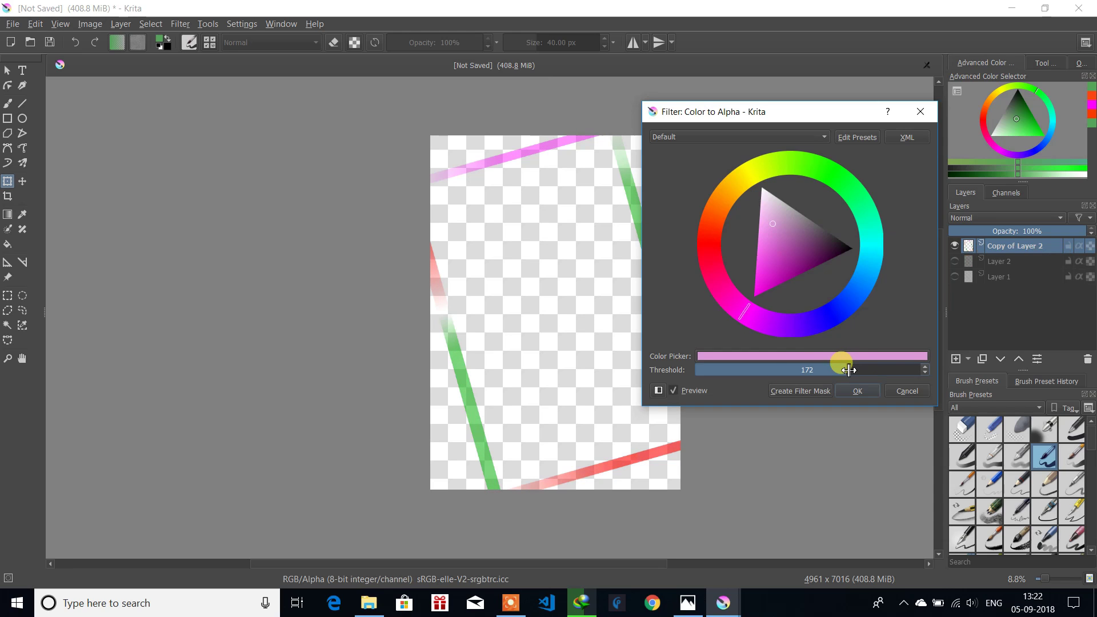
click(858, 391)
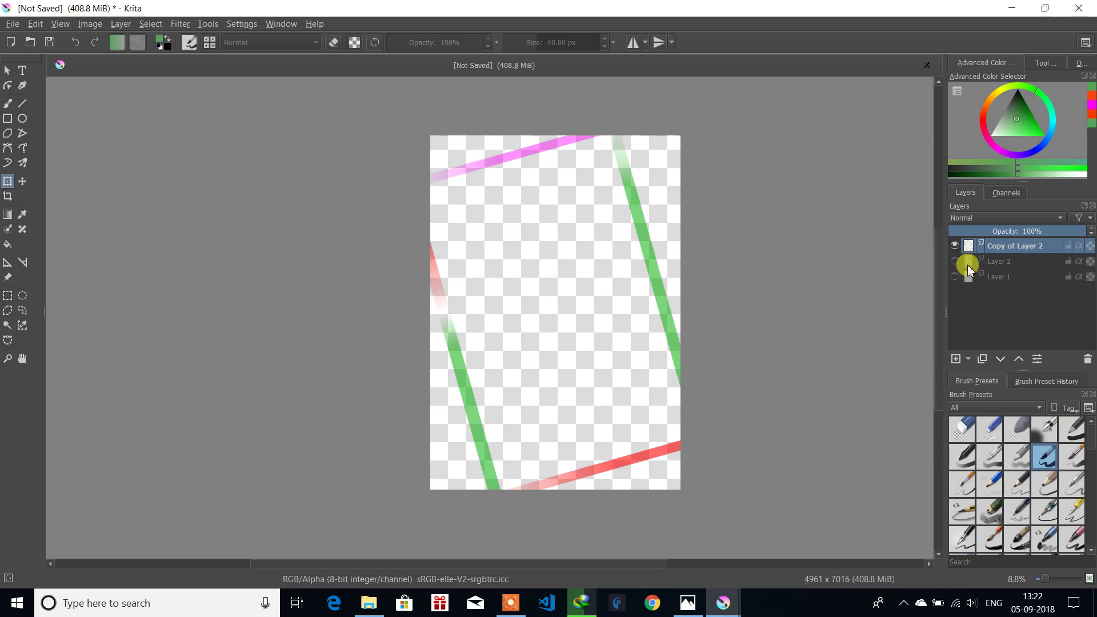
Step: Show Layer 2 and the white Layer 1 again beneath the rotated copy
click(955, 261)
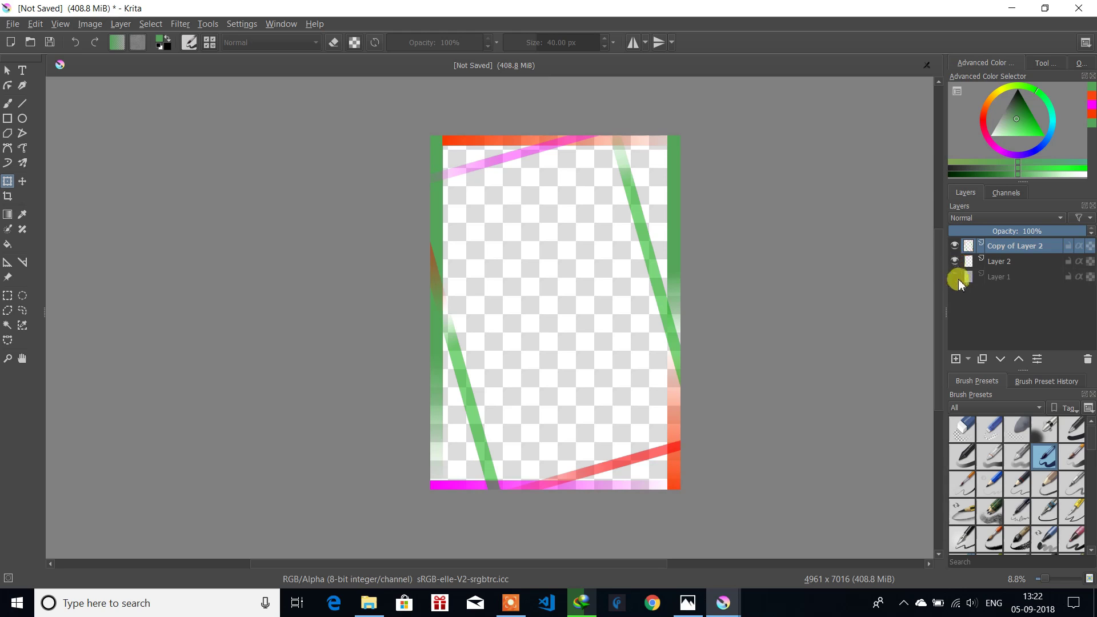
click(955, 277)
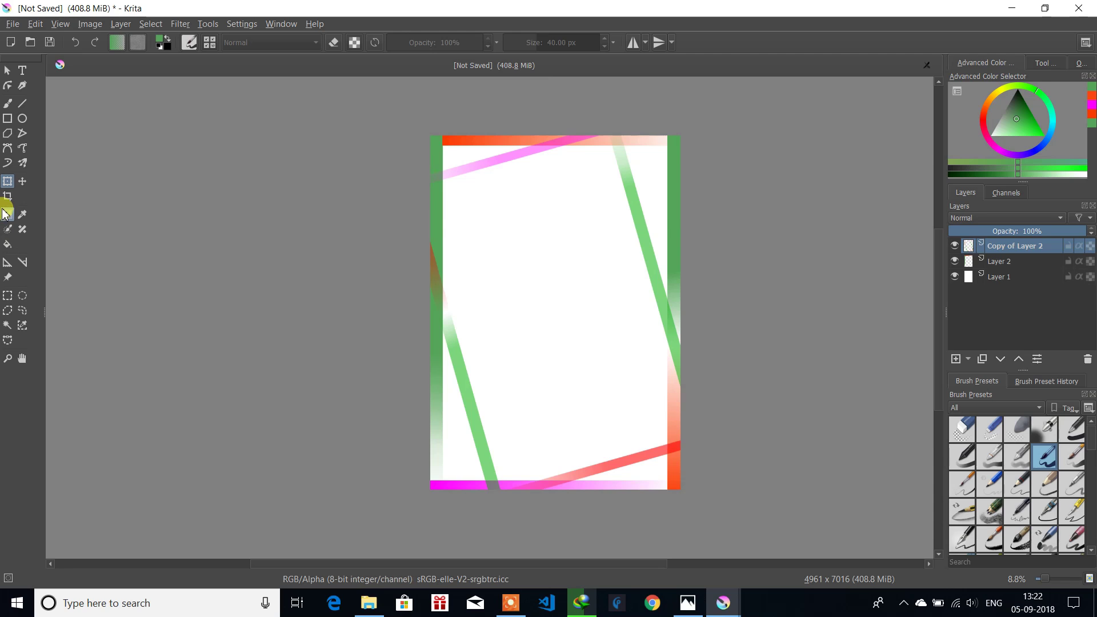
Step: Make a contiguous selection of the white area inside the strips with Layer 1 active
click(23, 297)
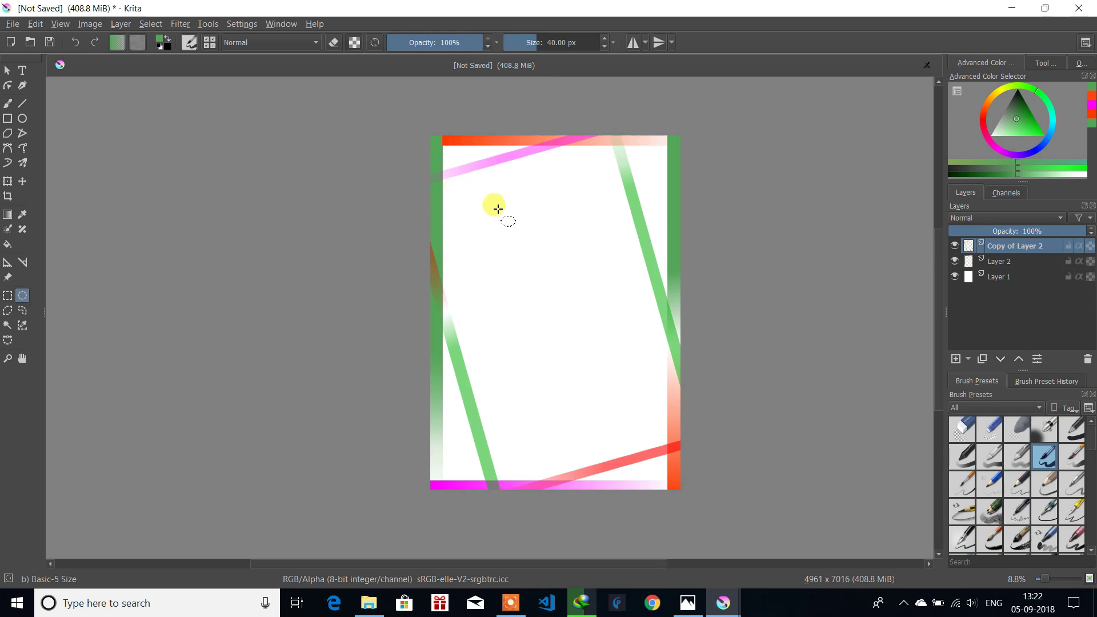
click(8, 325)
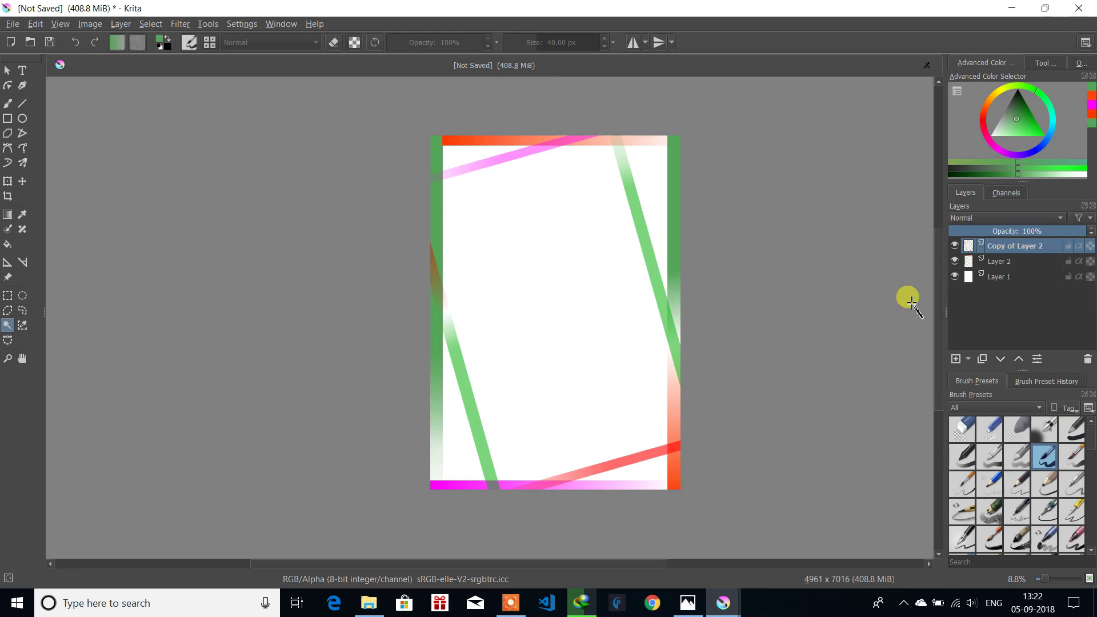
click(1010, 280)
click(596, 324)
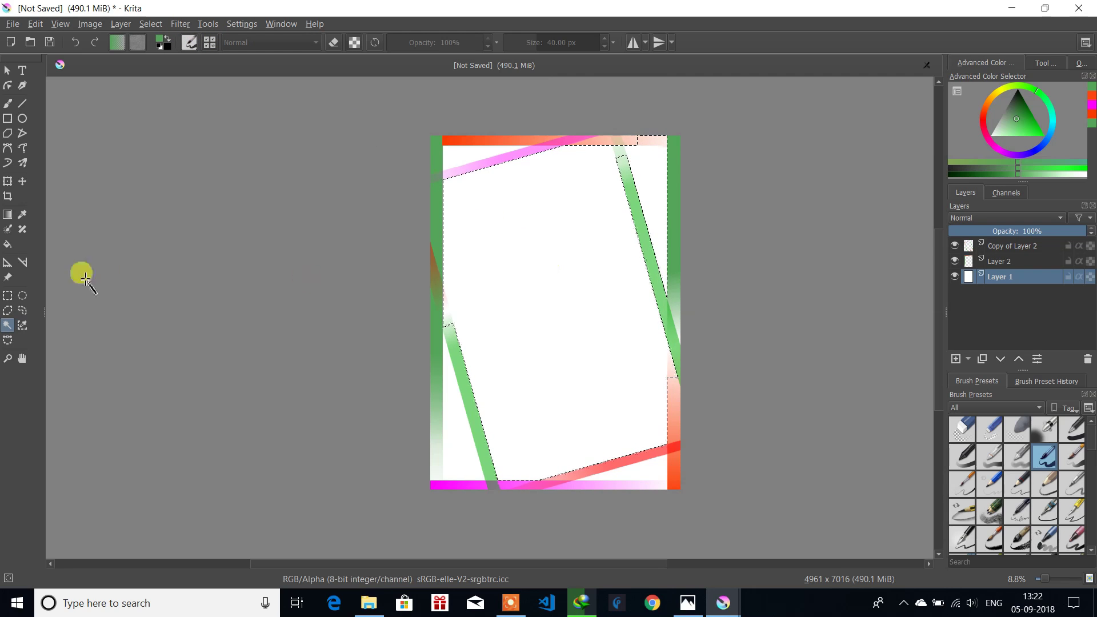
Step: Sample the page's white as the foreground colour and select the entire canvas
click(22, 215)
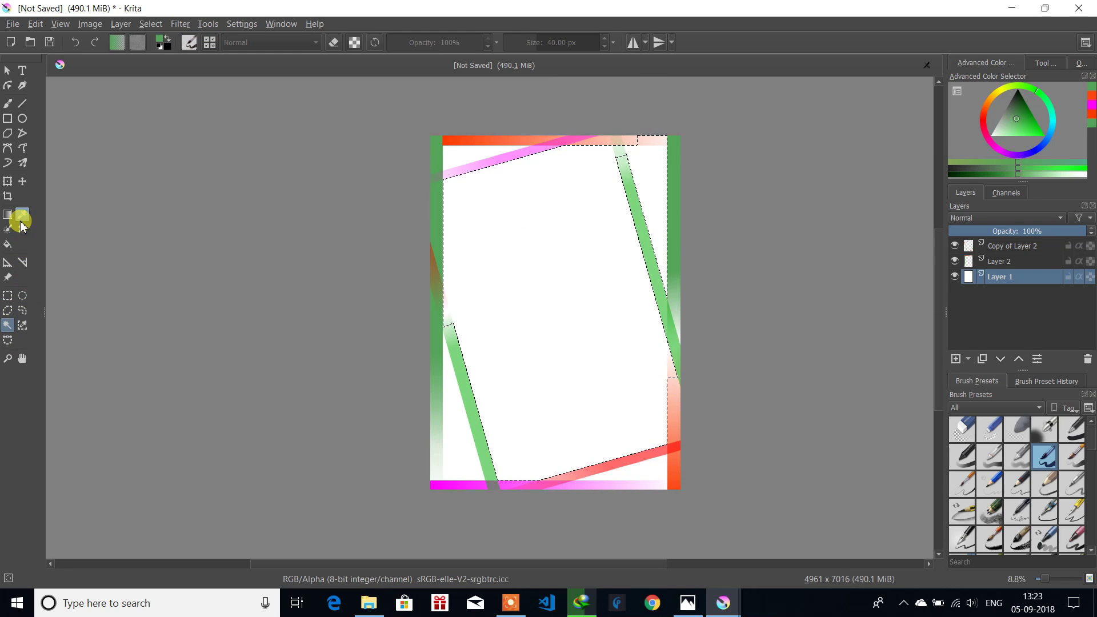
click(522, 258)
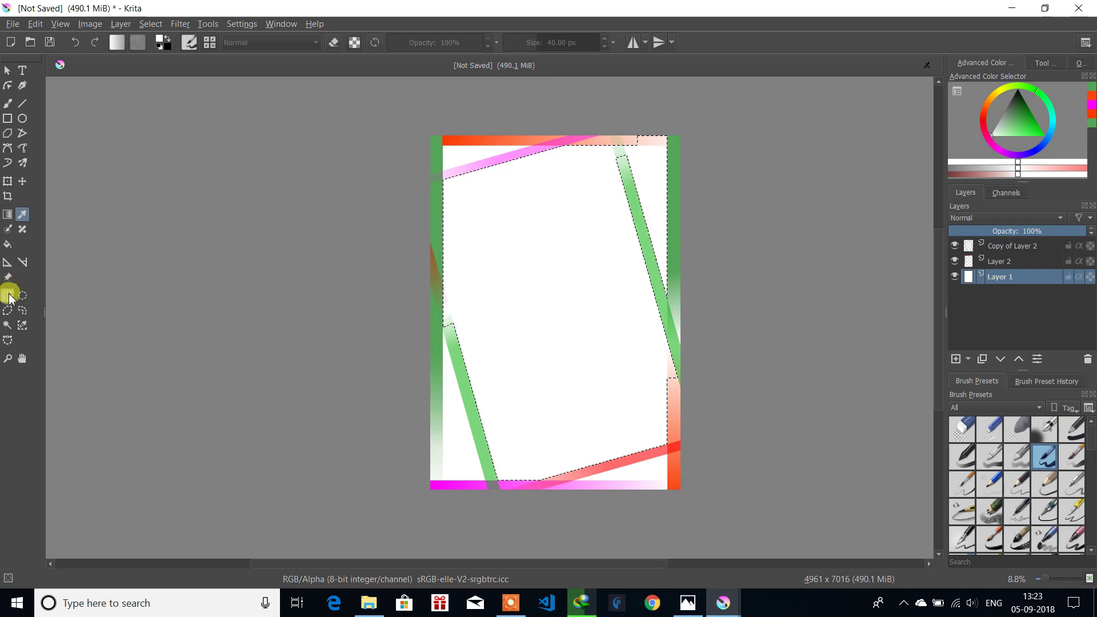
click(23, 325)
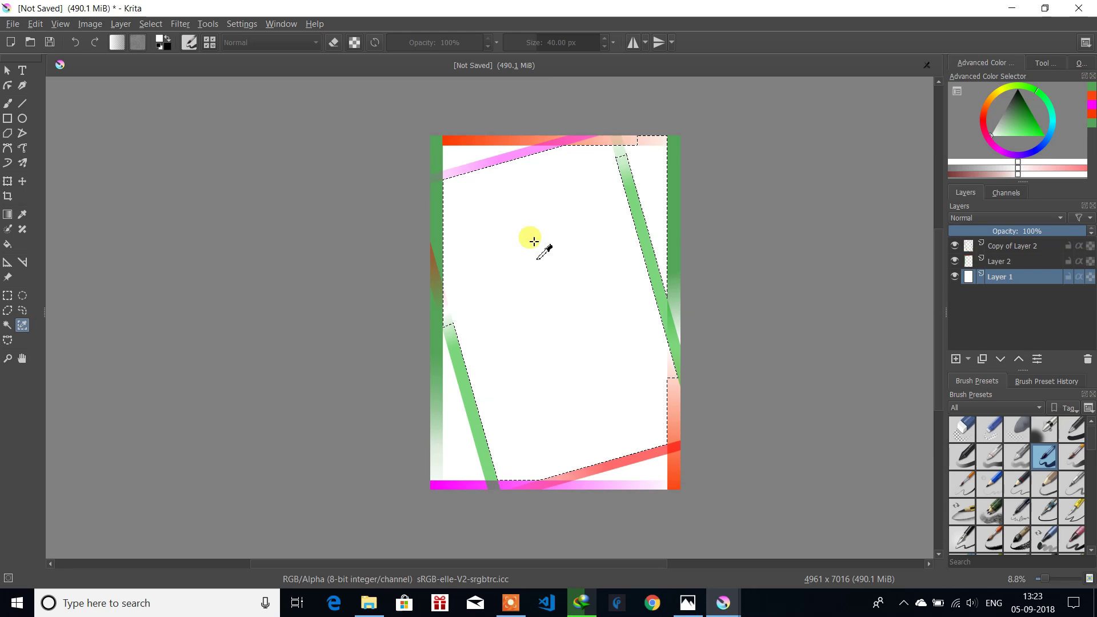
key(ctrl+a)
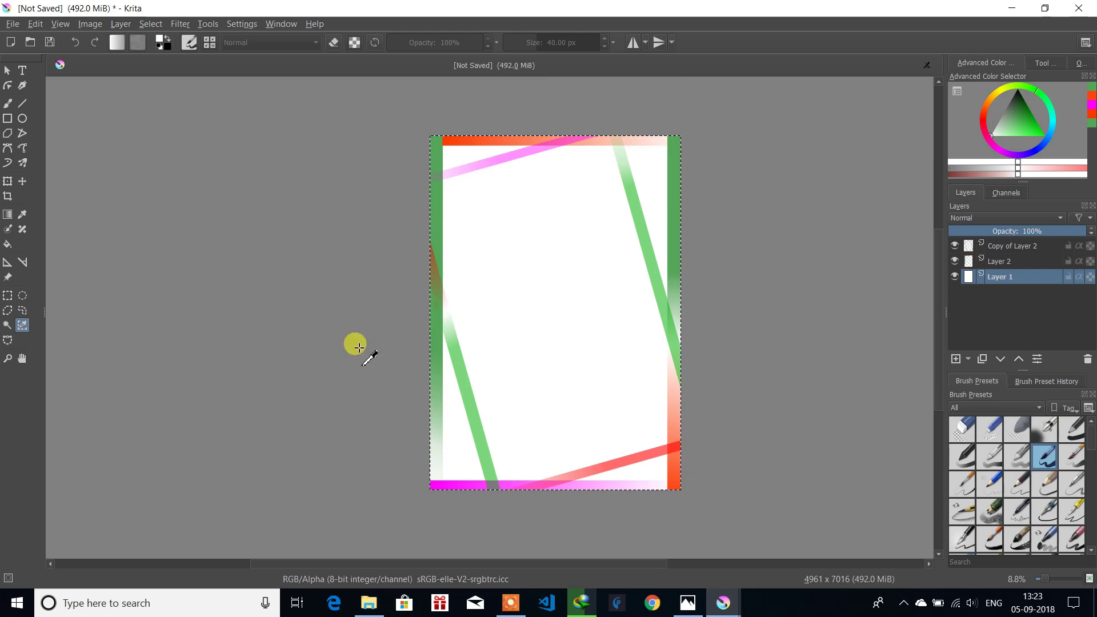
Step: Hide Layer 2 and clear the canvas selection
click(1019, 262)
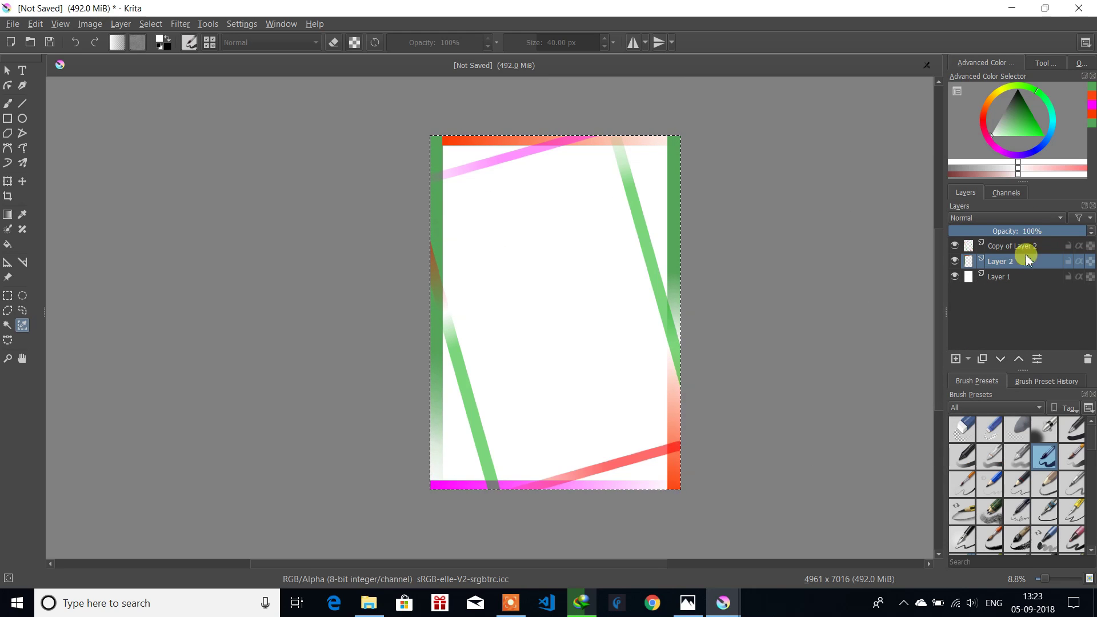
click(954, 261)
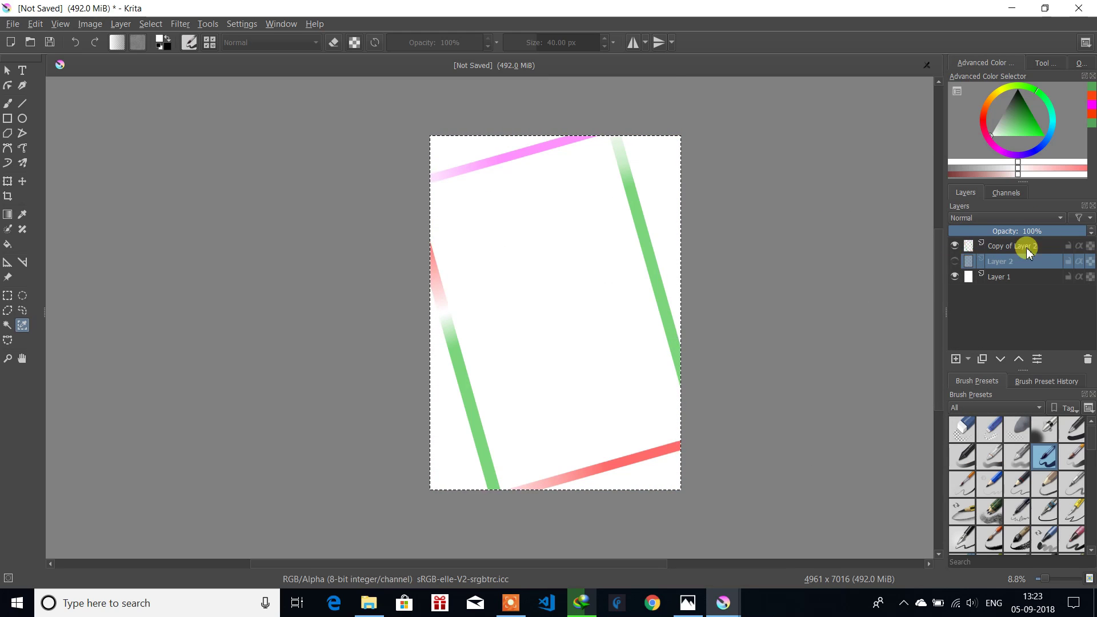
click(7, 295)
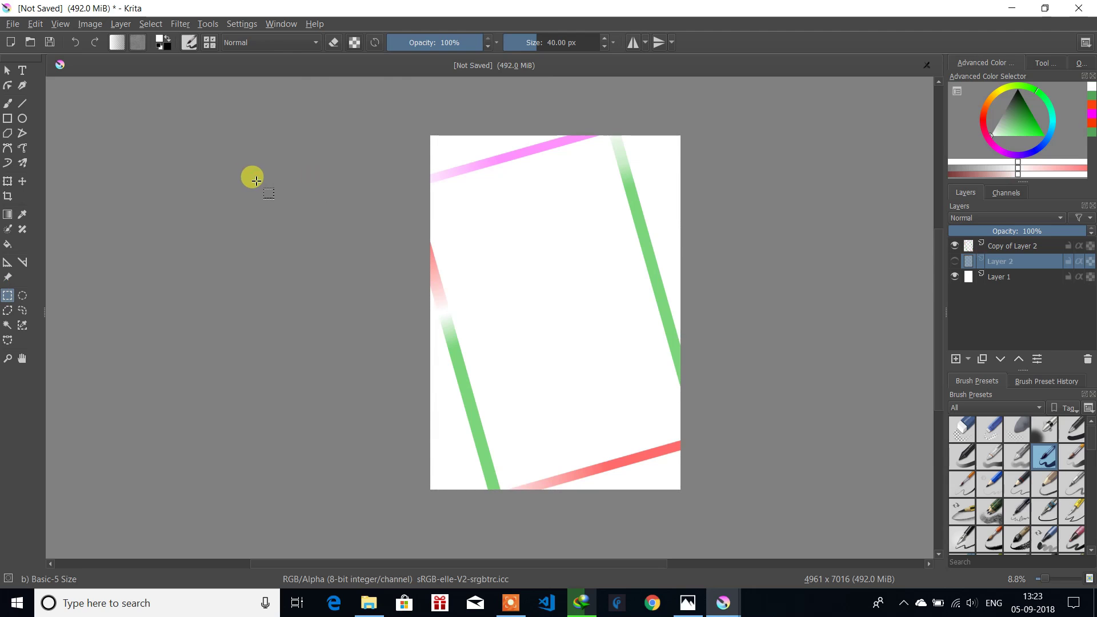
key(ctrl+shift+a)
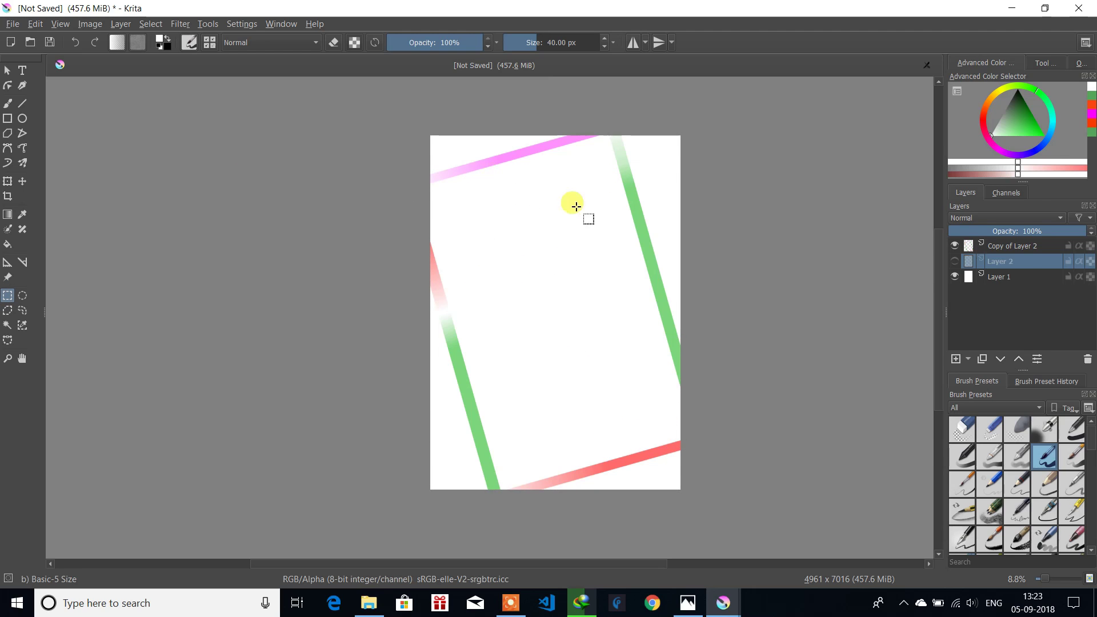
Step: Make a polygonal selection on Layer 1 tracing the inner white area bounded by the rotated copy's strips and the page edges
click(1002, 279)
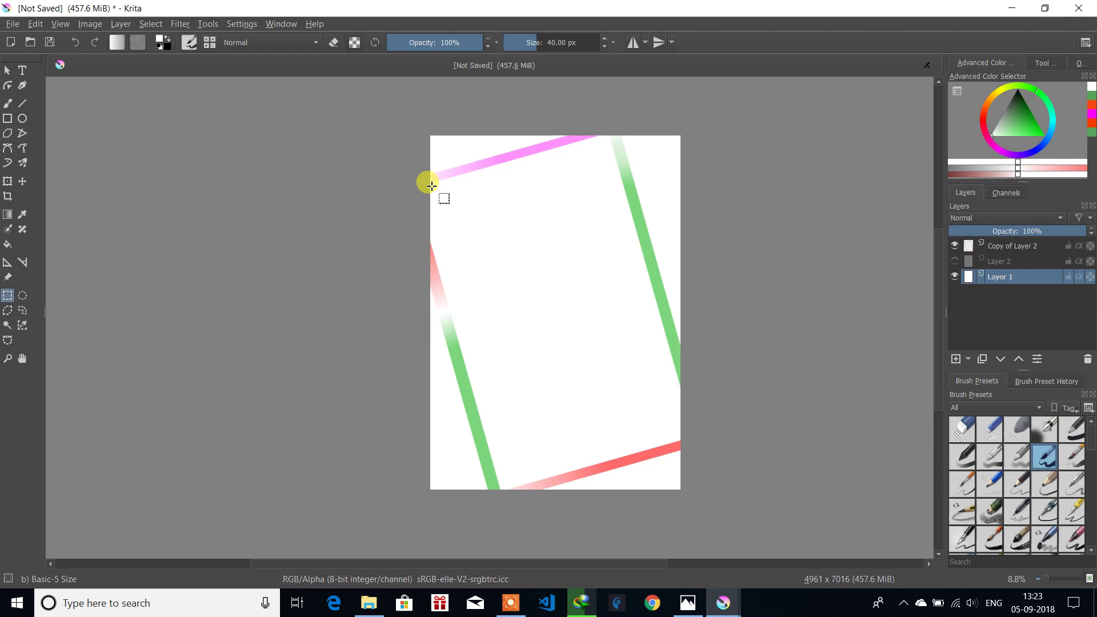
click(9, 315)
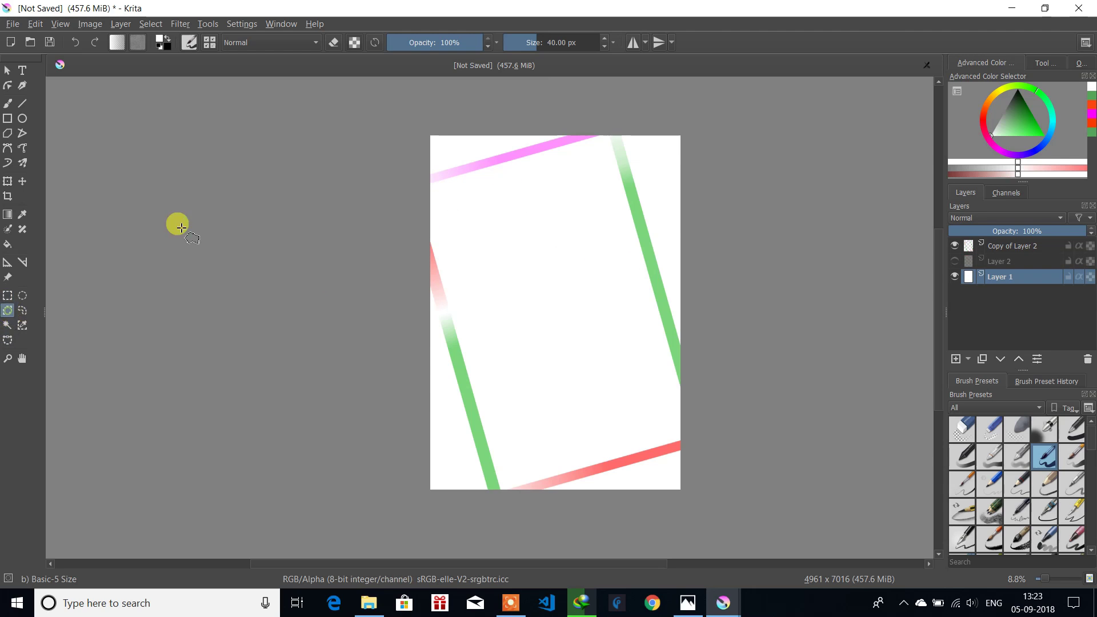
click(431, 185)
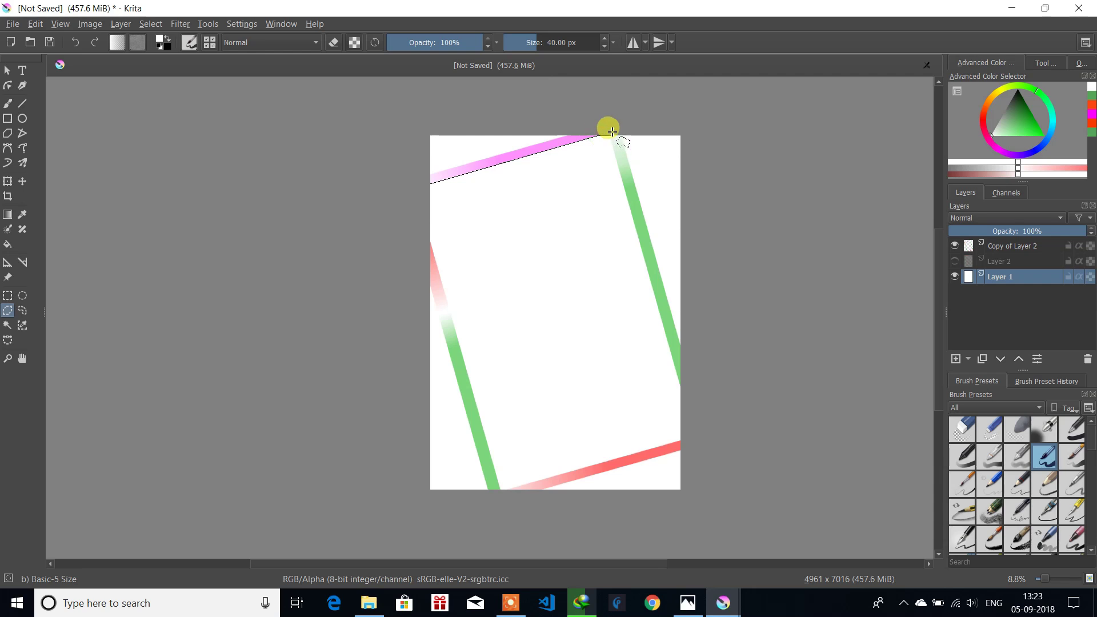
click(610, 134)
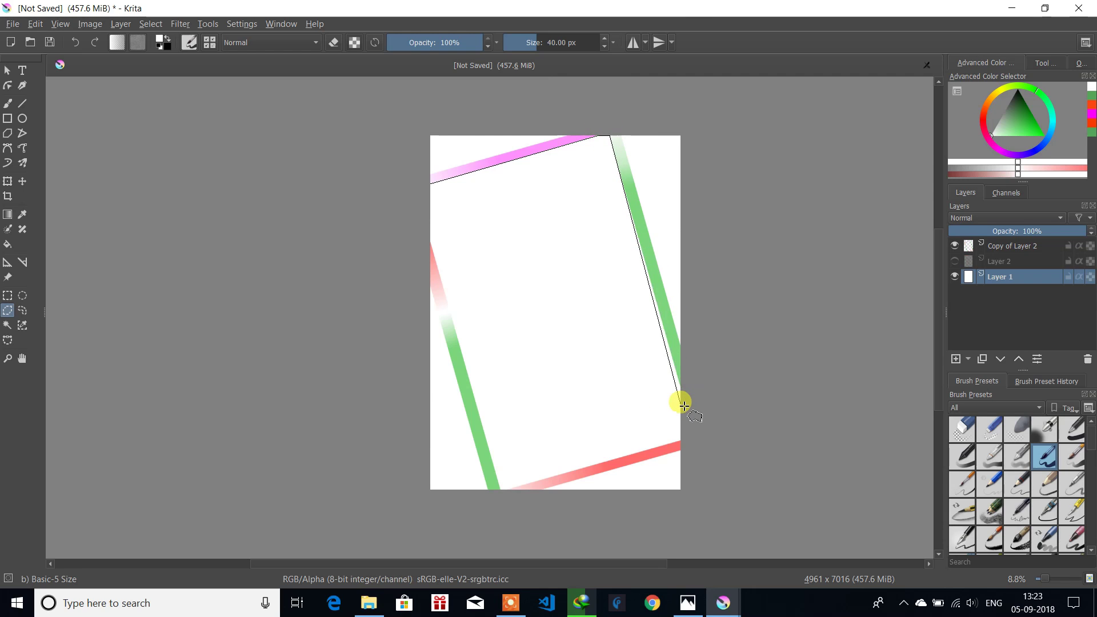
click(687, 406)
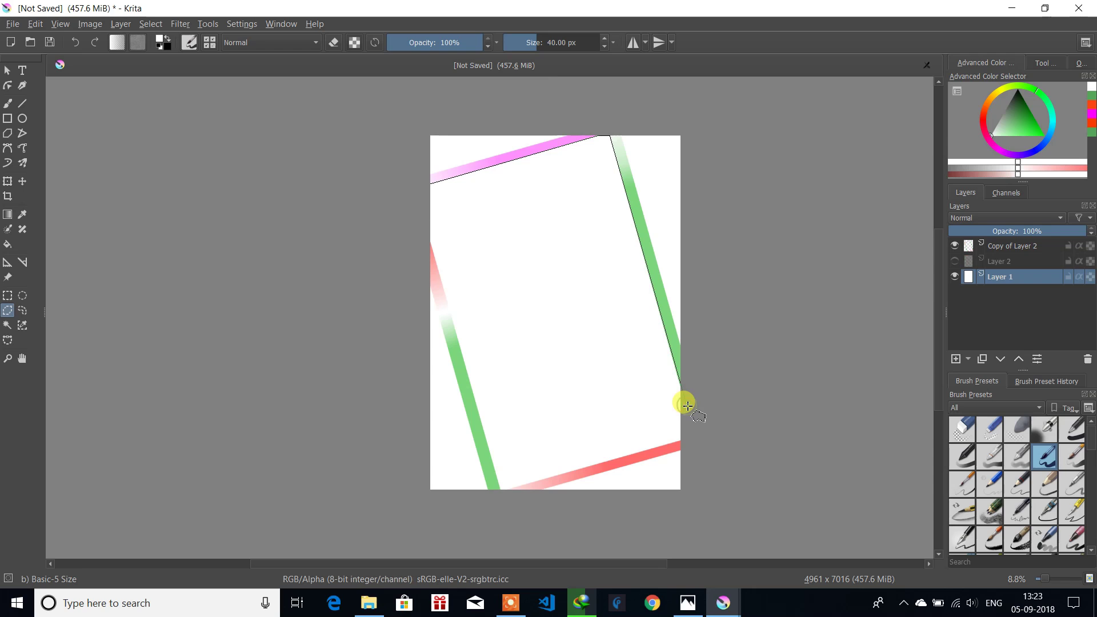
click(683, 441)
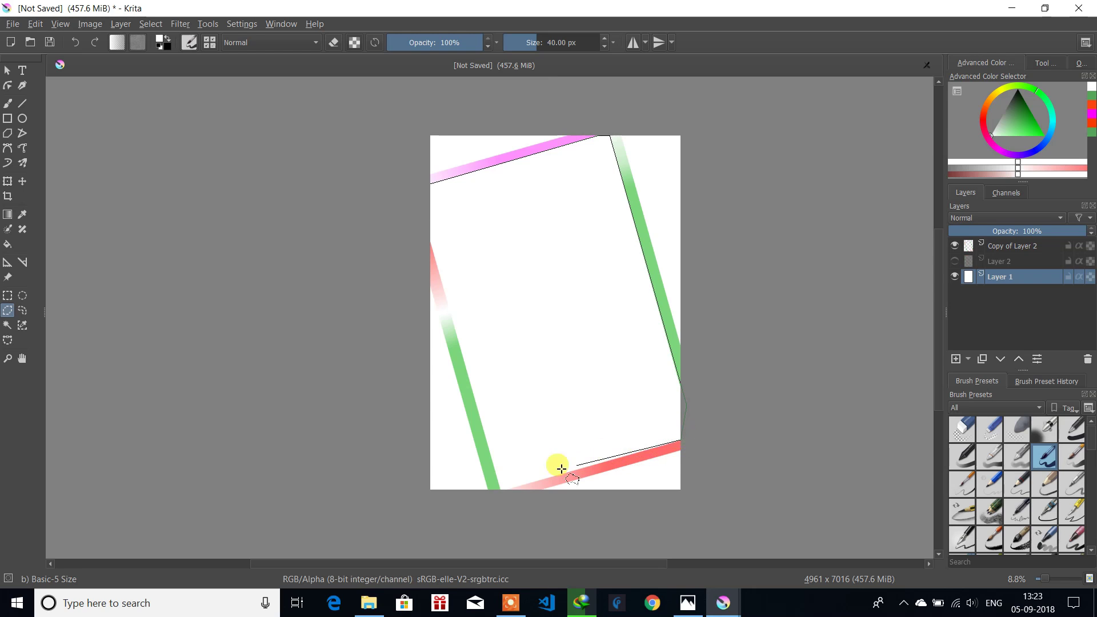
click(500, 490)
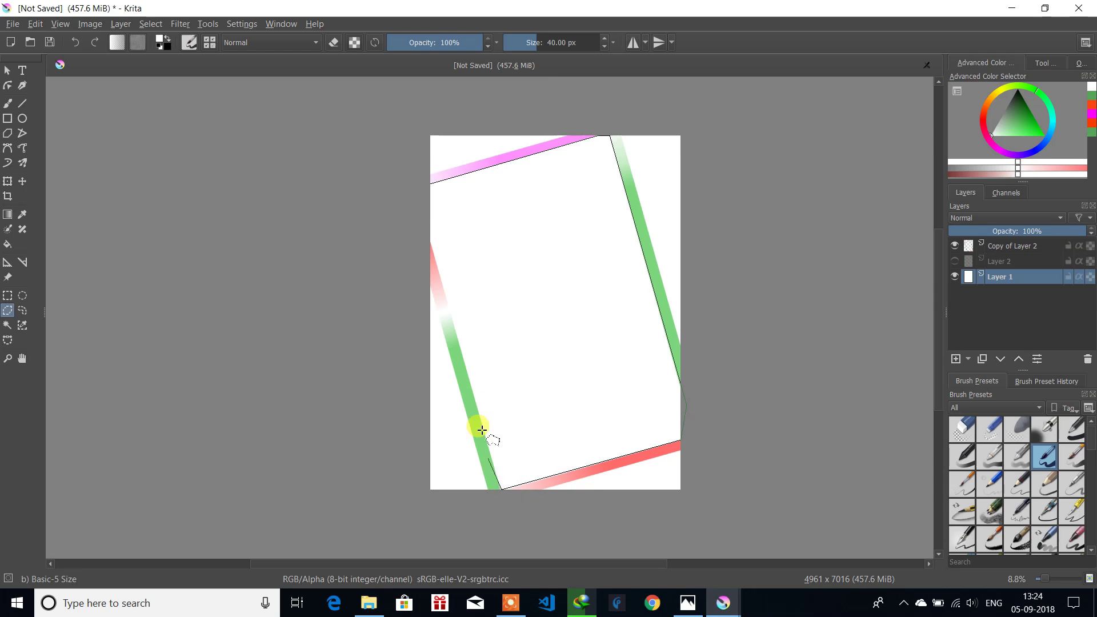
click(433, 245)
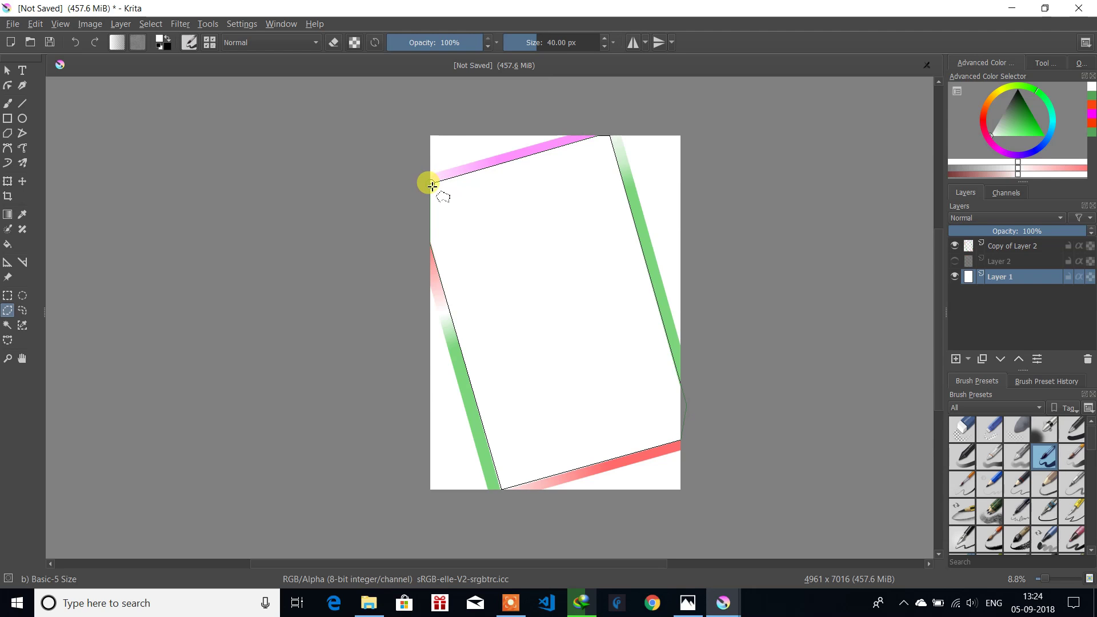
click(432, 185)
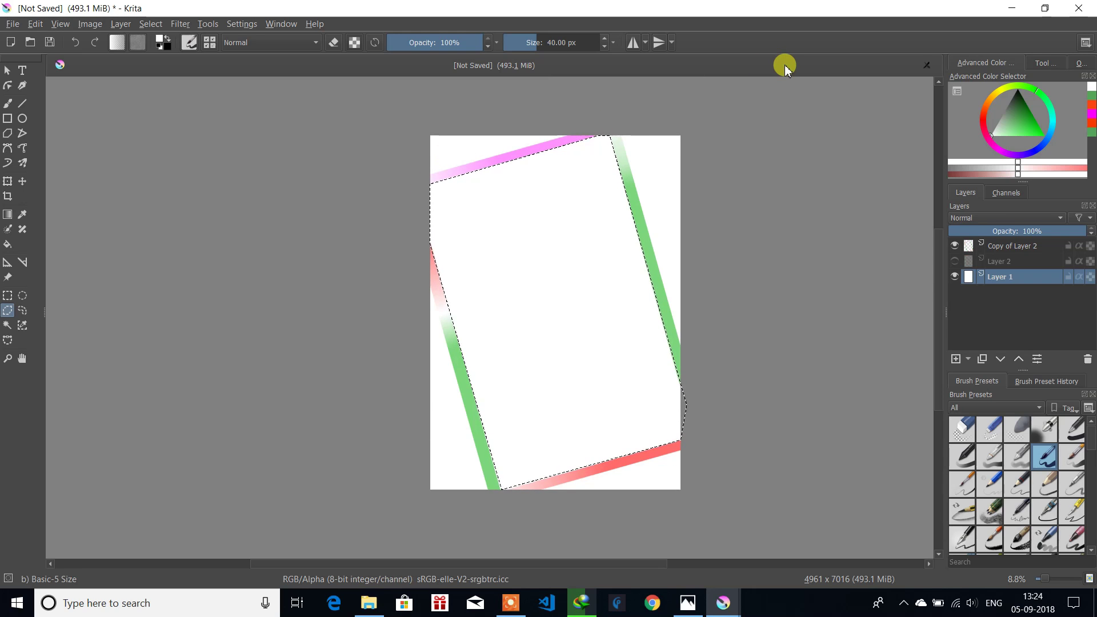
Step: Fill the selection on Layer 1 with a turquoise (#32d7c9) to transparent gradient running from its upper-left corner towards the page centre
click(8, 215)
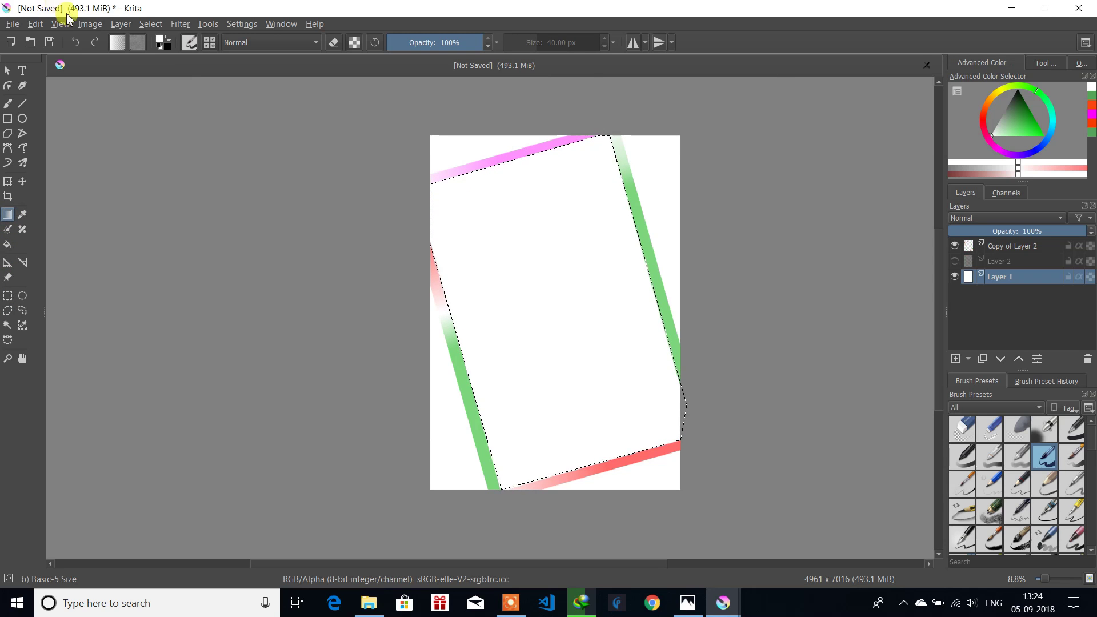
click(161, 41)
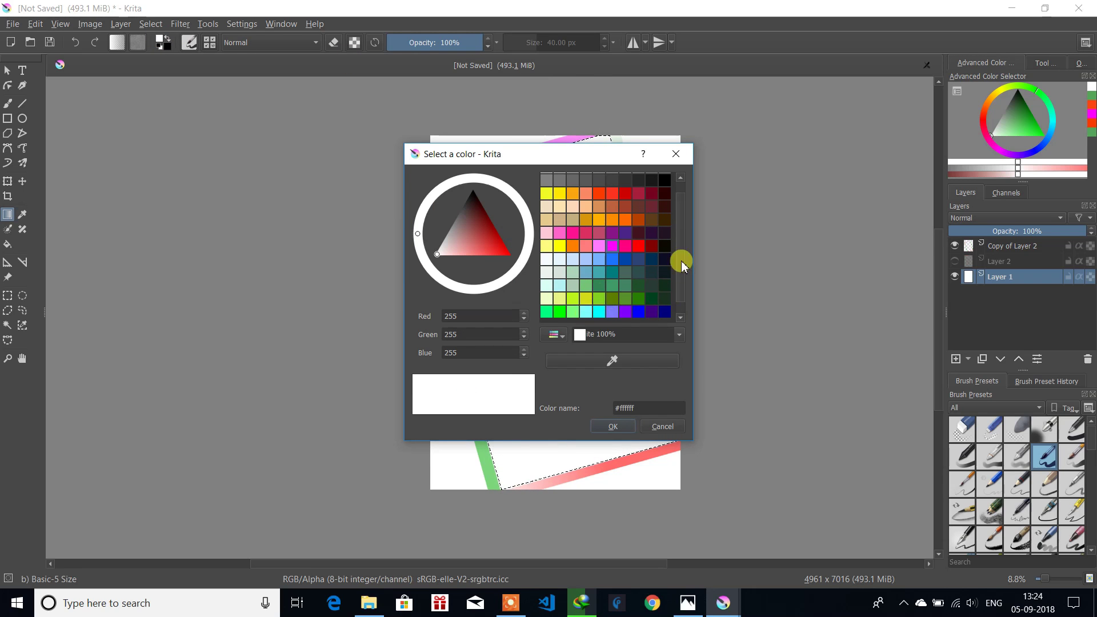
click(683, 314)
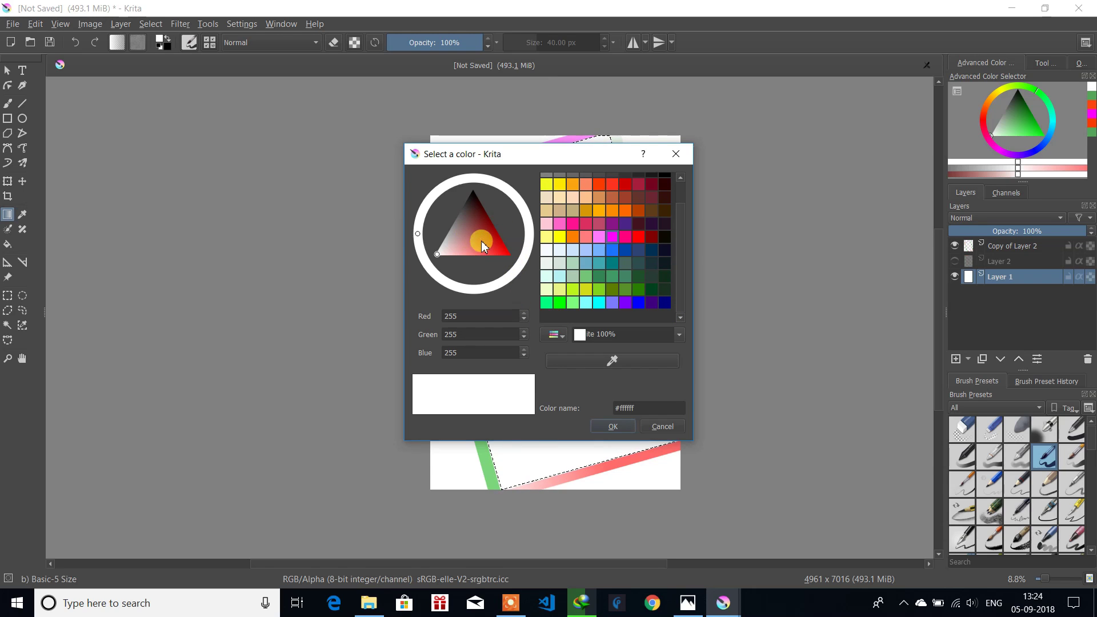
click(572, 304)
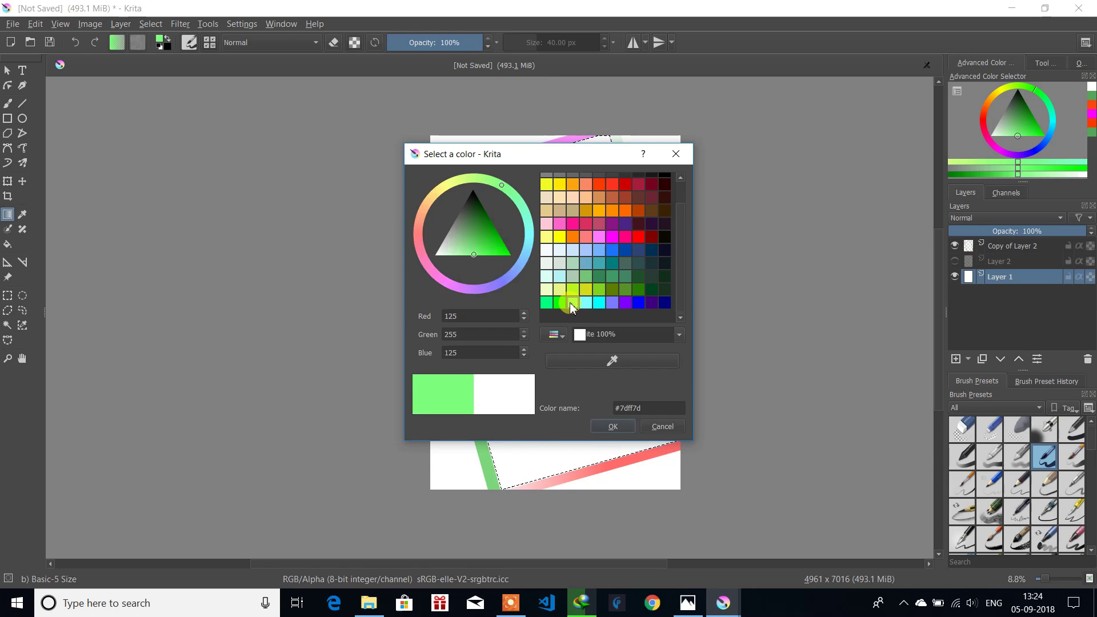
click(530, 231)
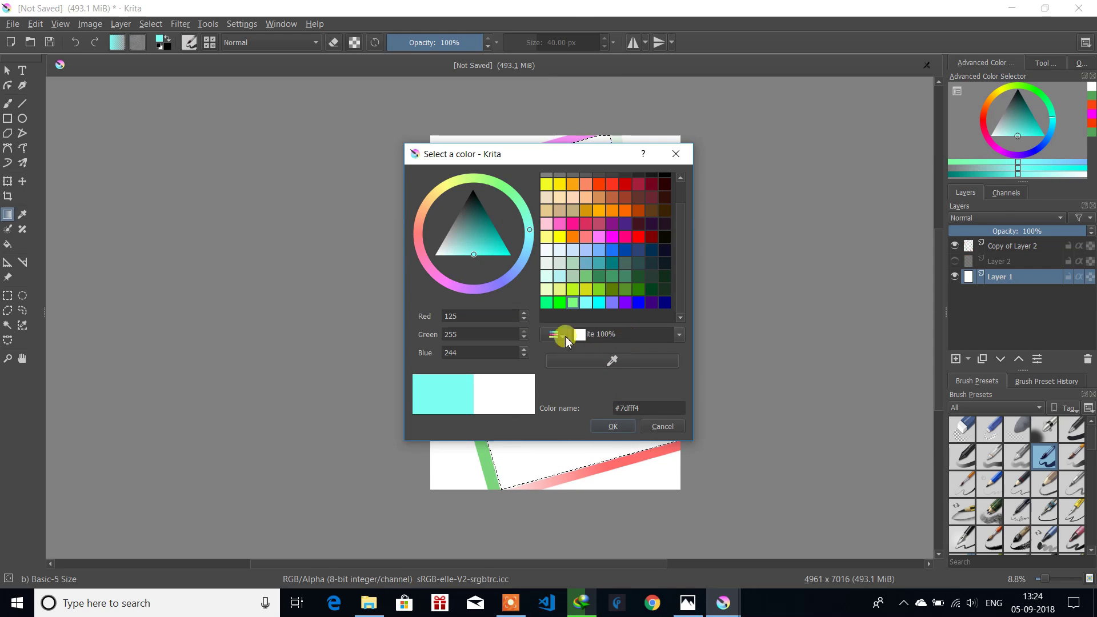
click(489, 248)
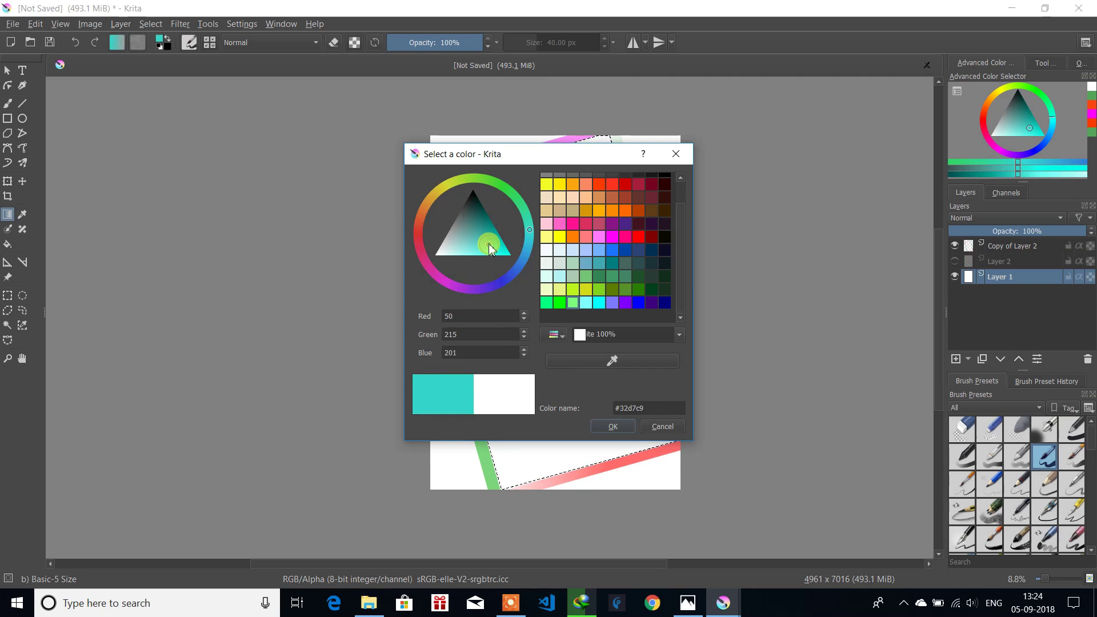
click(614, 426)
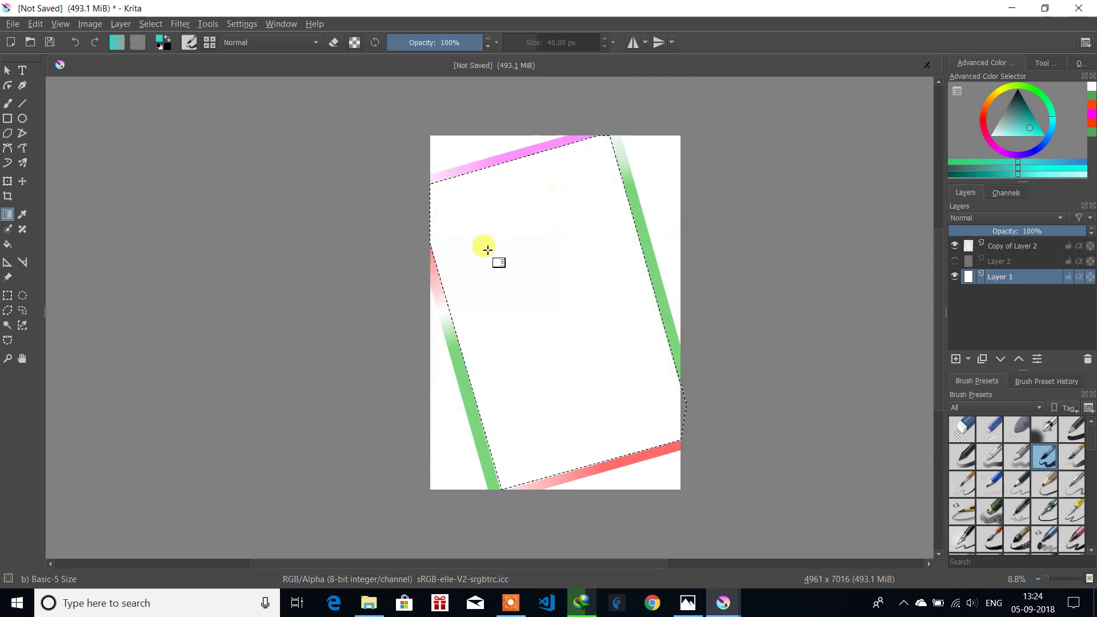
drag(435, 194, 549, 276)
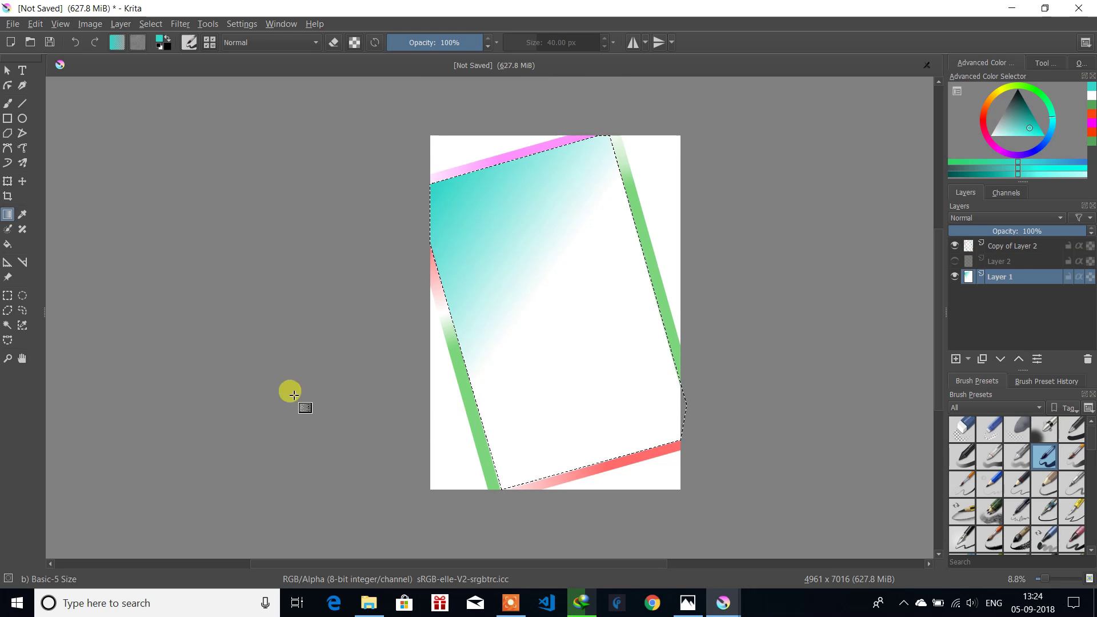
click(116, 44)
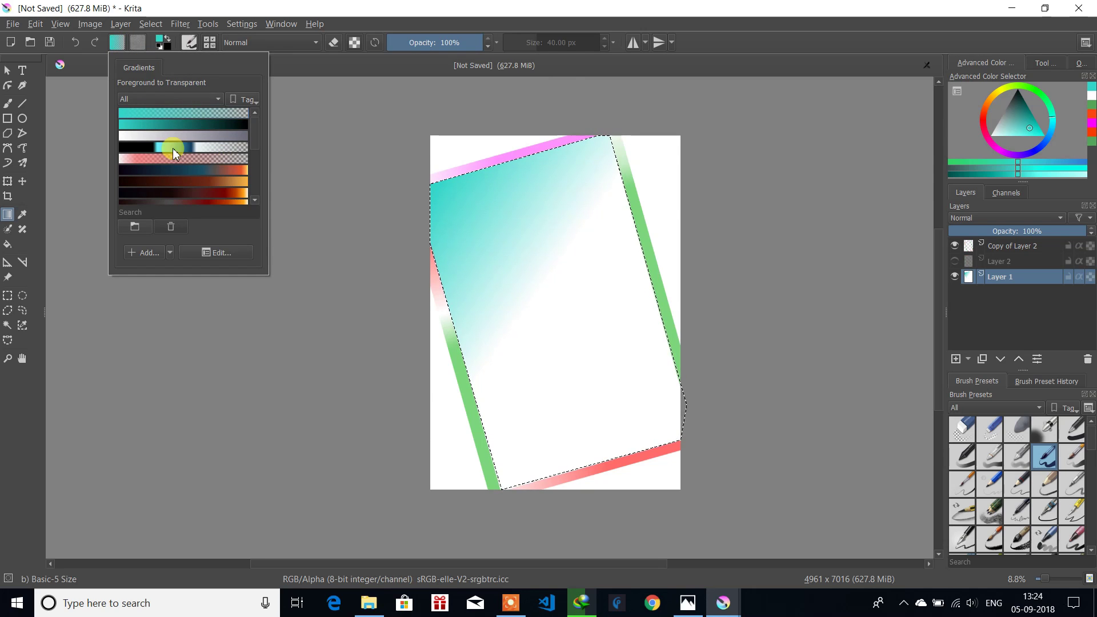
scroll(257, 161, down, 5)
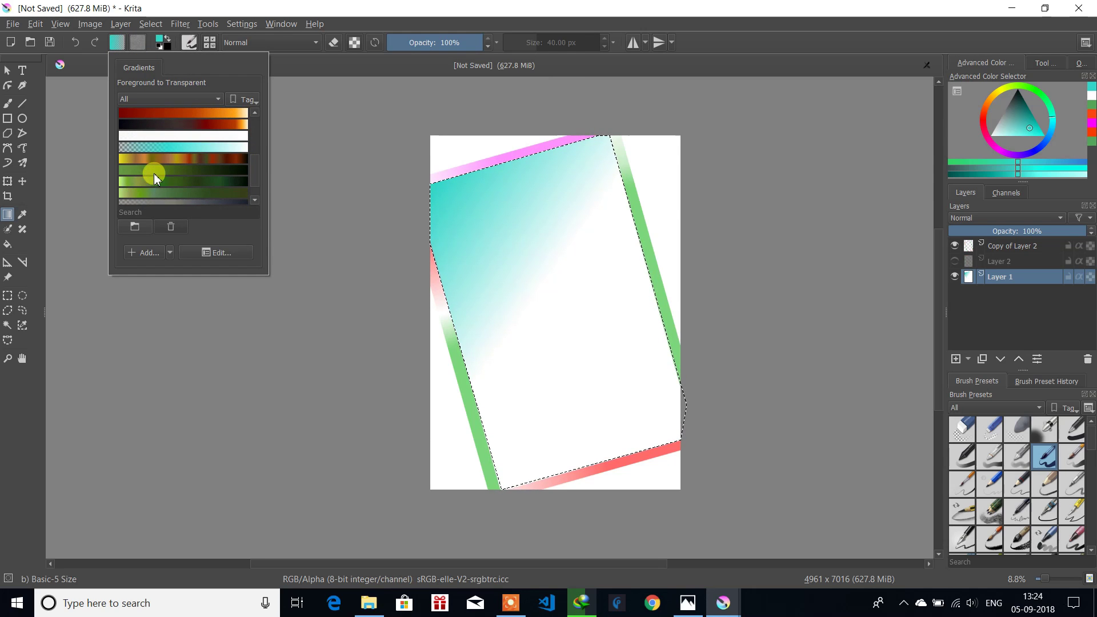
click(158, 170)
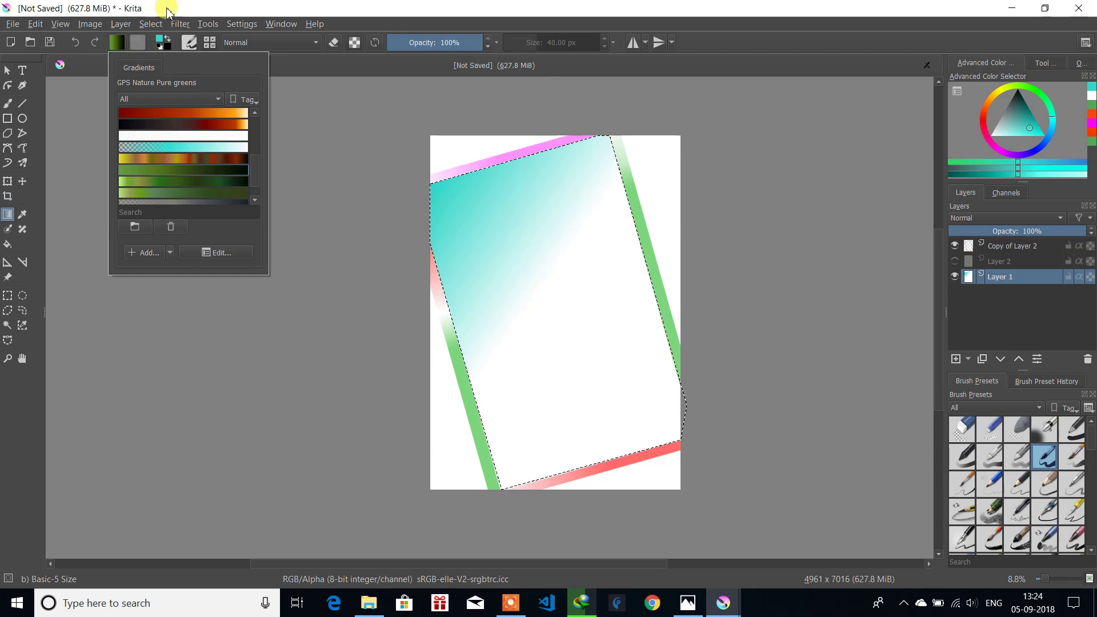
click(165, 7)
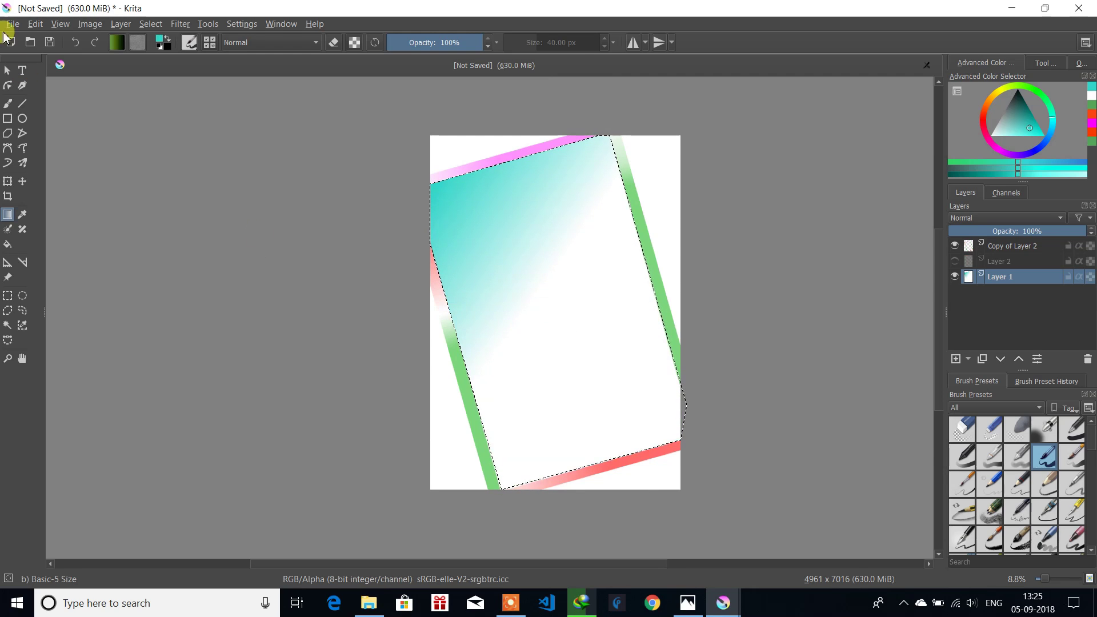
click(116, 42)
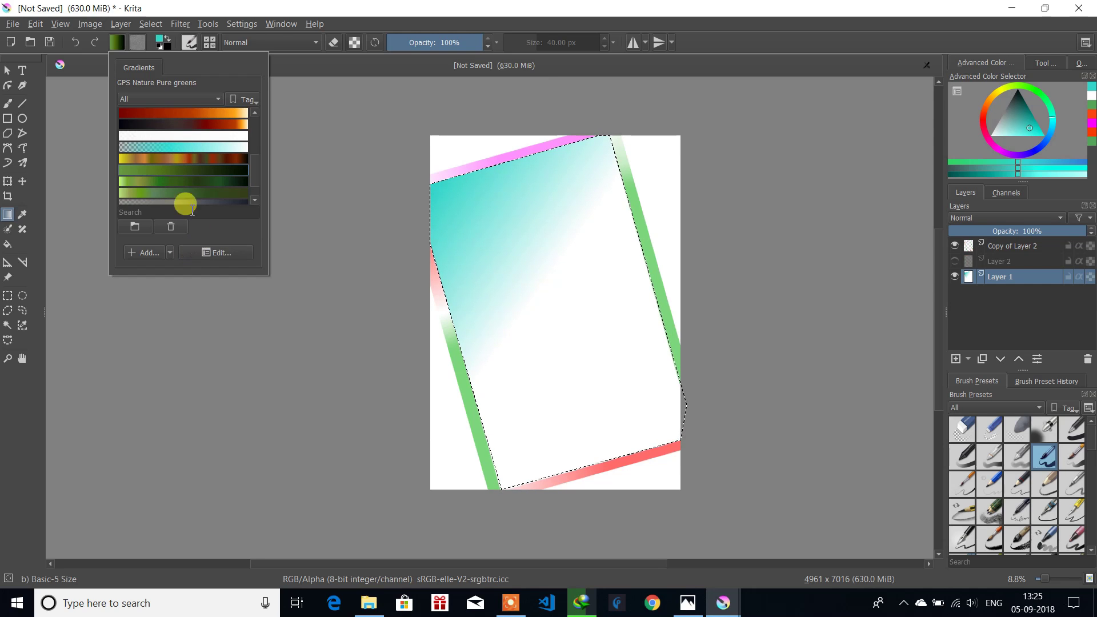
click(253, 146)
scroll(252, 146, up, 3)
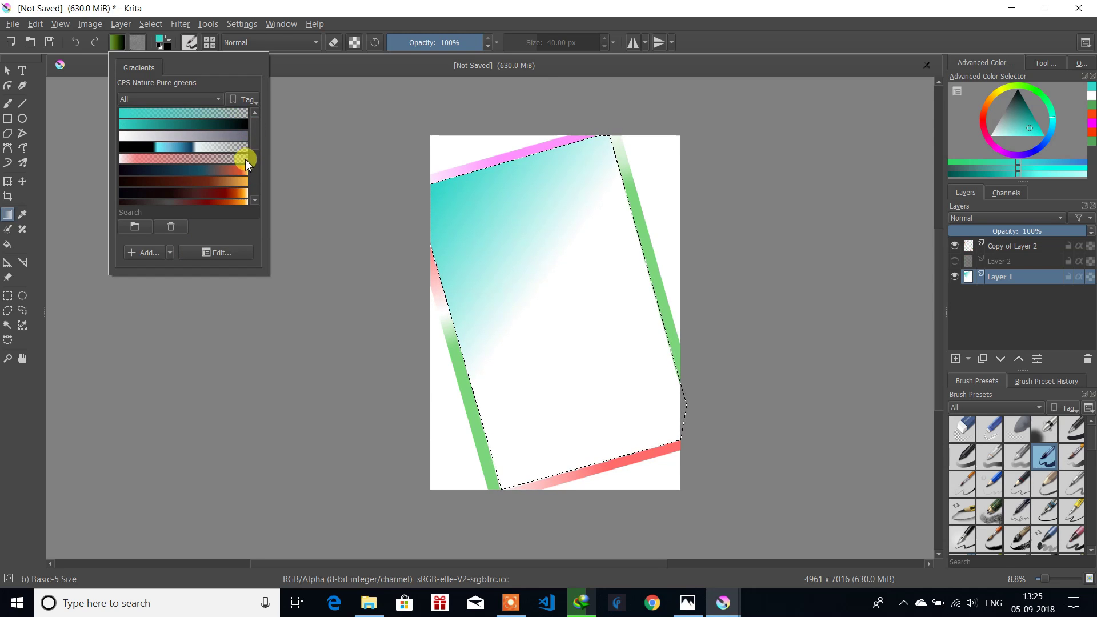
click(197, 112)
click(355, 12)
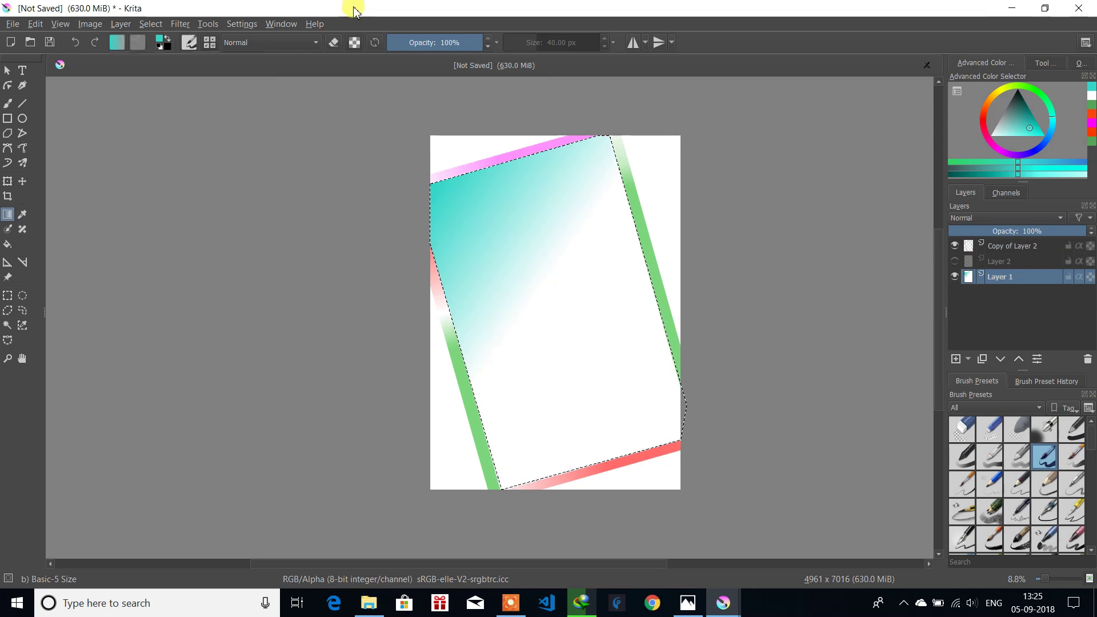
Step: Add a pink (#fe1392) to transparent gradient from the selection's bottom corner diagonally up towards the page centre
click(160, 39)
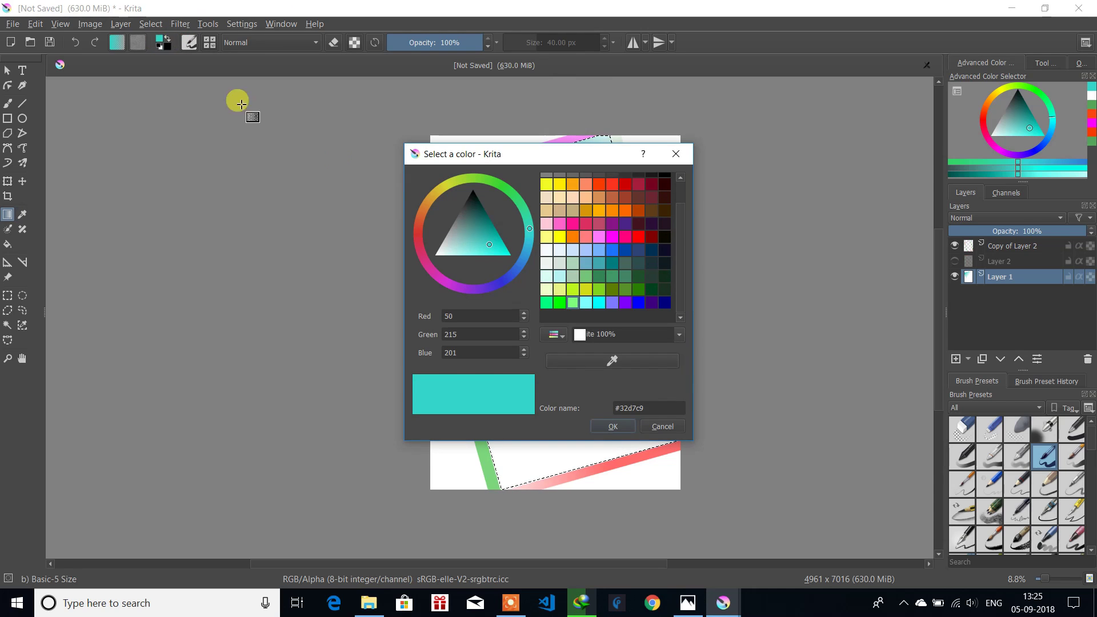
click(577, 224)
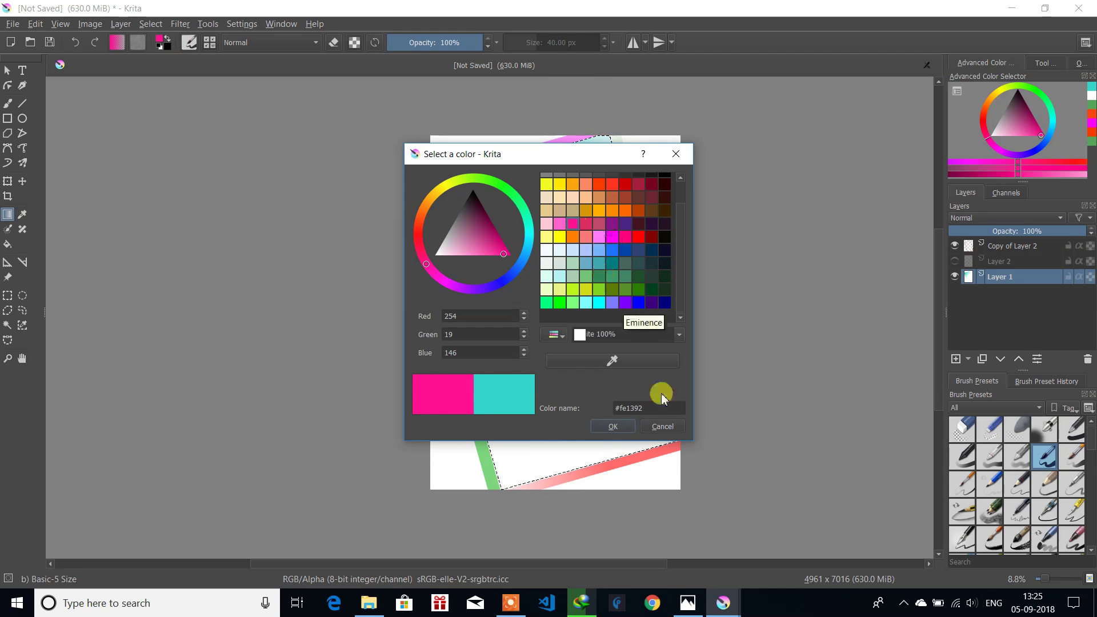
click(613, 426)
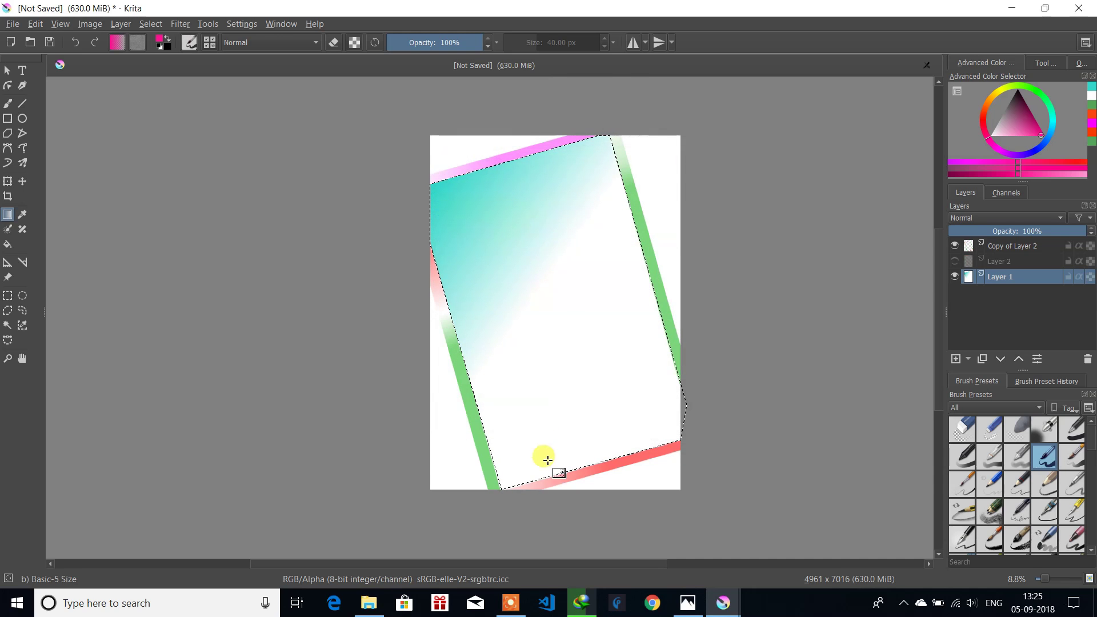
drag(525, 474, 591, 378)
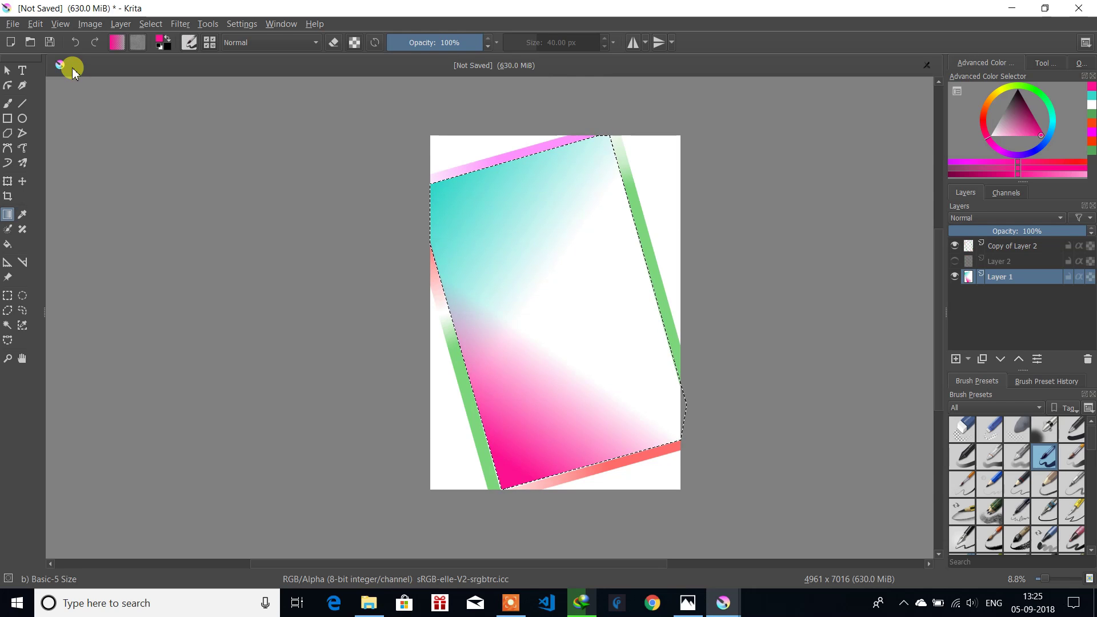
Step: Make a contiguous selection of the remaining white area and apply a black-to-transparent gradient at 37% opacity from its top downward
click(7, 328)
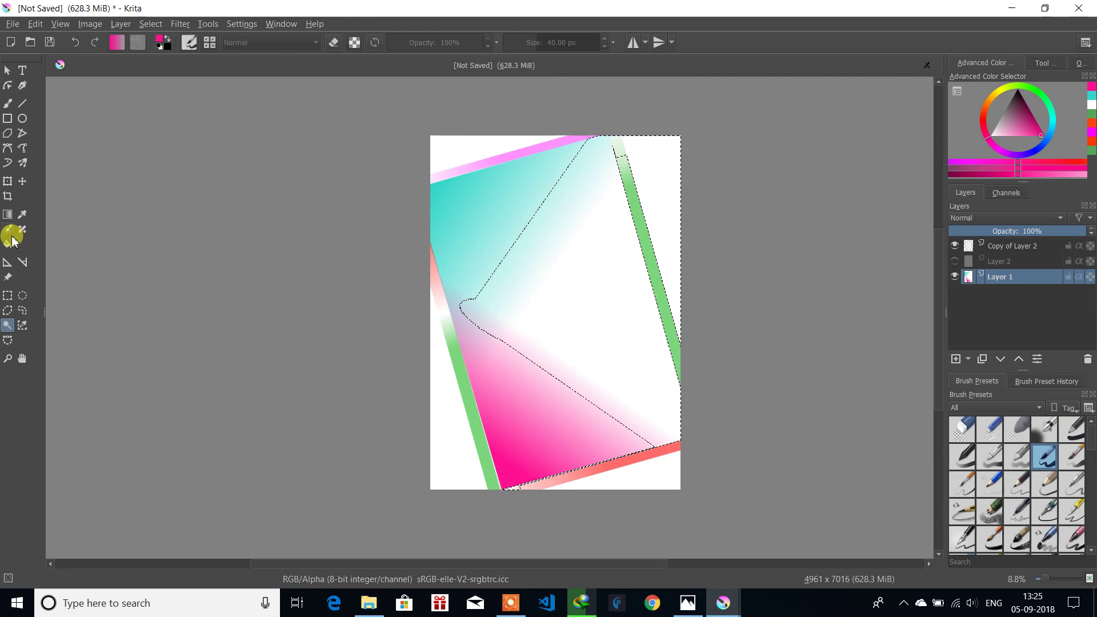
click(168, 40)
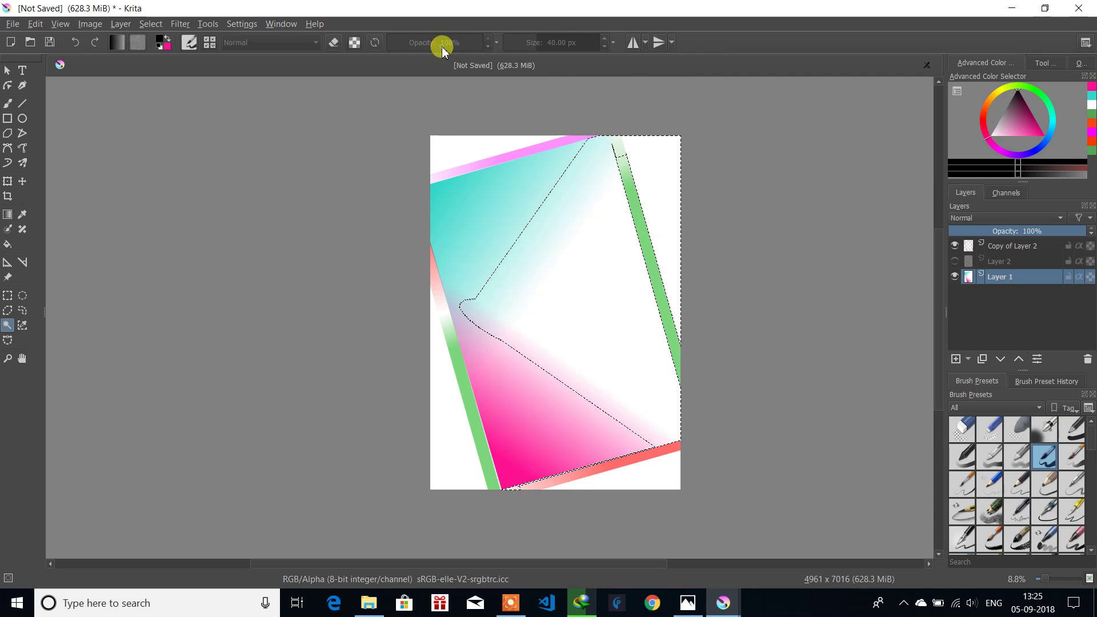
click(8, 216)
drag(475, 42, 422, 43)
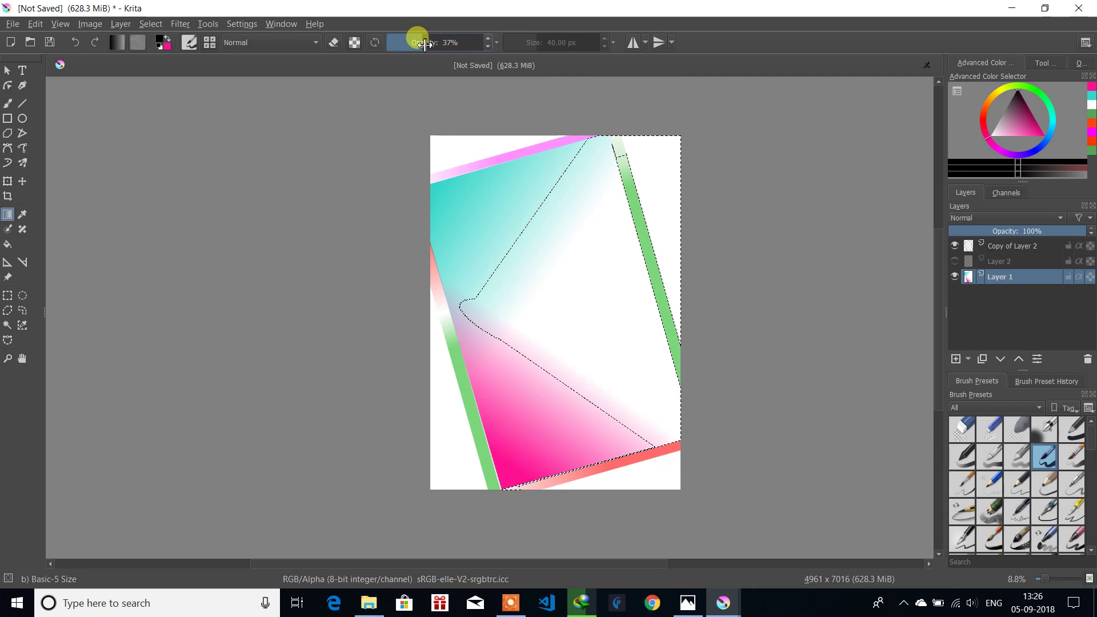
drag(598, 142, 596, 180)
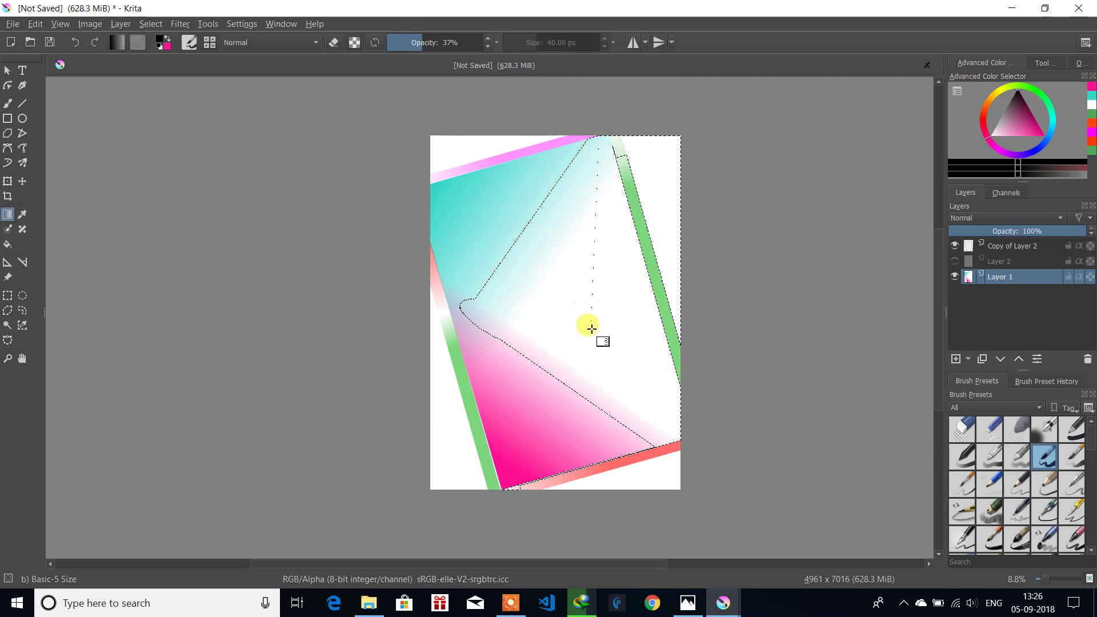
drag(584, 355, 584, 356)
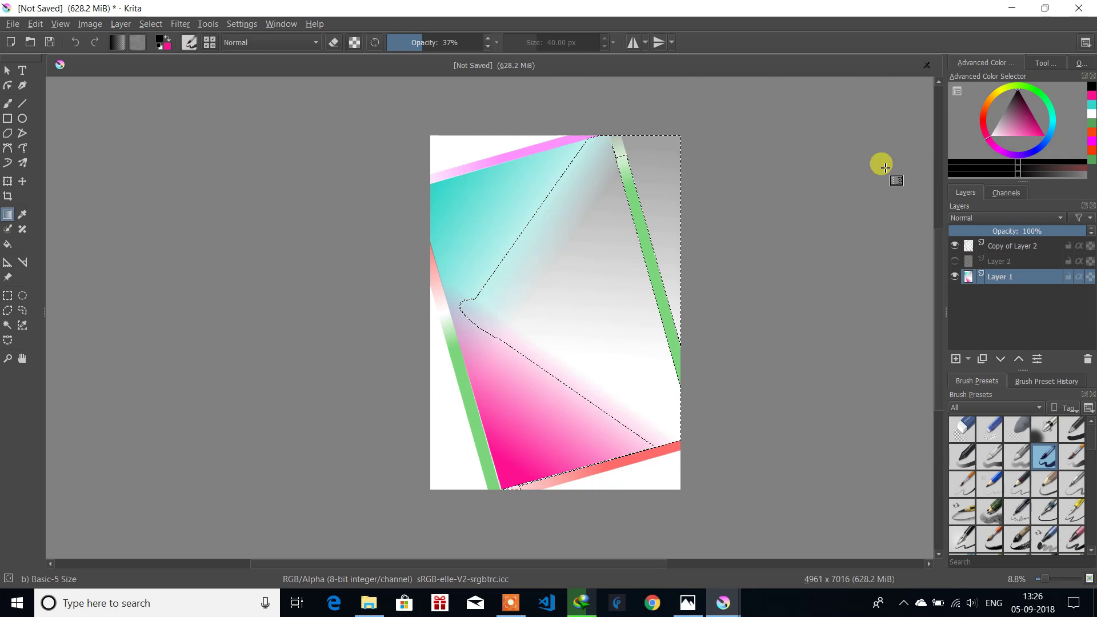
Step: Show Layer 2 again and clear the canvas selection
click(954, 261)
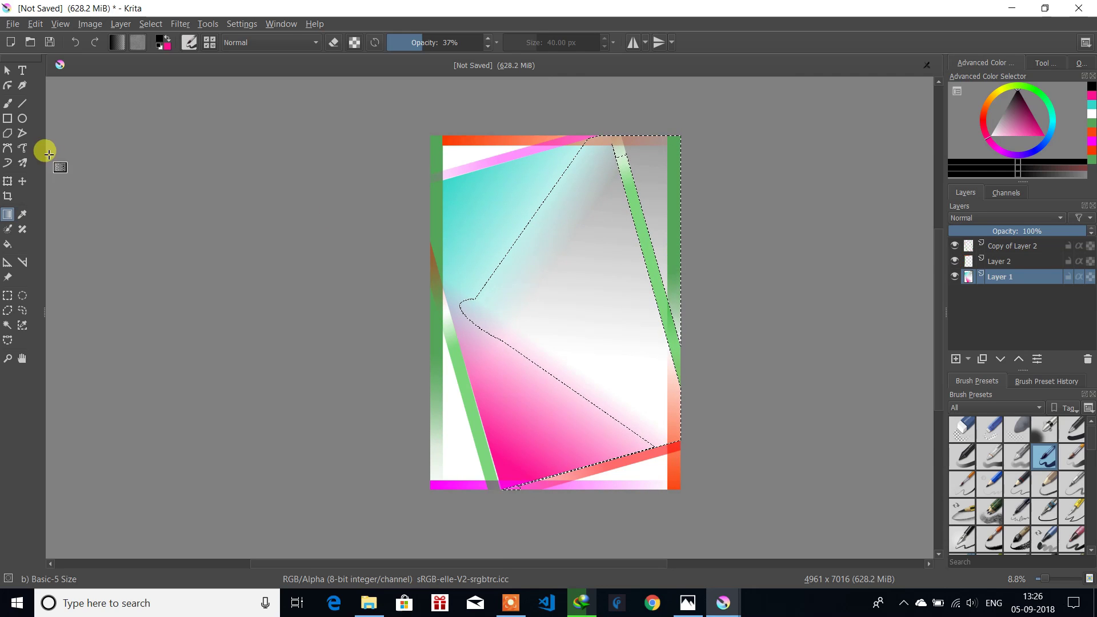
click(8, 295)
click(196, 171)
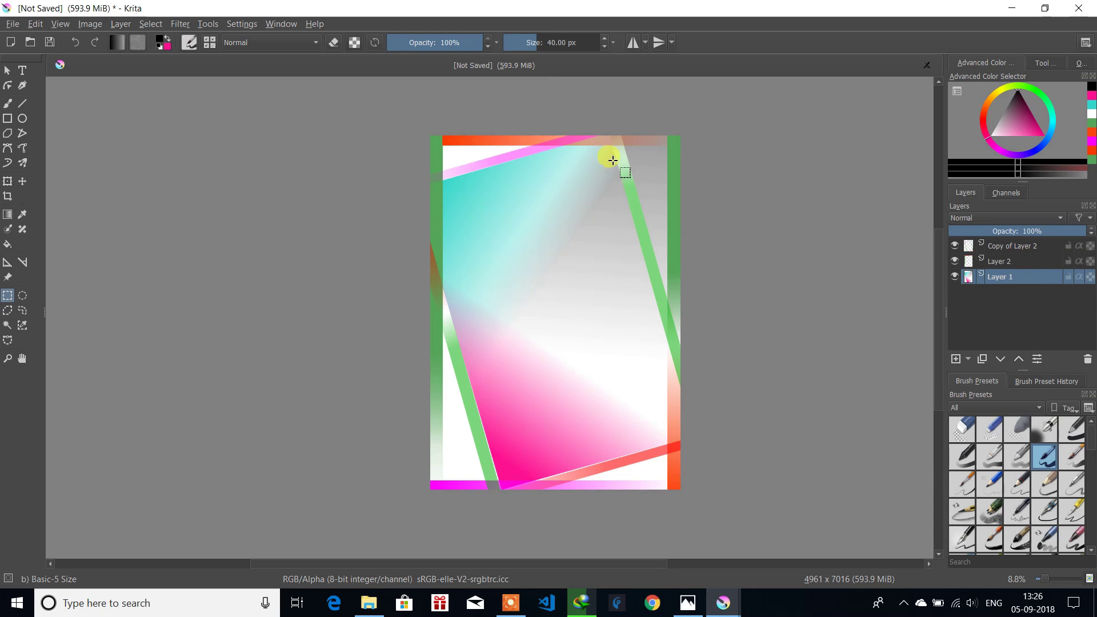
Step: Hide Copy of Layer 2 and Layer 2 so that only Layer 1 is shown
click(955, 246)
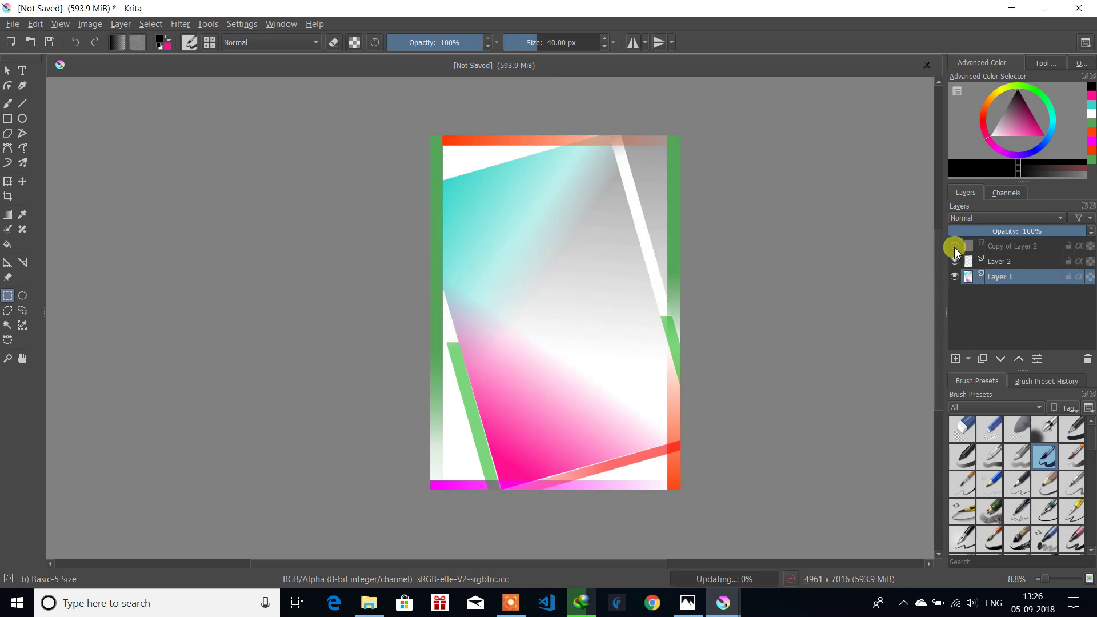
click(953, 263)
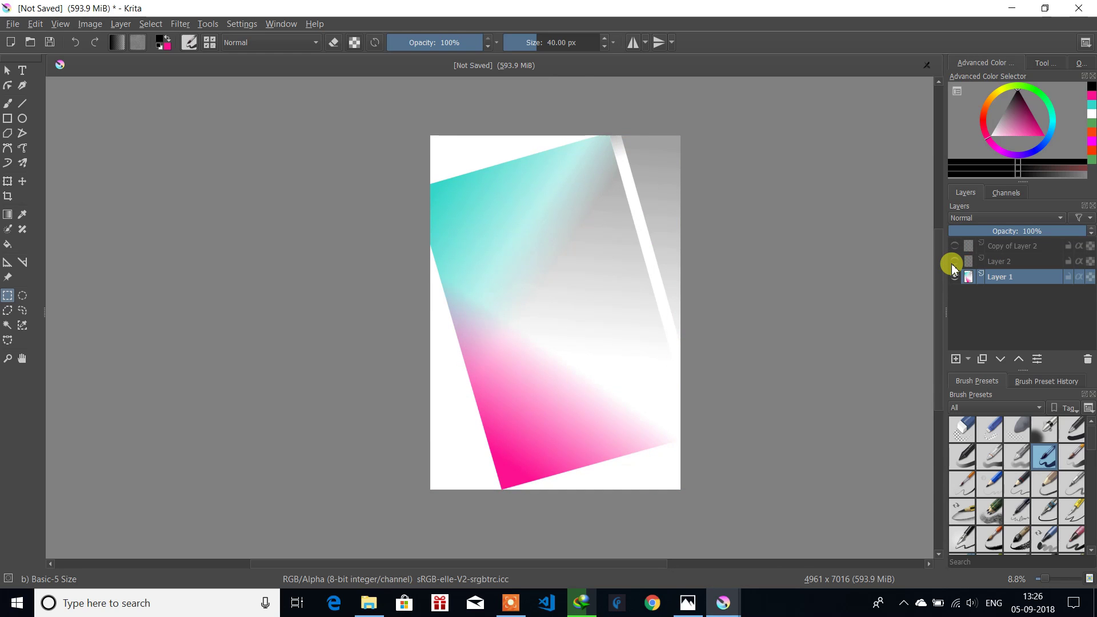
click(953, 263)
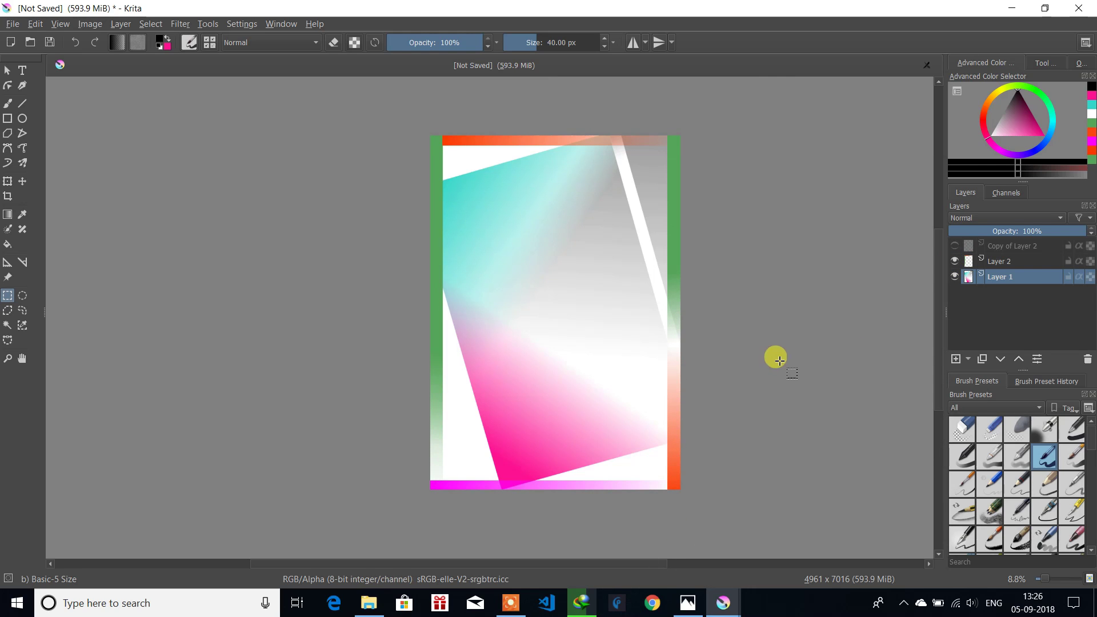
click(953, 263)
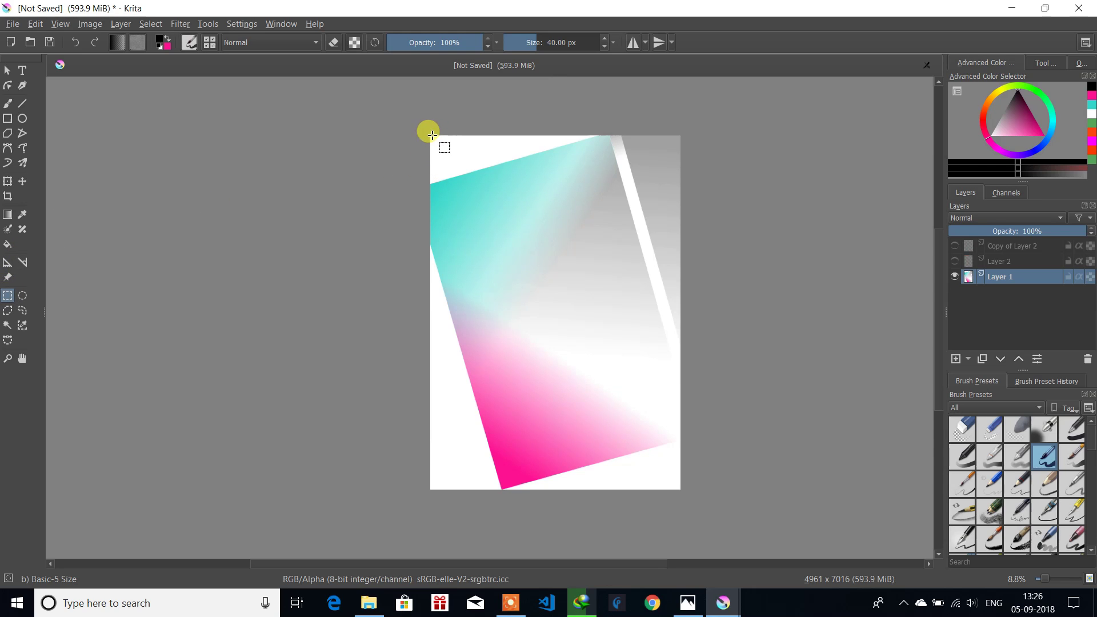
Step: Select a full-height vertical strip along the page's left edge and apply a blue (#1e74fd) to transparent gradient at 37% opacity from its top downward
drag(428, 137, 481, 516)
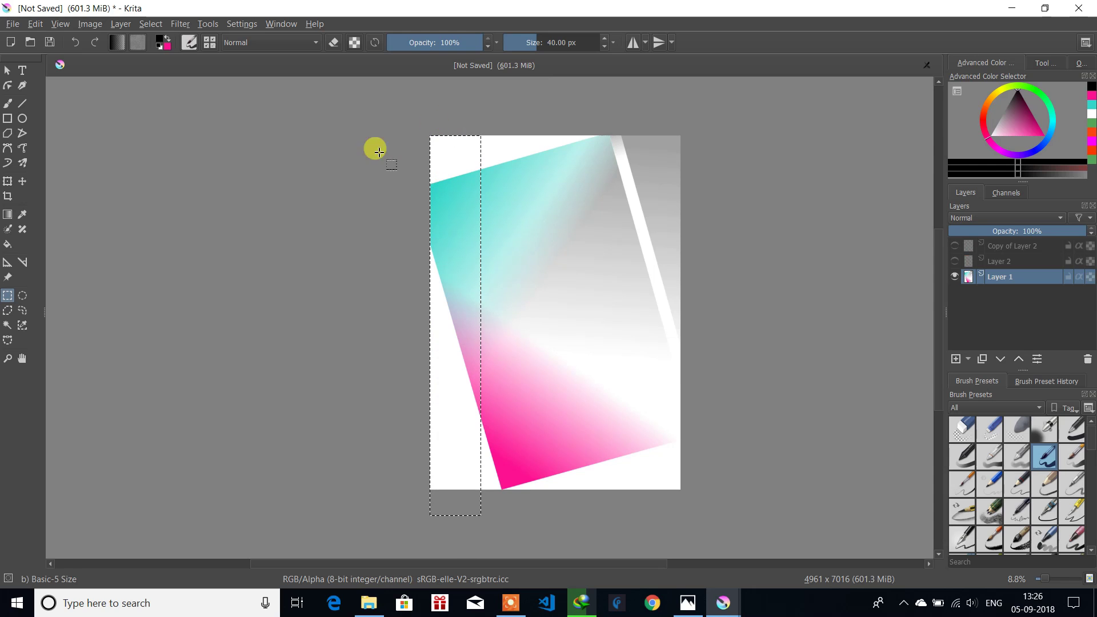
click(7, 215)
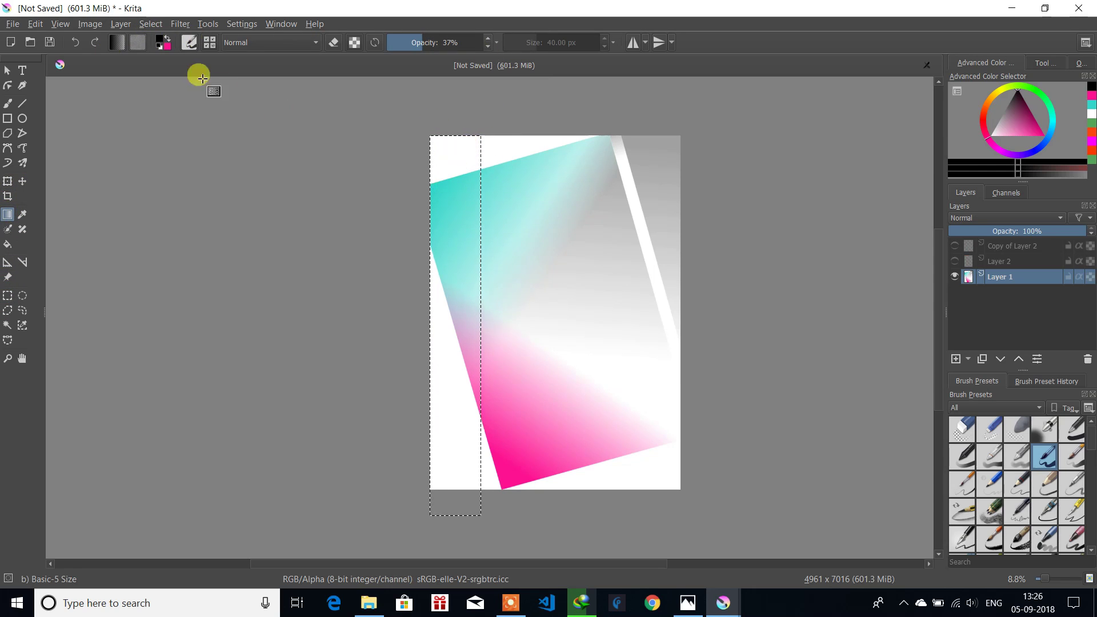
click(160, 40)
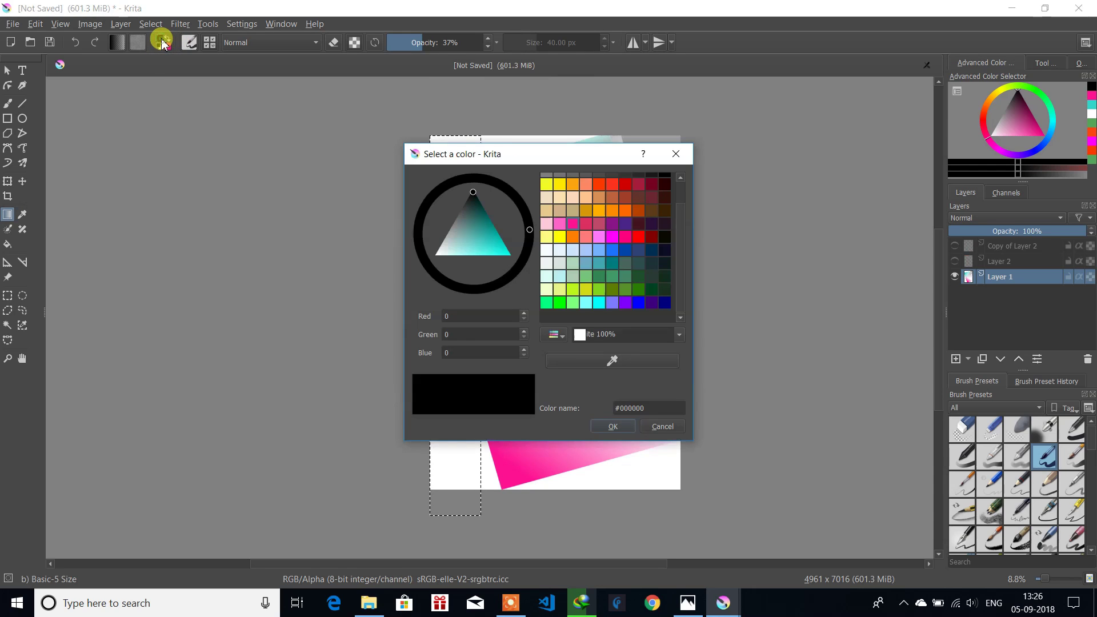
click(613, 250)
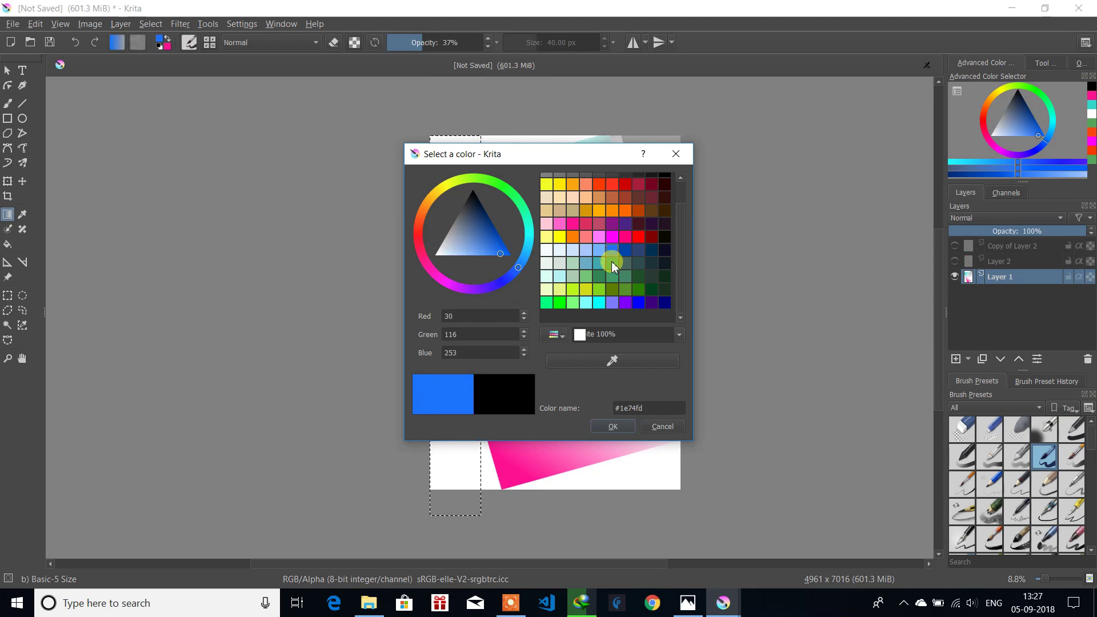
click(613, 429)
drag(452, 159, 459, 384)
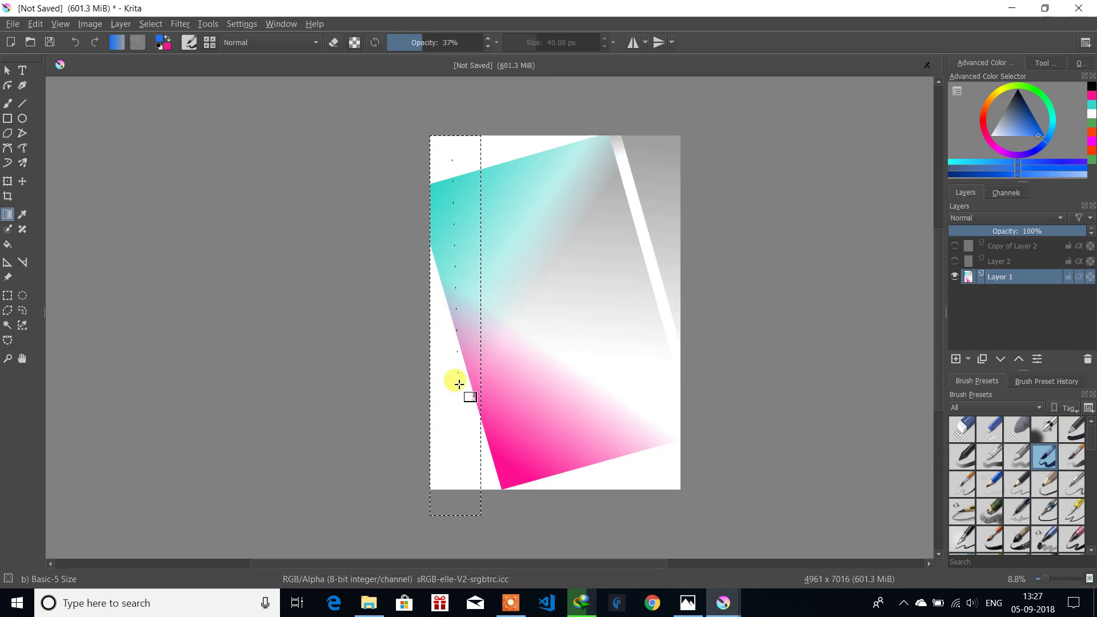
drag(459, 425, 459, 425)
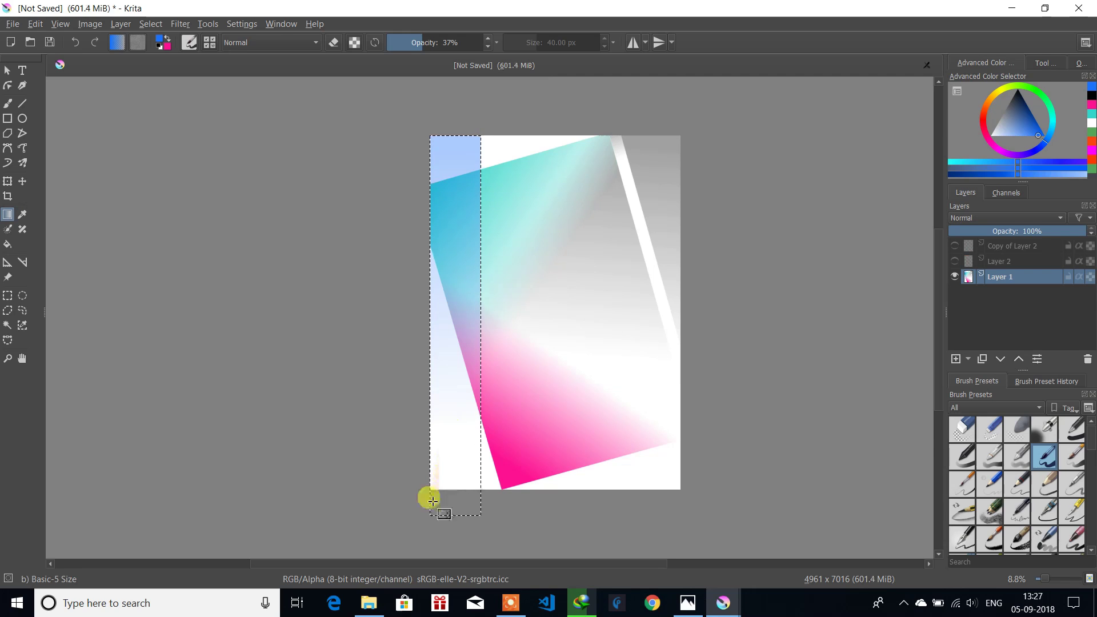
Step: Select a second full-height strip overlapping the blue one and apply an orange (#ff7f00) to transparent gradient at 37% opacity from its bottom upward
click(8, 295)
click(468, 131)
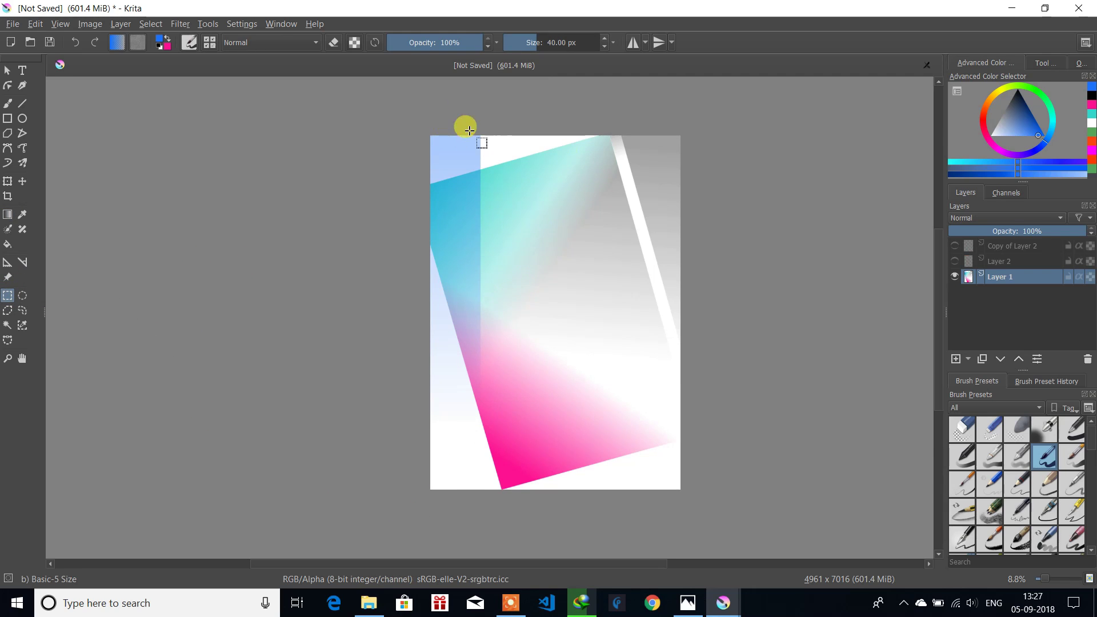
drag(456, 135, 513, 496)
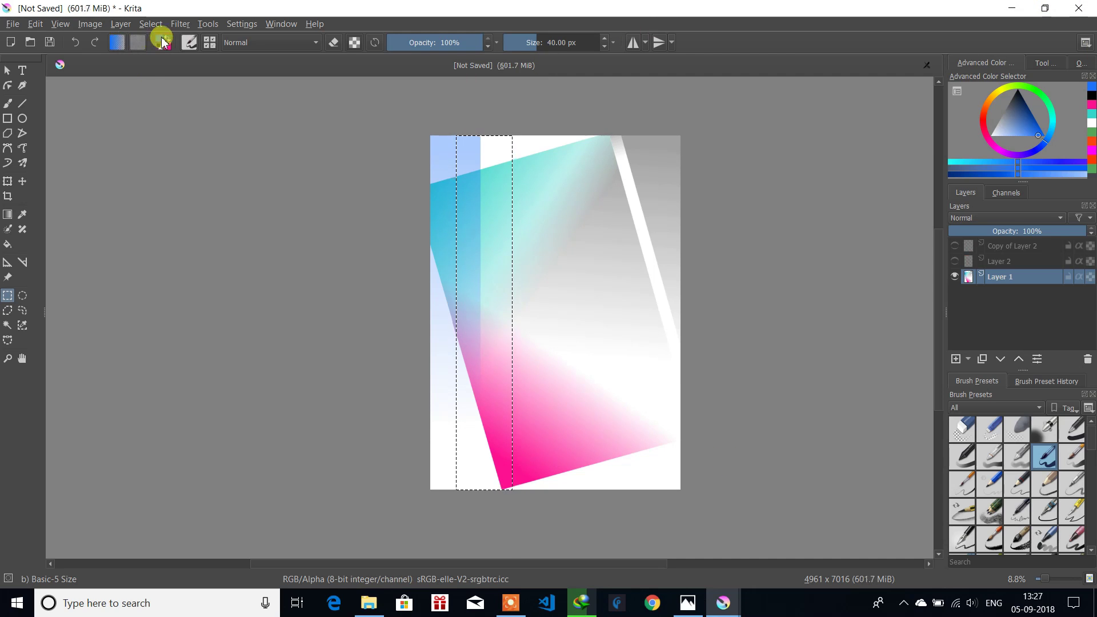
click(163, 43)
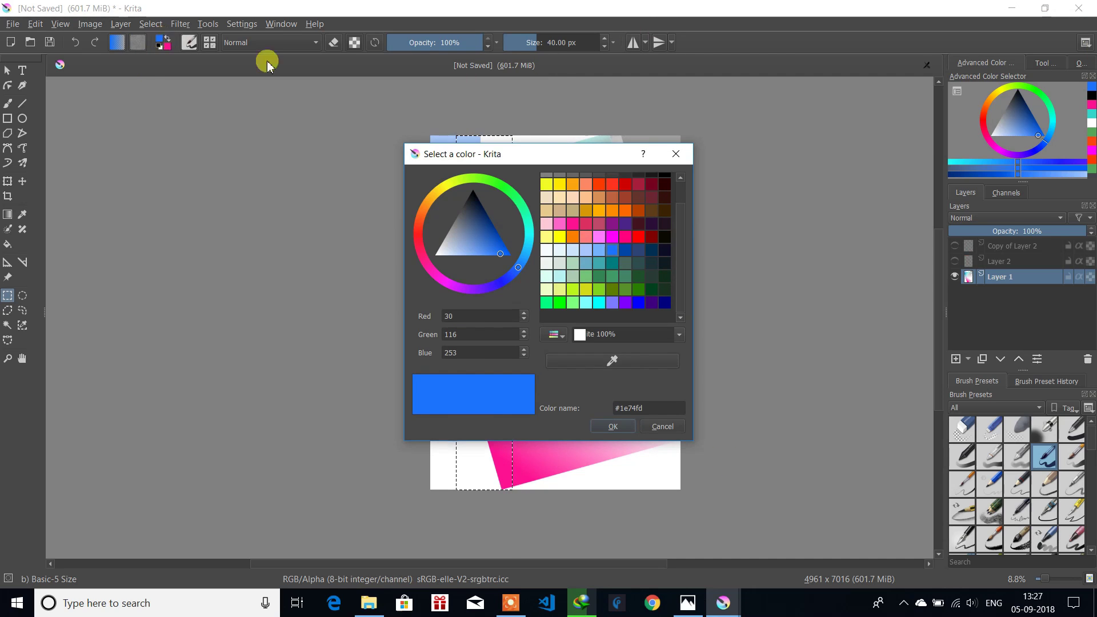
click(574, 237)
click(612, 426)
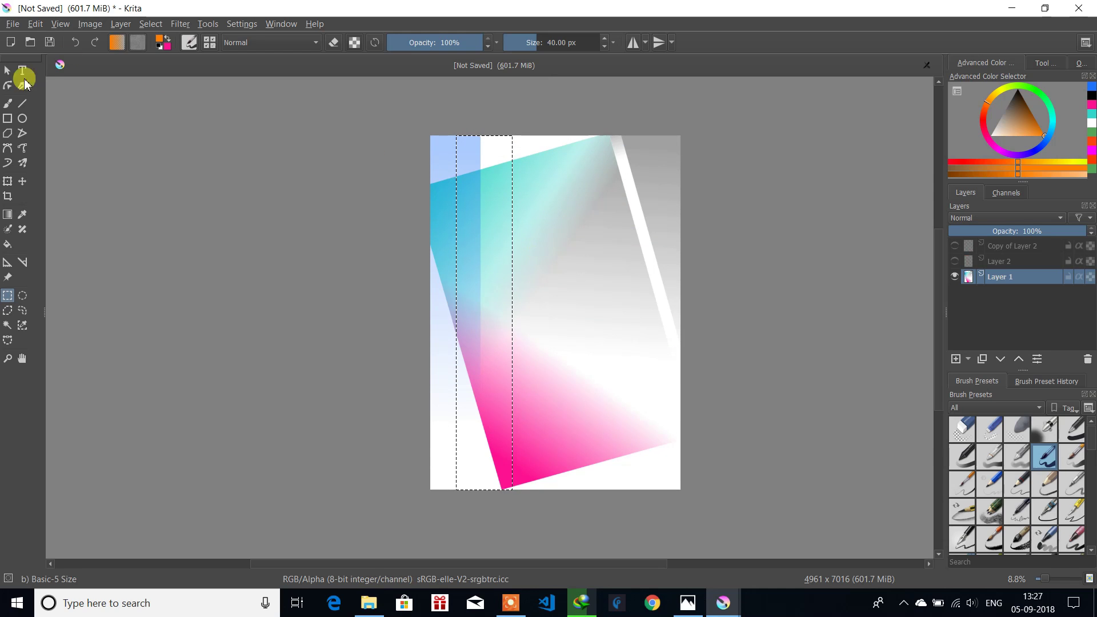
click(7, 216)
click(423, 42)
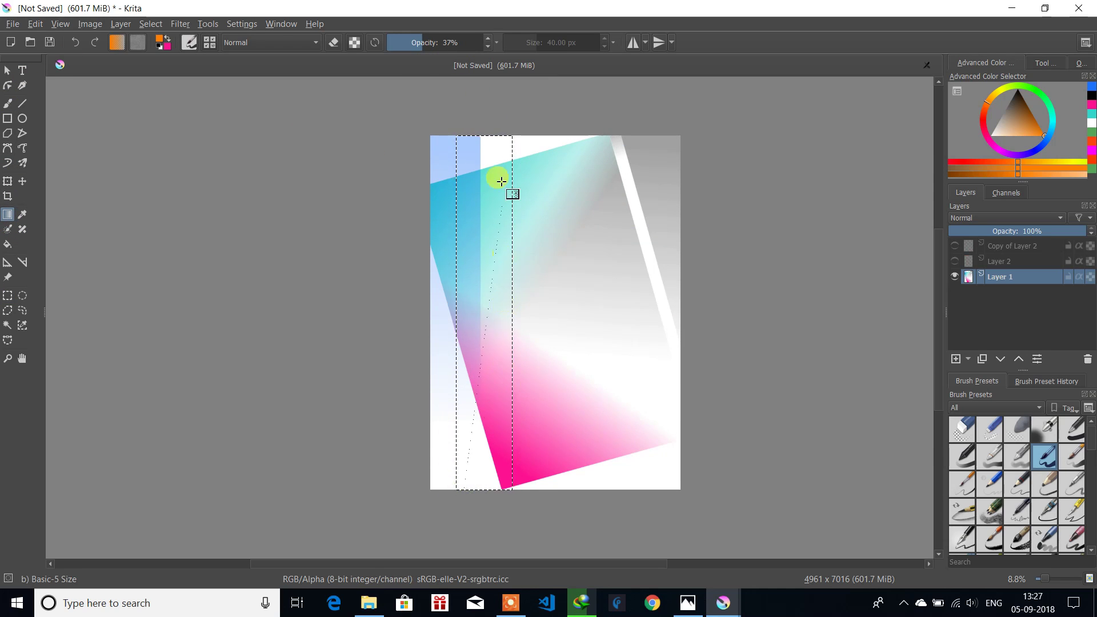
drag(508, 131, 508, 131)
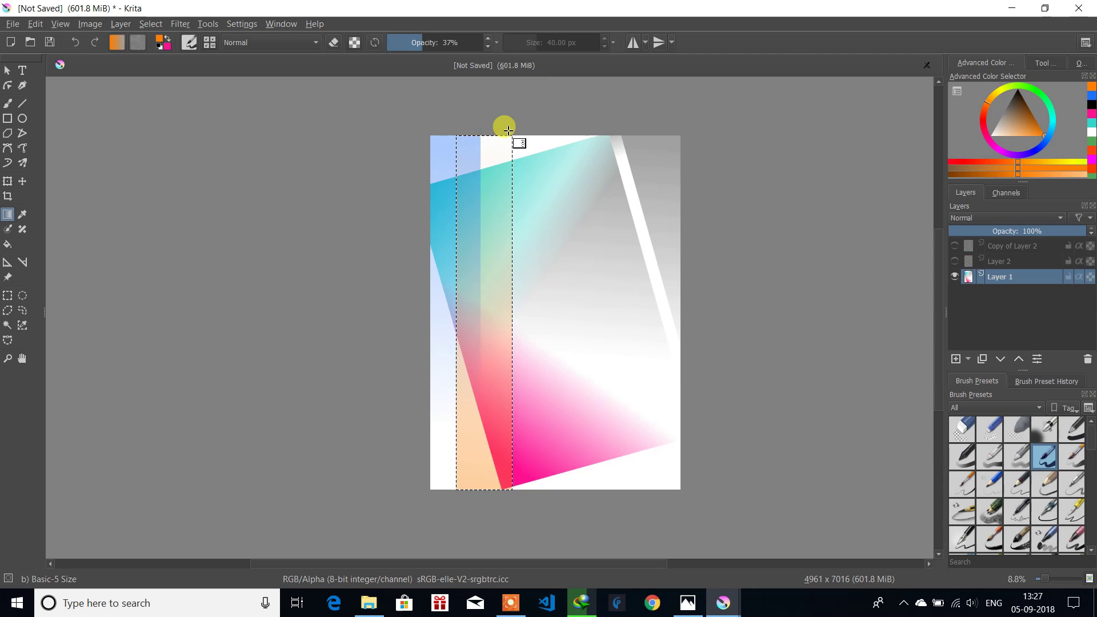
Step: Select a third full-height strip overlapping the orange one and apply a purple (#4d2689) to transparent gradient at 37% opacity from its bottom upward
click(8, 295)
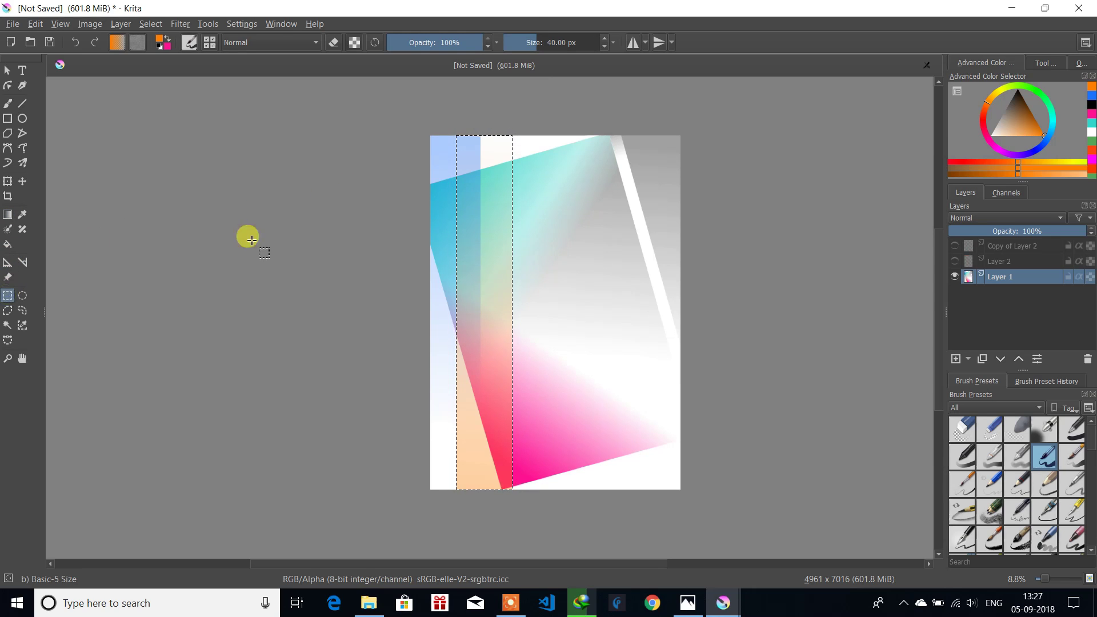
click(486, 134)
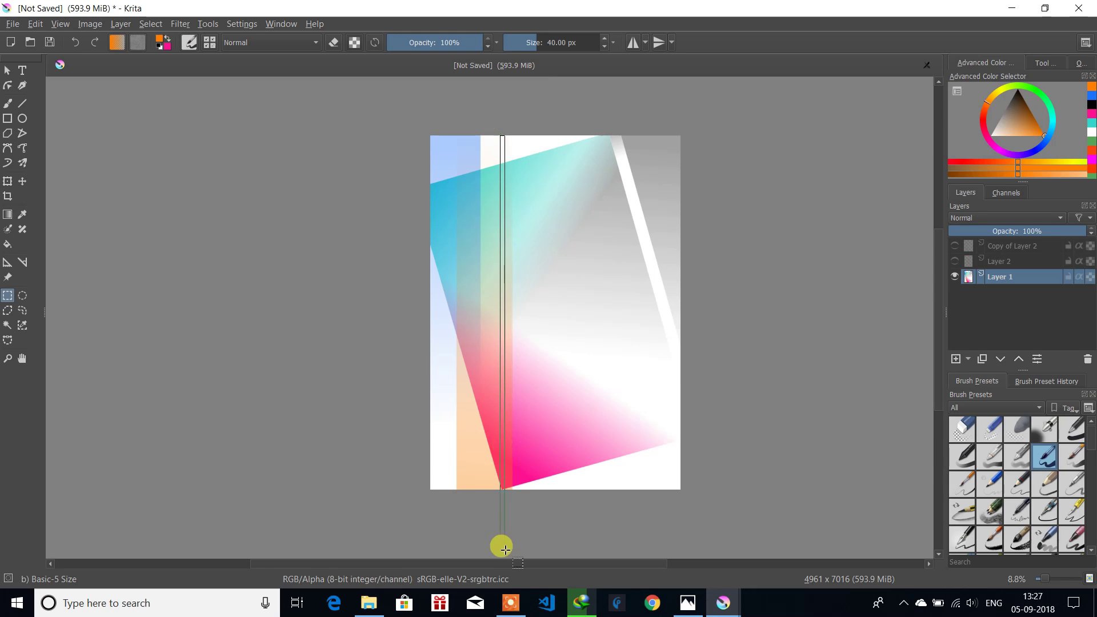
drag(505, 549, 549, 545)
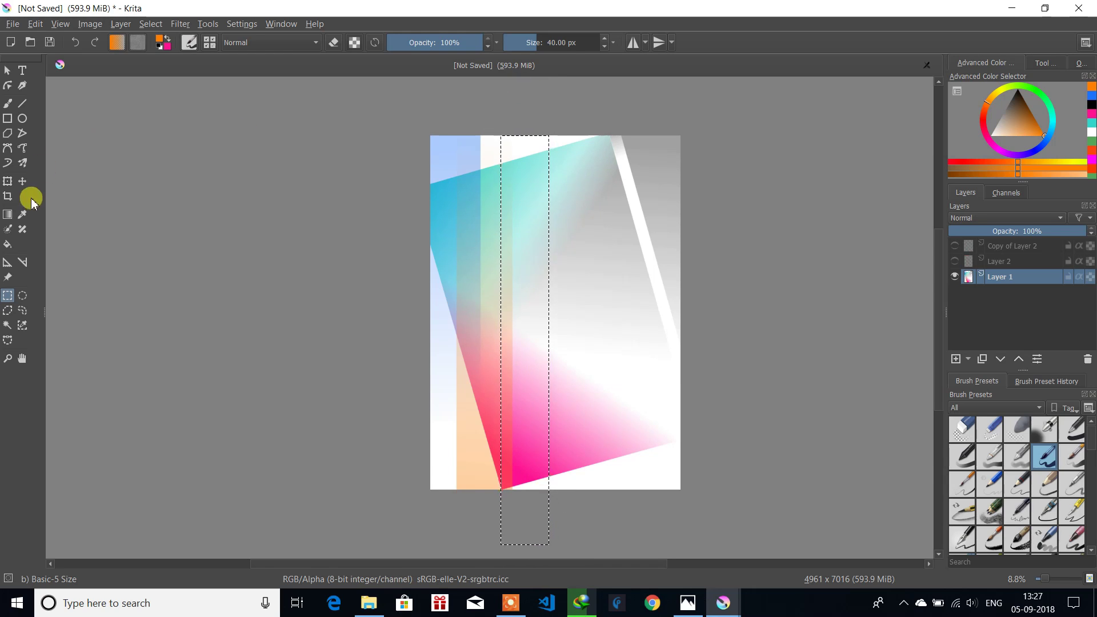
click(8, 214)
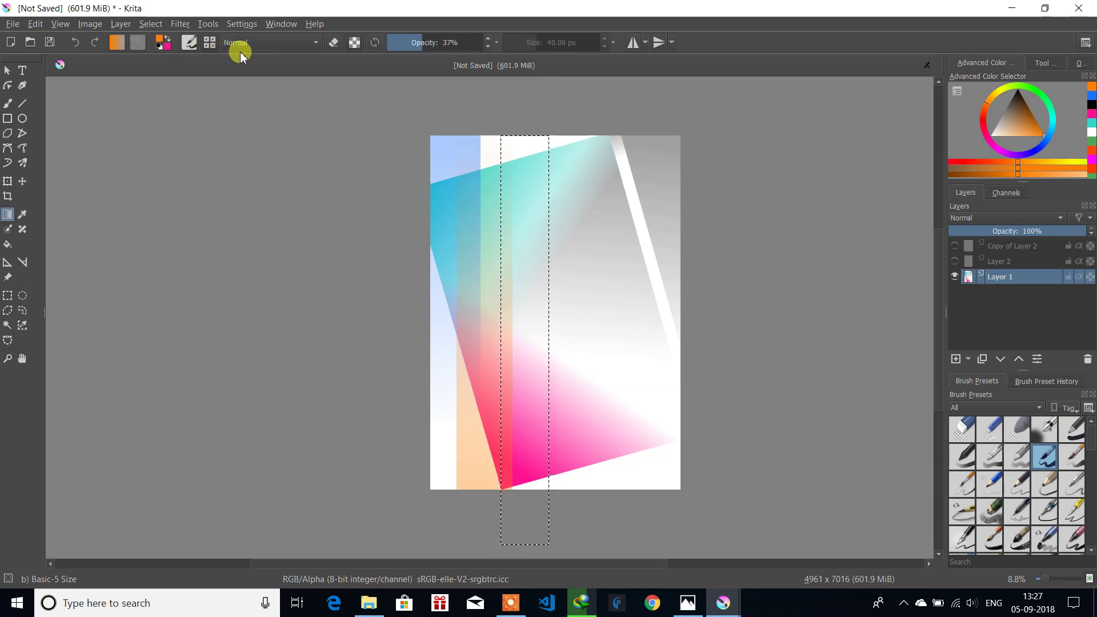
click(162, 43)
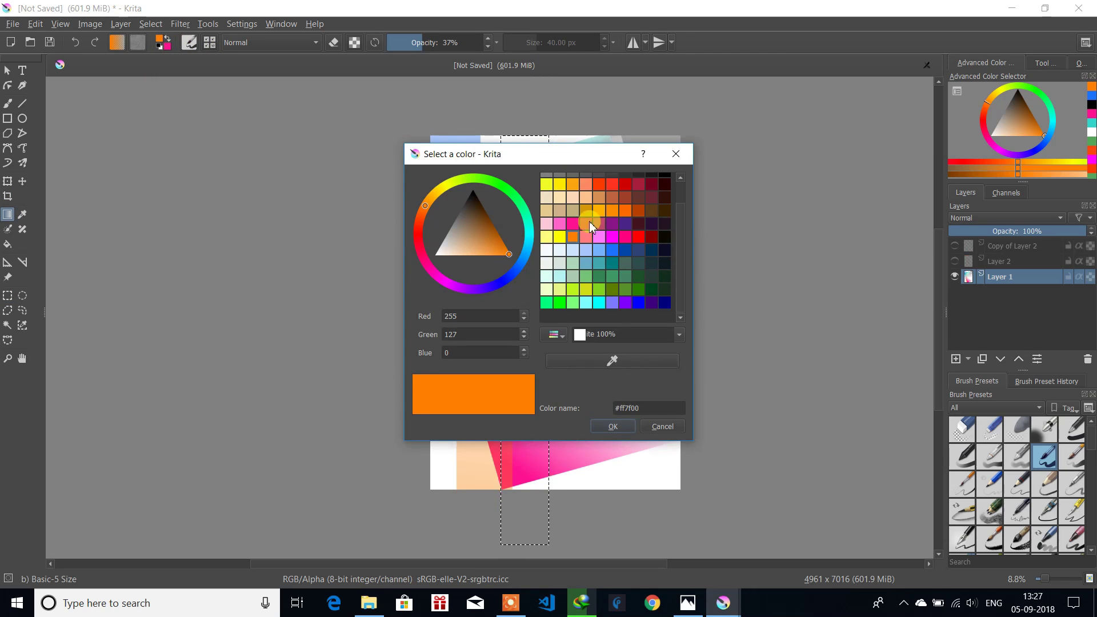
click(625, 224)
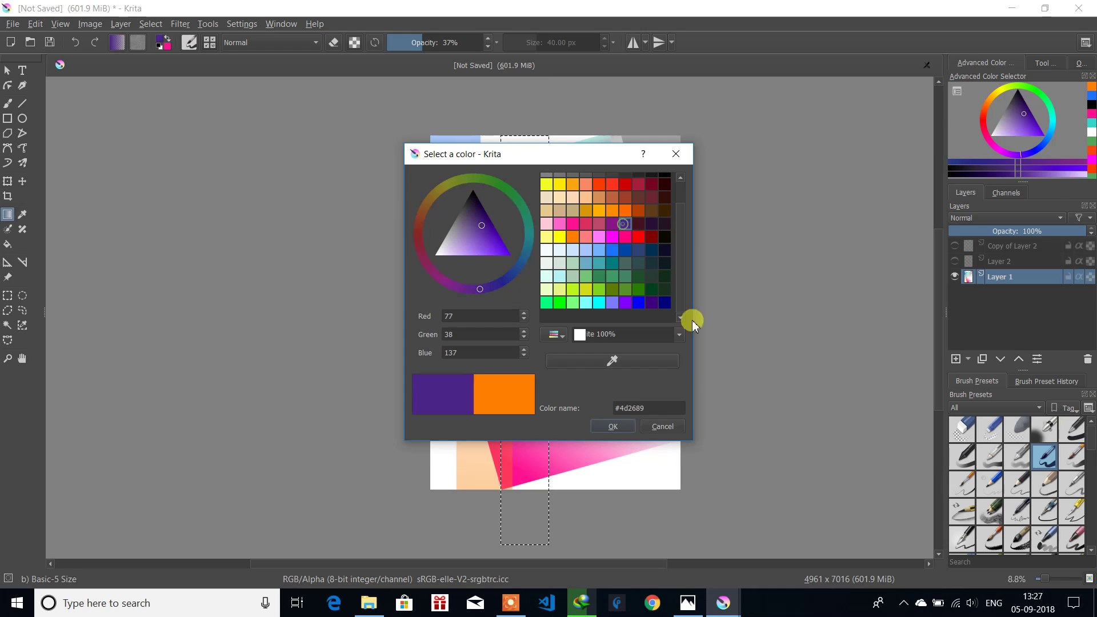
click(612, 424)
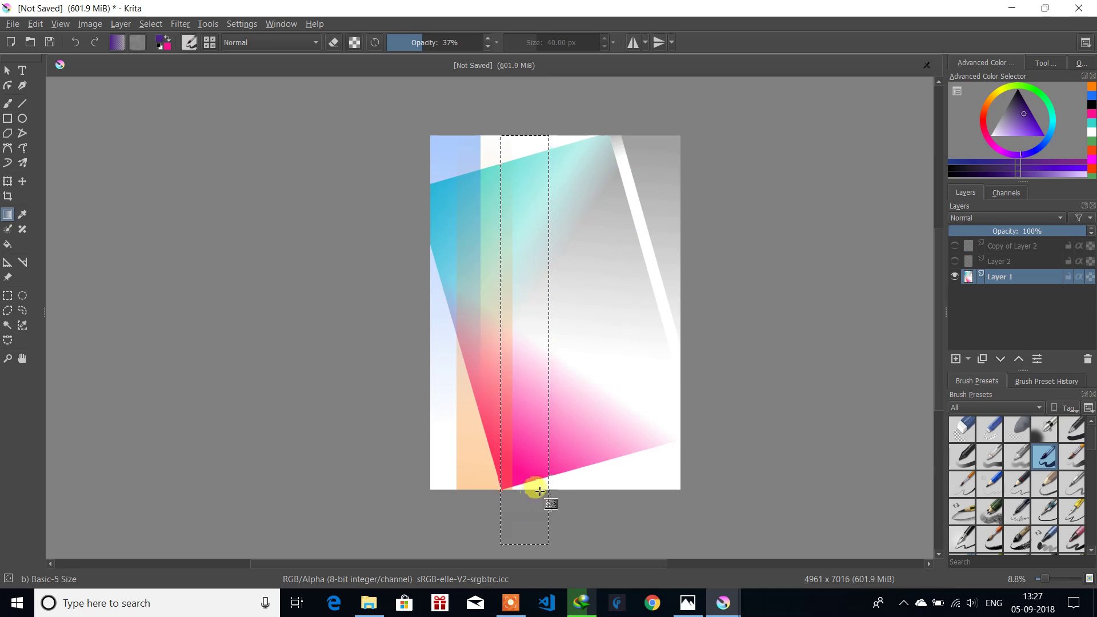
drag(542, 480, 507, 164)
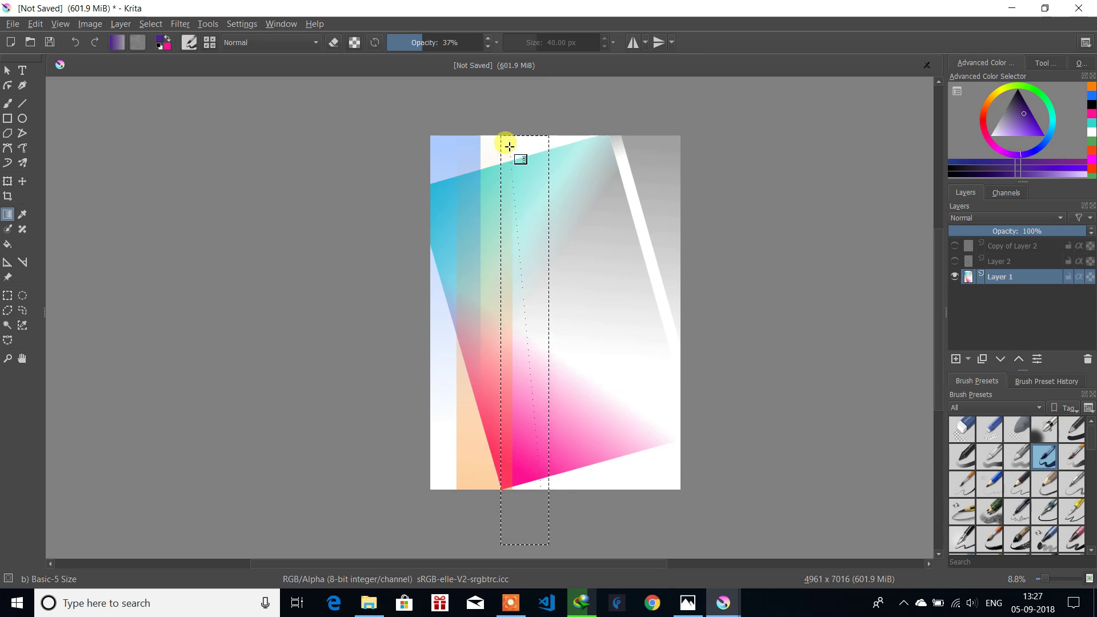
drag(503, 134, 499, 131)
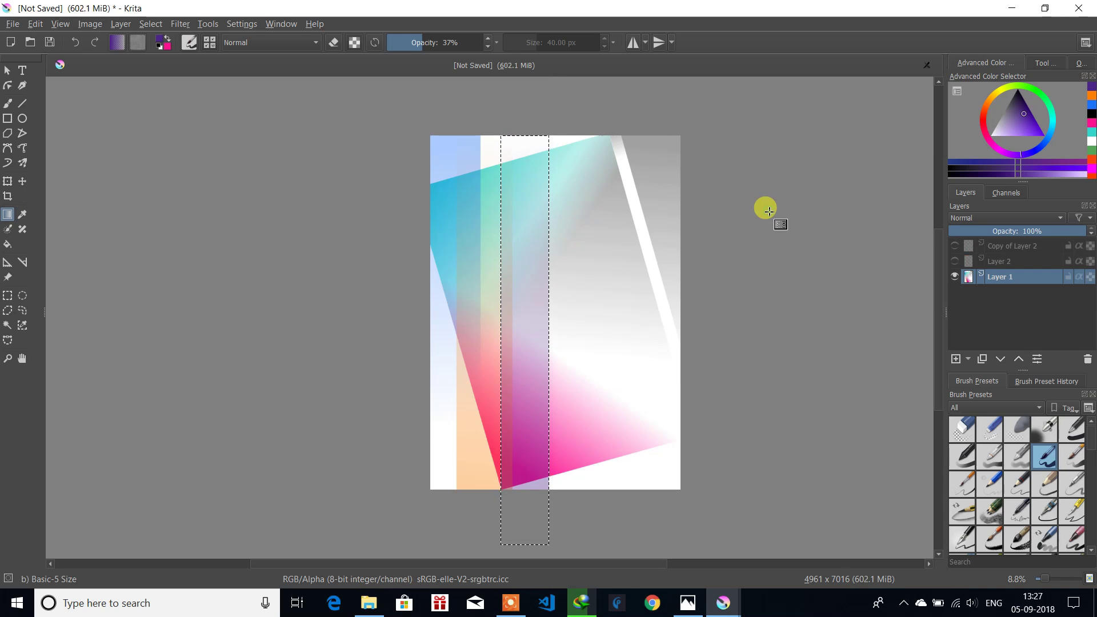
Step: Fill a full-width horizontal strip along the page's bottom edge with the purple-to-transparent gradient from left to right at 37% opacity, and clear the selection
click(7, 296)
click(160, 270)
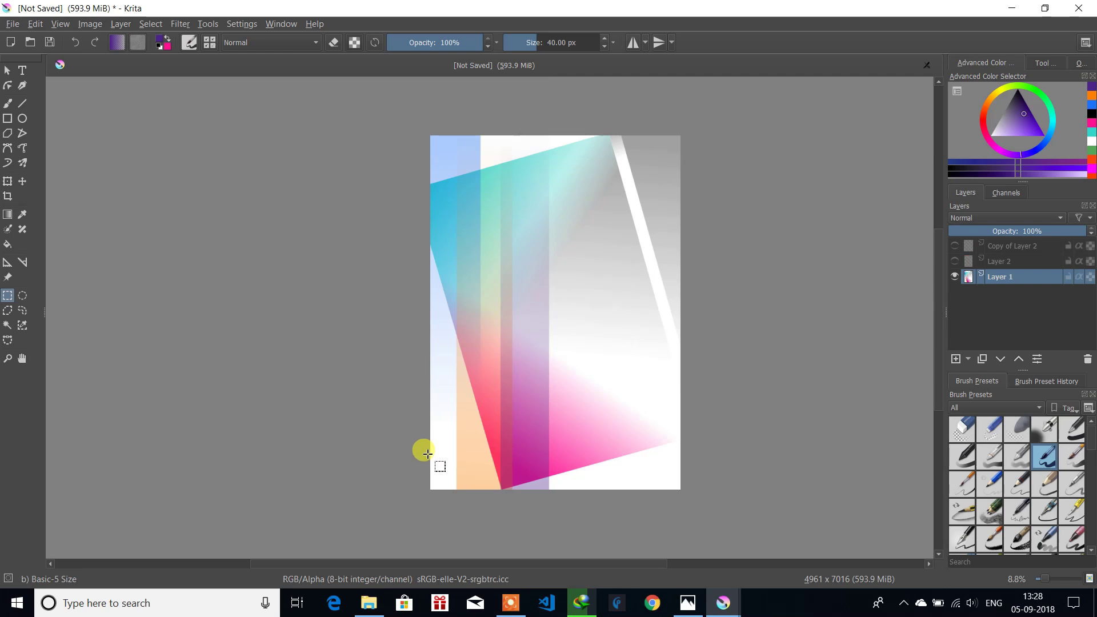
drag(430, 444, 755, 512)
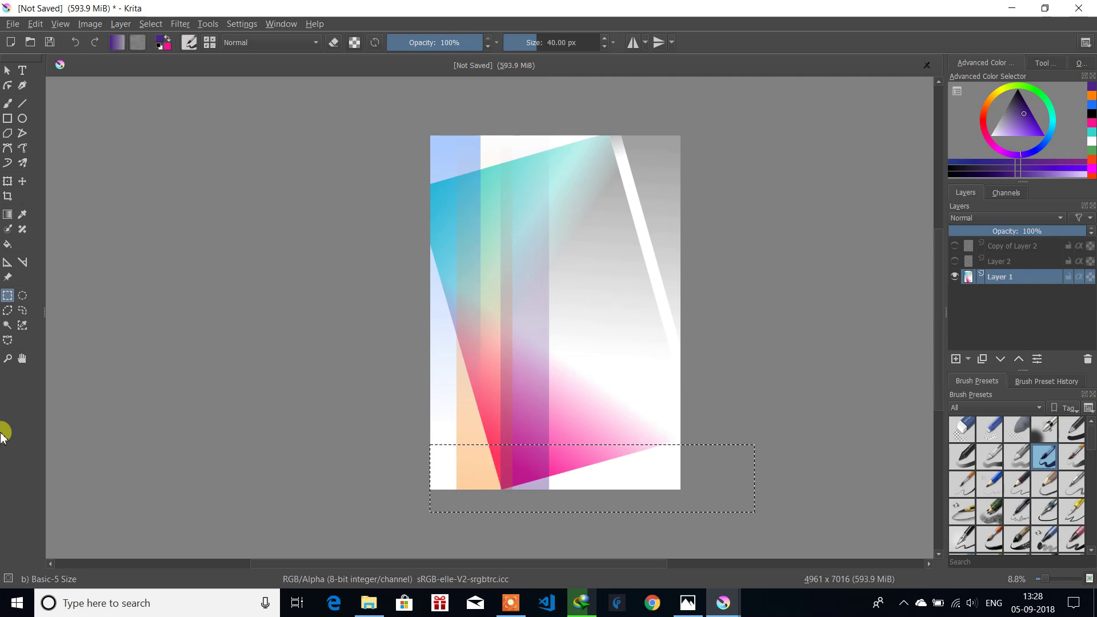
click(8, 215)
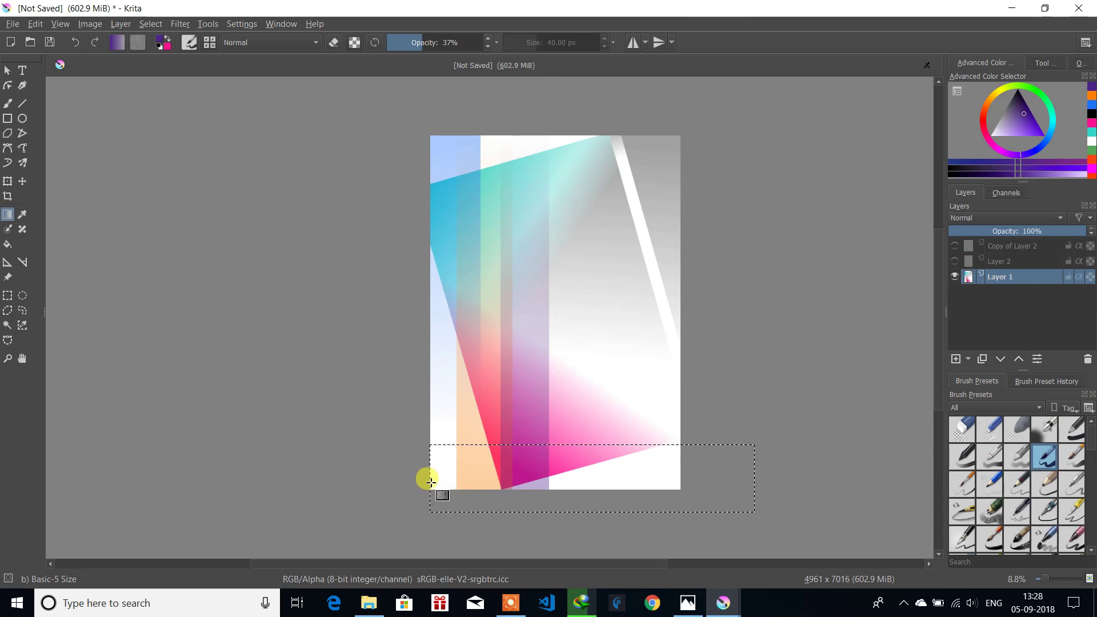
drag(431, 485, 685, 445)
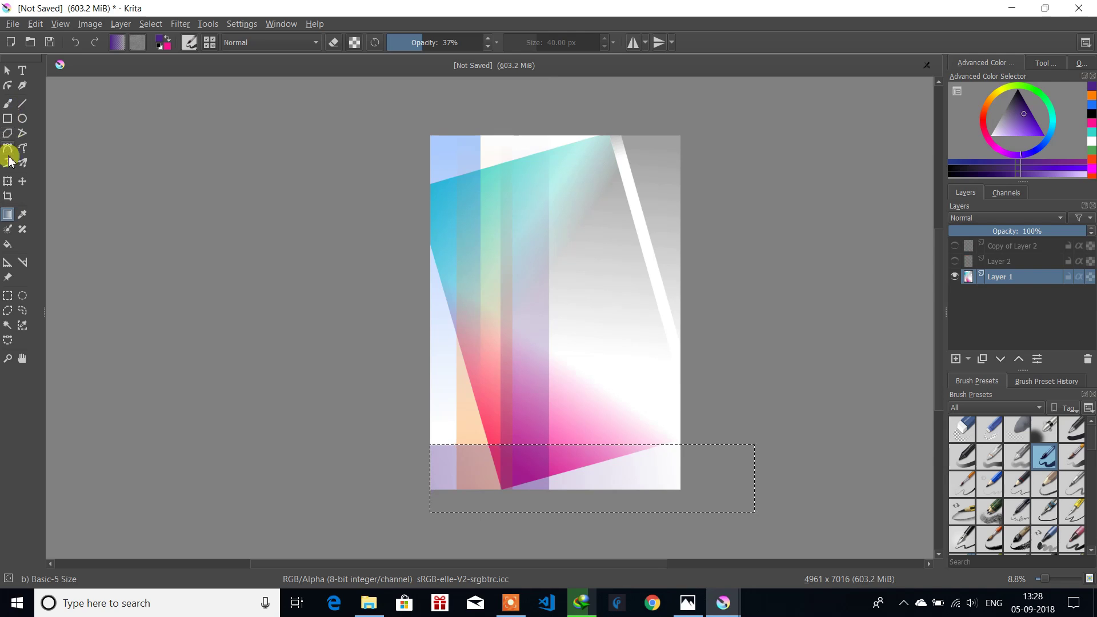
click(8, 296)
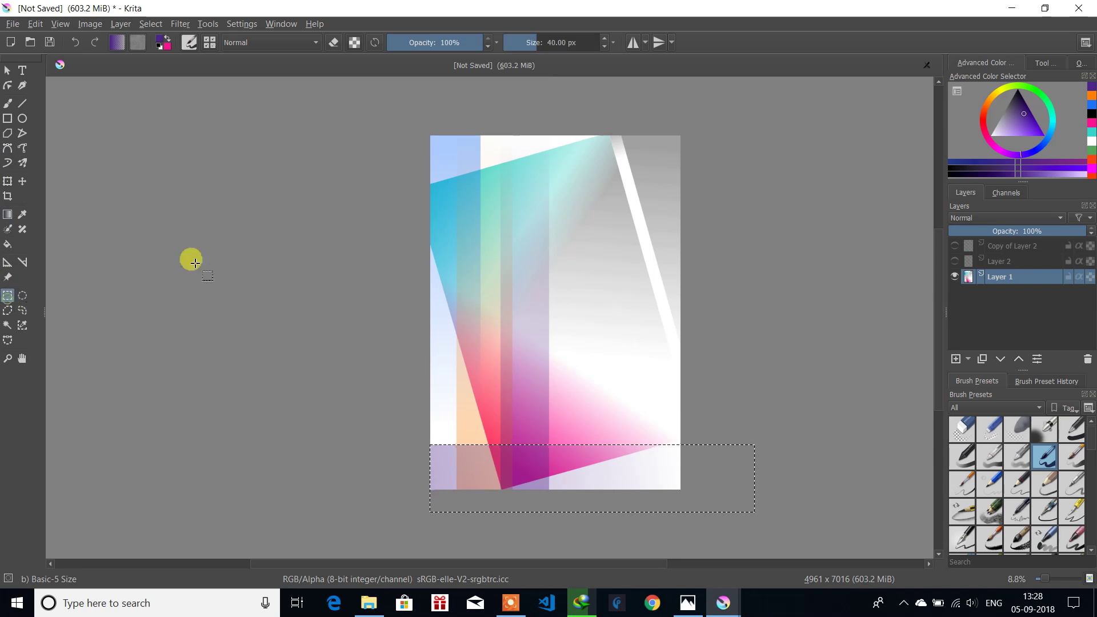
click(195, 263)
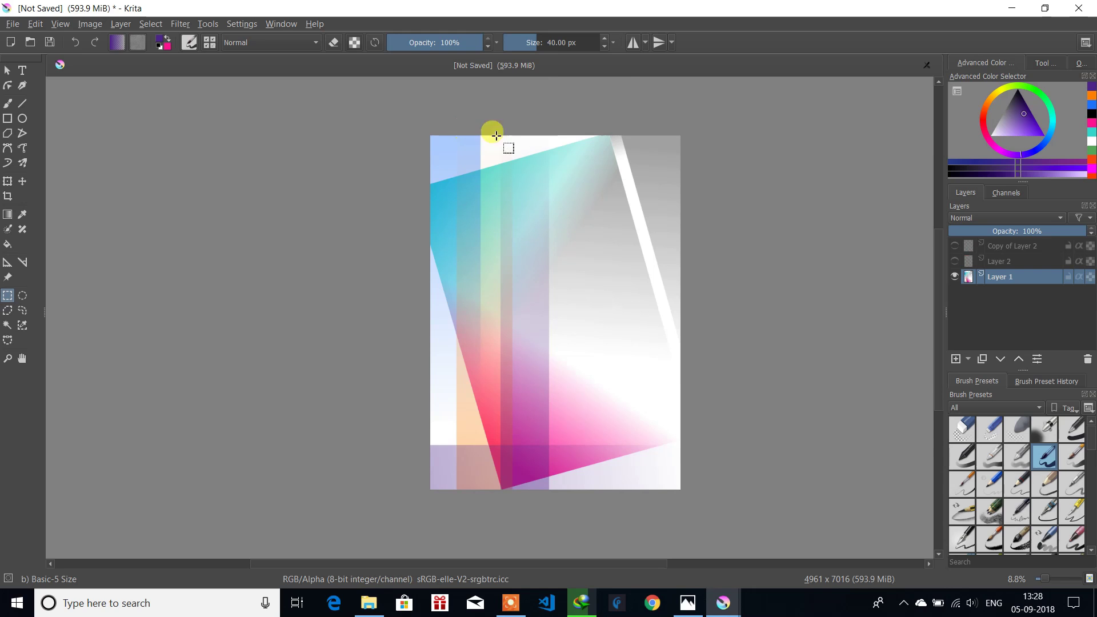
Step: Select a circle near the page's centre and partially erase inside it with the brush at 37% opacity and 1,000 px size
click(21, 297)
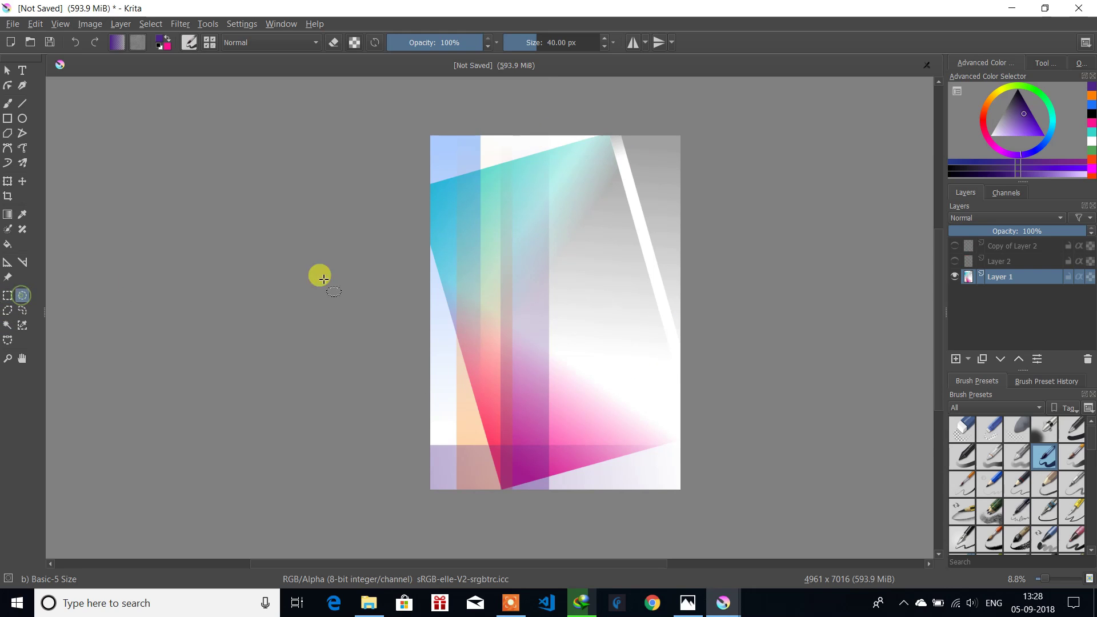
drag(481, 245, 578, 344)
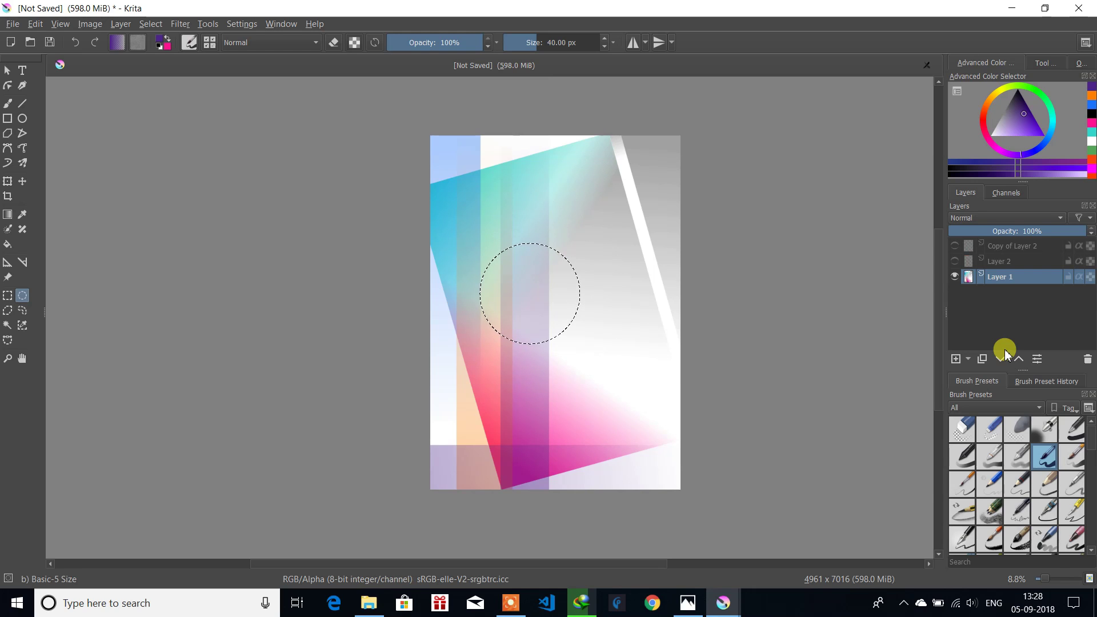
click(9, 106)
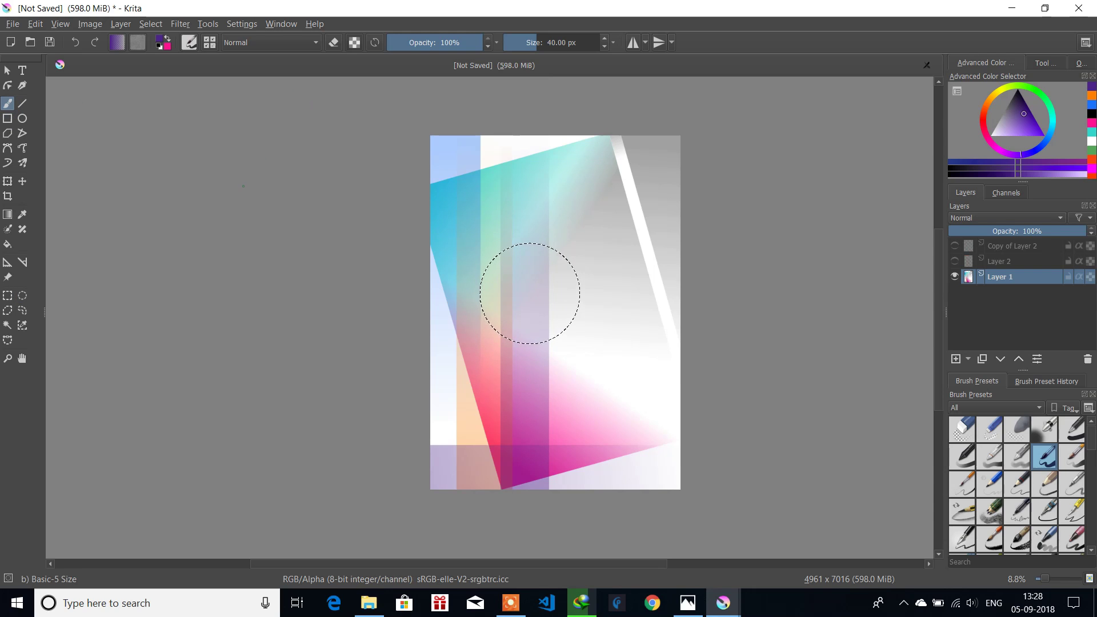
click(334, 44)
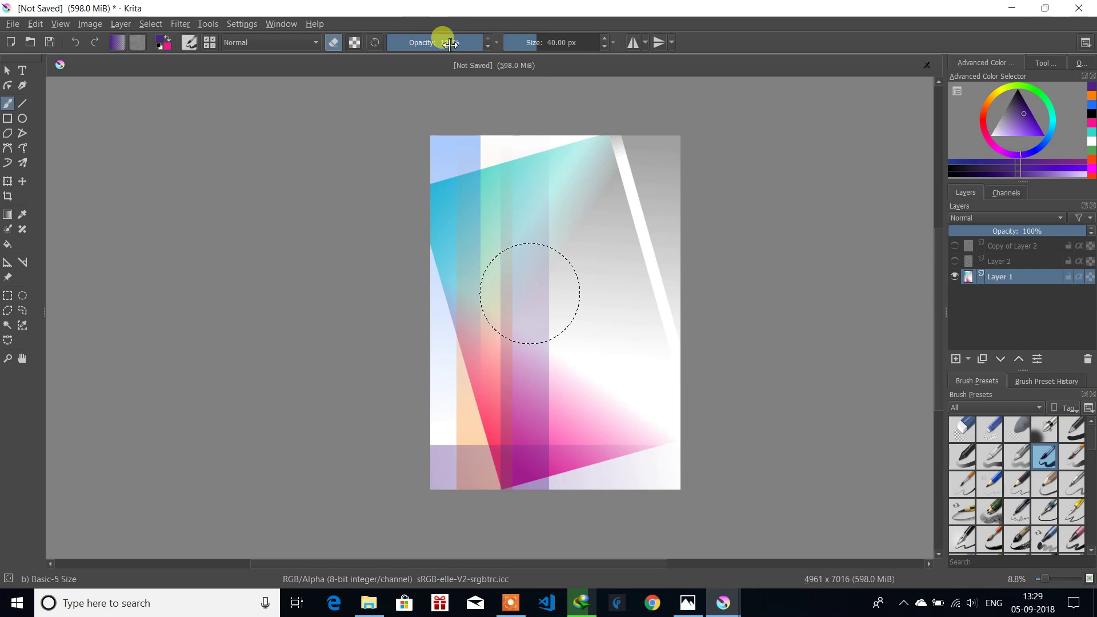
mouse_move(457, 43)
mouse_down()
mouse_move(483, 41)
mouse_move(424, 44)
mouse_up()
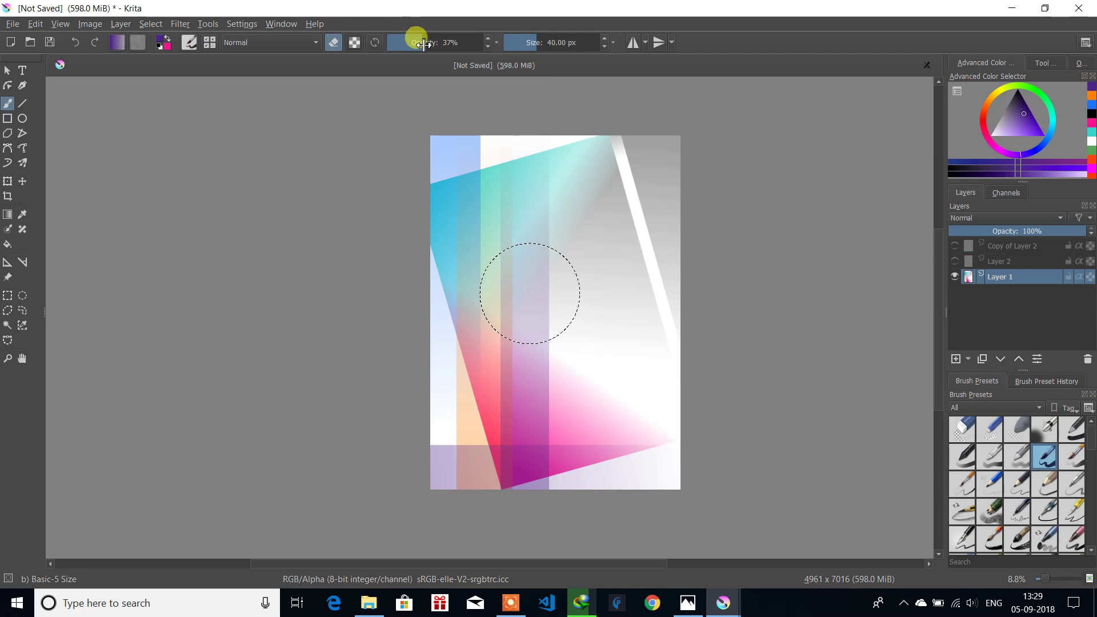
mouse_move(549, 43)
mouse_down()
mouse_move(534, 42)
mouse_move(566, 41)
mouse_move(569, 55)
mouse_up()
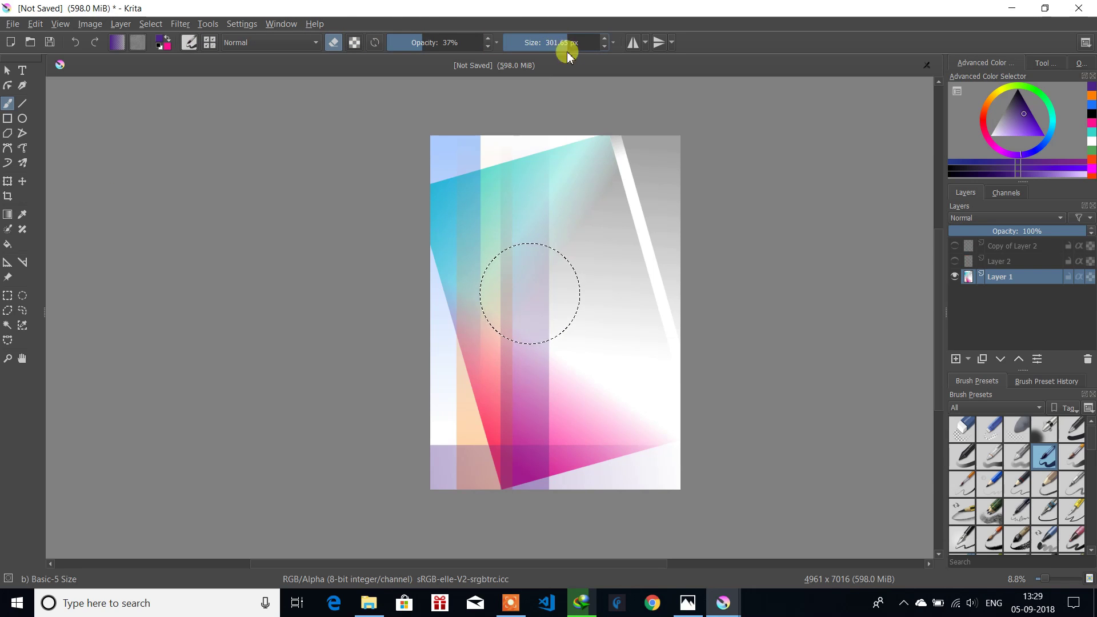
drag(572, 42, 581, 42)
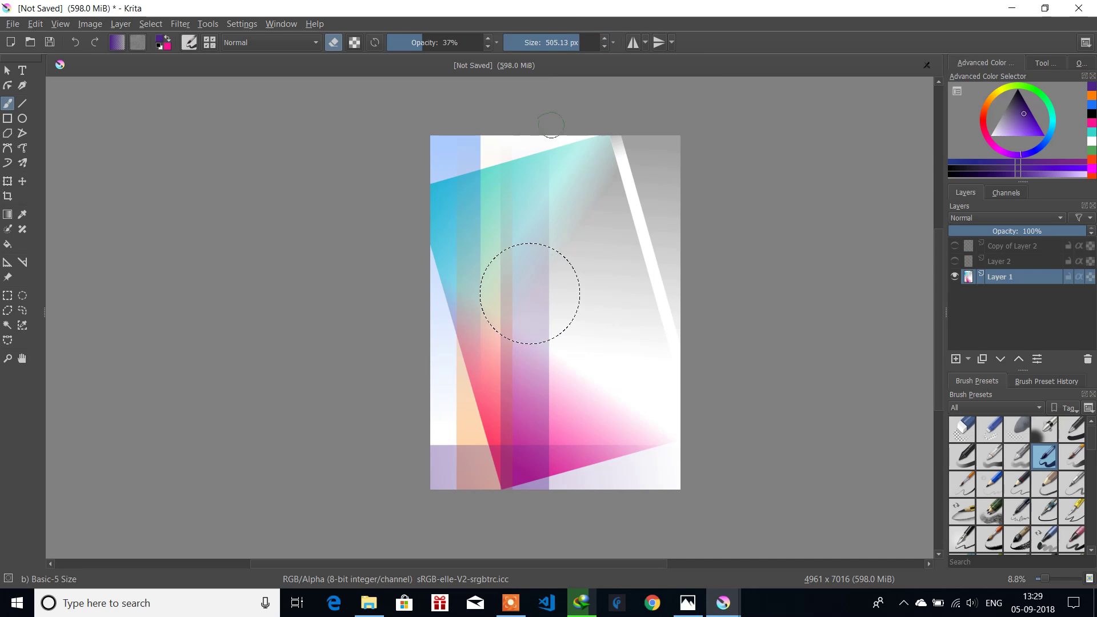
drag(575, 41, 608, 41)
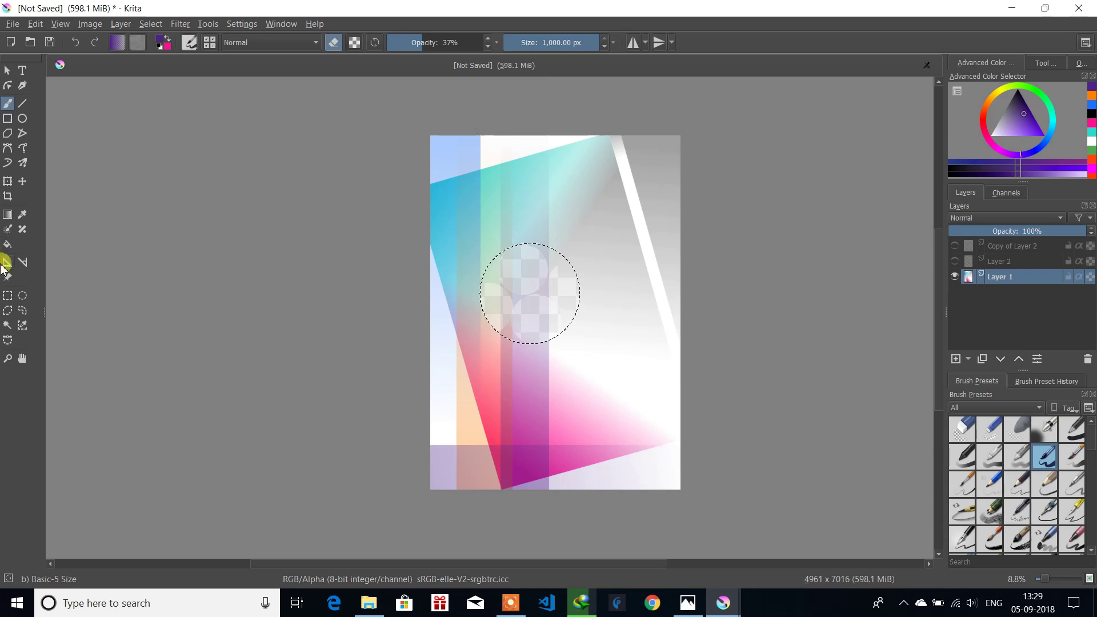
Step: Invert the circular selection to cover the rest of the page around it
click(7, 296)
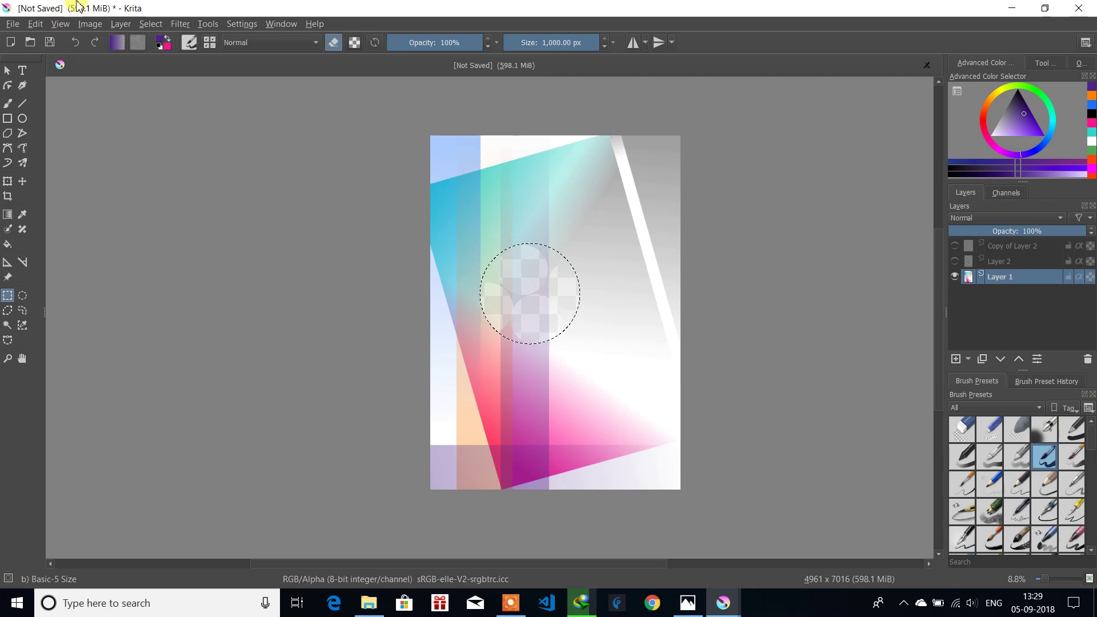
click(150, 23)
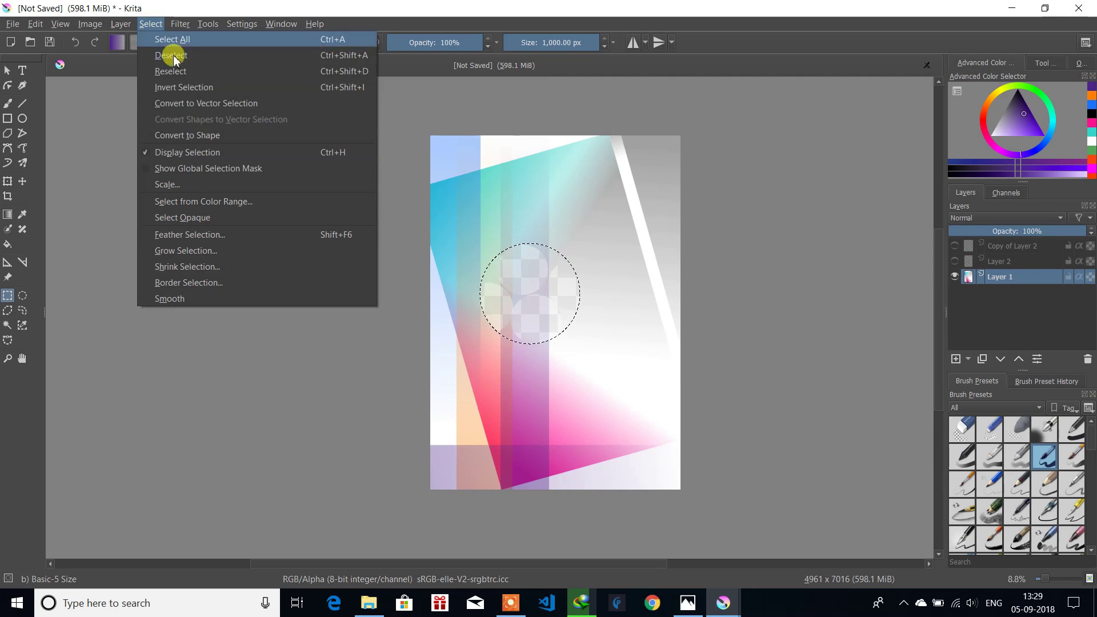
click(206, 91)
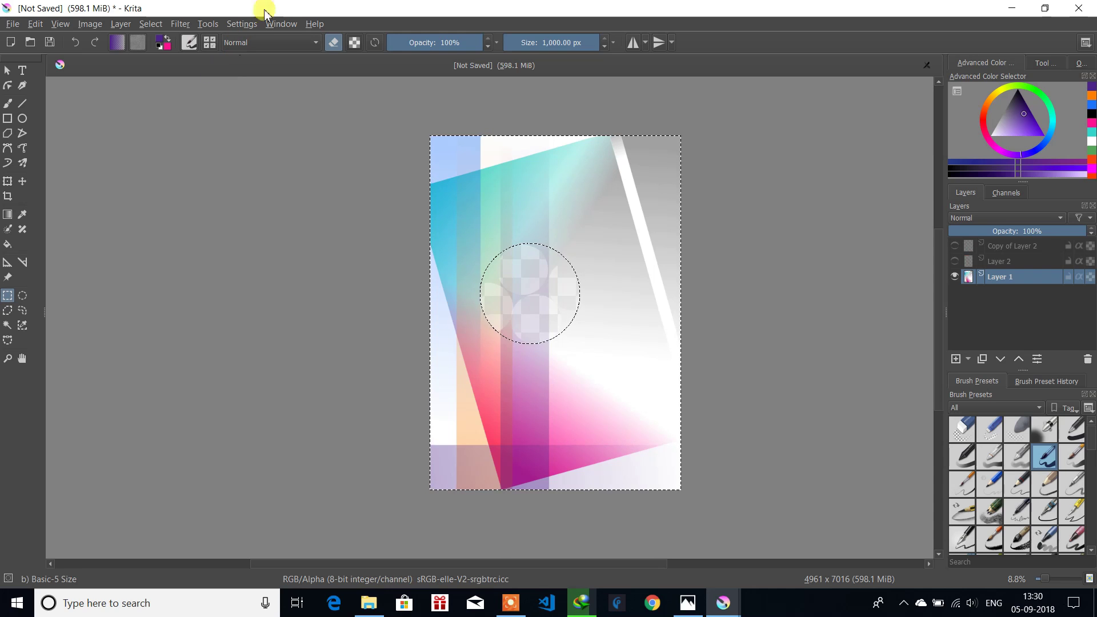
Step: Start the Burn filter on the area around the circle, raising the exposure and trying the Shadows mode with the canvas in clear view
click(180, 24)
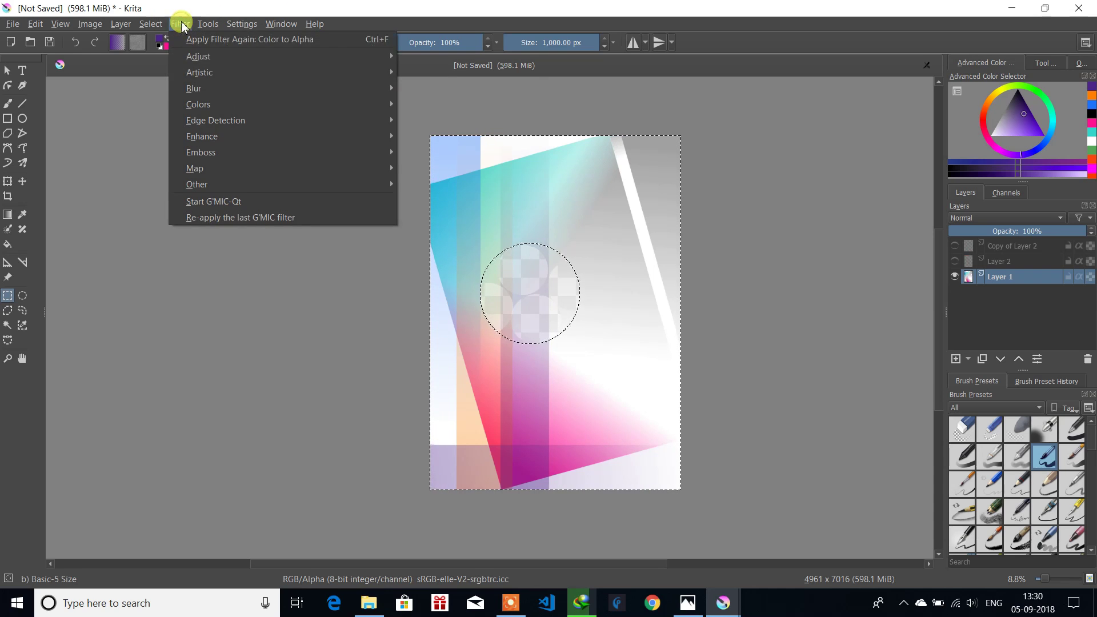
mouse_move(244, 96)
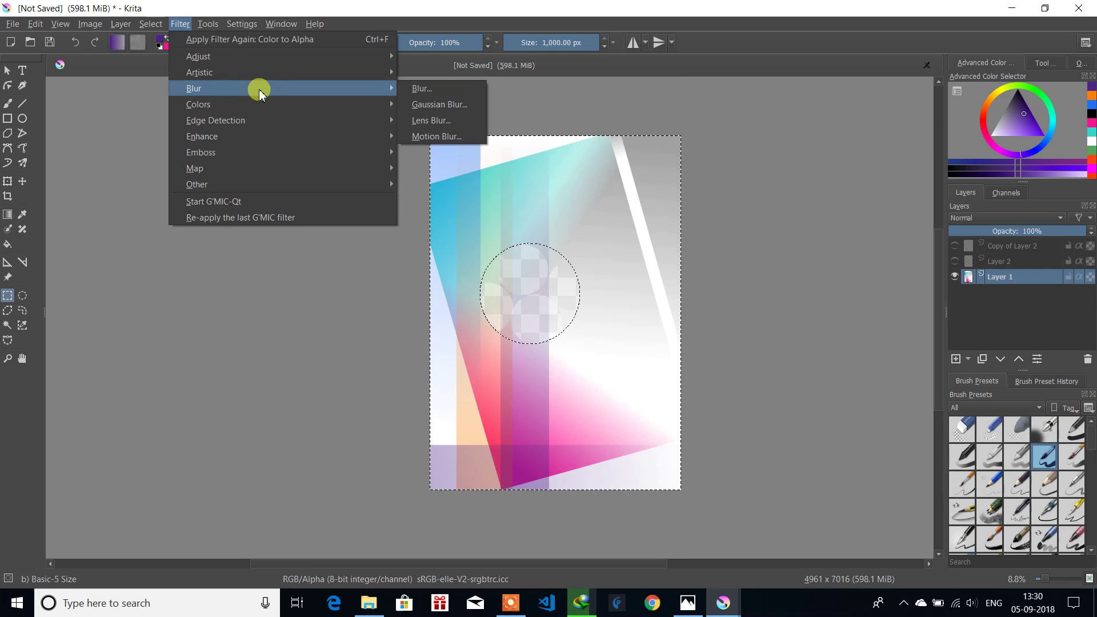
mouse_move(321, 57)
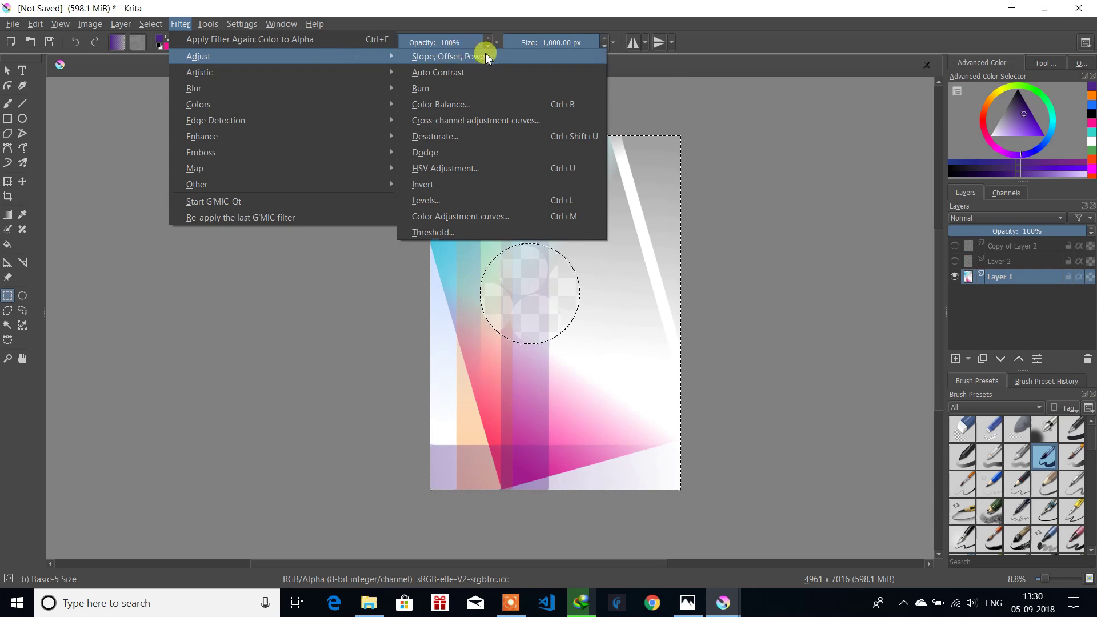
click(490, 91)
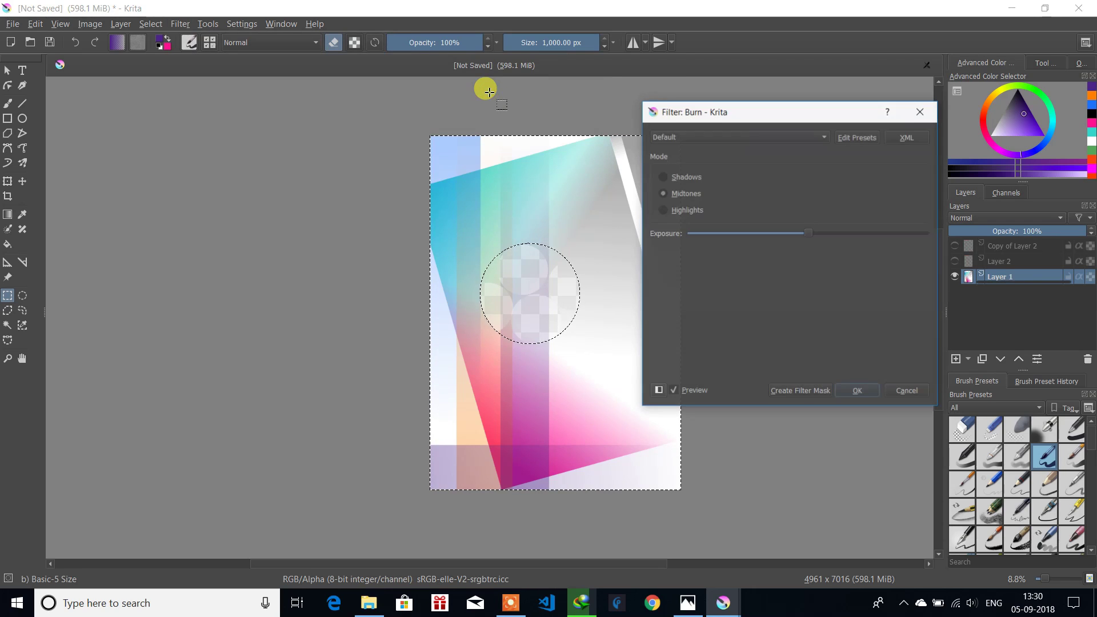
drag(816, 234, 887, 231)
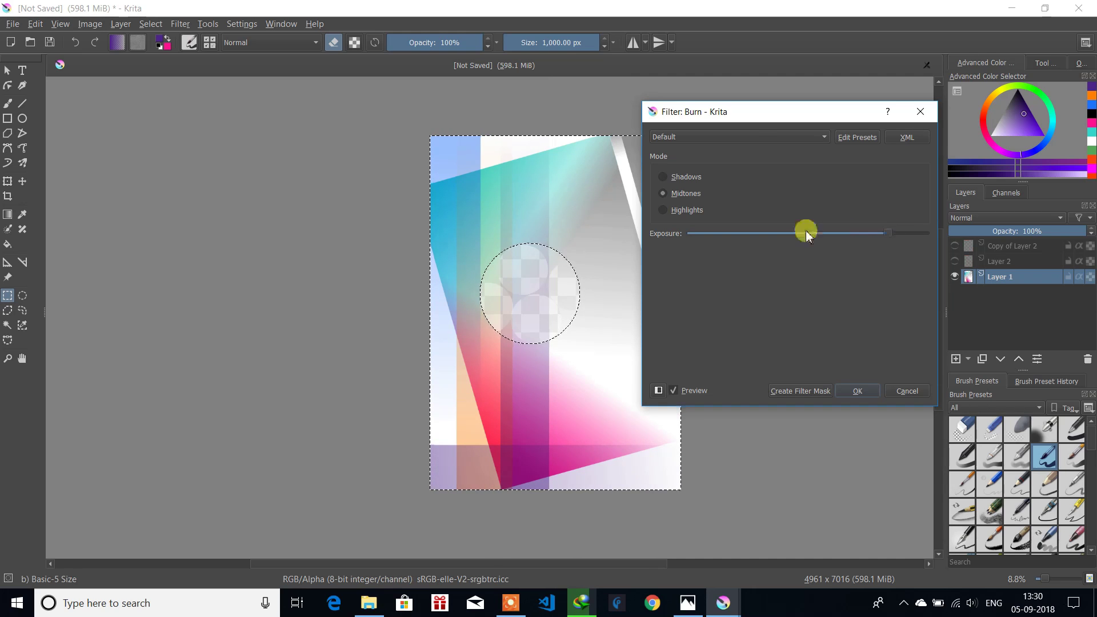
click(664, 177)
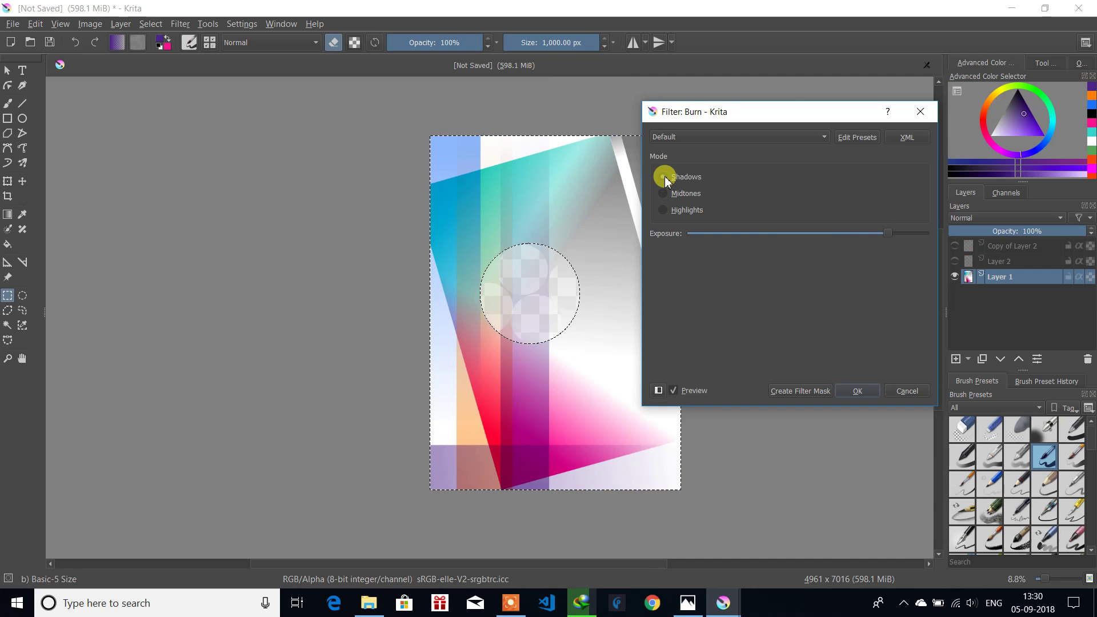
mouse_move(779, 112)
mouse_down()
mouse_move(301, 147)
mouse_move(217, 128)
mouse_up()
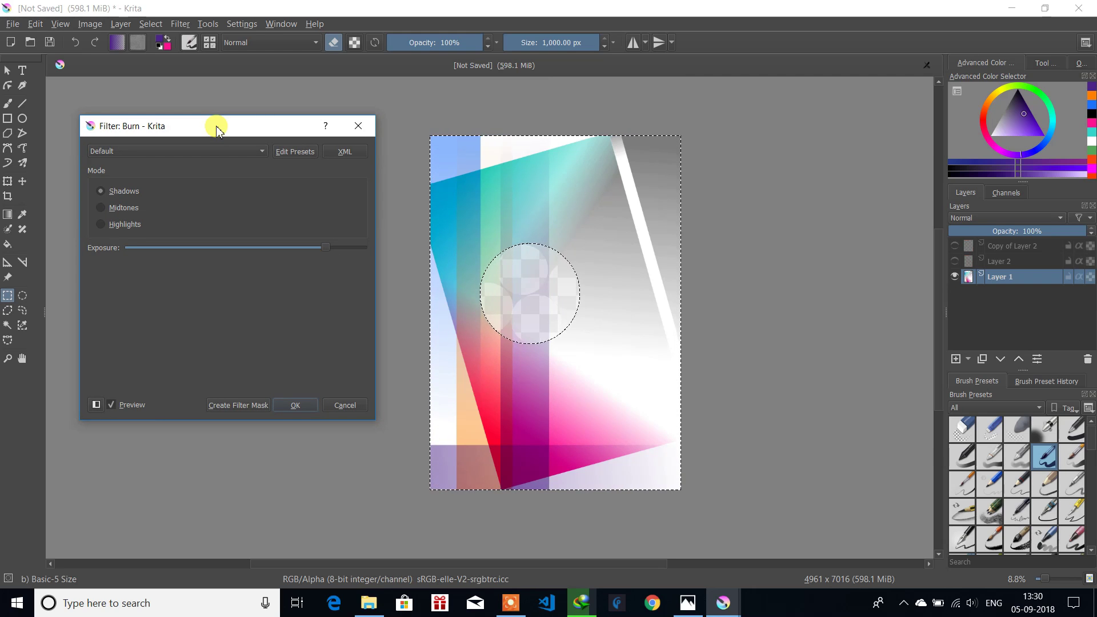
Step: Set the Burn filter to Highlights mode, try several exposure levels, and set the exposure to its maximum
click(119, 210)
click(116, 227)
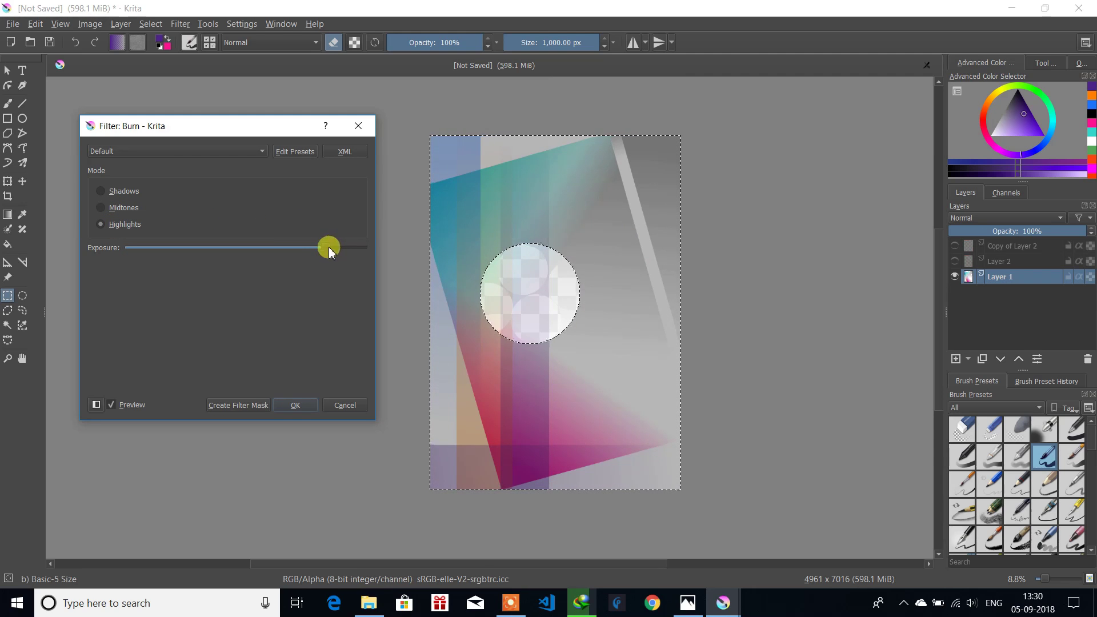
drag(333, 247, 378, 242)
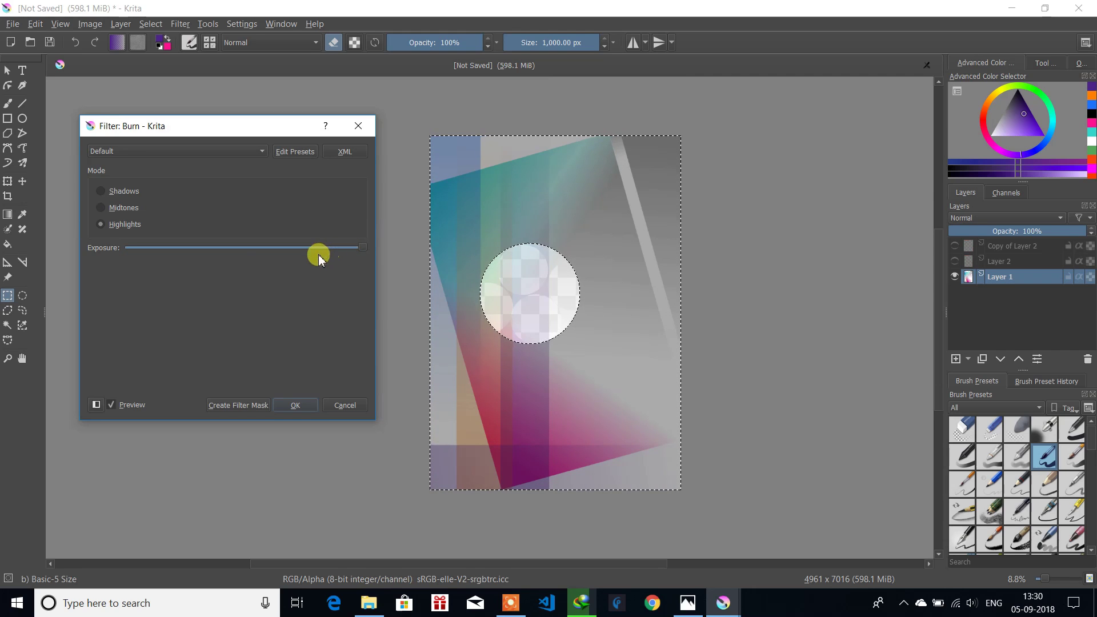
click(244, 247)
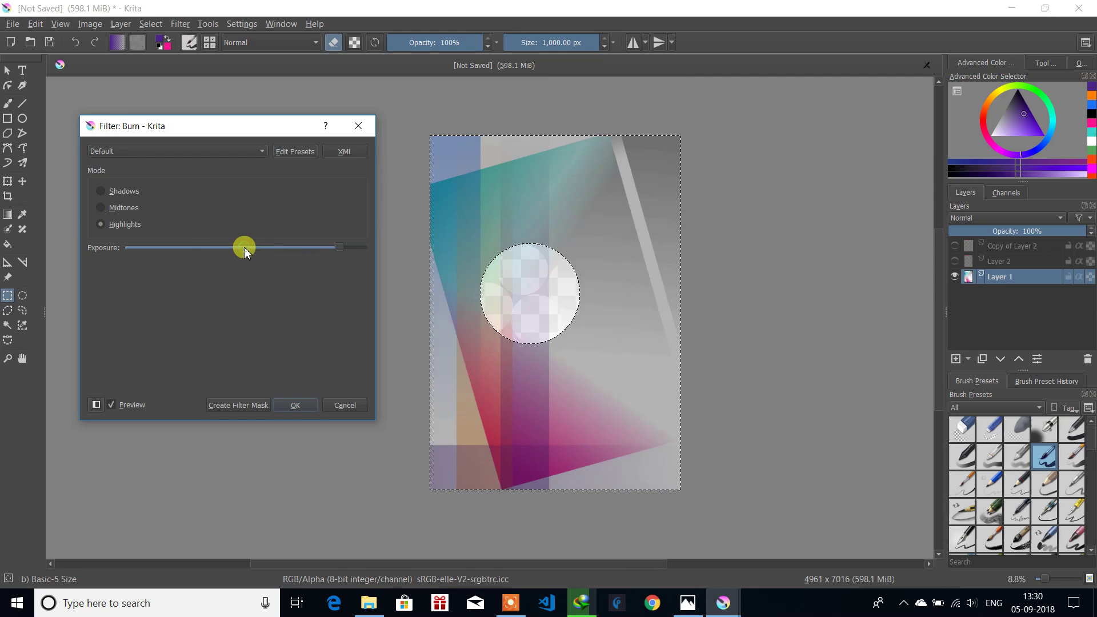
click(180, 247)
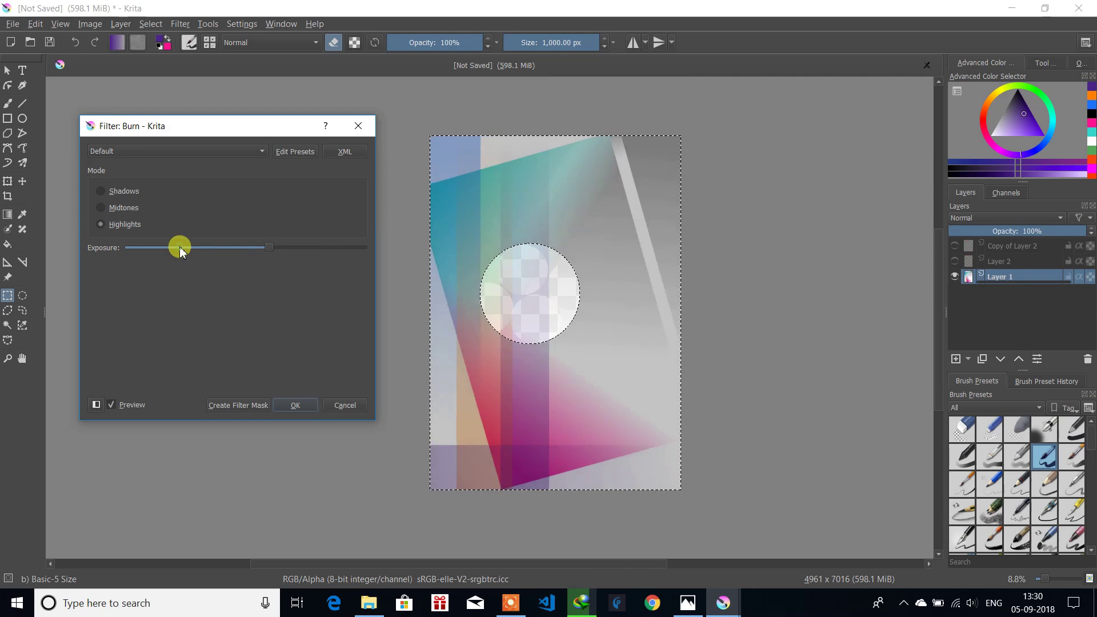
click(297, 247)
click(157, 249)
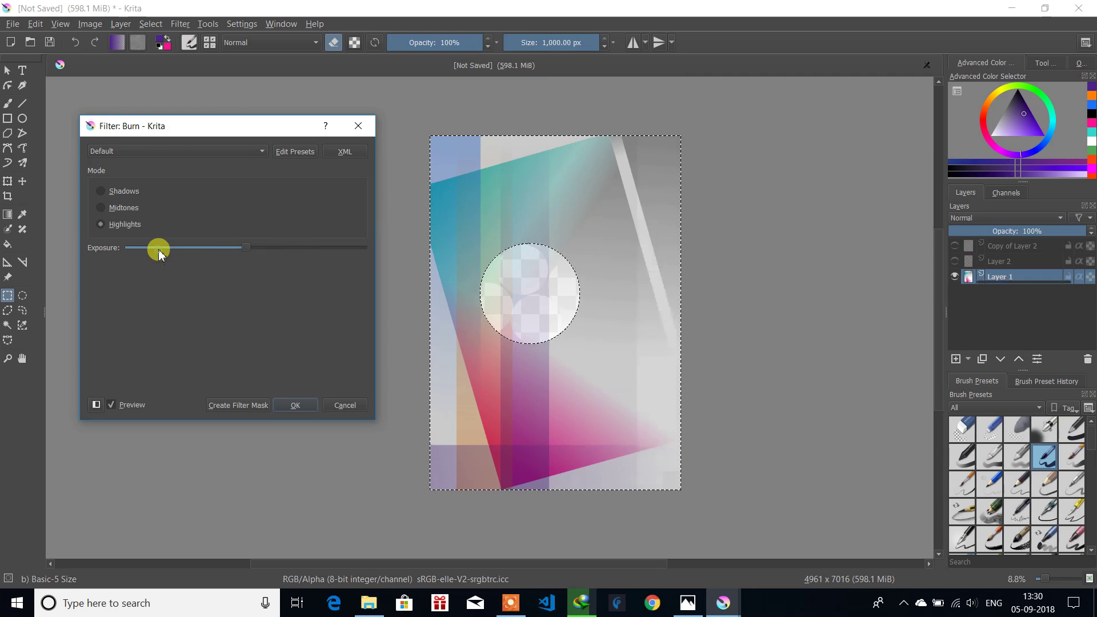
click(158, 249)
click(159, 249)
click(250, 249)
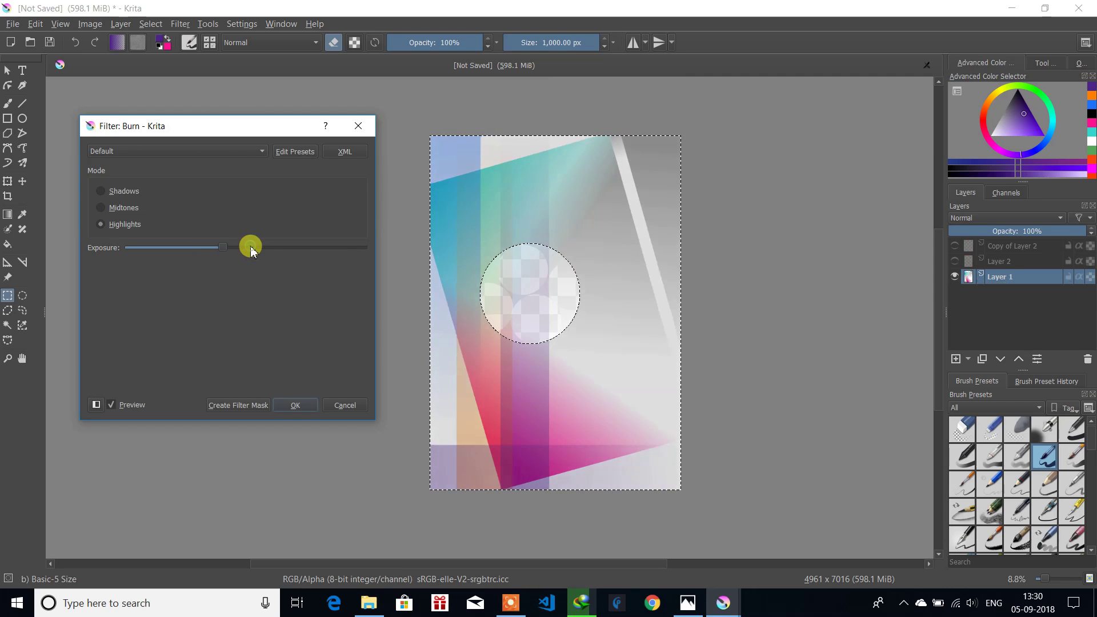
click(281, 249)
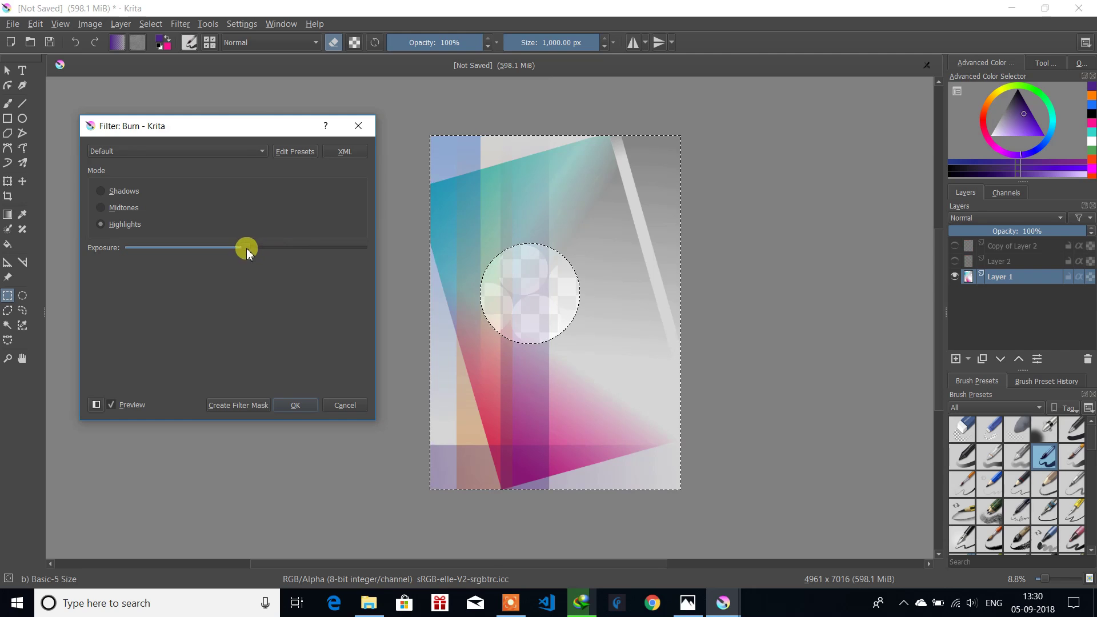
drag(245, 249, 365, 251)
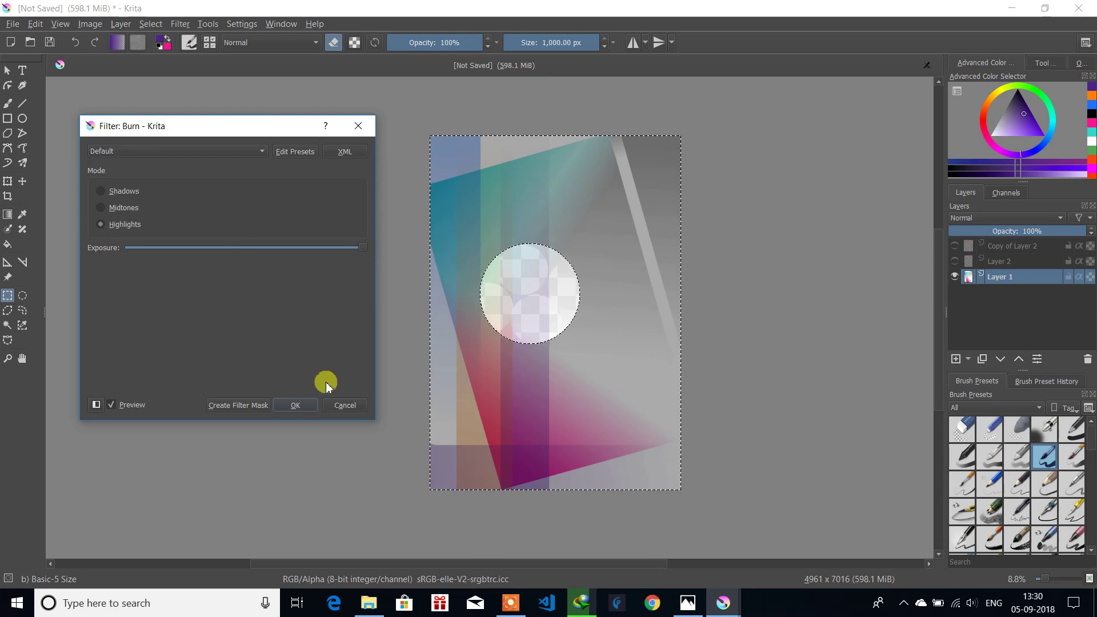
Step: Compare the Burn filter's Shadows and Midtones modes, and apply it in Highlights mode at full exposure
click(121, 209)
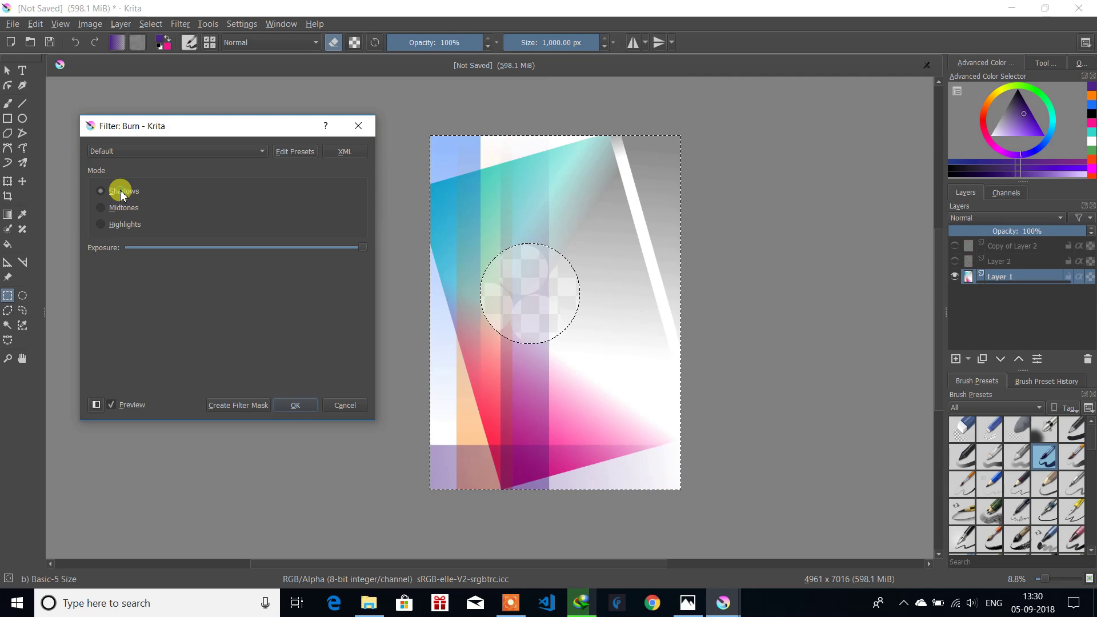
click(121, 192)
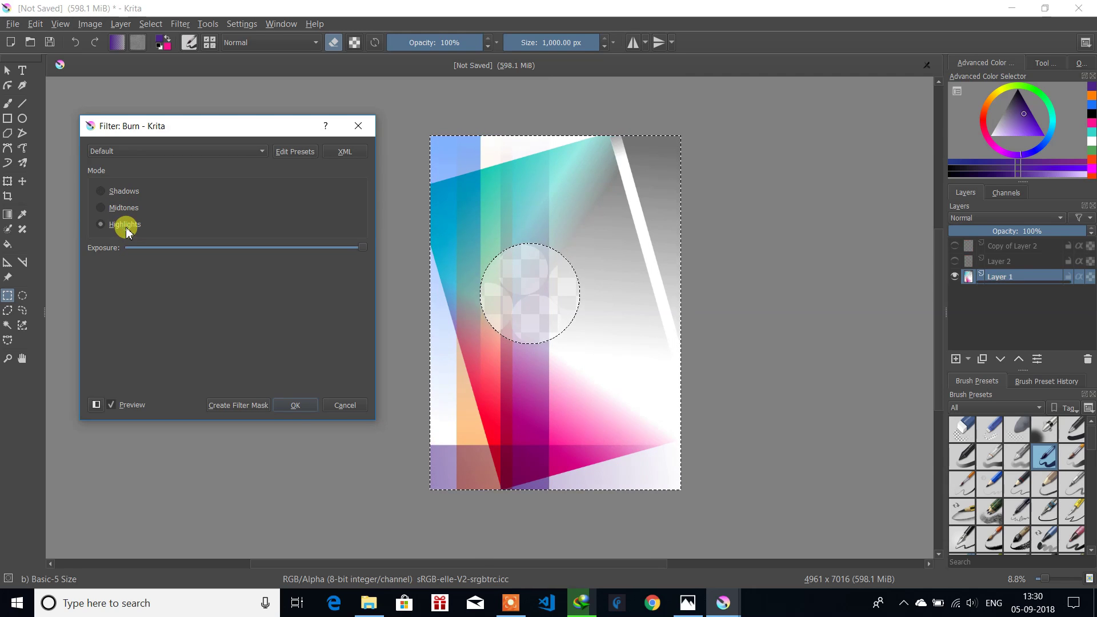
click(125, 229)
click(295, 406)
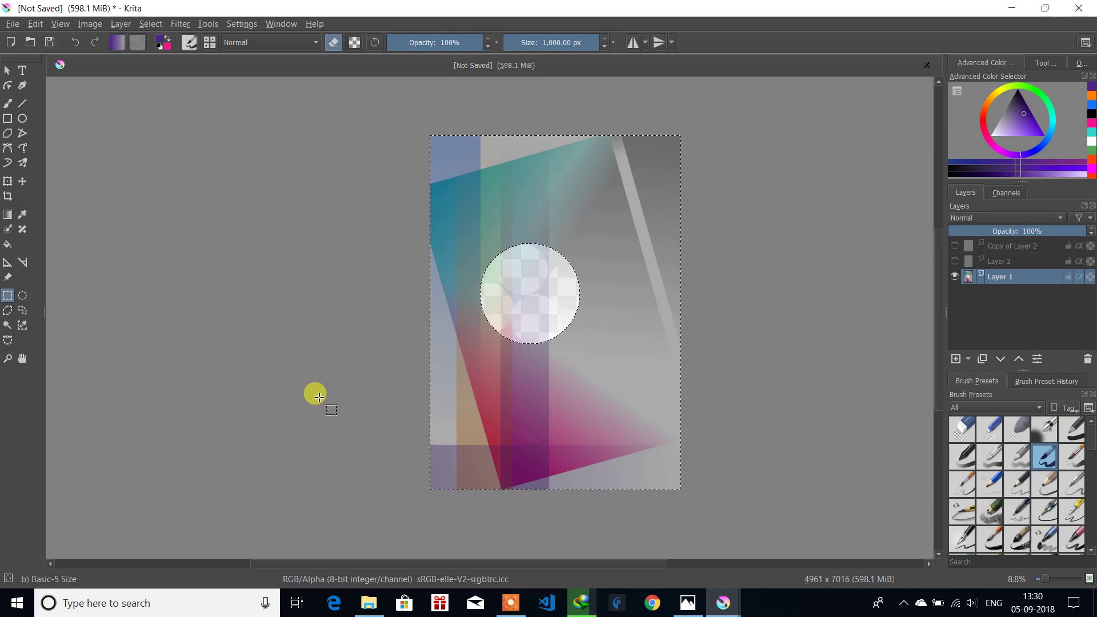
Step: Invert the selection back to the circle and copy the circular area of Layer 1 to a new layer
click(144, 24)
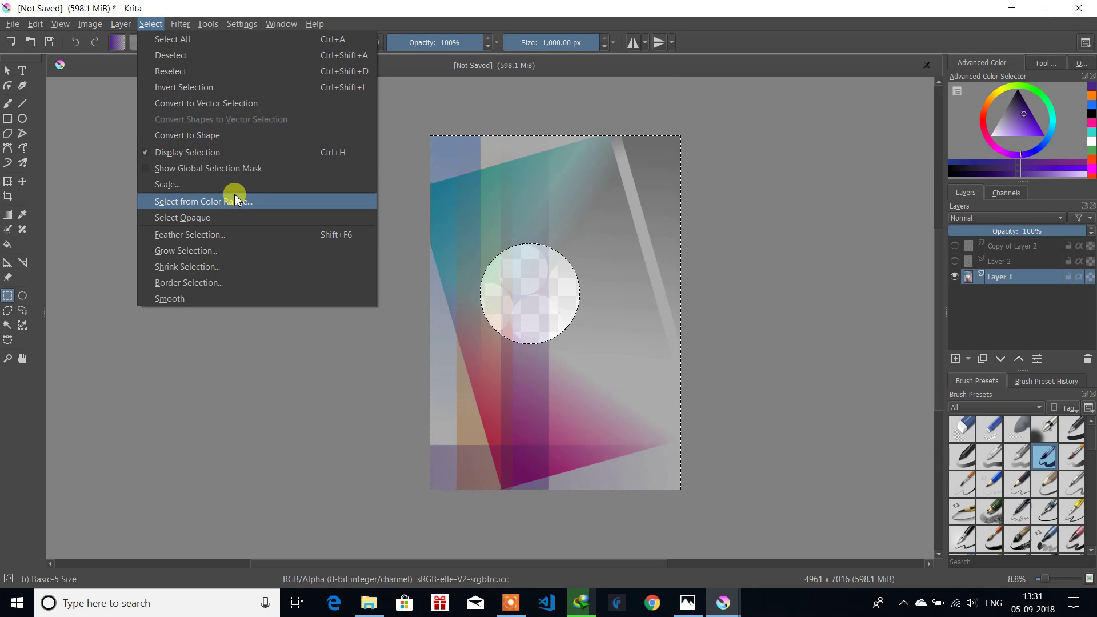
click(243, 87)
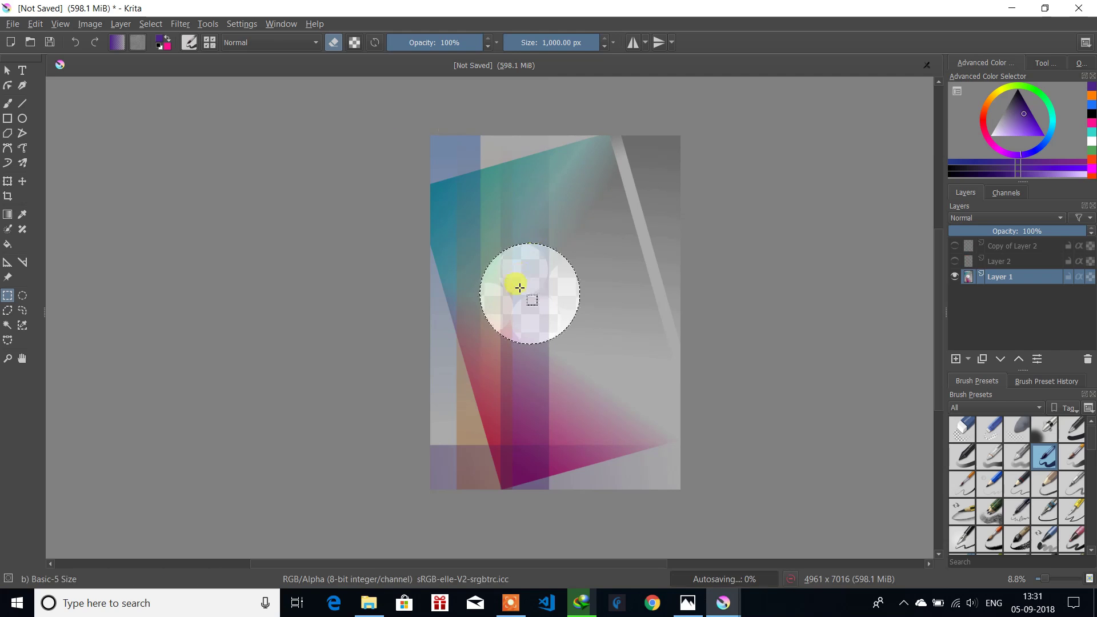
right_click(533, 276)
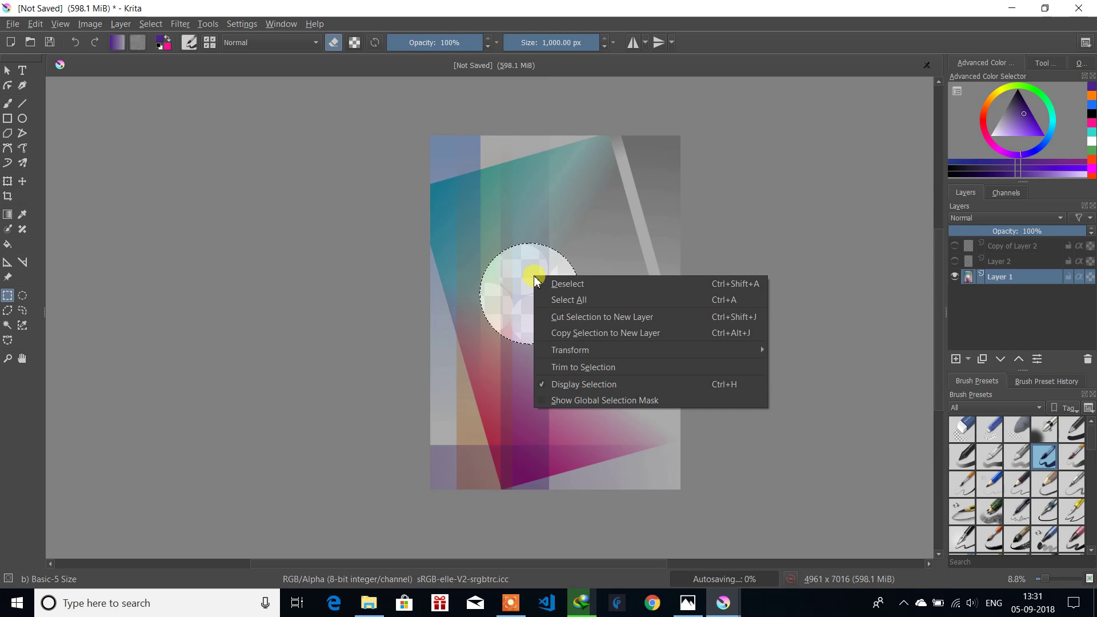
click(668, 333)
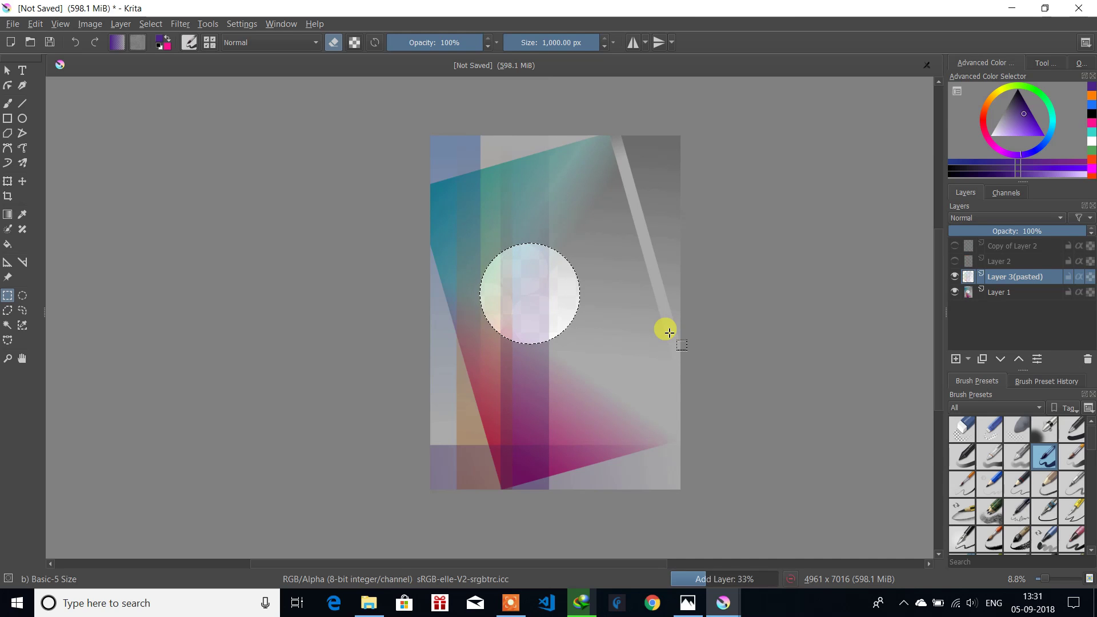
Step: Apply the Color to Alpha filter to the pasted circle layer, using a muted turquoise colour and a raised threshold
click(179, 24)
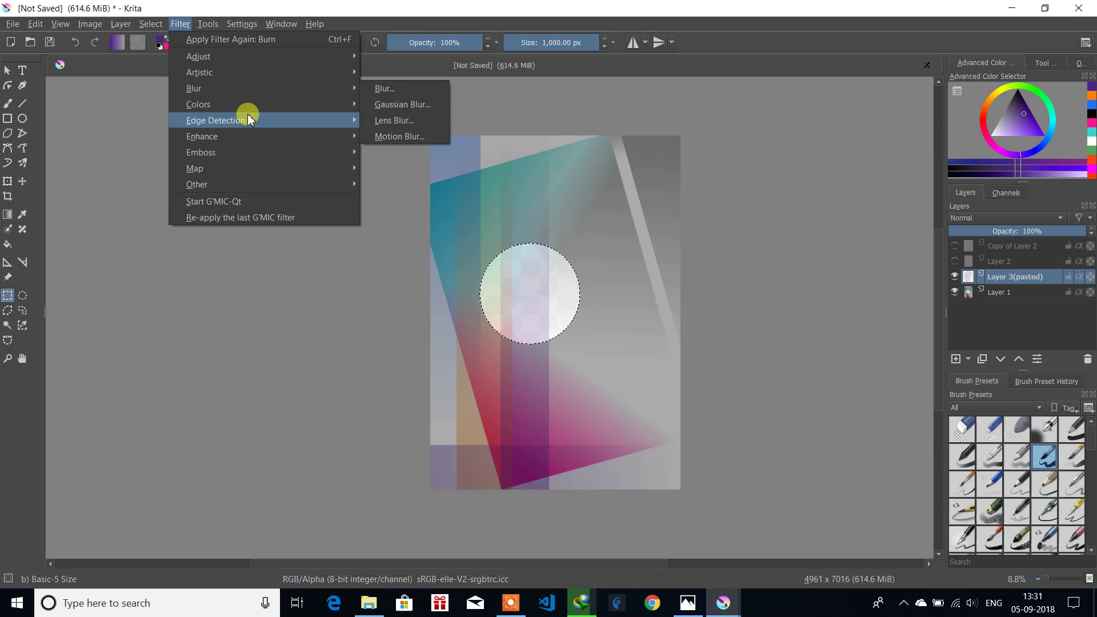
mouse_move(260, 120)
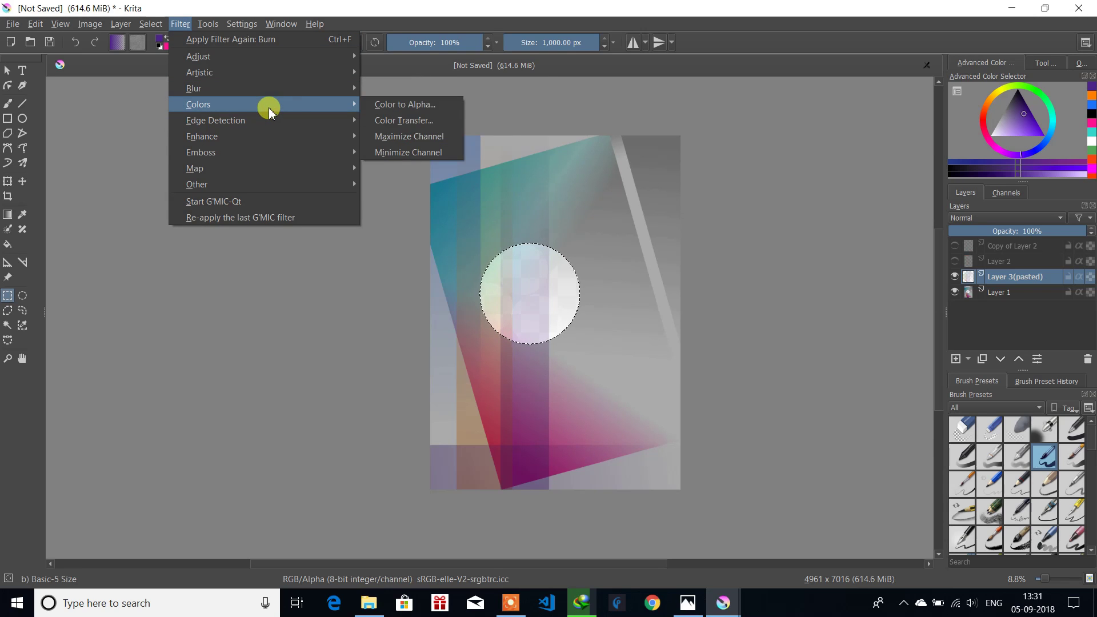
click(431, 104)
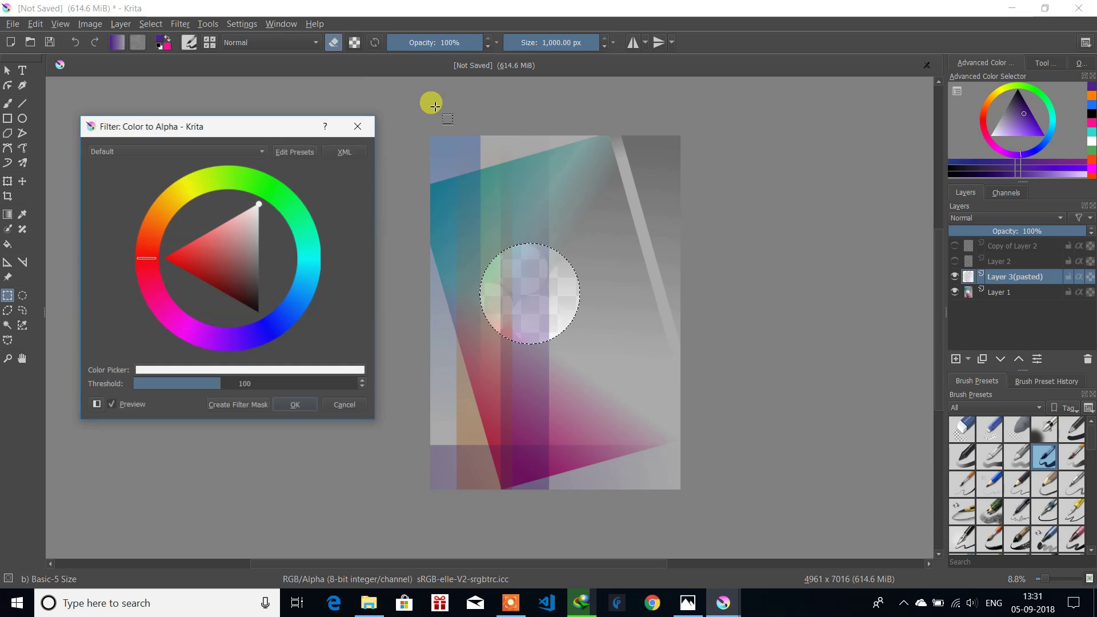
click(312, 254)
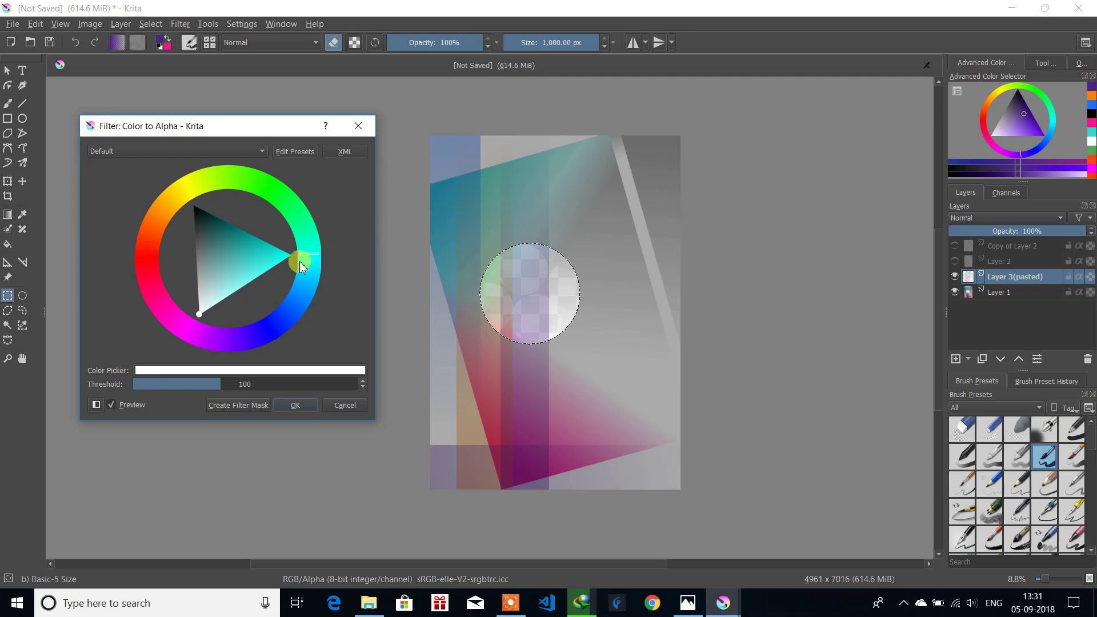
click(238, 267)
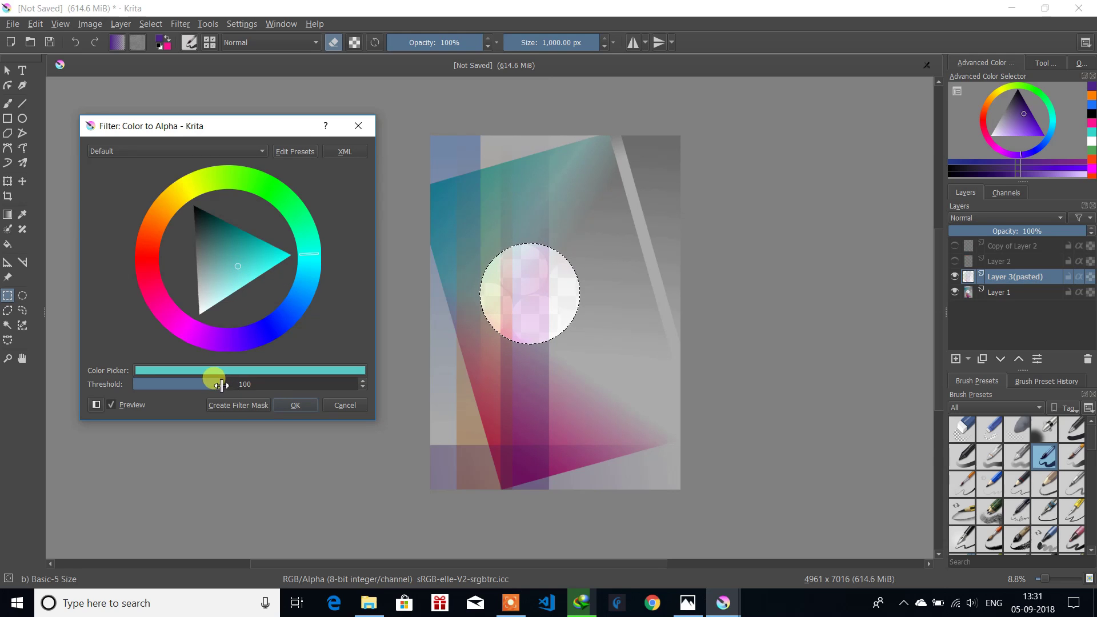
drag(220, 383, 369, 381)
click(298, 406)
click(293, 405)
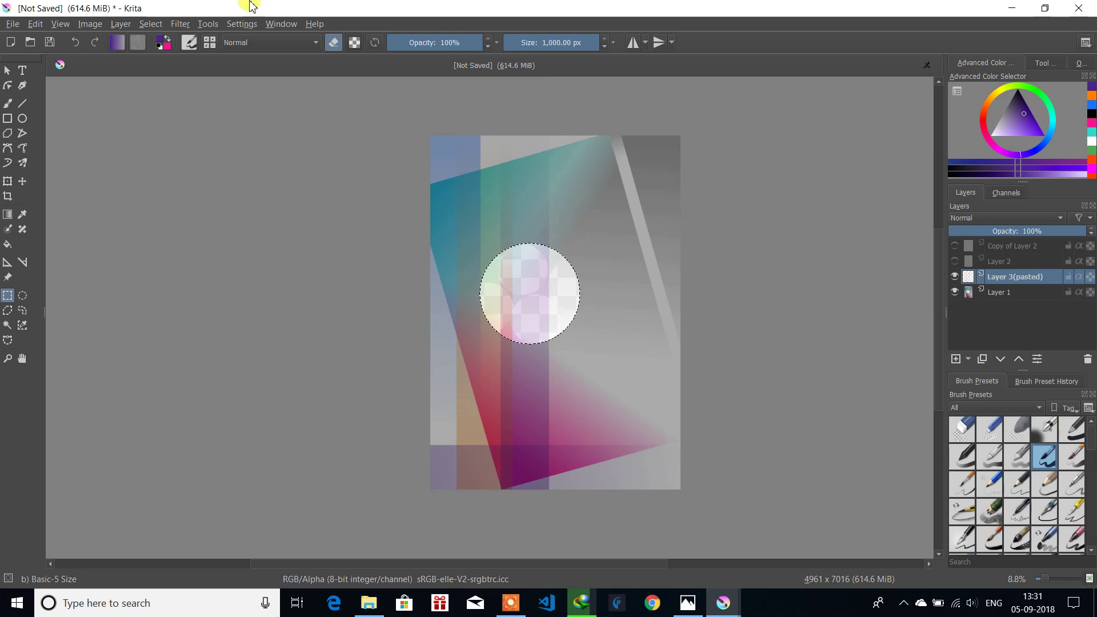
Step: Start the Emboss with Variable Depth filter on the pasted circle layer and try a depth of 39
click(180, 25)
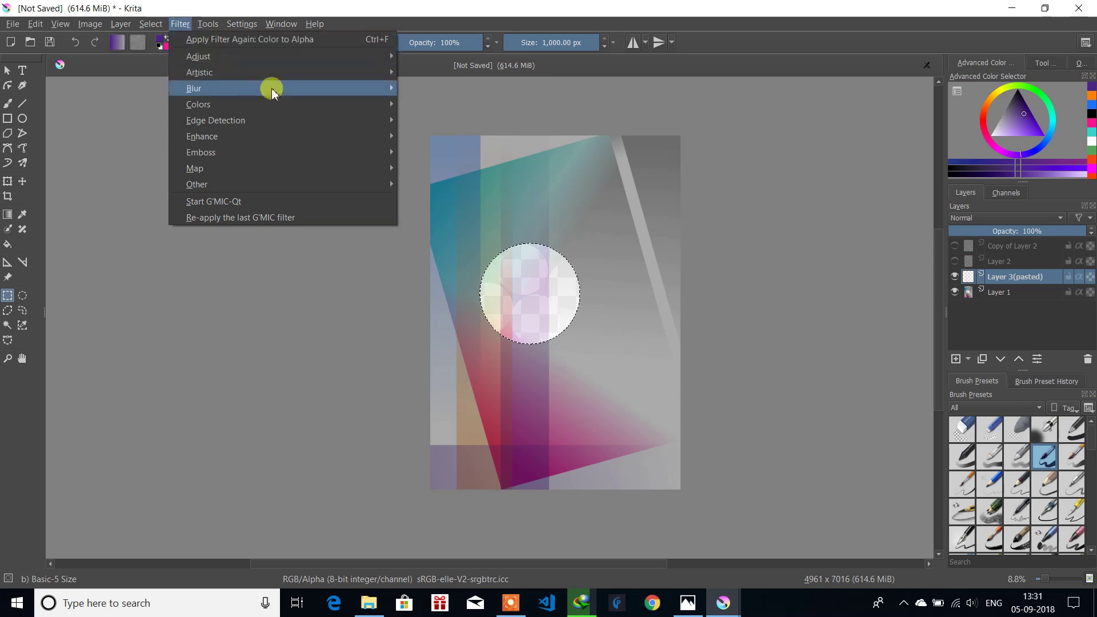
mouse_move(286, 153)
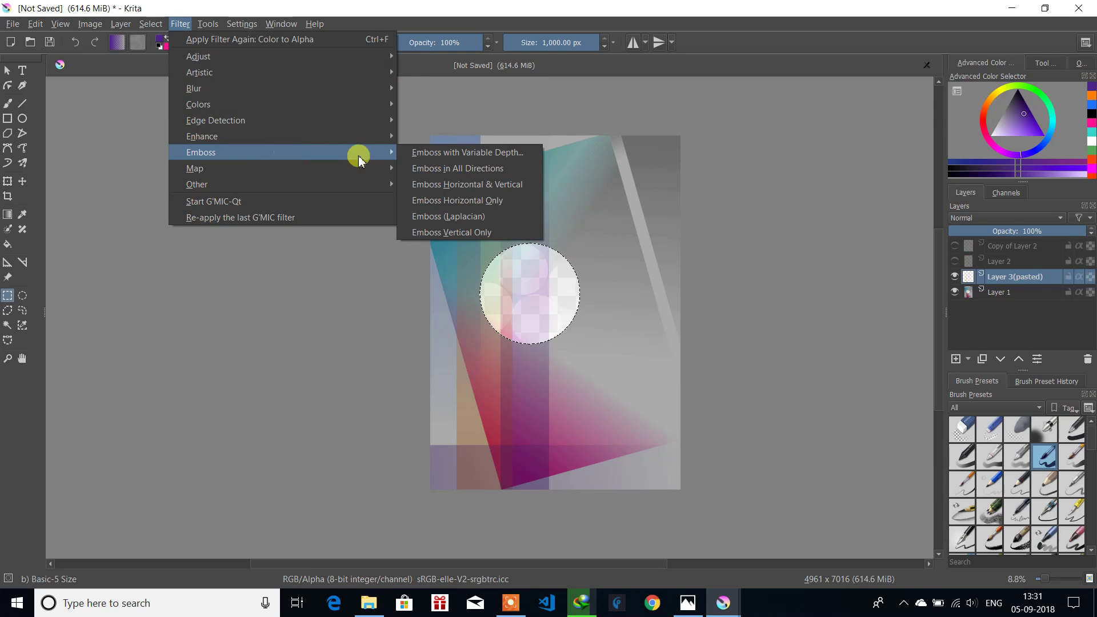
click(482, 153)
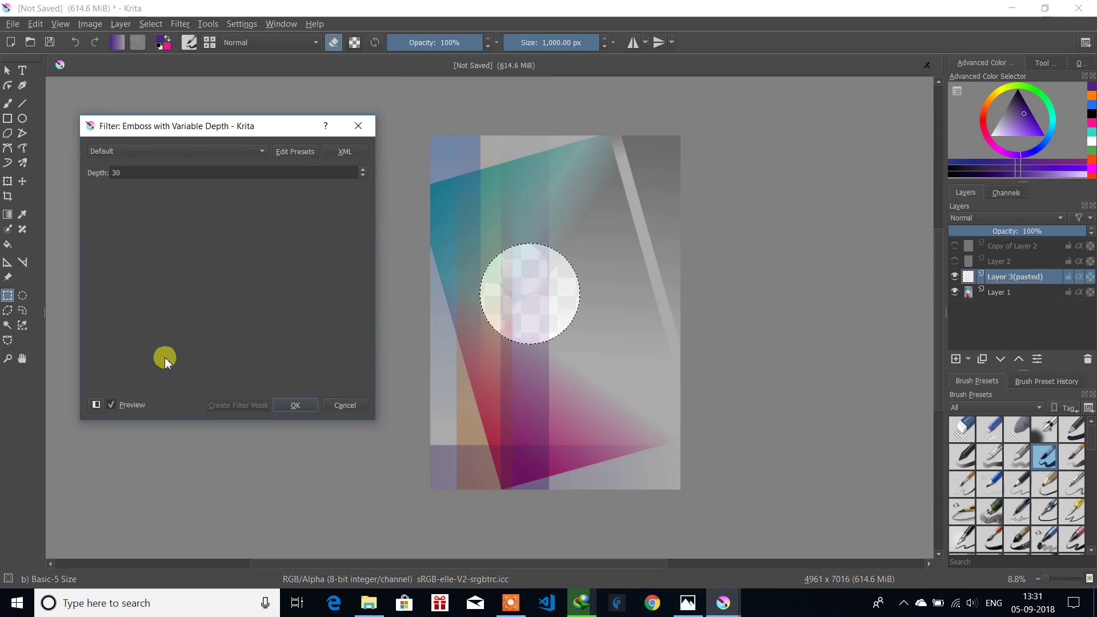
click(260, 158)
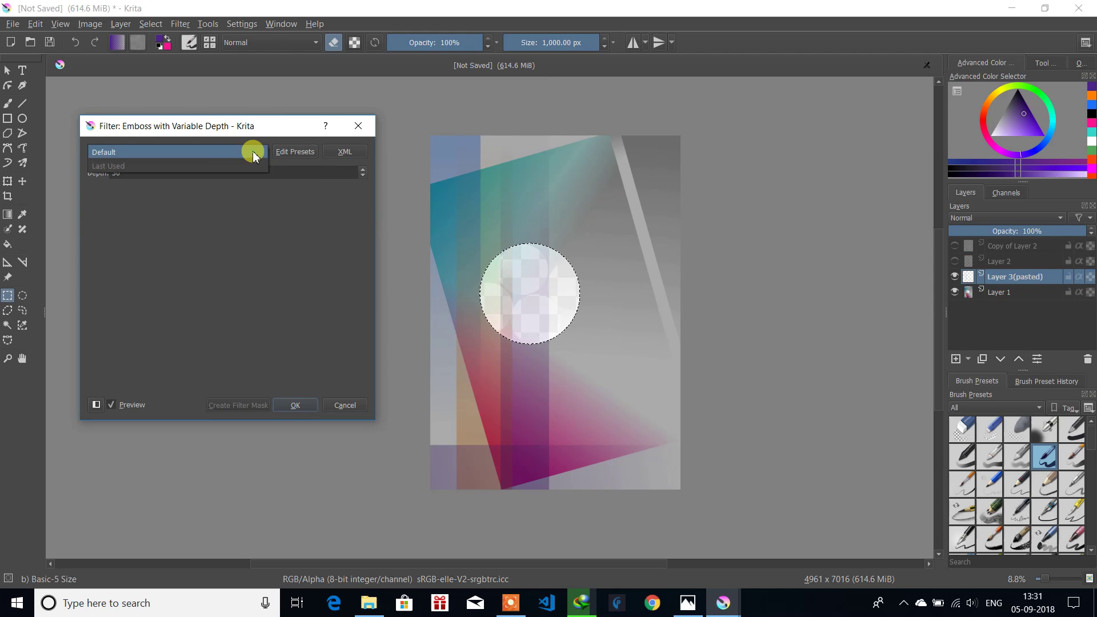
click(228, 159)
click(313, 171)
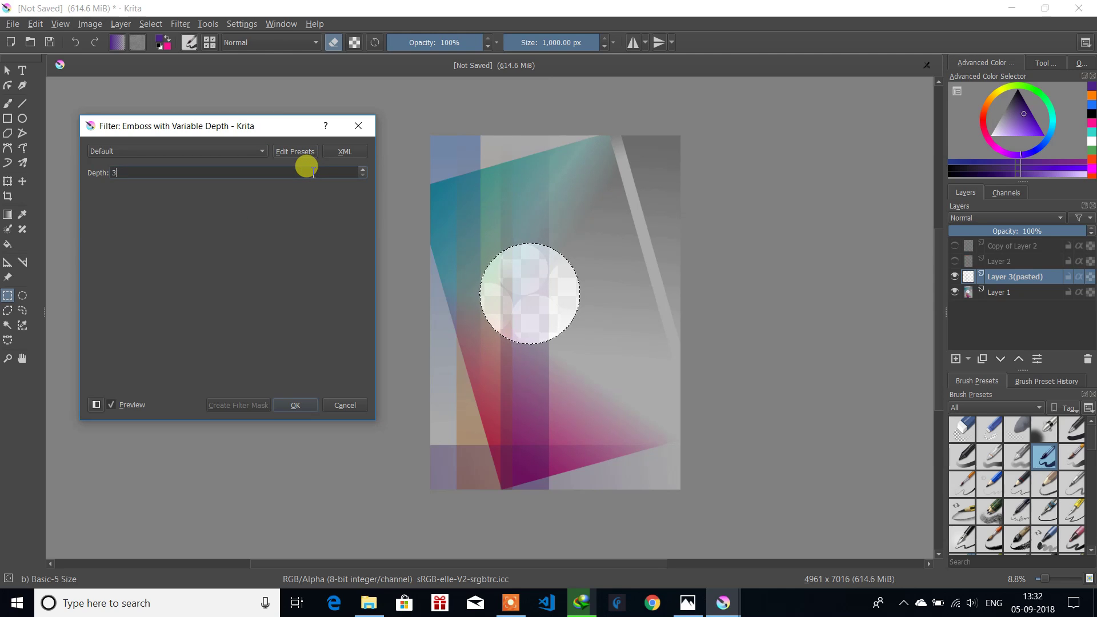
text(9)
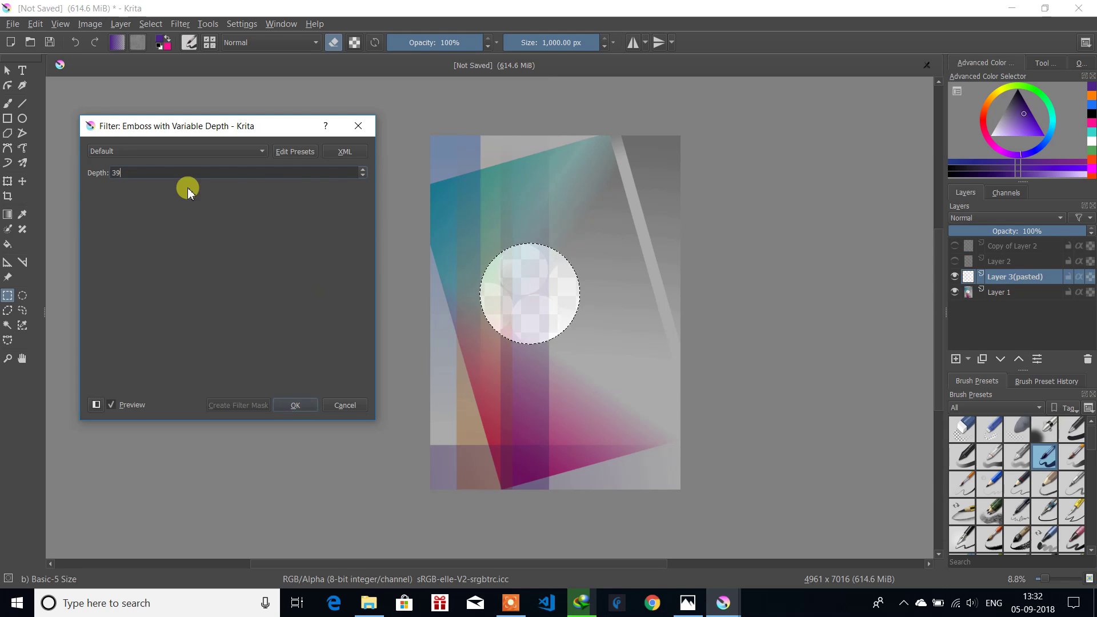
Step: Set the emboss depth to 100 and apply the filter
key(BackSpace)
key(BackSpace)
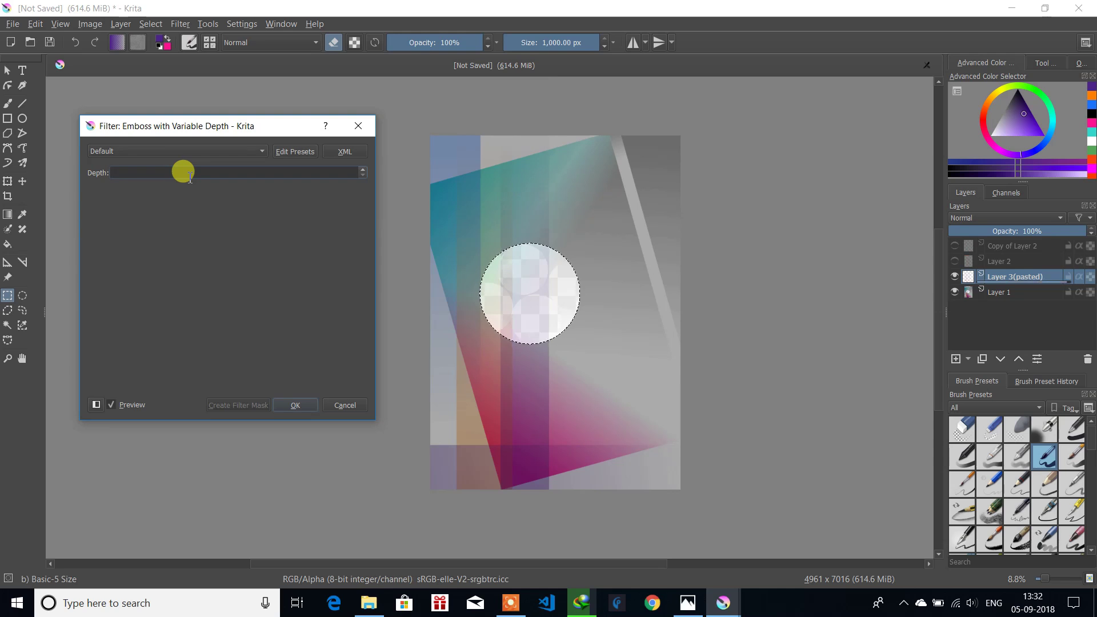
text(6)
text(7)
text(100)
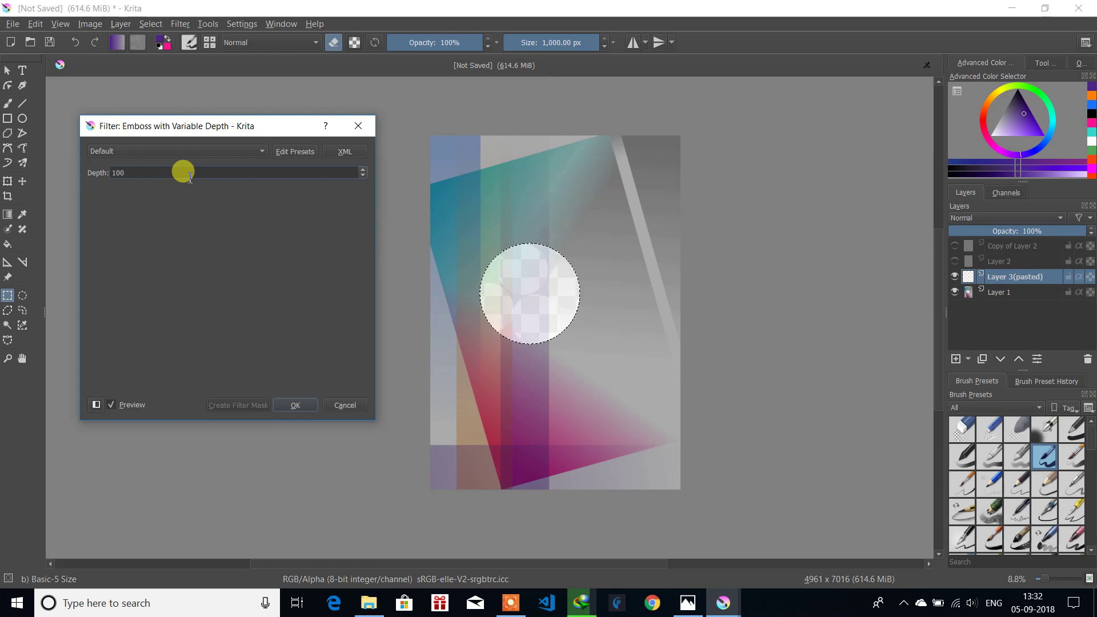
click(292, 406)
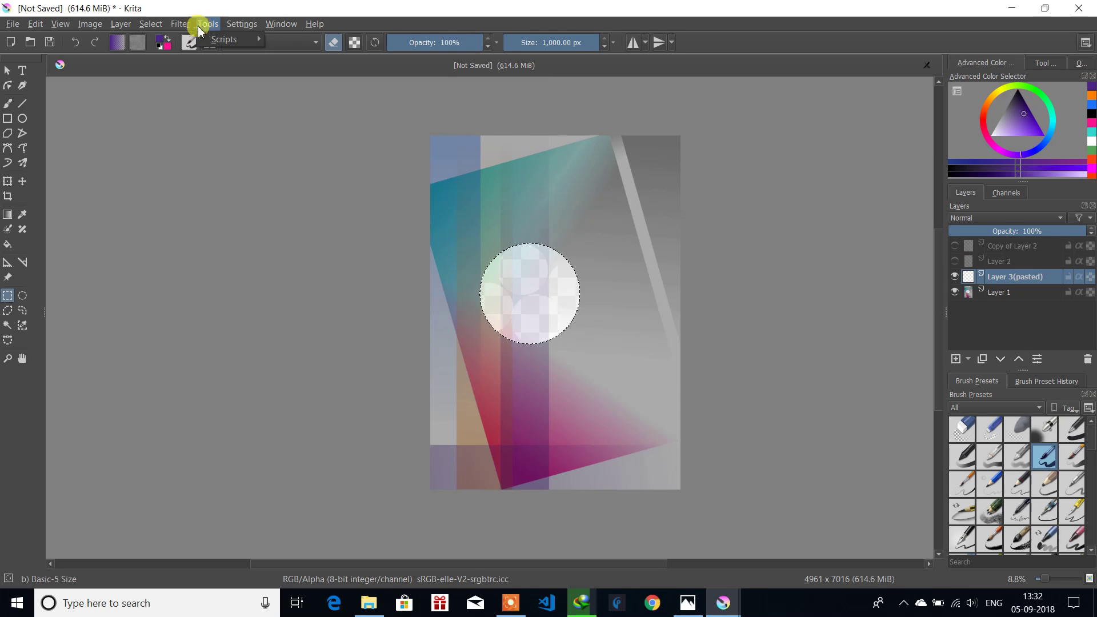
Step: Start the Random Noise filter on the pasted circle layer and raise the noise level to 57
click(180, 24)
mouse_move(247, 184)
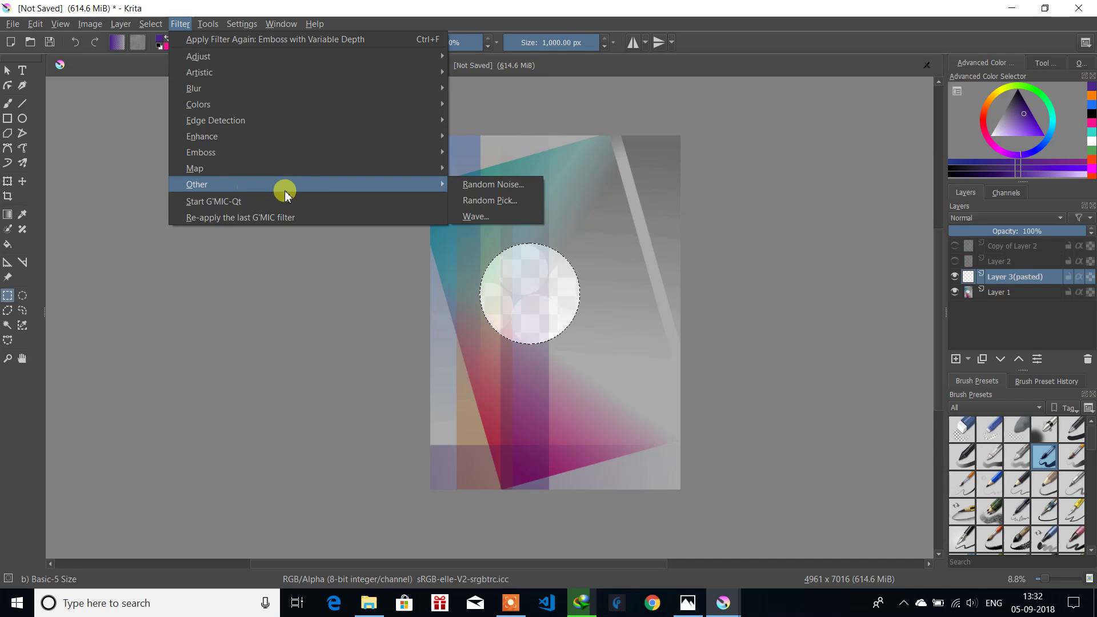
click(493, 185)
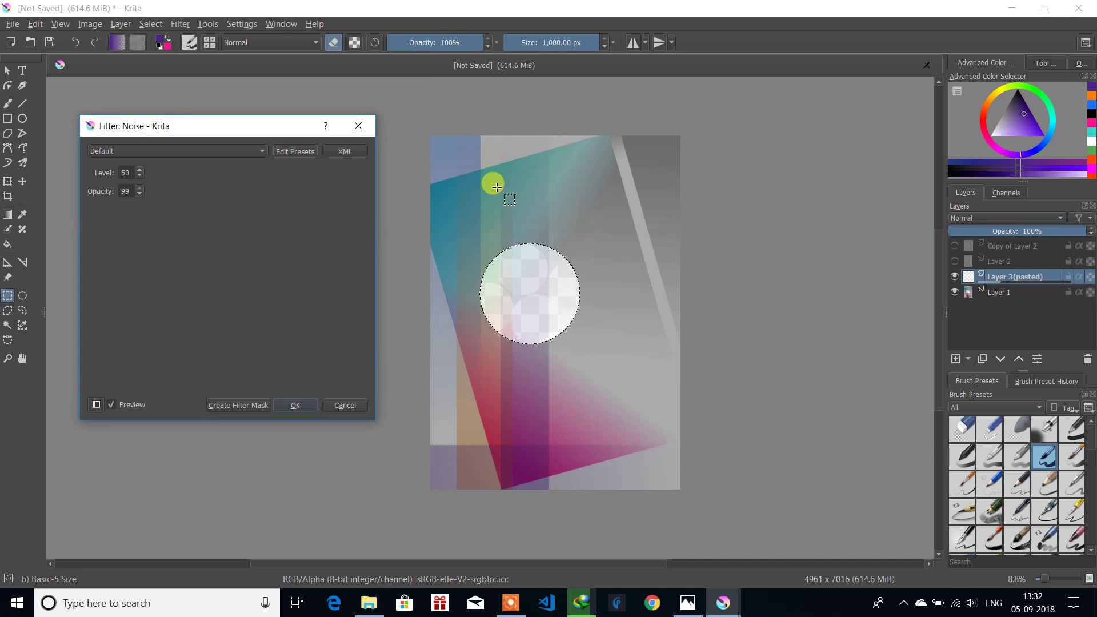
click(140, 195)
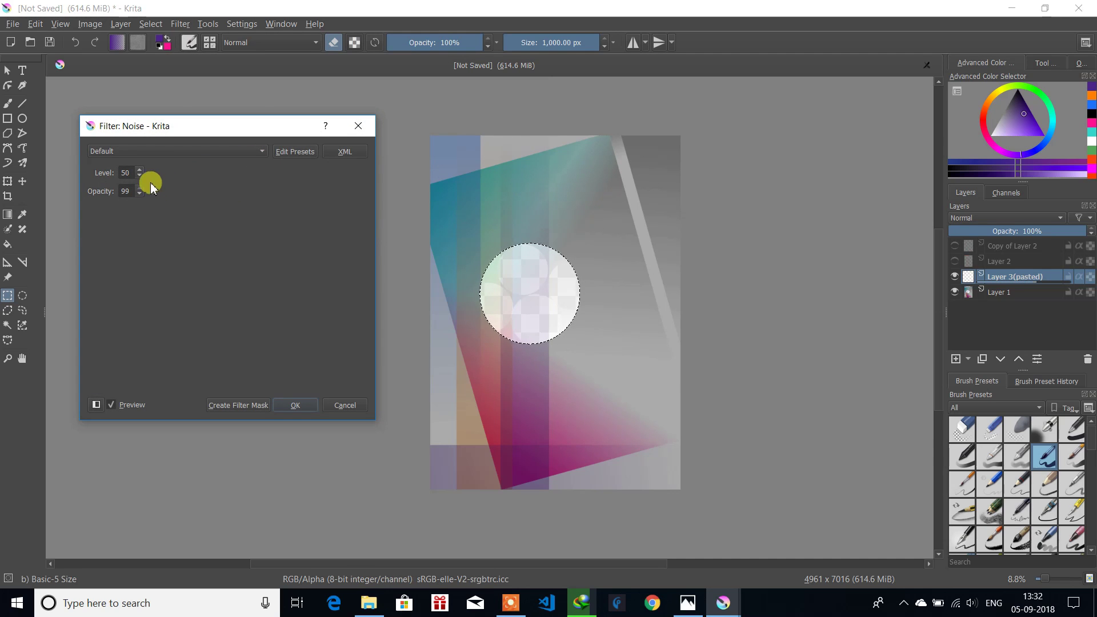
click(140, 169)
click(139, 169)
click(139, 170)
click(139, 170)
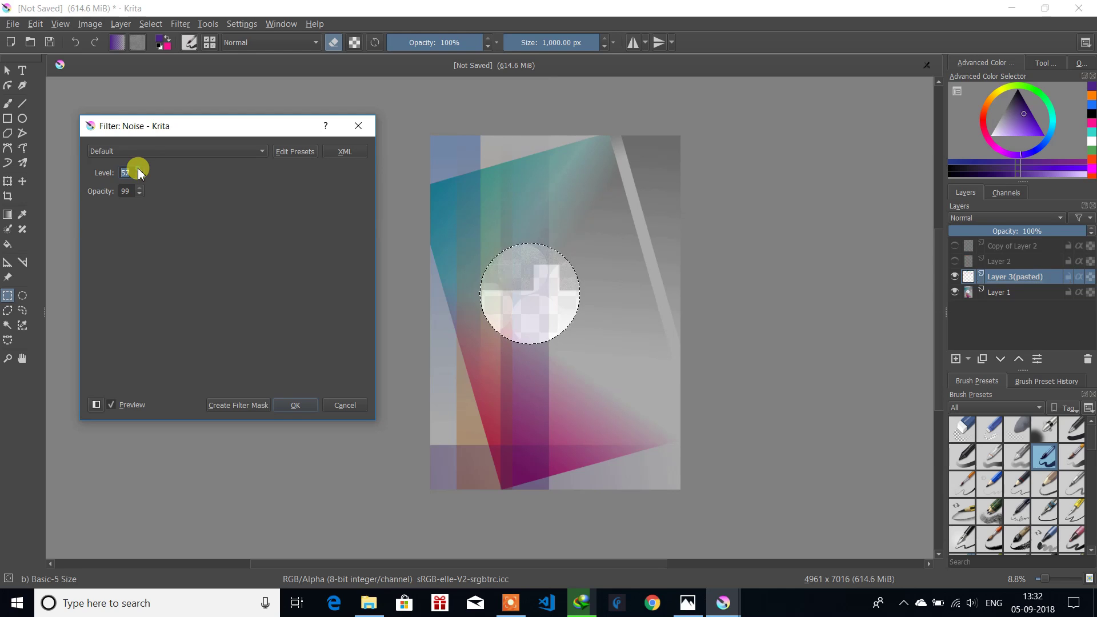
click(139, 170)
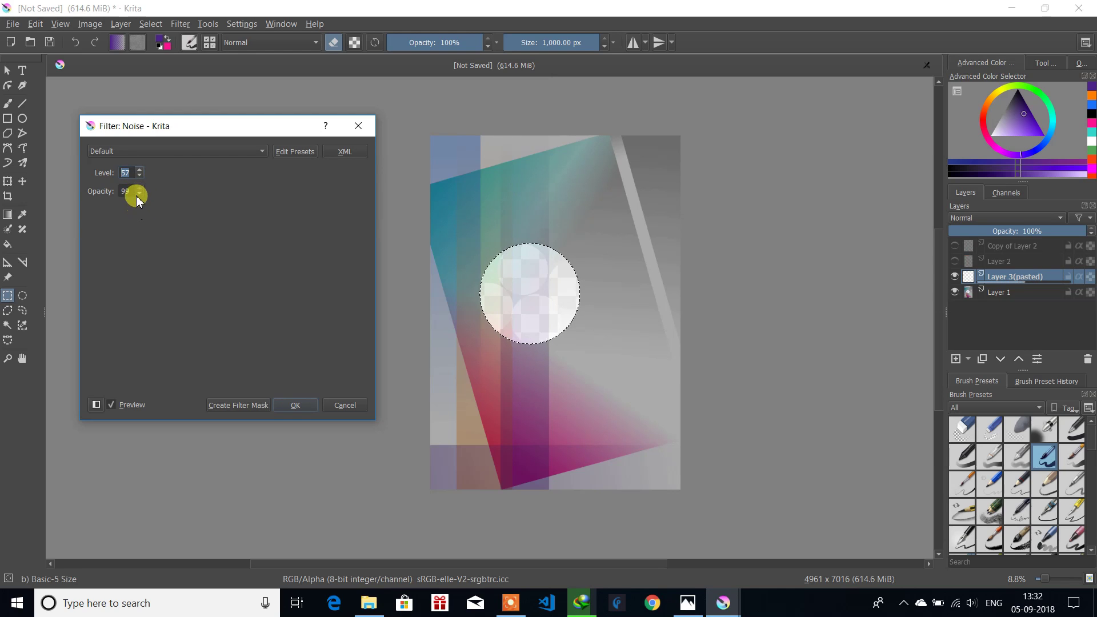
Step: Set the noise opacity to 96 and the level to 58, and apply the filter
click(140, 195)
click(140, 194)
click(140, 195)
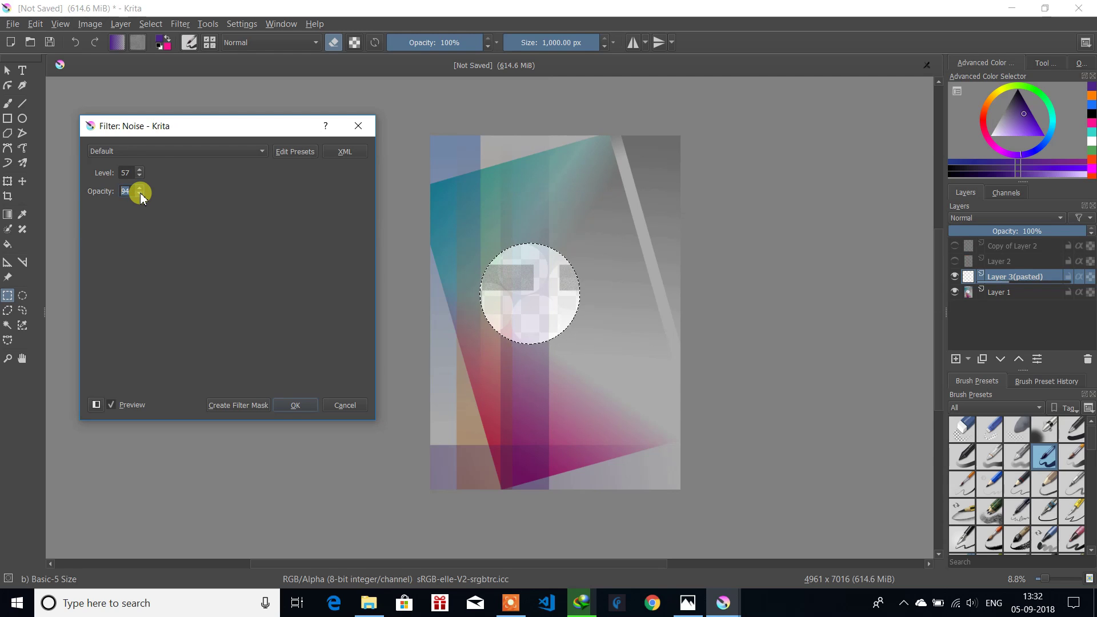
click(140, 187)
click(140, 187)
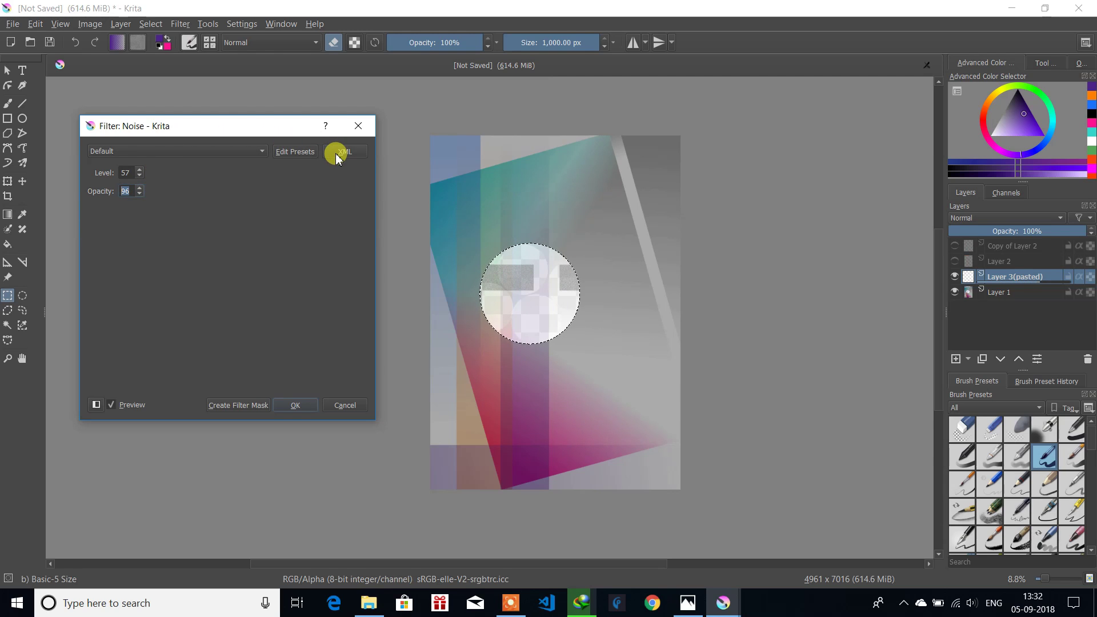
click(140, 169)
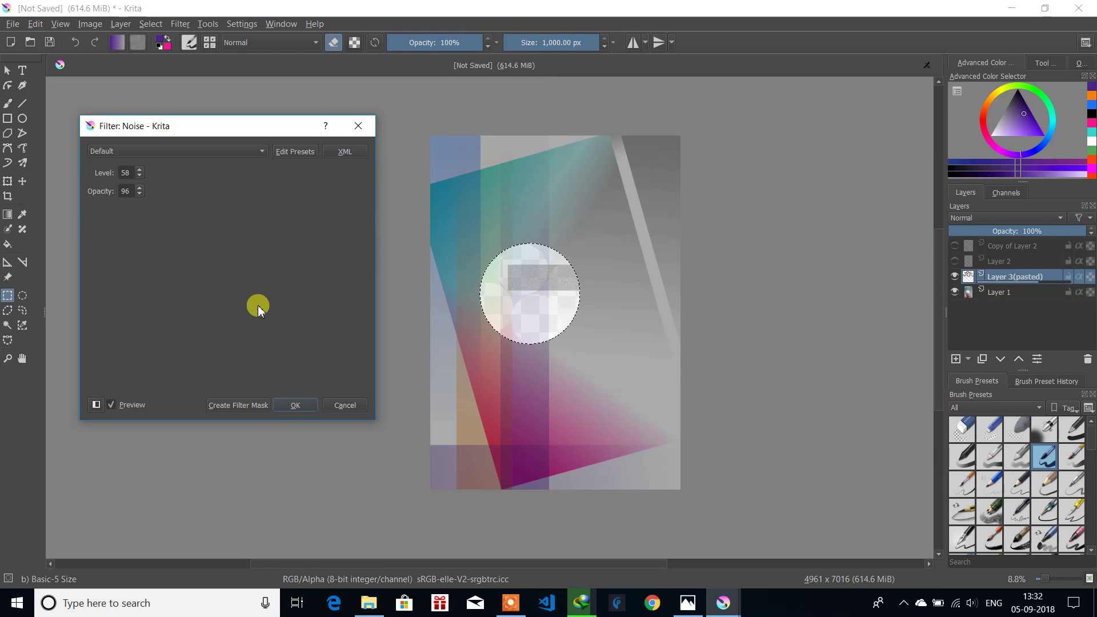
click(296, 405)
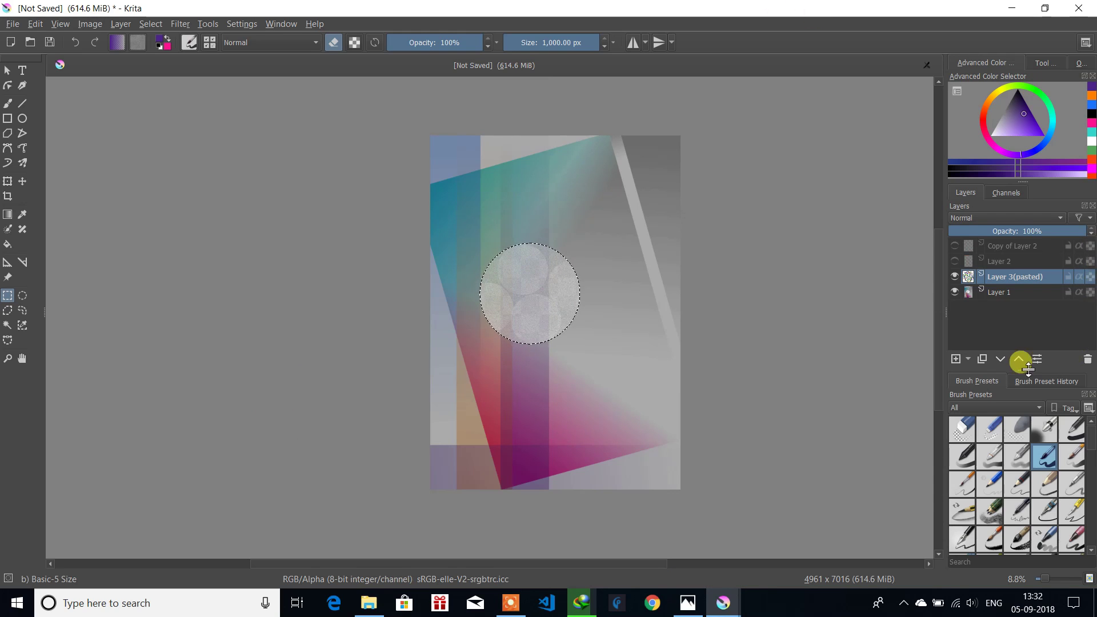
Step: Show Layer 2 and Copy of Layer 2, and add a new paint layer above Copy of Layer 2
click(955, 261)
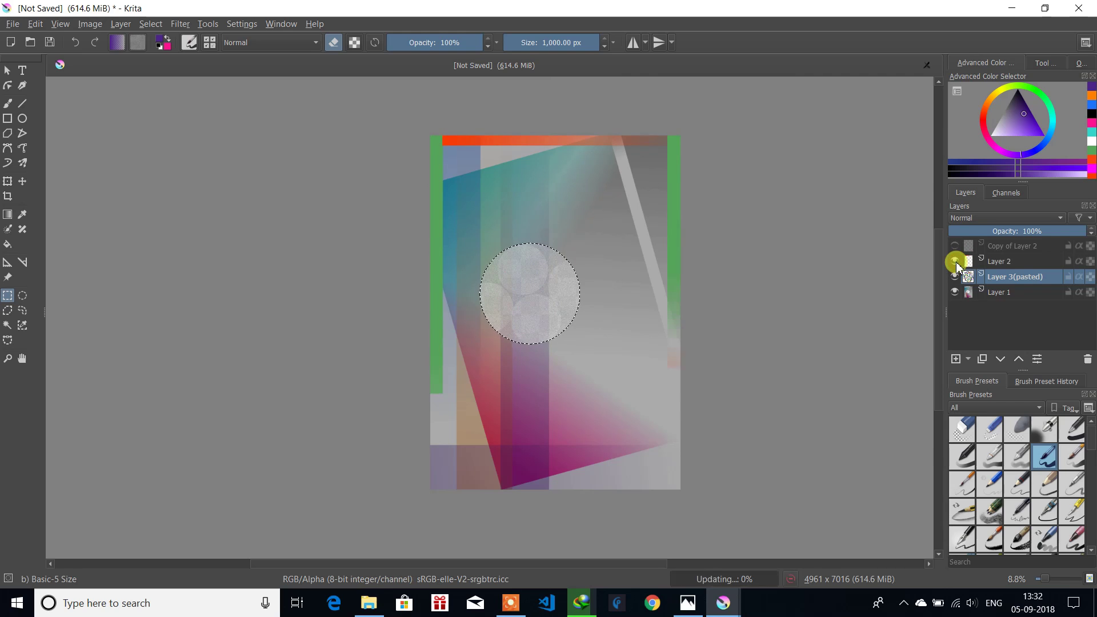
click(955, 246)
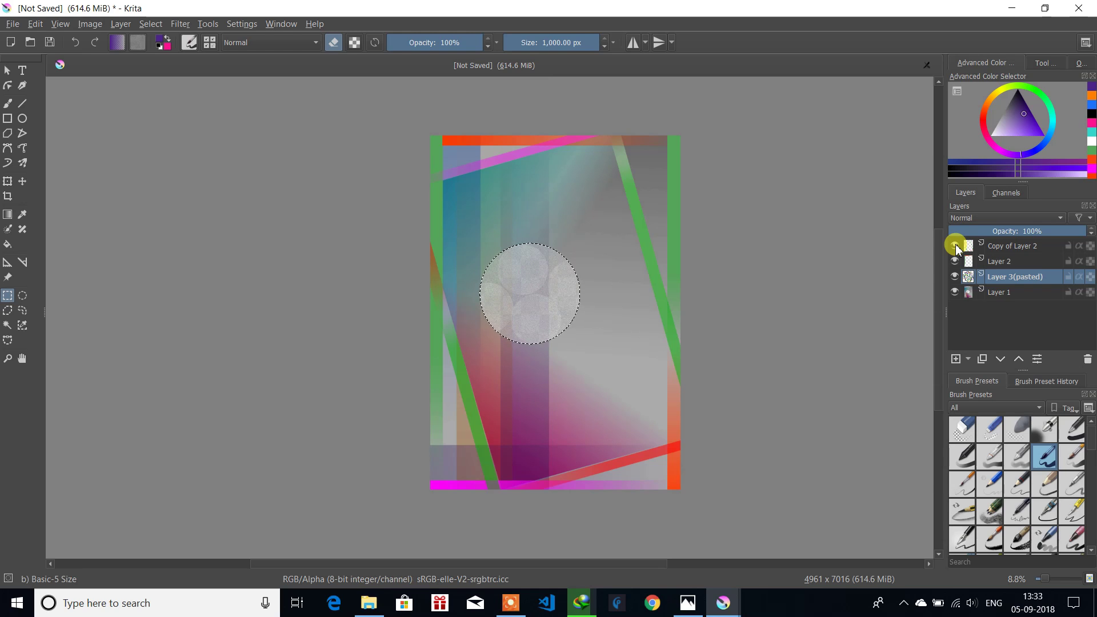
click(1020, 247)
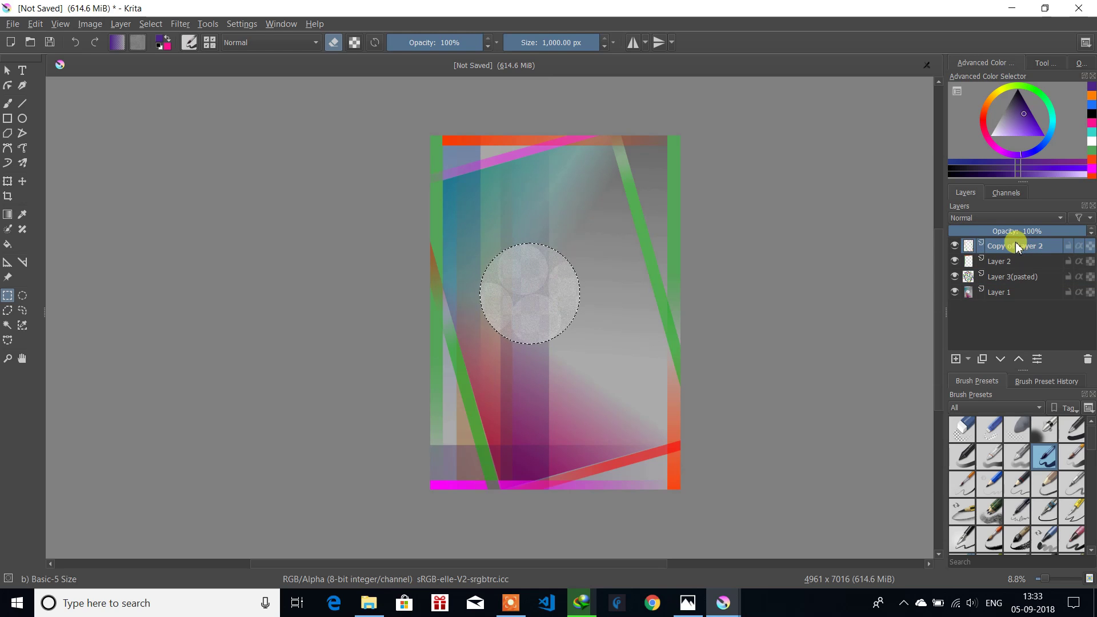
mouse_move(1017, 247)
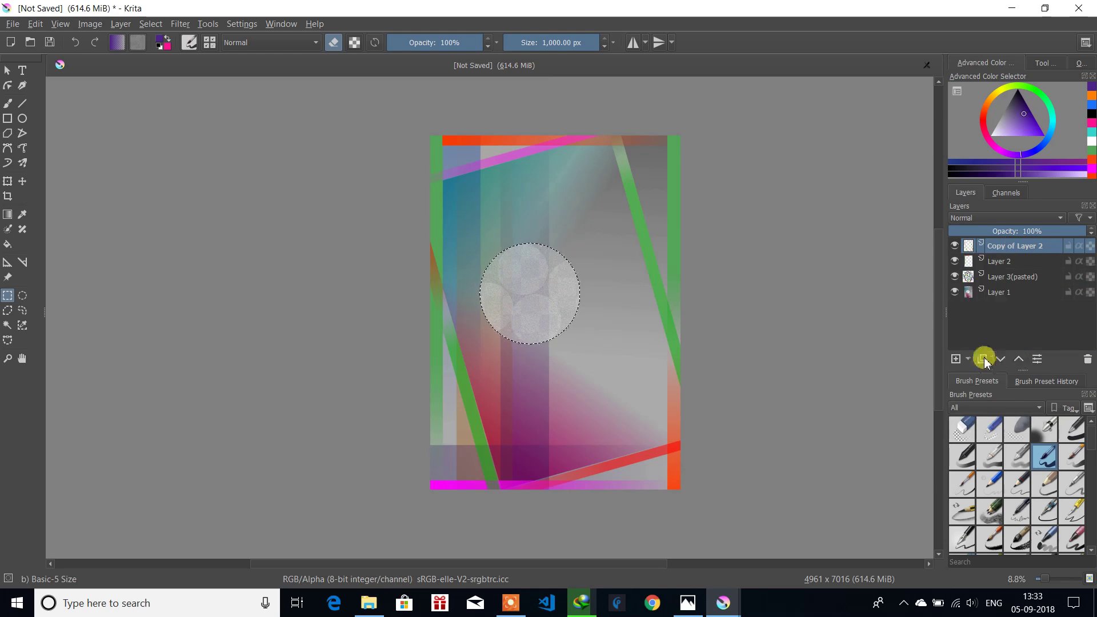
click(955, 359)
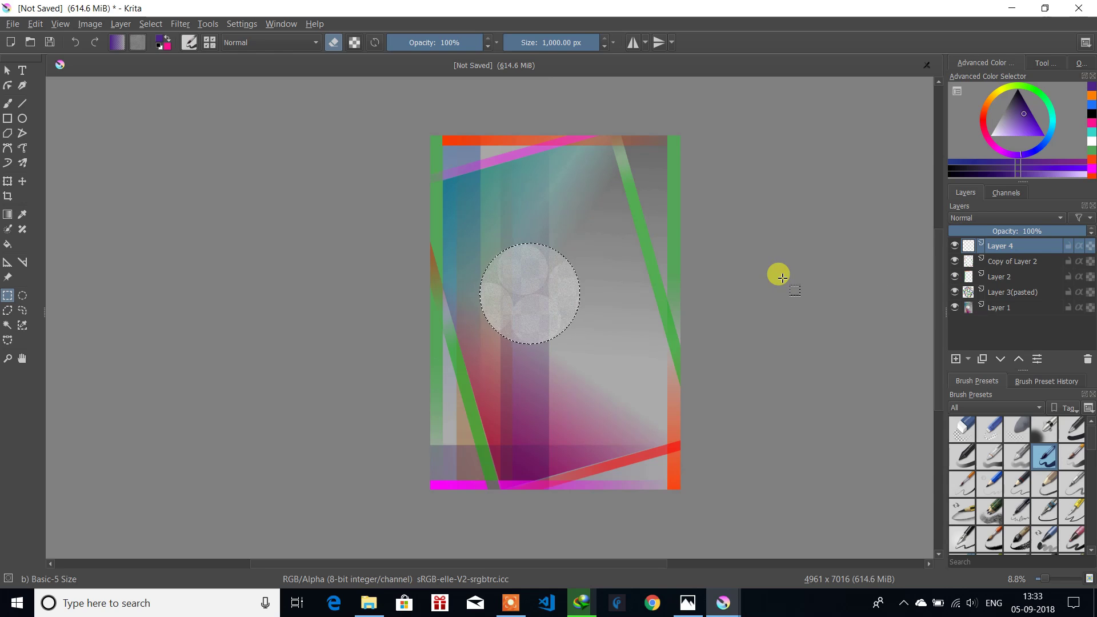
Step: Hide Copy of Layer 2, Layer 2 and the pasted circle layer, keeping only the new layer and Layer 1 visible
click(954, 262)
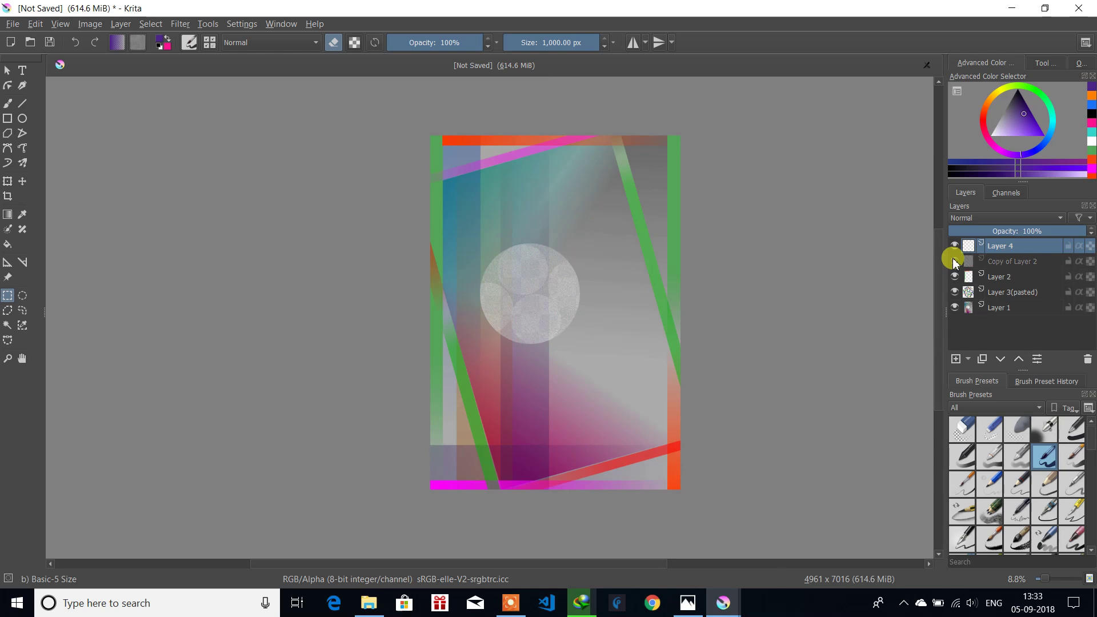
click(954, 276)
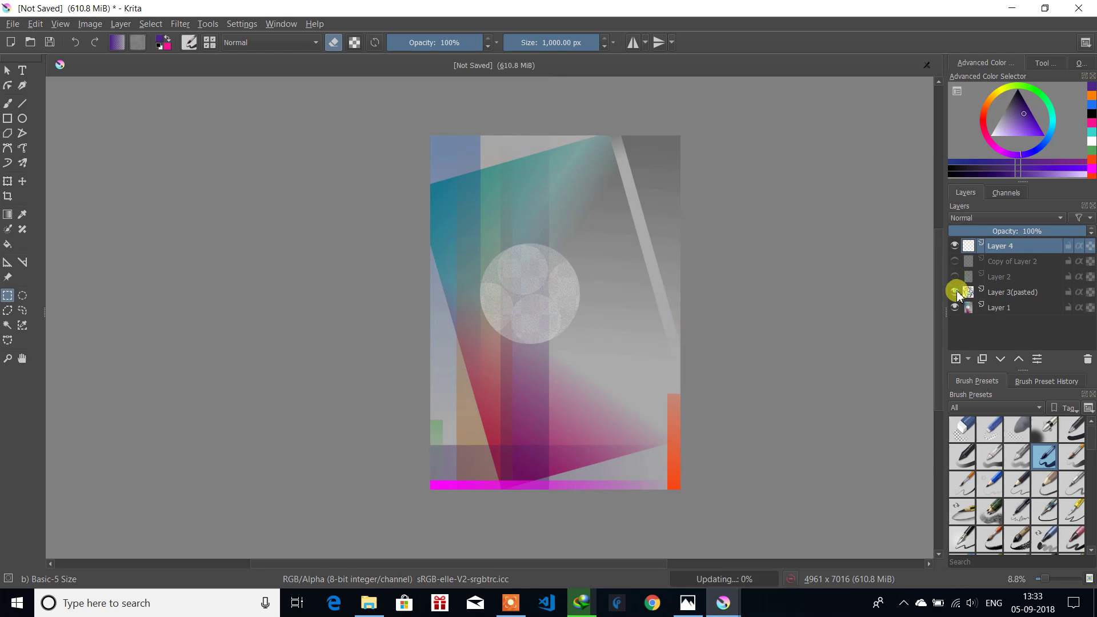
click(955, 292)
click(955, 308)
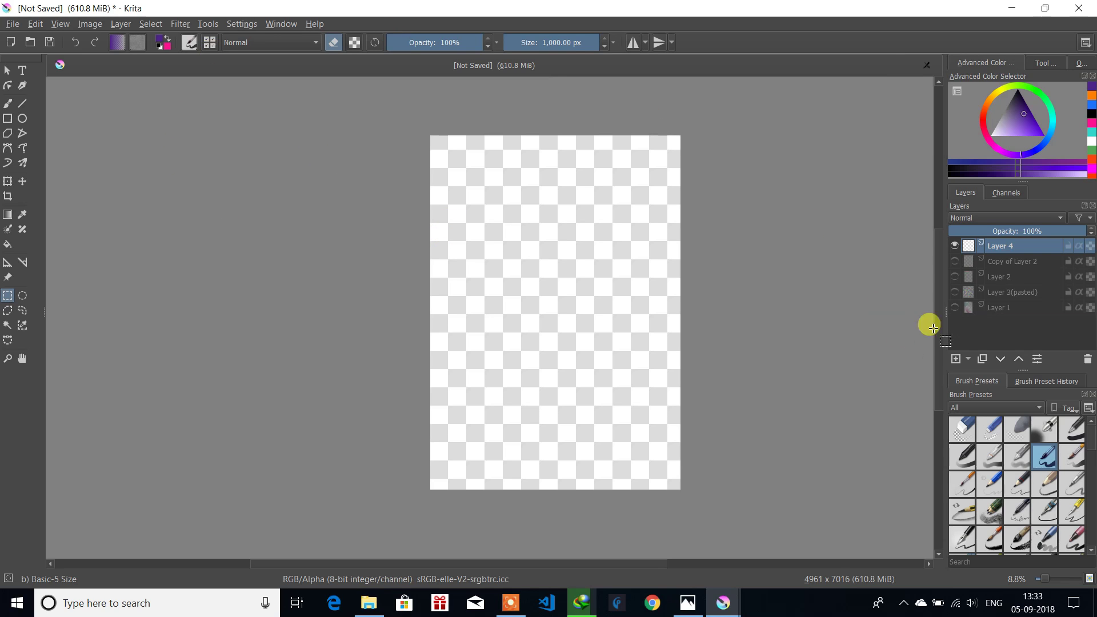
click(956, 308)
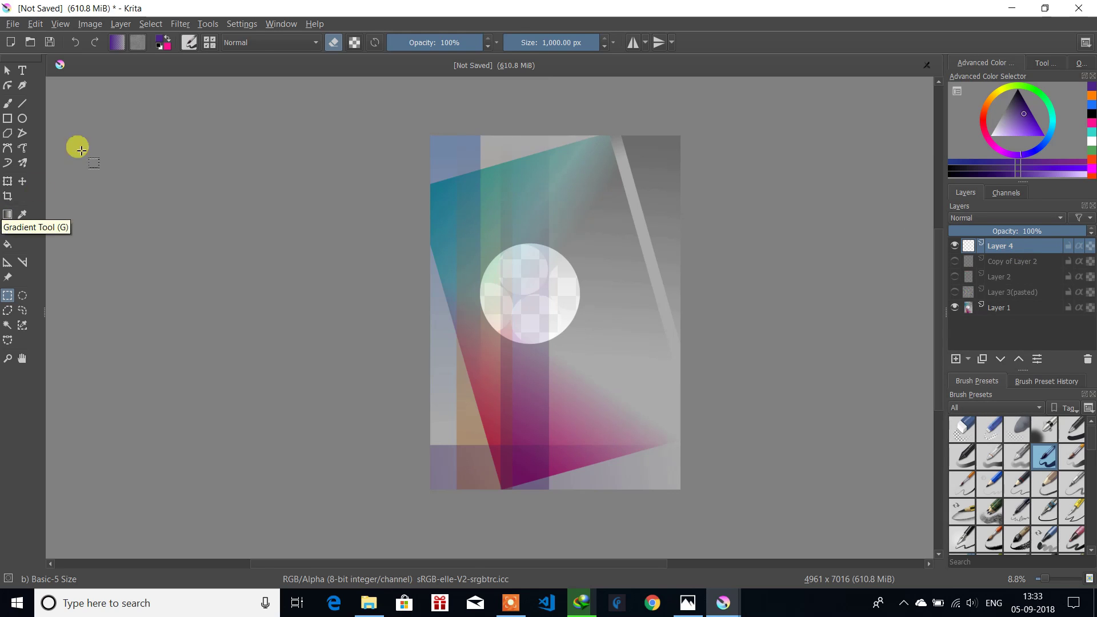
Step: Apply the Auto Contrast adjustment filter to Layer 4
click(187, 23)
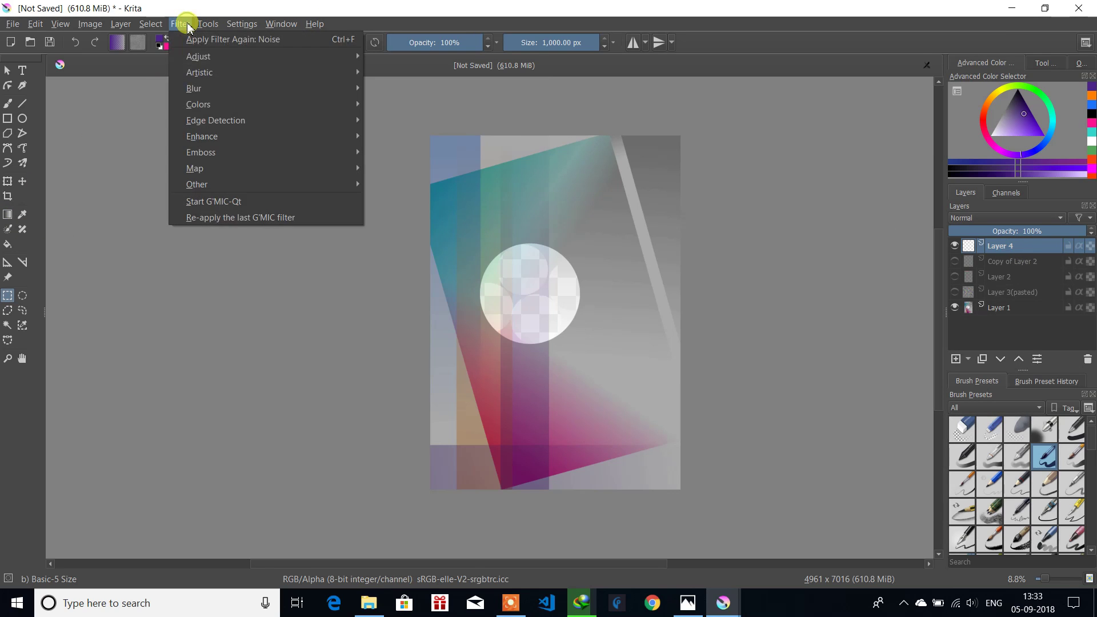
mouse_move(208, 52)
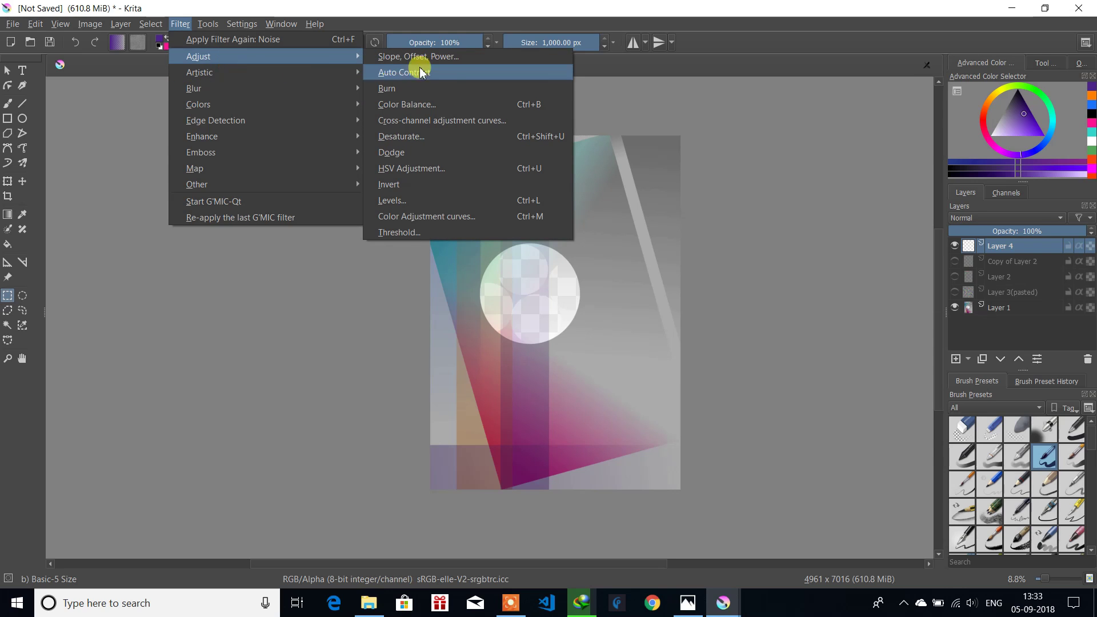
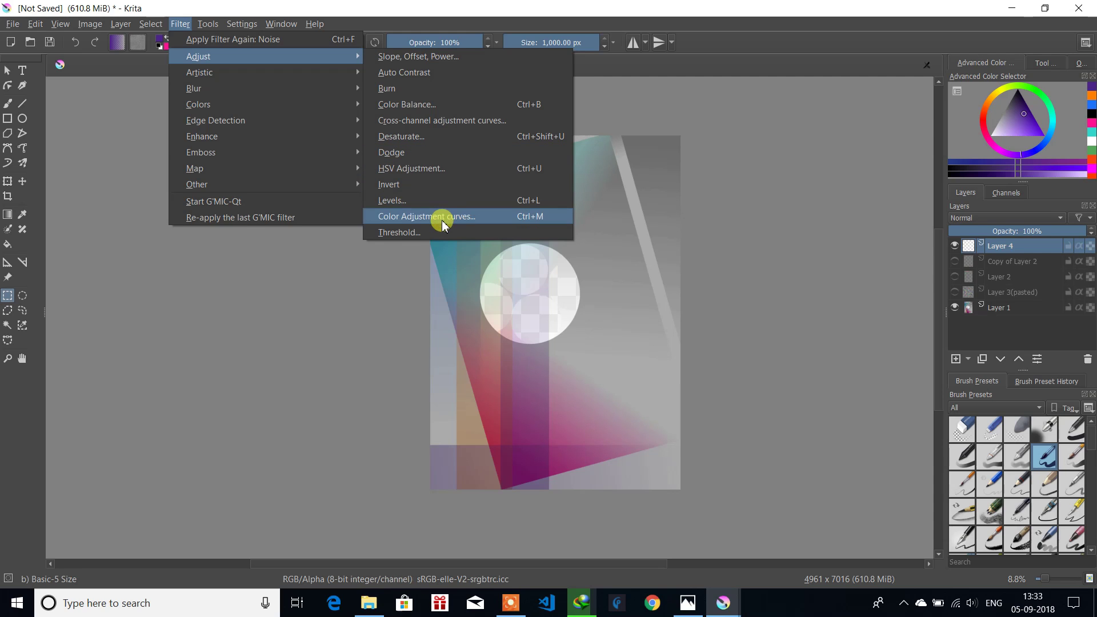
click(416, 76)
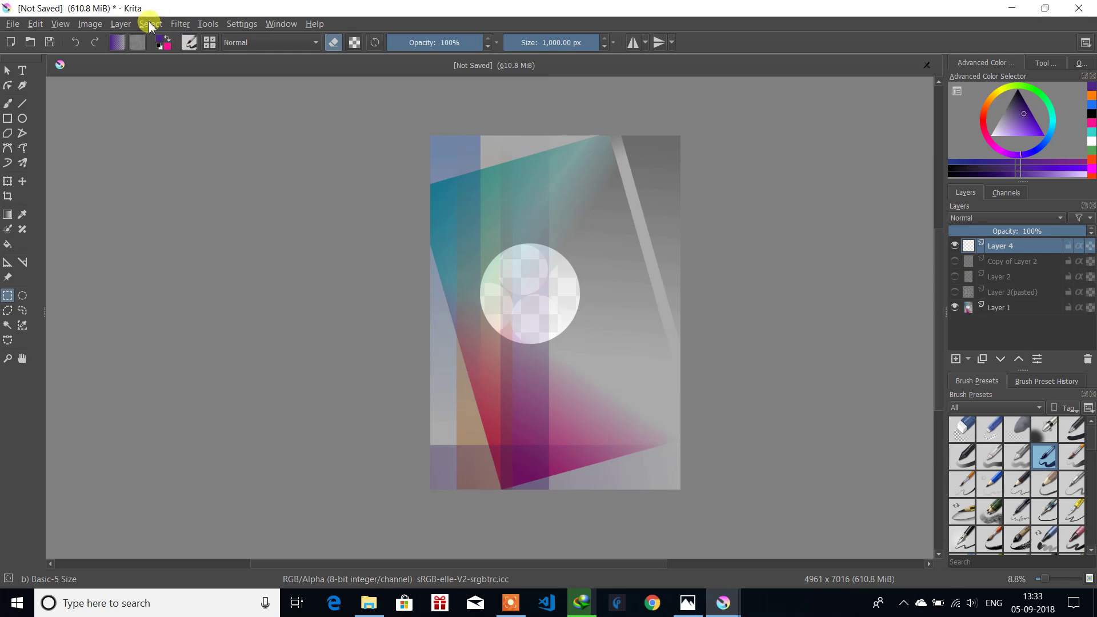
Step: Start the Slope, Offset, Power filter on Layer 4 with a light turquoise offset and a dark green power colour
click(180, 23)
mouse_move(207, 24)
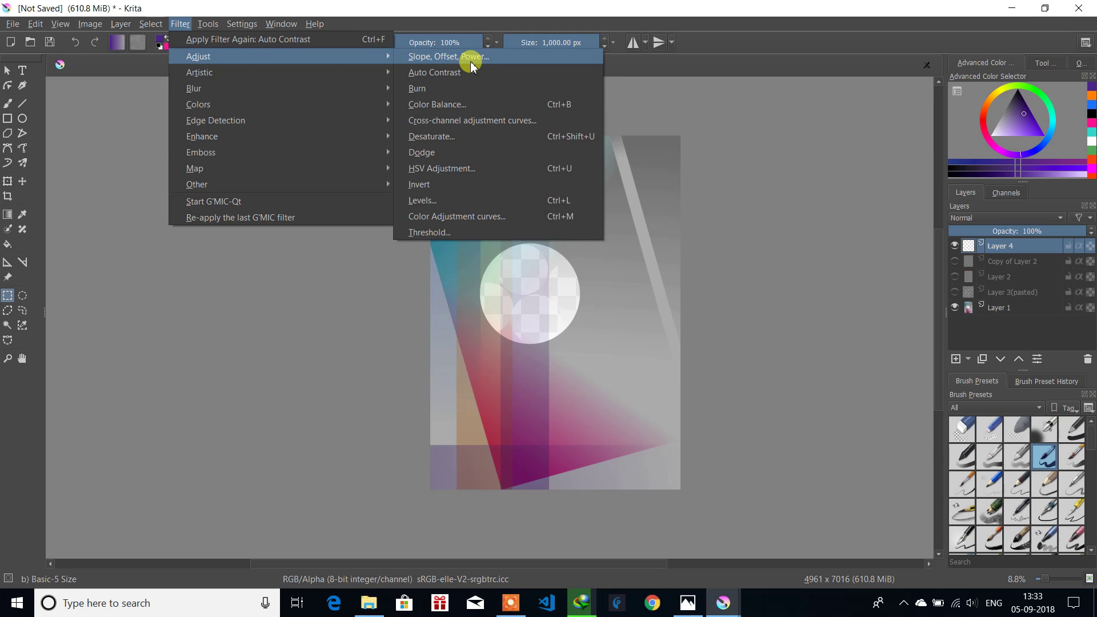
click(472, 60)
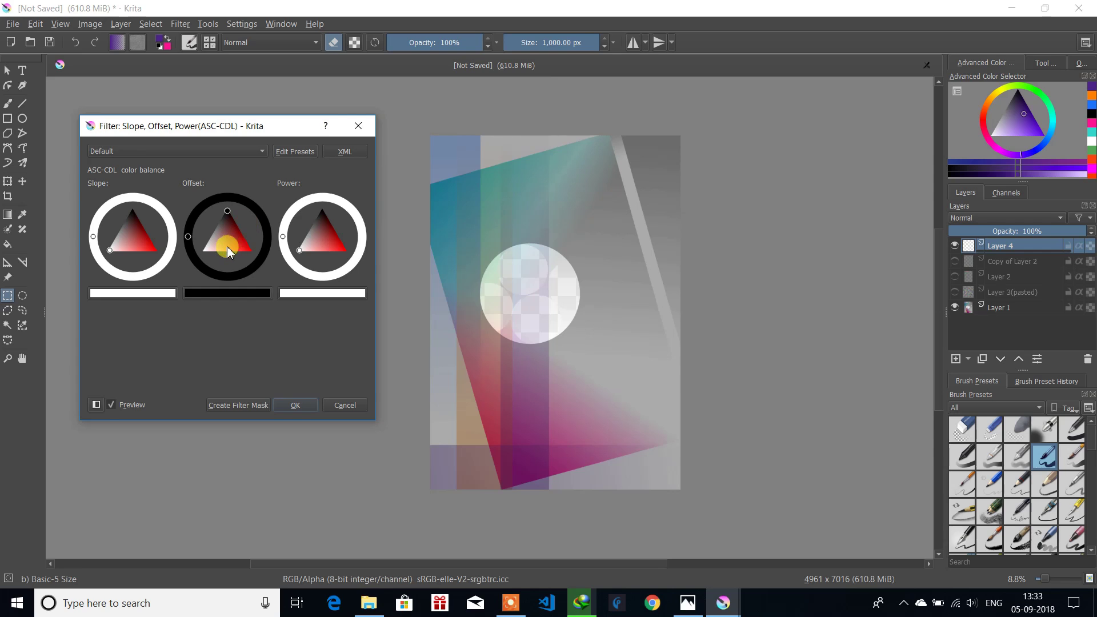
click(227, 252)
click(267, 234)
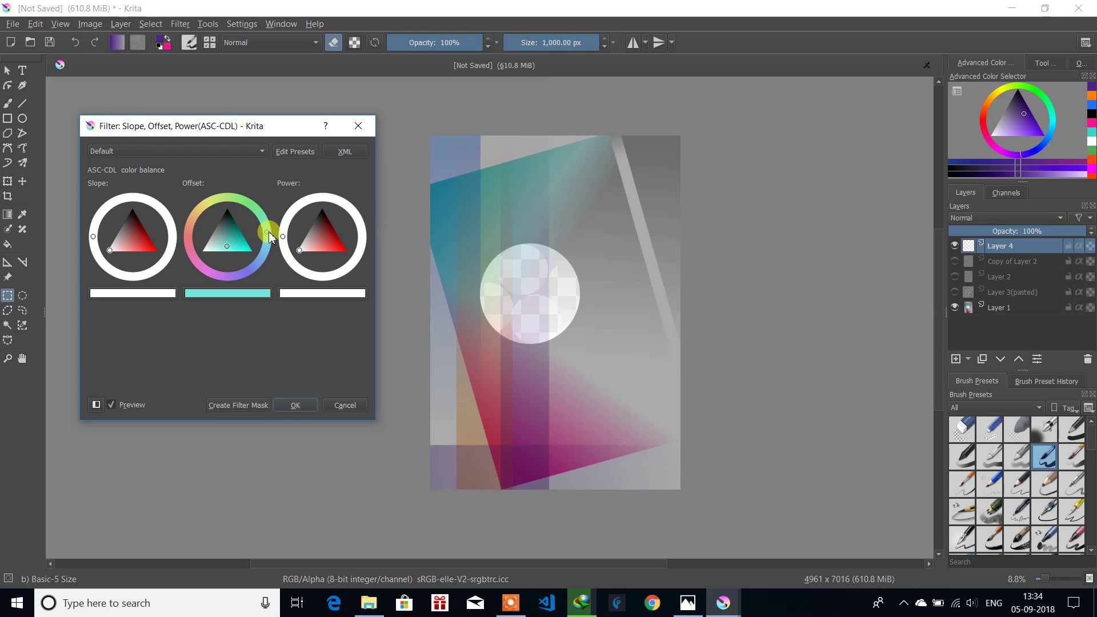
click(320, 230)
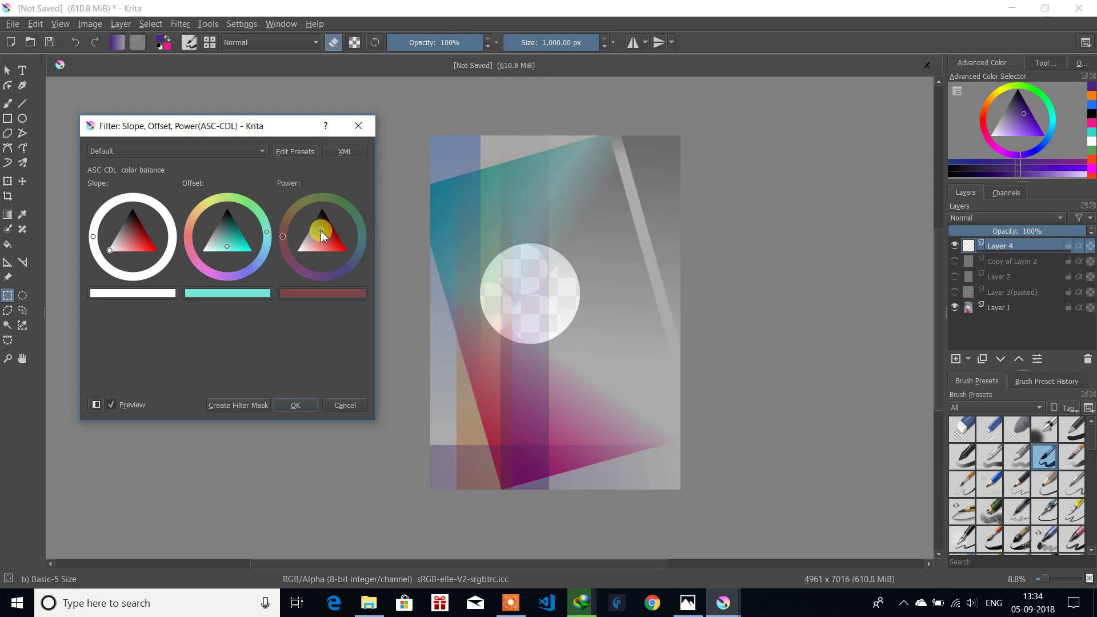
click(359, 229)
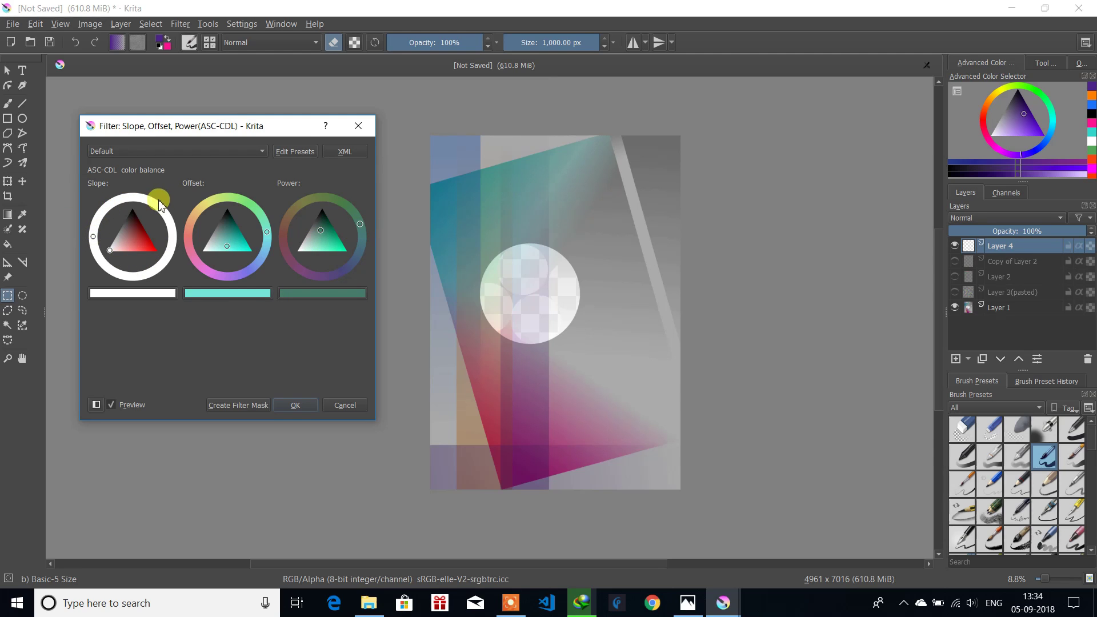
Step: Set the filter's slope colour to red #cb4343 and apply the filter
click(137, 293)
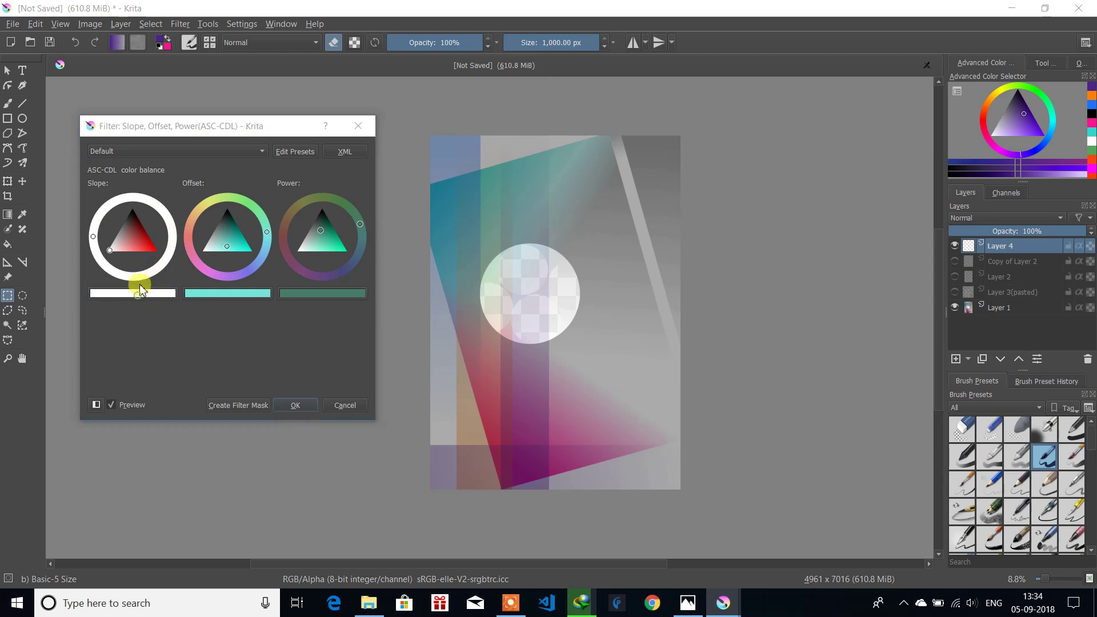
click(162, 217)
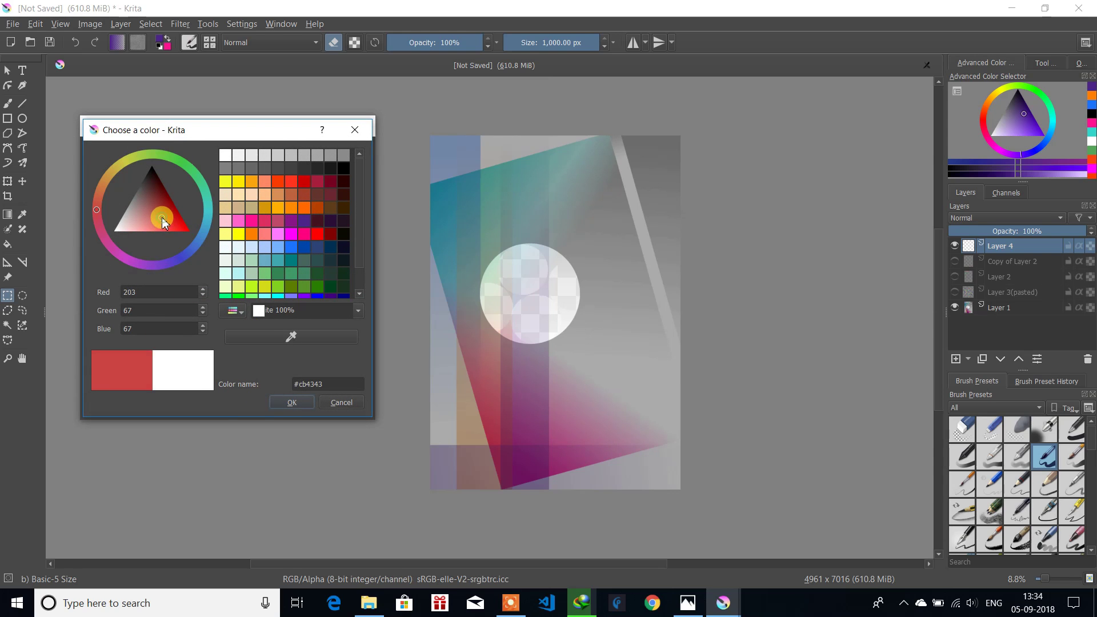
click(294, 402)
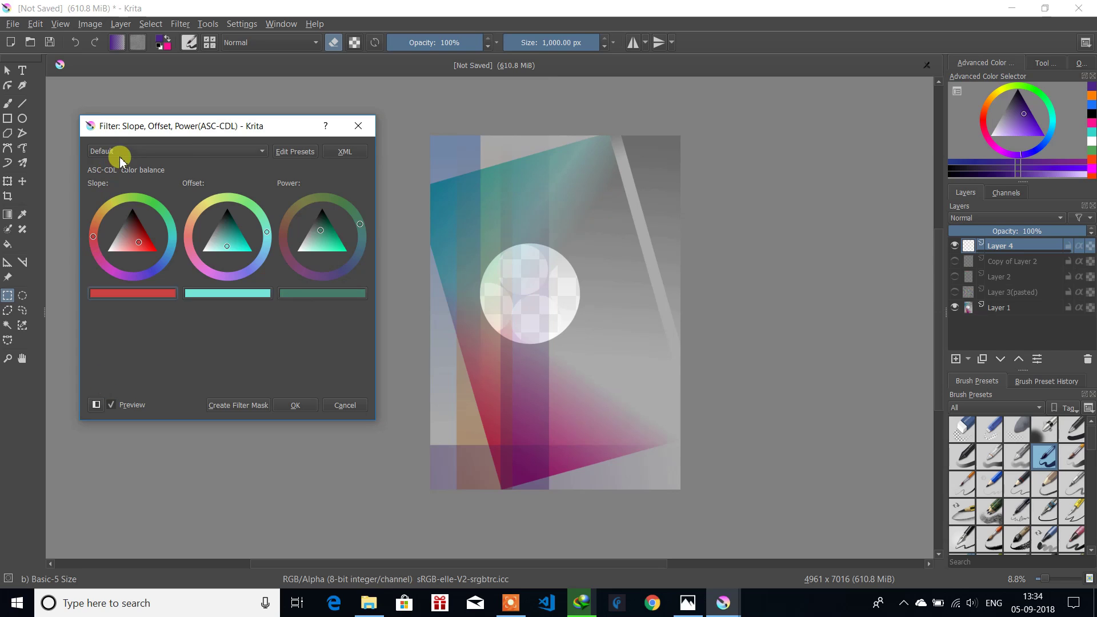
click(296, 405)
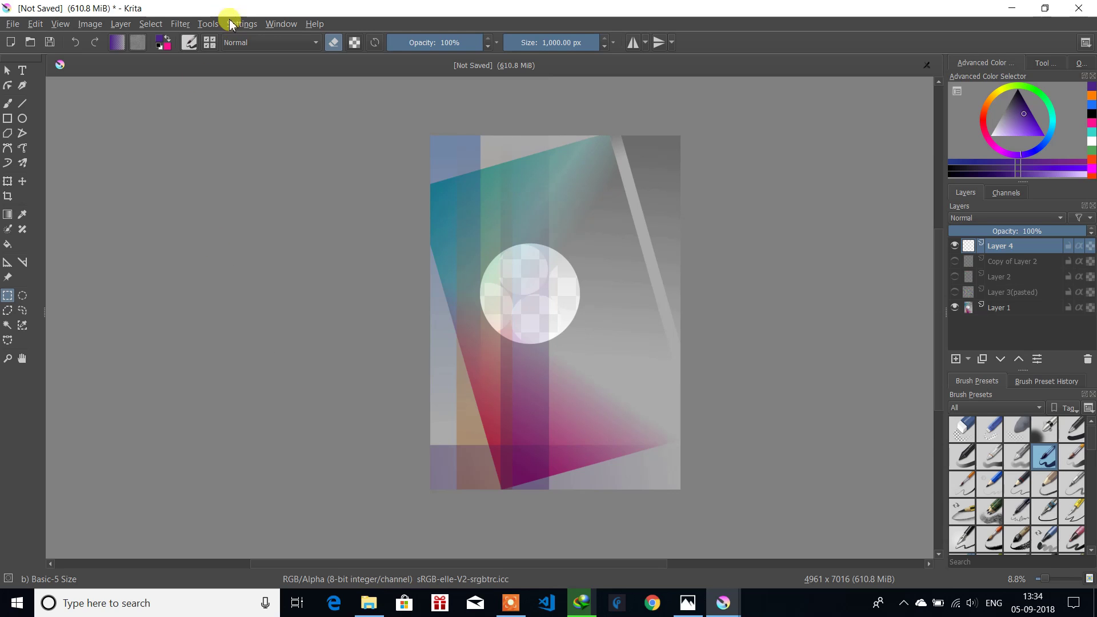
Step: Apply the Gaussian Noise Reducer filter to Layer 4 with threshold 10 and window size 2
click(152, 23)
mouse_move(178, 24)
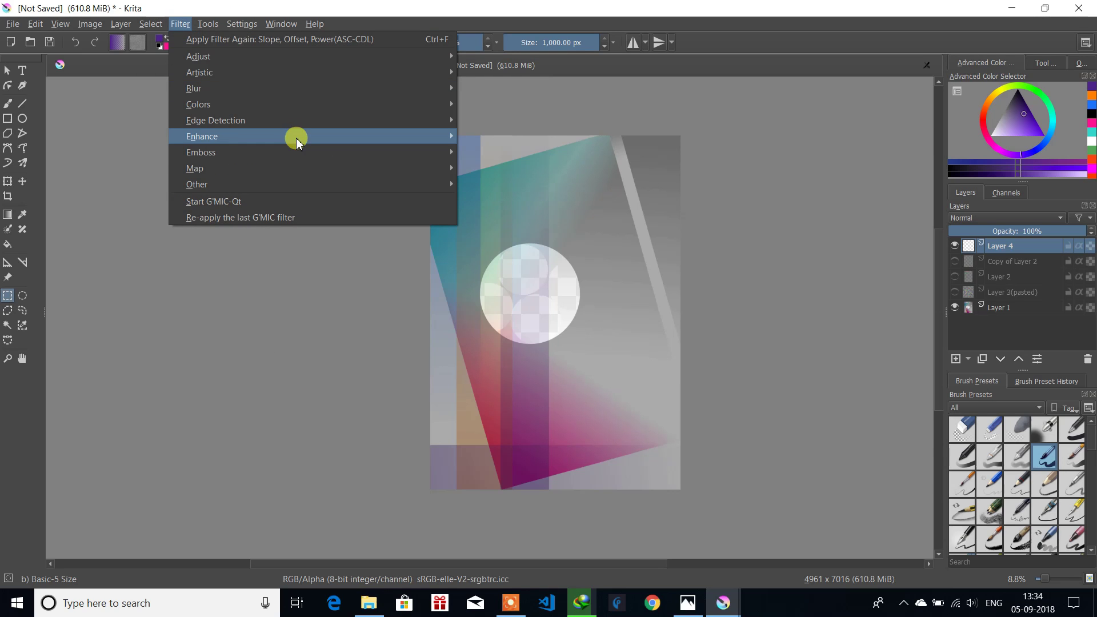
mouse_move(296, 141)
click(537, 136)
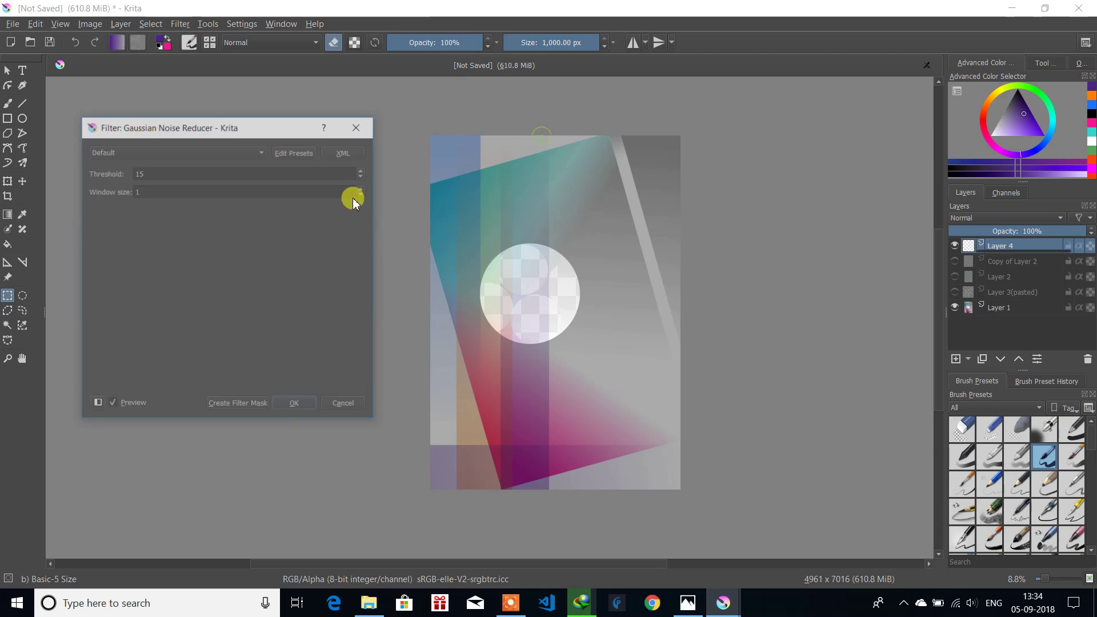
click(211, 173)
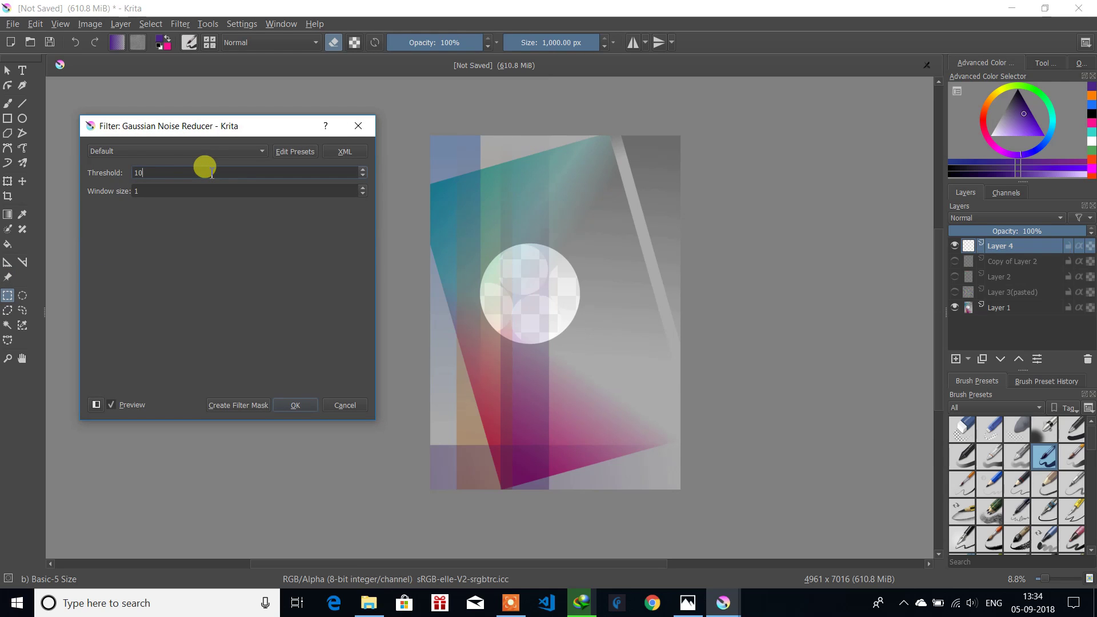
click(213, 192)
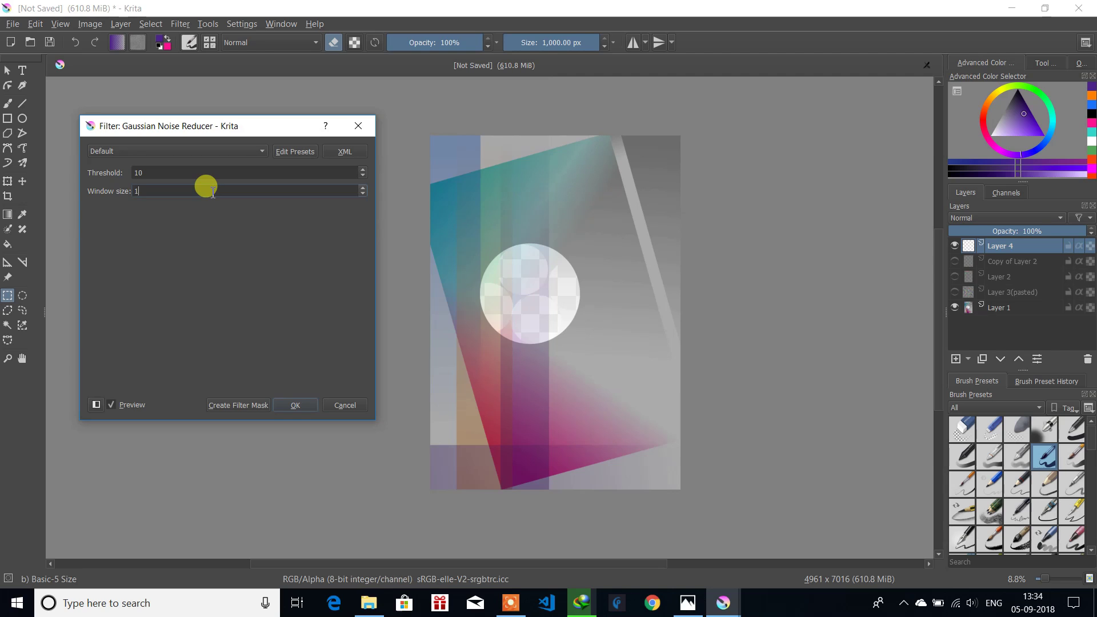
text(2)
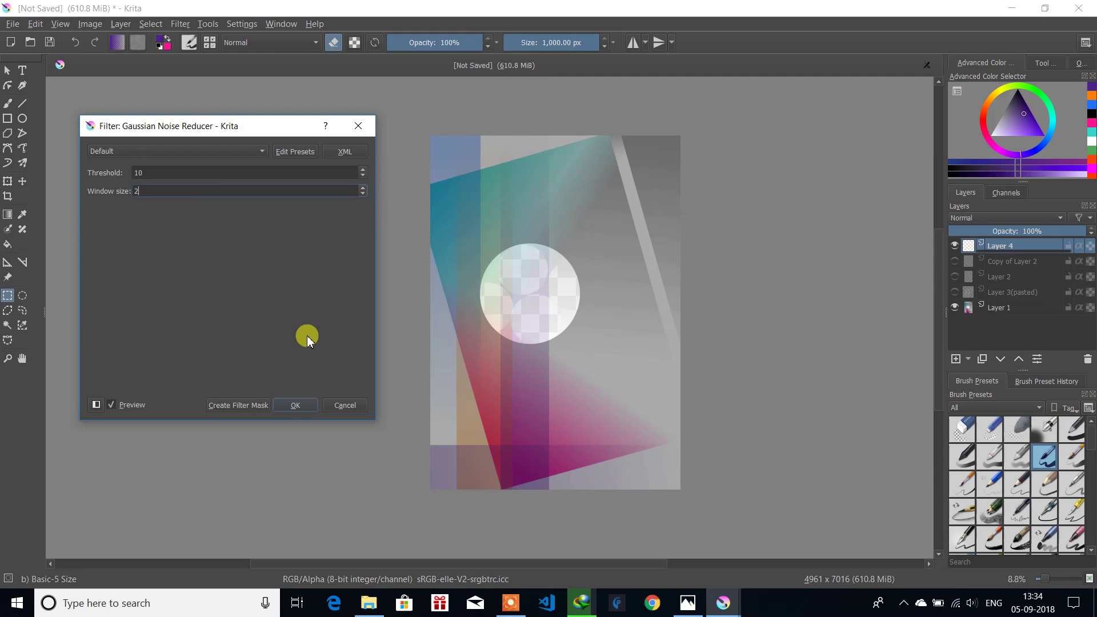
click(111, 405)
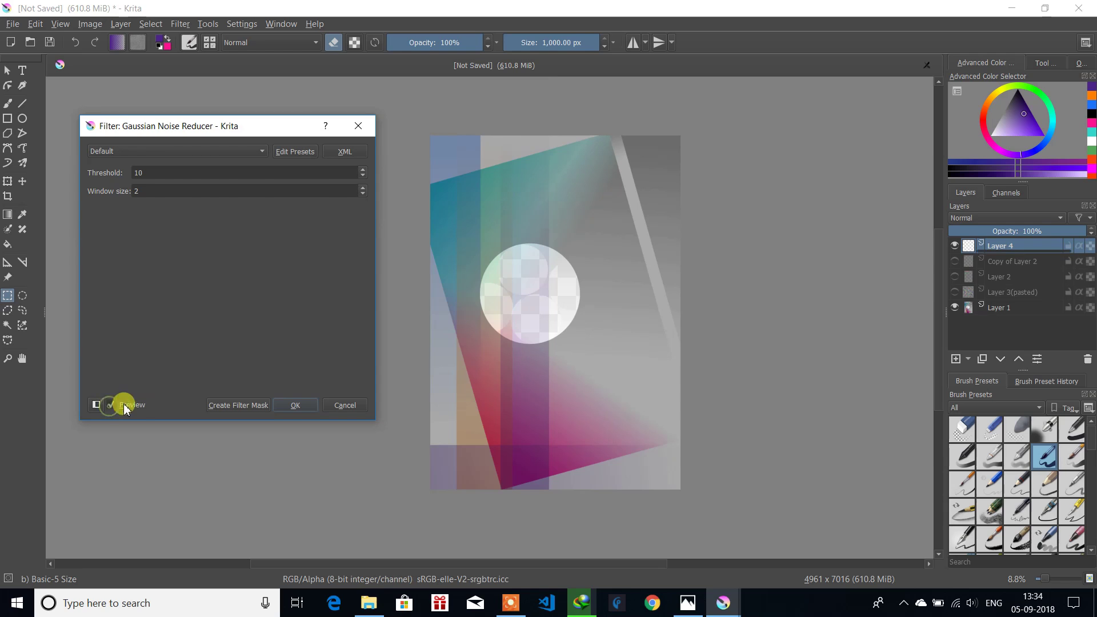
click(297, 405)
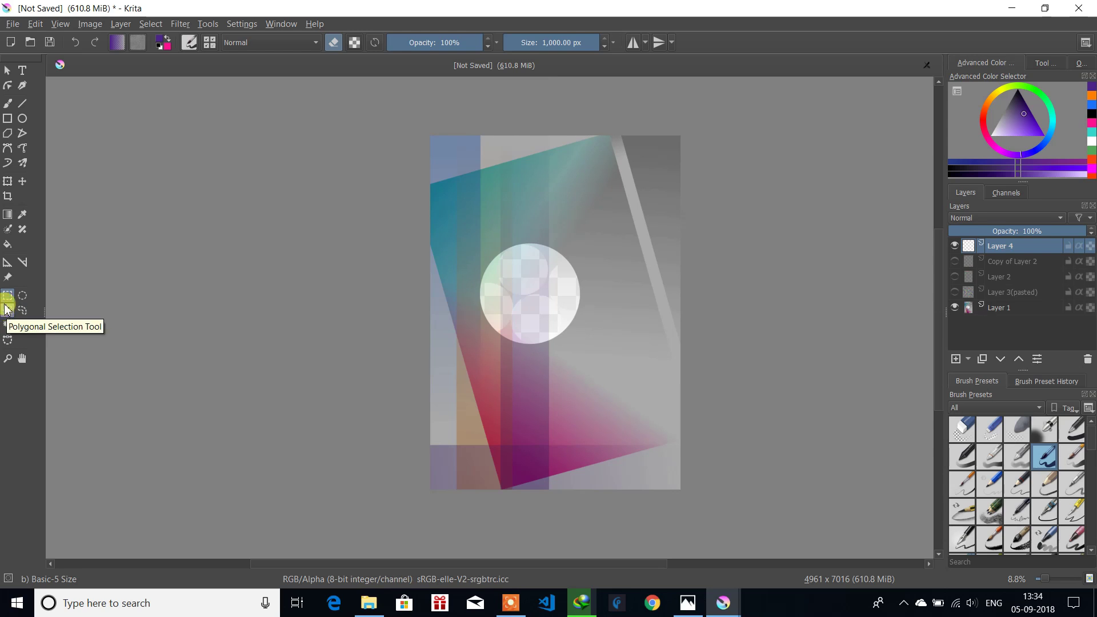
Step: Make a large elliptical selection over the upper-left part of the artwork, overlapping the white circle
click(26, 298)
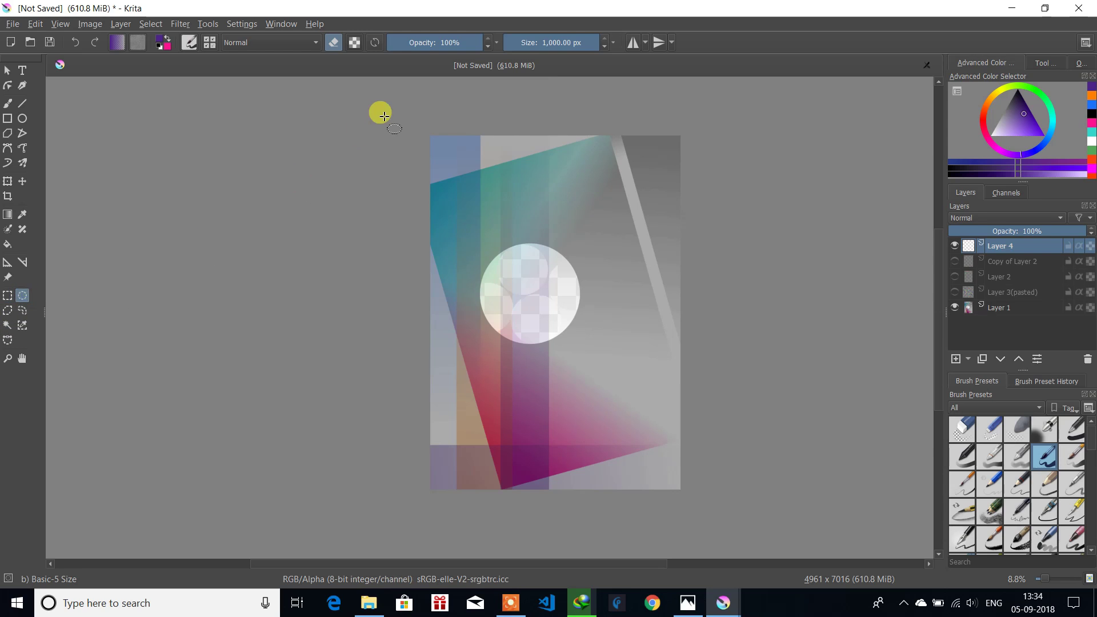
drag(387, 112, 584, 298)
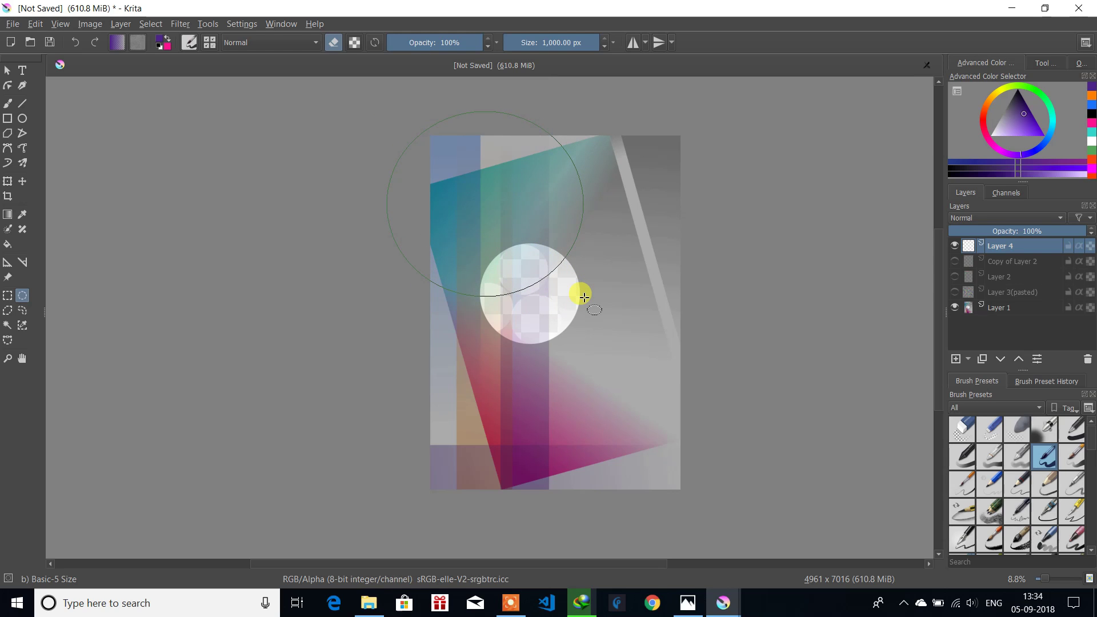
drag(583, 298, 583, 298)
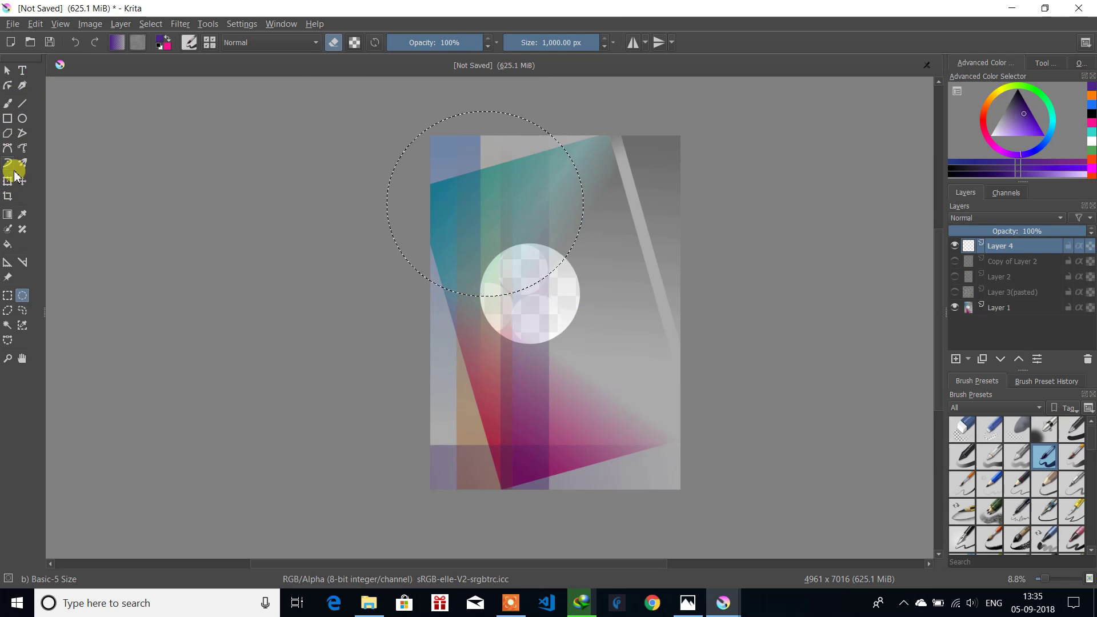
Step: Turn off eraser mode and fill the elliptical selection with purple Freehand Brush strokes at 37% opacity
click(8, 104)
click(332, 43)
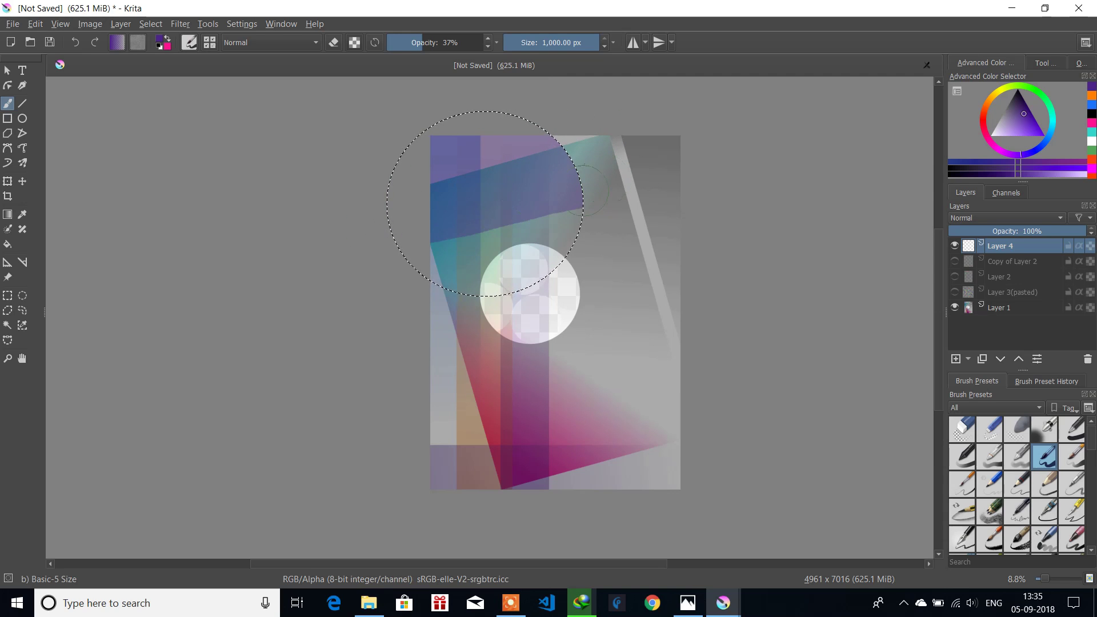
drag(615, 212, 502, 262)
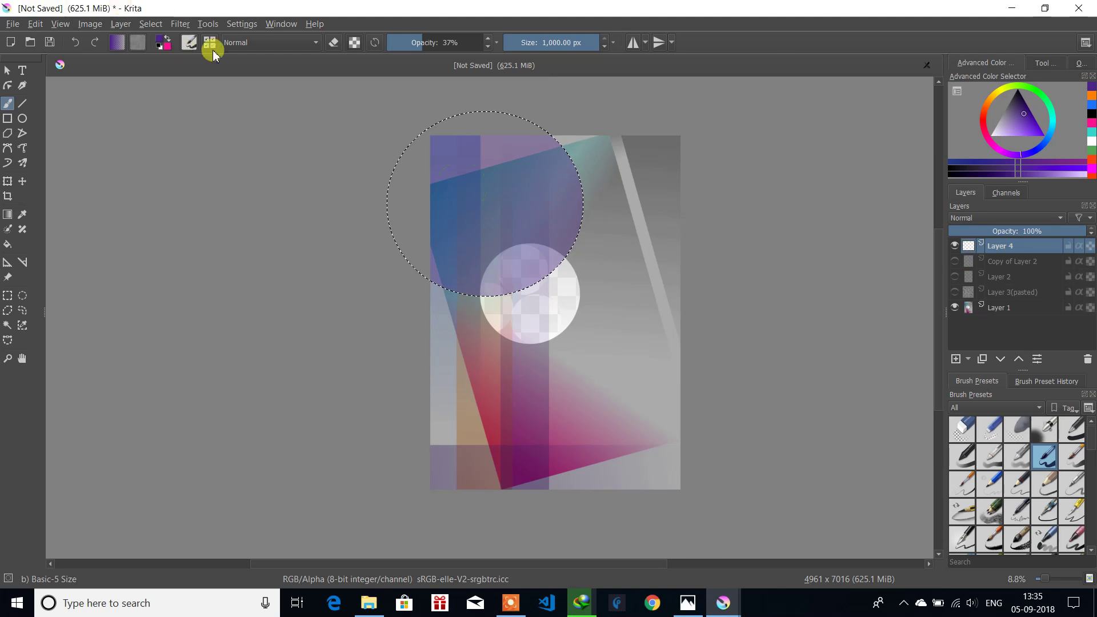
Step: Reset the colours to black and white and paint overlapping translucent black brush strokes across the elliptical selection
click(162, 49)
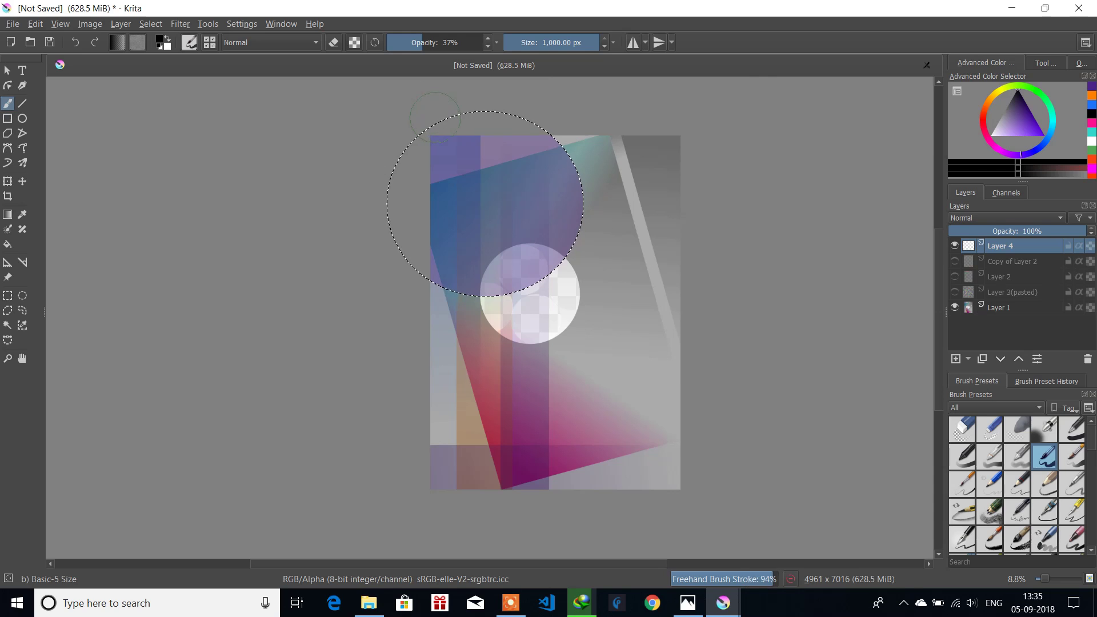
drag(445, 146, 565, 237)
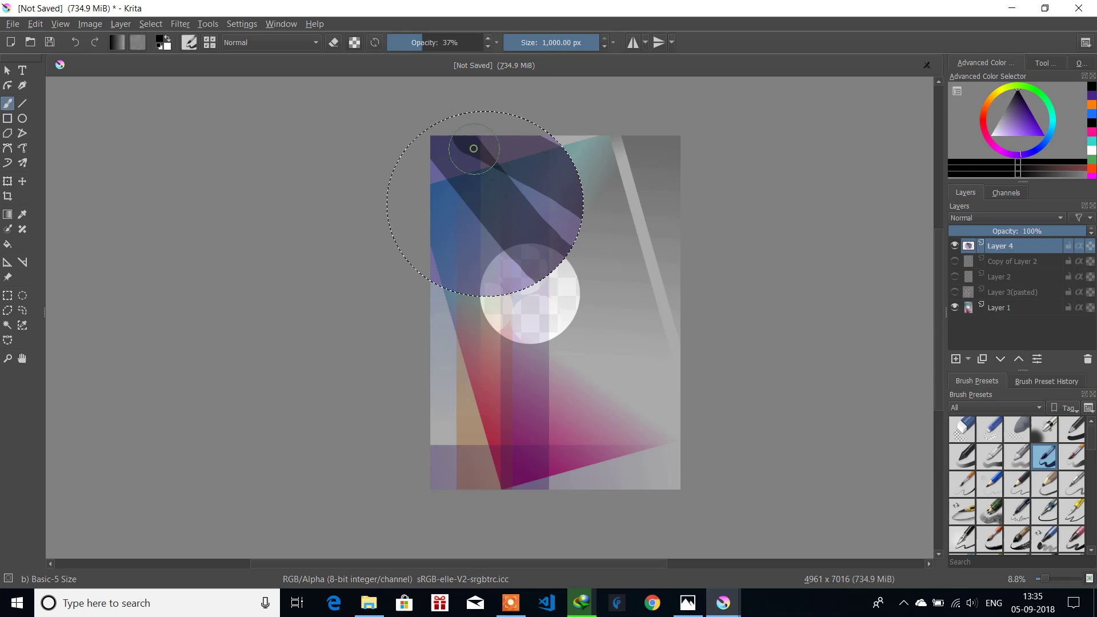
drag(473, 149, 571, 226)
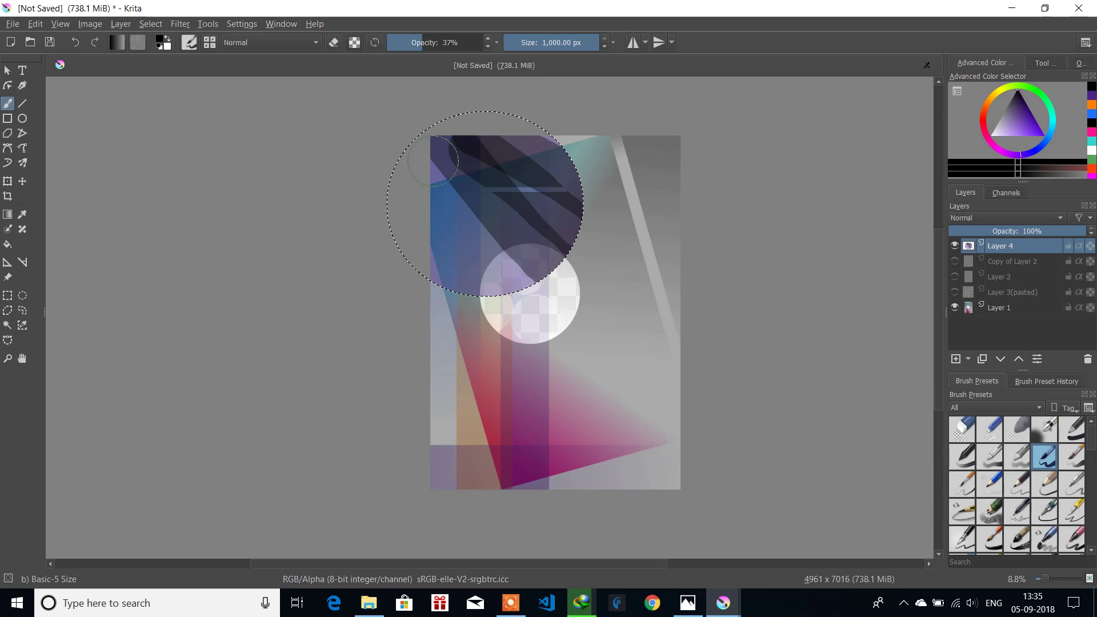
drag(449, 152, 454, 283)
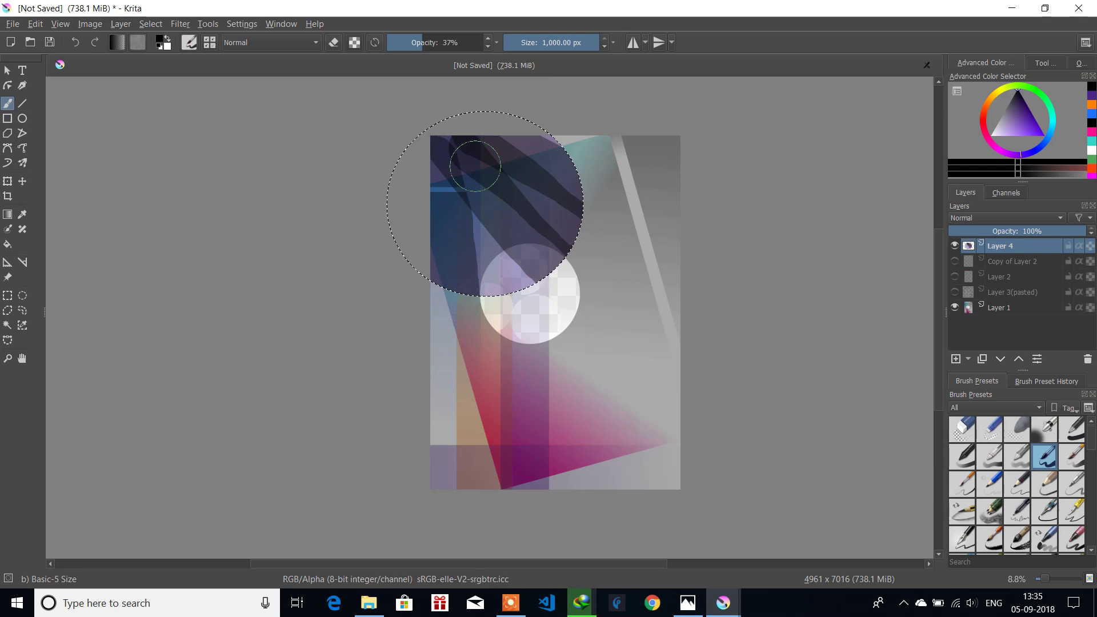
drag(475, 166, 454, 285)
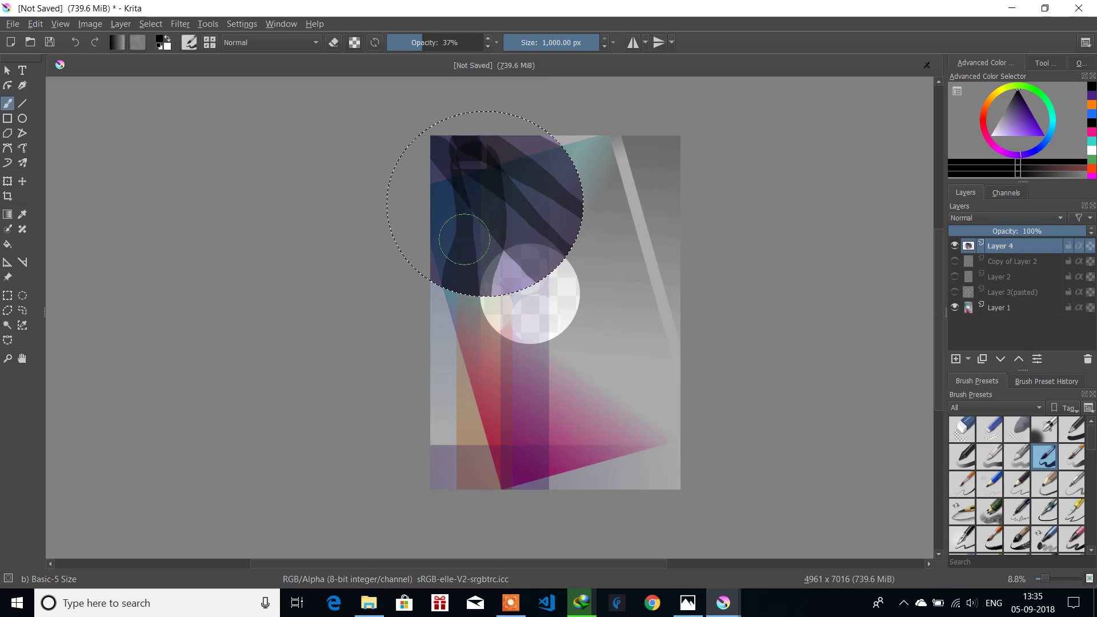
mouse_move(474, 148)
mouse_down()
mouse_move(490, 277)
mouse_move(559, 262)
mouse_up()
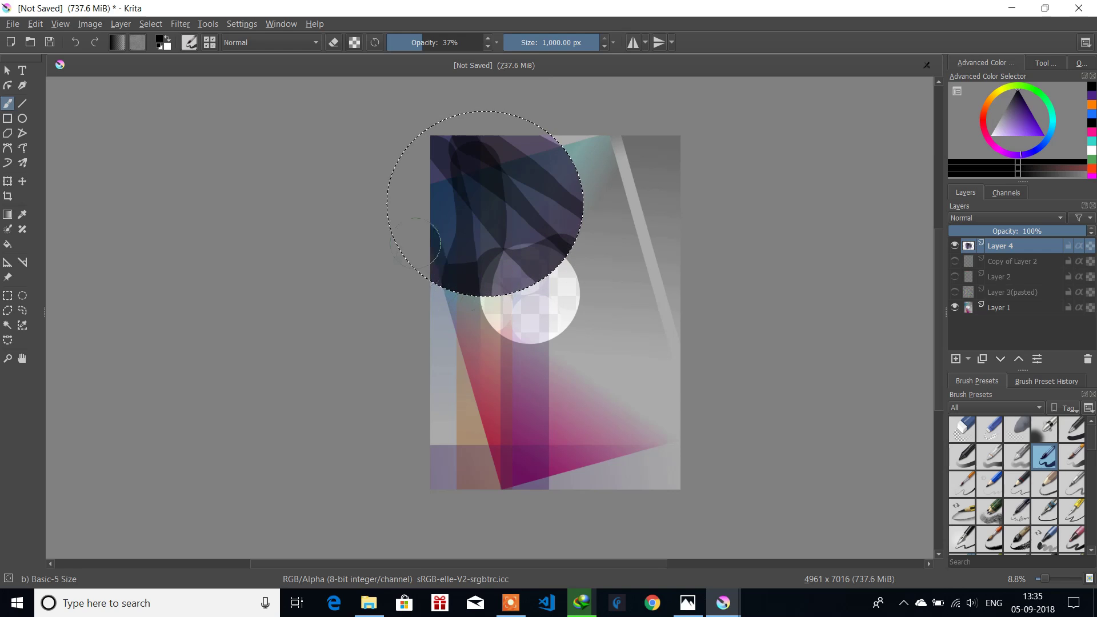
mouse_move(416, 241)
mouse_down()
mouse_move(426, 120)
mouse_move(565, 135)
mouse_up()
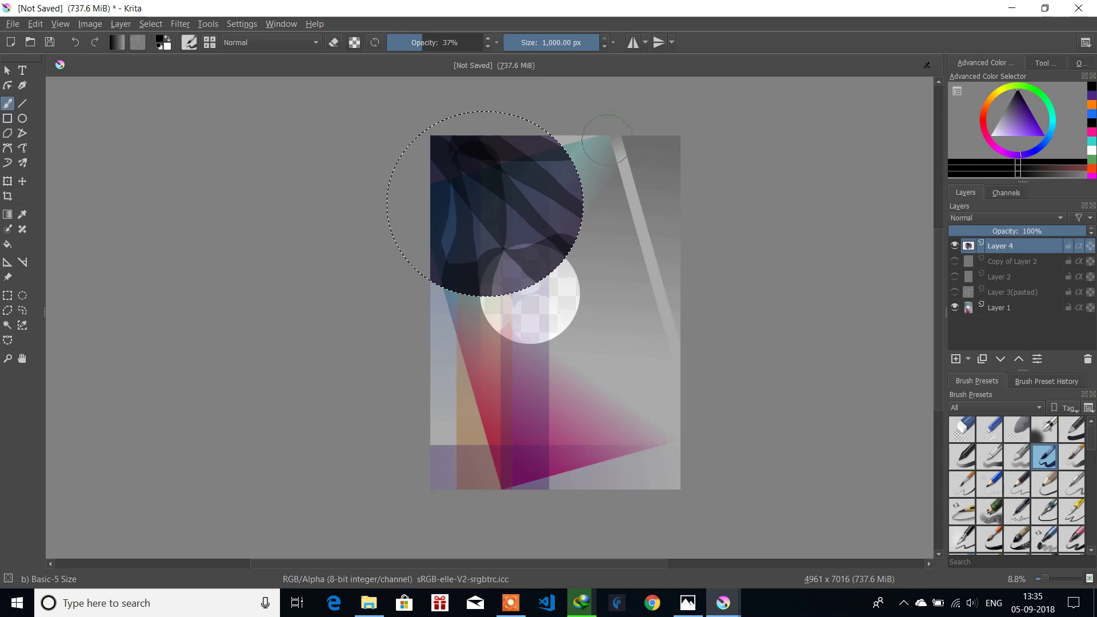
drag(497, 140, 544, 147)
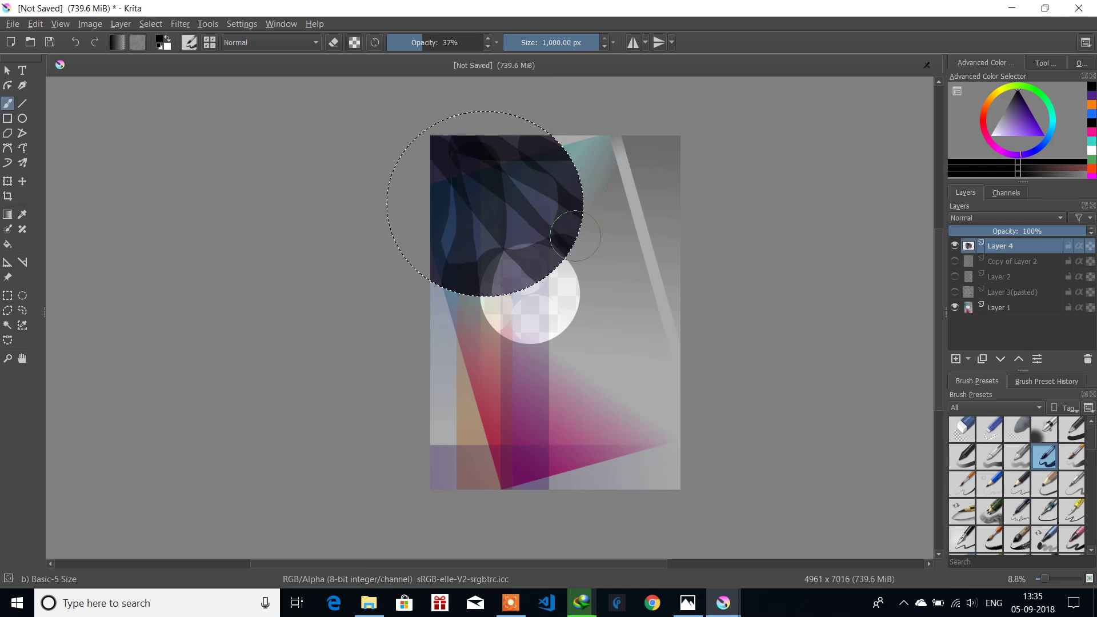
mouse_move(575, 236)
mouse_down()
mouse_move(528, 277)
mouse_move(403, 297)
mouse_up()
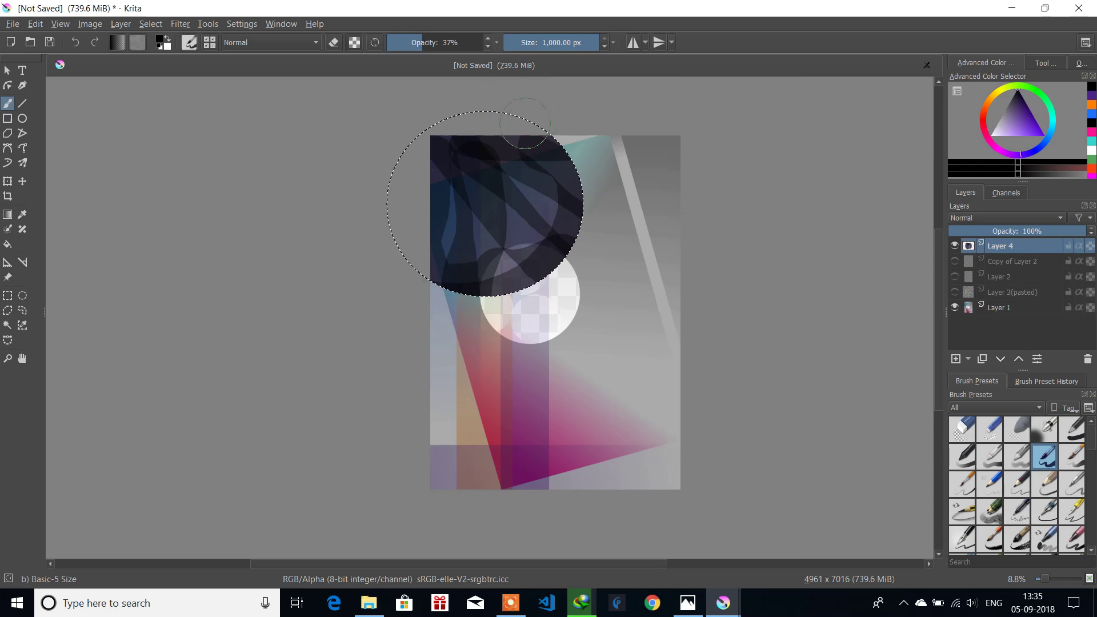
Step: Set the foreground colour to teal #31b8af and paint a broad curved stroke through the elliptical selection
click(162, 43)
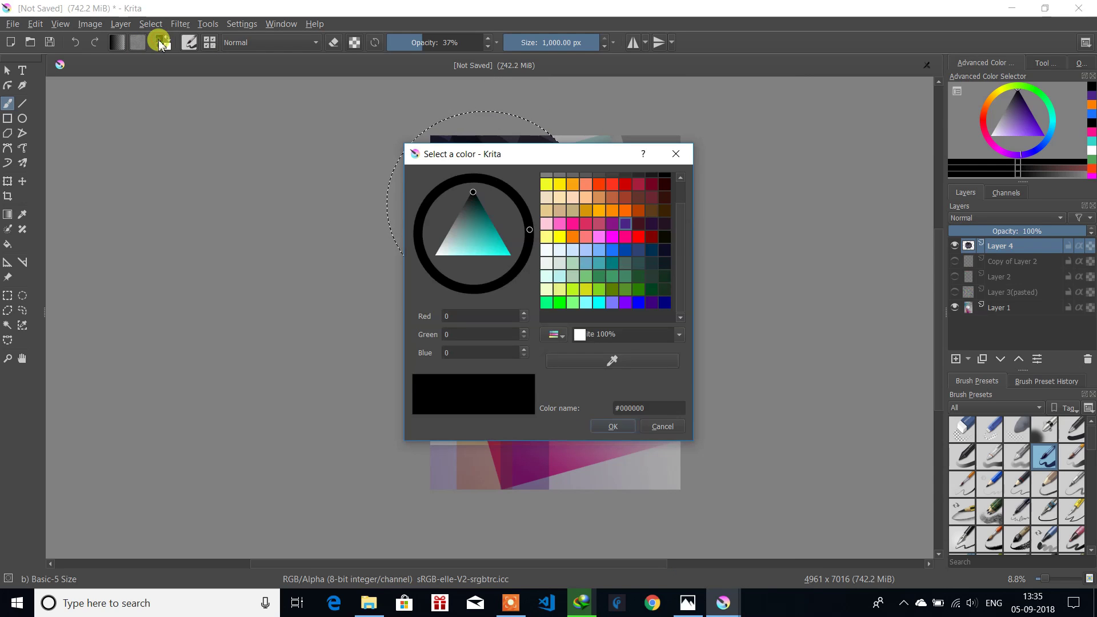
drag(472, 225, 485, 238)
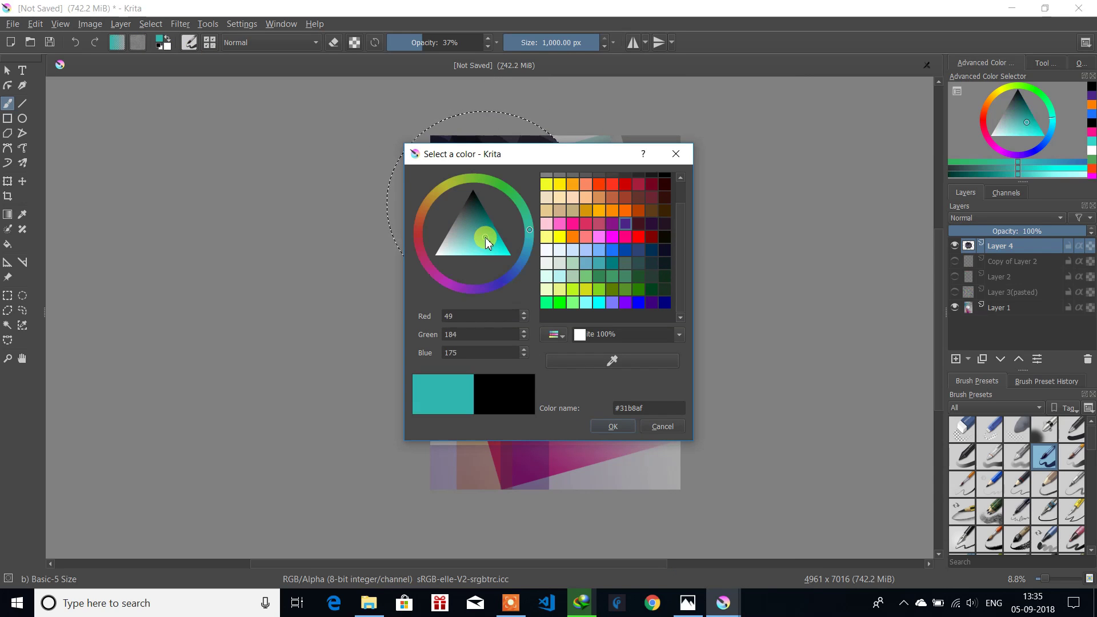
click(612, 426)
mouse_move(502, 143)
mouse_down()
mouse_move(495, 157)
mouse_move(523, 171)
mouse_move(533, 212)
mouse_move(503, 246)
mouse_move(457, 269)
mouse_move(417, 263)
mouse_up()
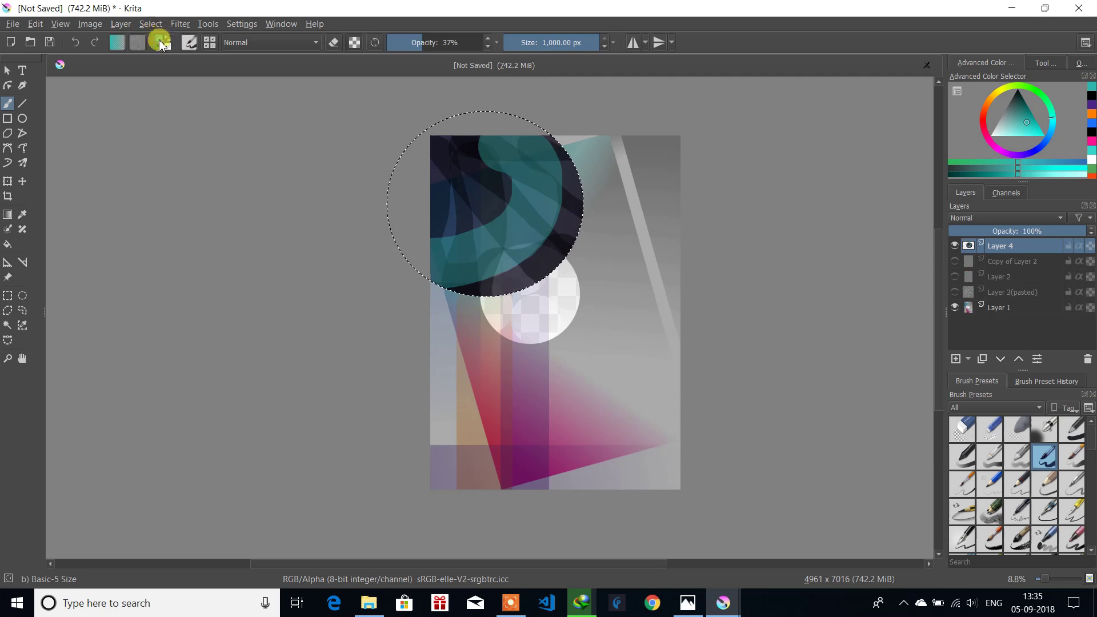
Step: Change the foreground colour to green #31b834 and paint a curved stroke along the inner side of the teal band
click(161, 39)
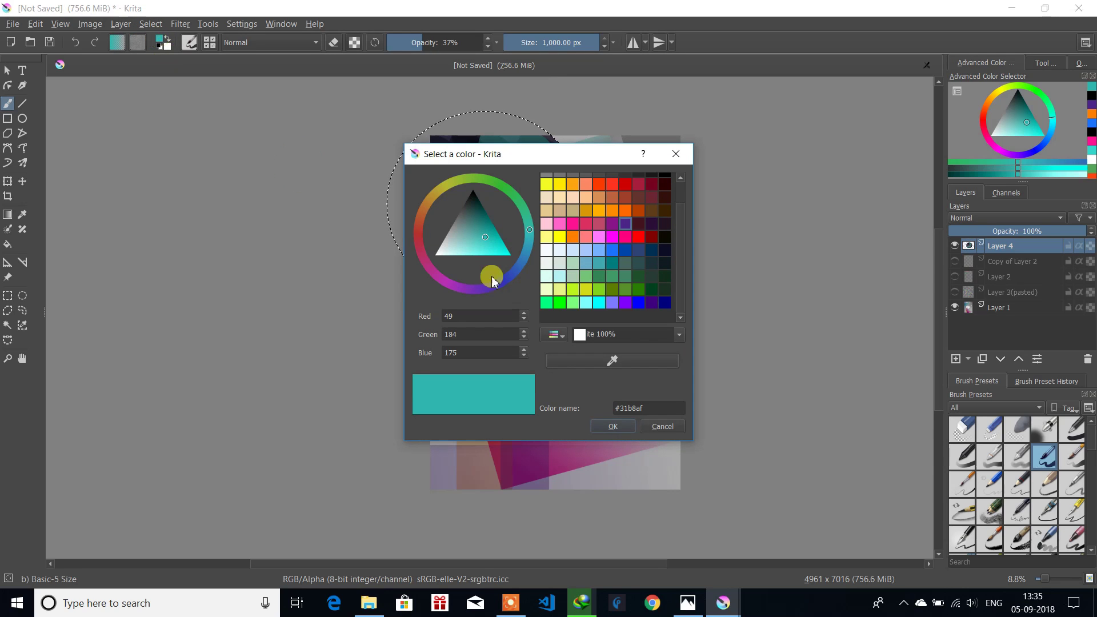
click(503, 185)
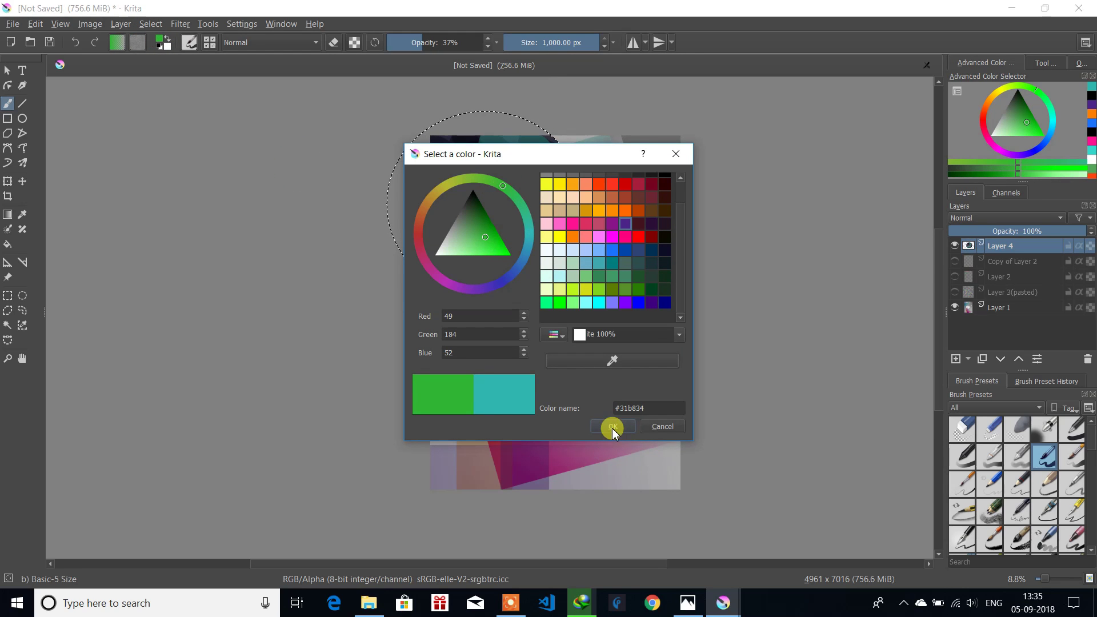
click(613, 426)
mouse_move(481, 155)
mouse_down()
mouse_move(505, 183)
mouse_move(497, 228)
mouse_move(440, 260)
mouse_up()
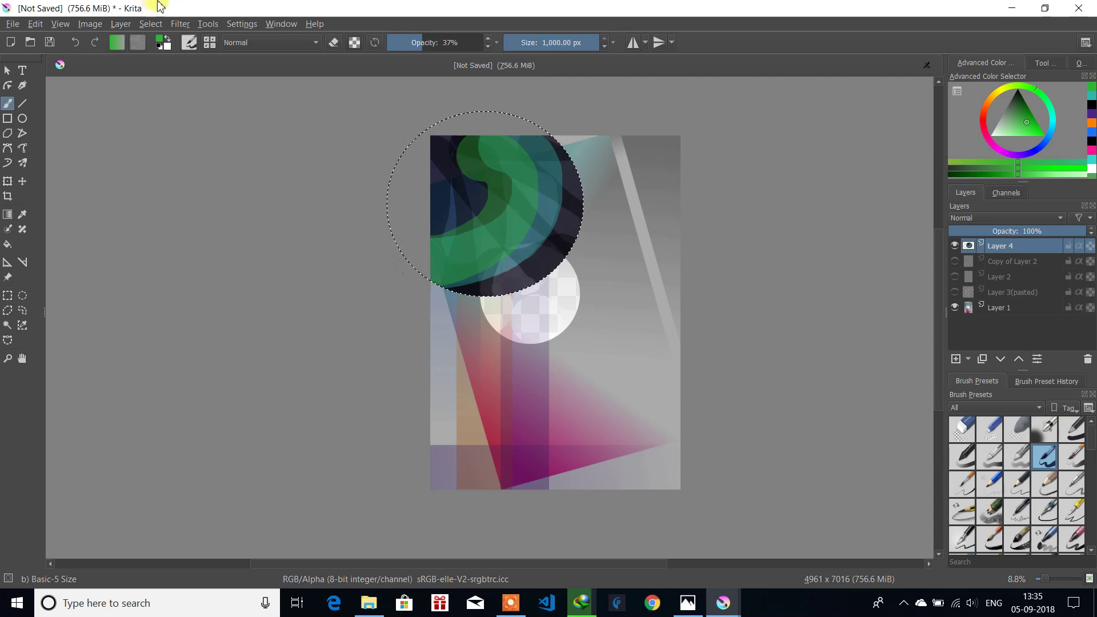
Step: Pick pink #ff7dff as the foreground colour and paint over the inner area enclosed by the green band
click(158, 45)
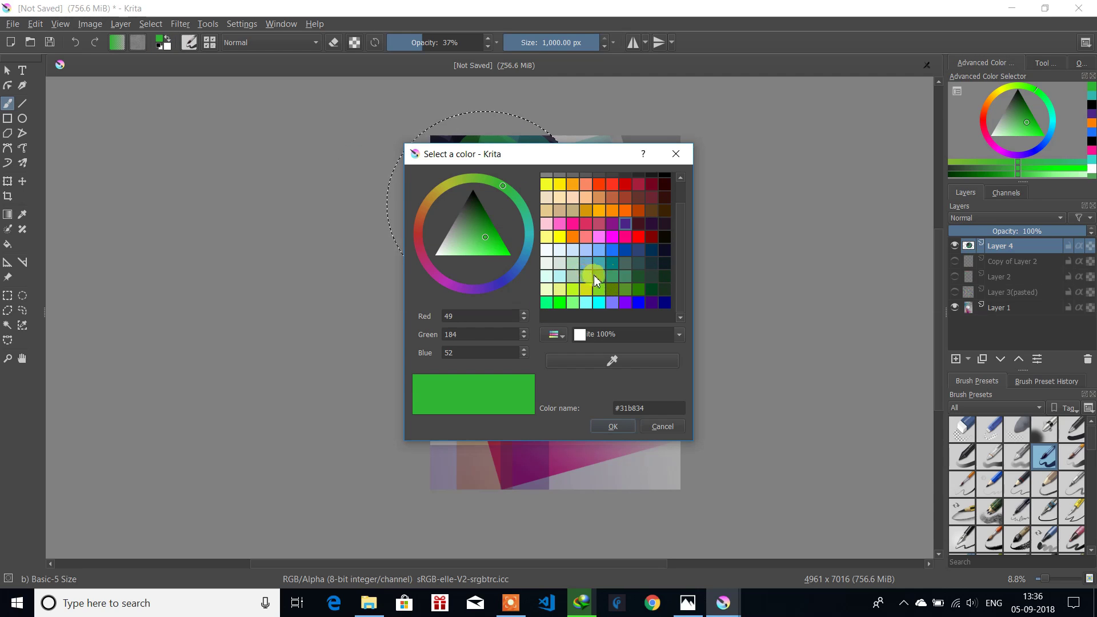
click(598, 240)
click(608, 425)
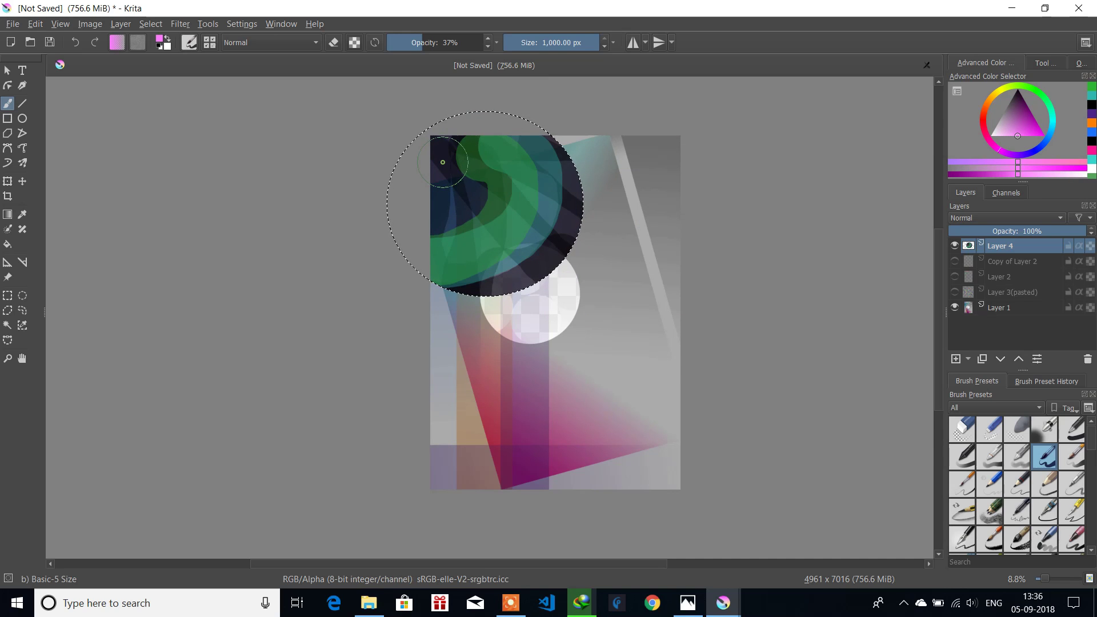
drag(462, 211, 455, 228)
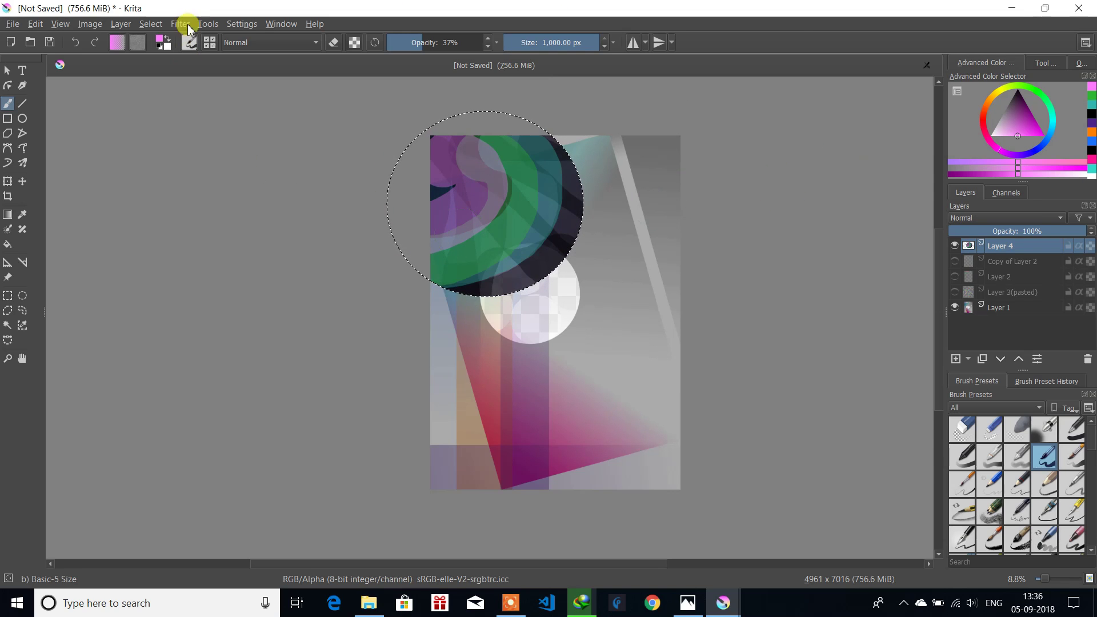
Step: Pick red #d00000 as the foreground colour and paint along the upper-right edge of the elliptical selection
click(159, 39)
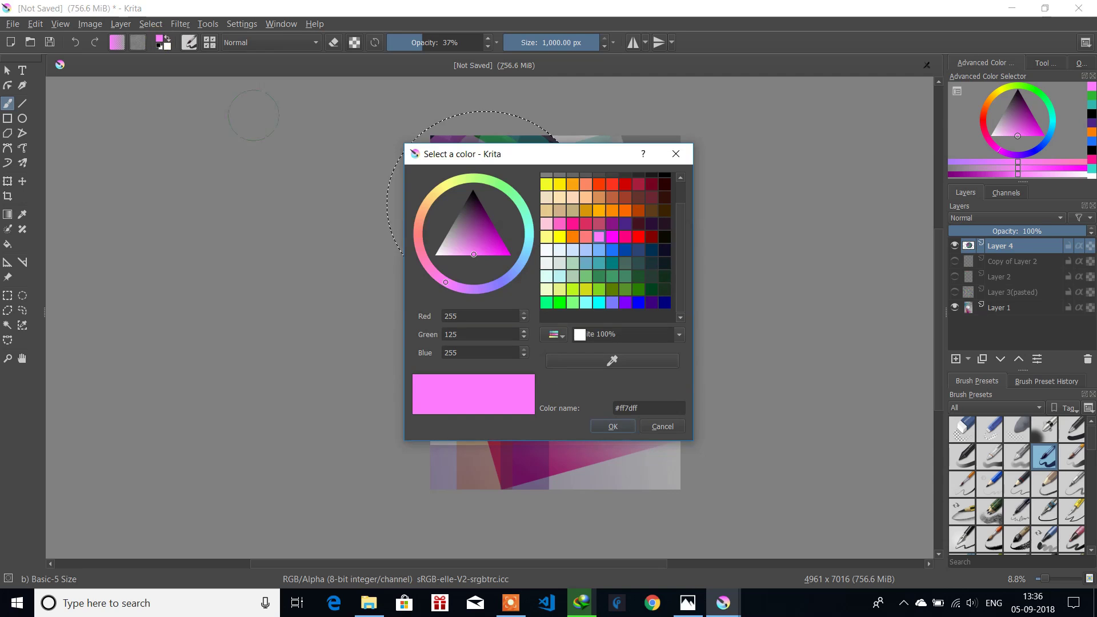
click(629, 186)
click(612, 427)
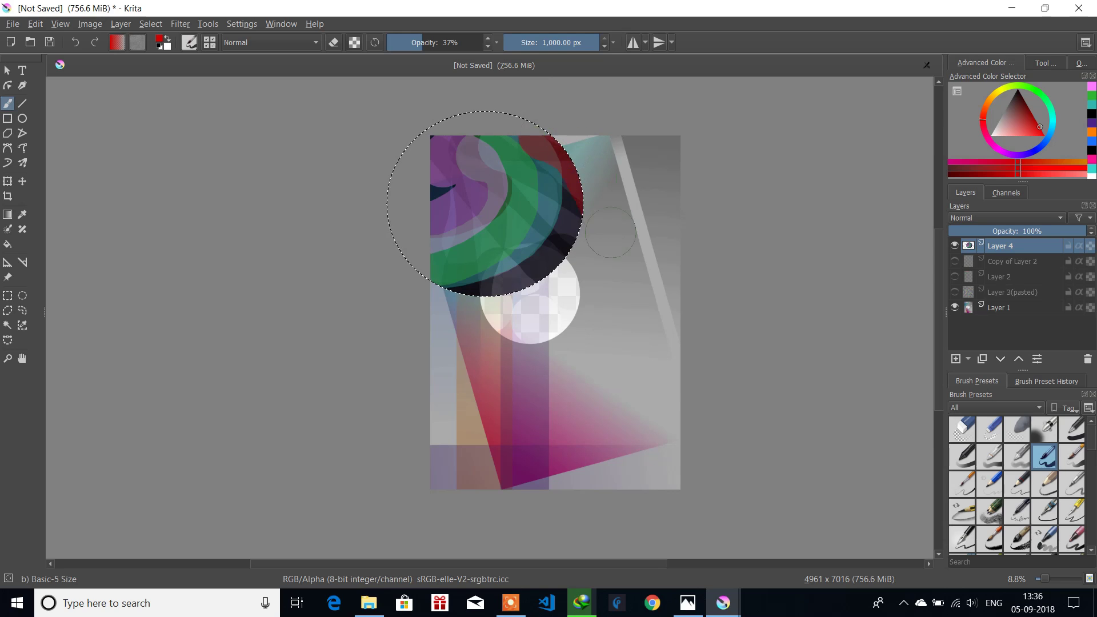
drag(611, 232, 600, 276)
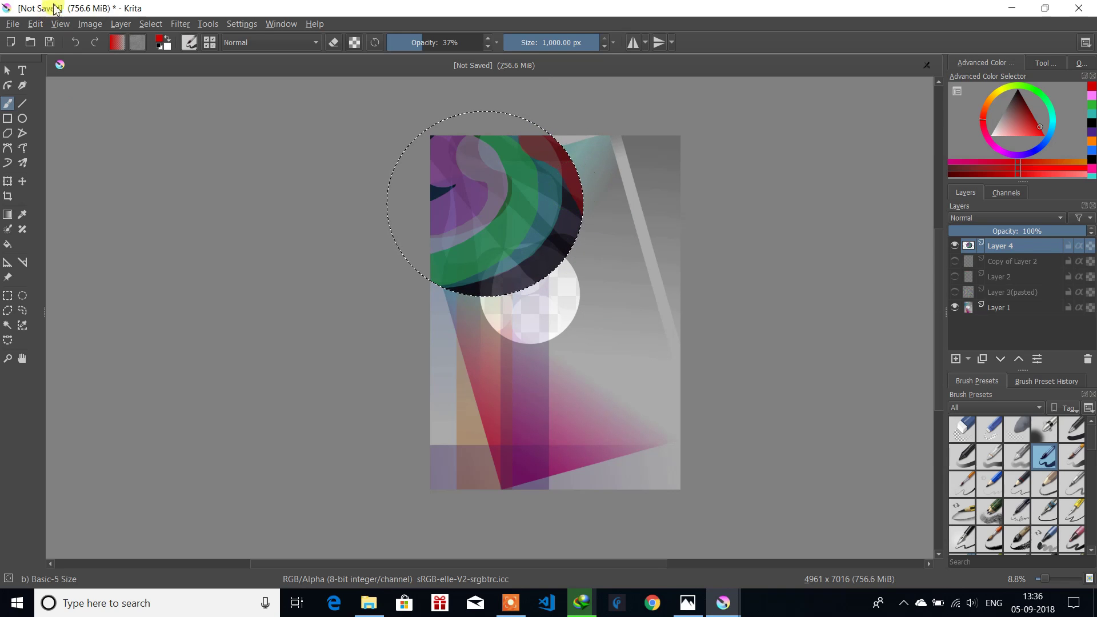
Step: Pick a grey palette colour and paint translucent strokes across the upper part of the elliptical selection
click(159, 38)
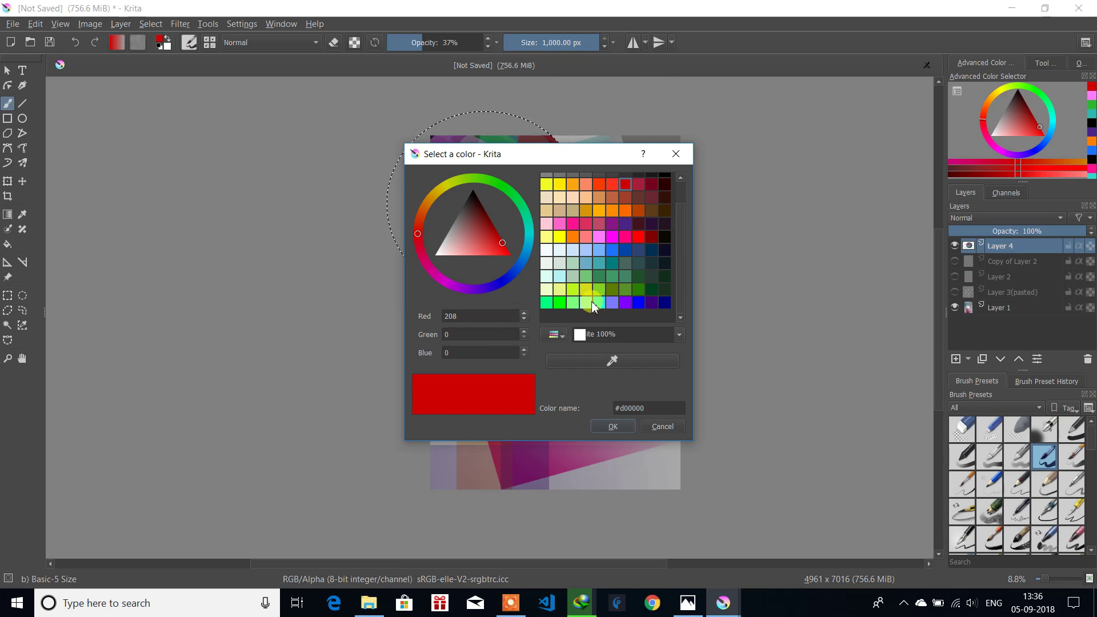
scroll(590, 206, up, 1)
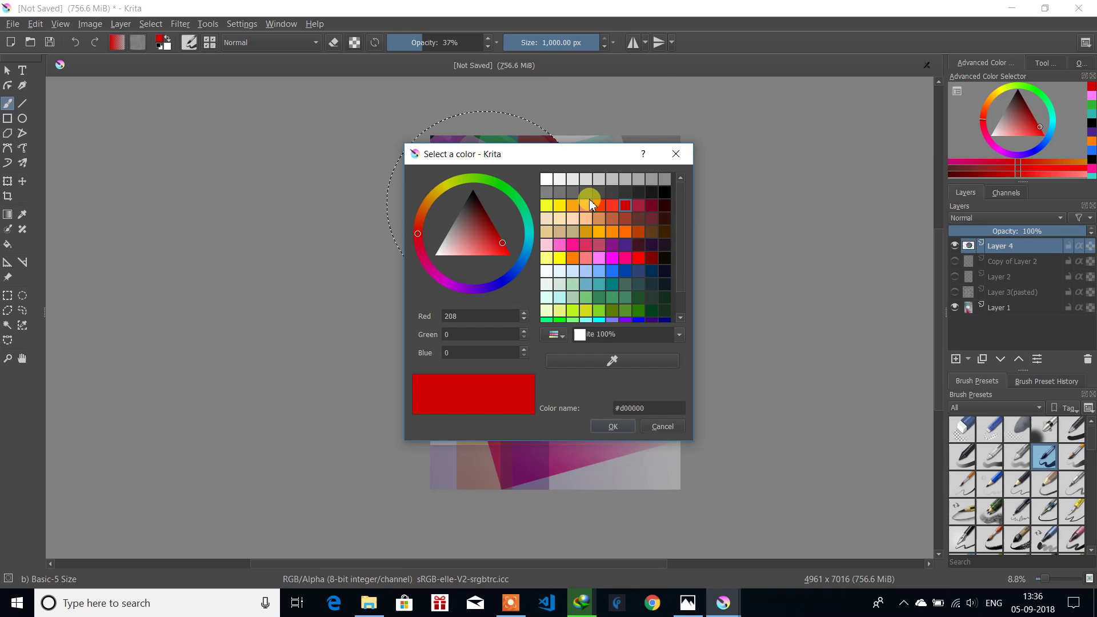
click(547, 192)
click(610, 428)
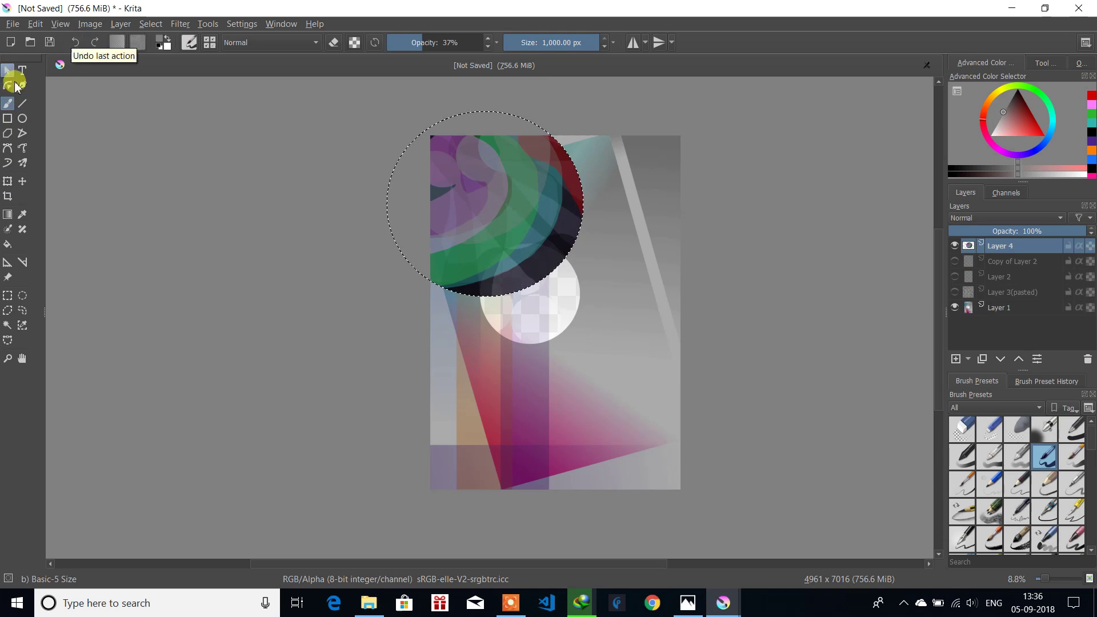
Step: Remove the elliptical selection, select a narrow full-height vertical strip through the left of the coloured circle, and clear it on Layer 4
click(9, 296)
click(201, 195)
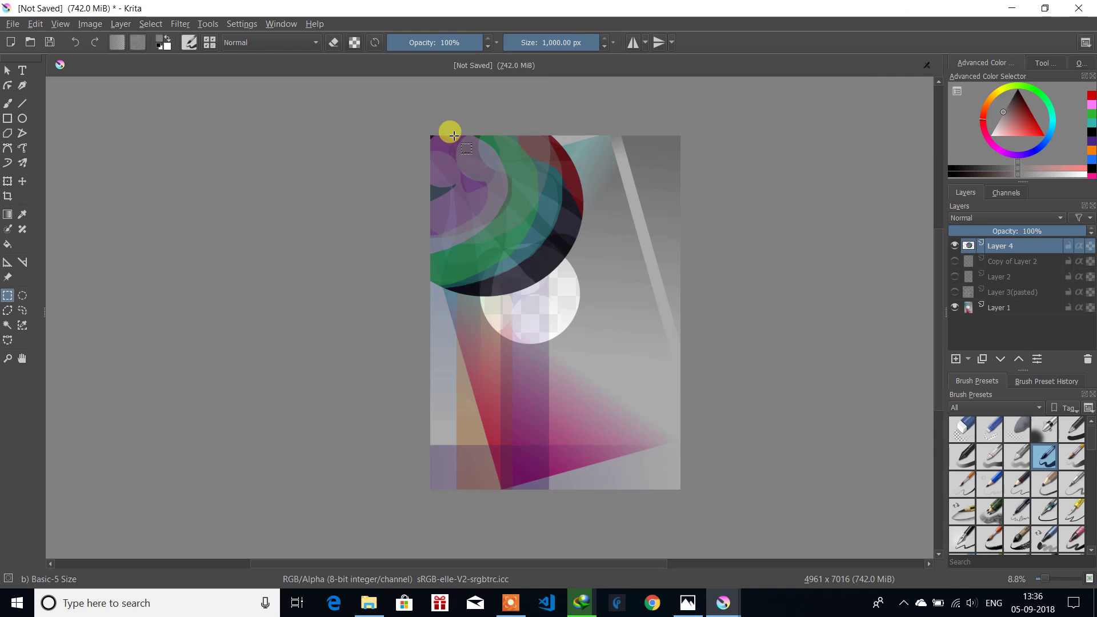
drag(456, 133, 465, 507)
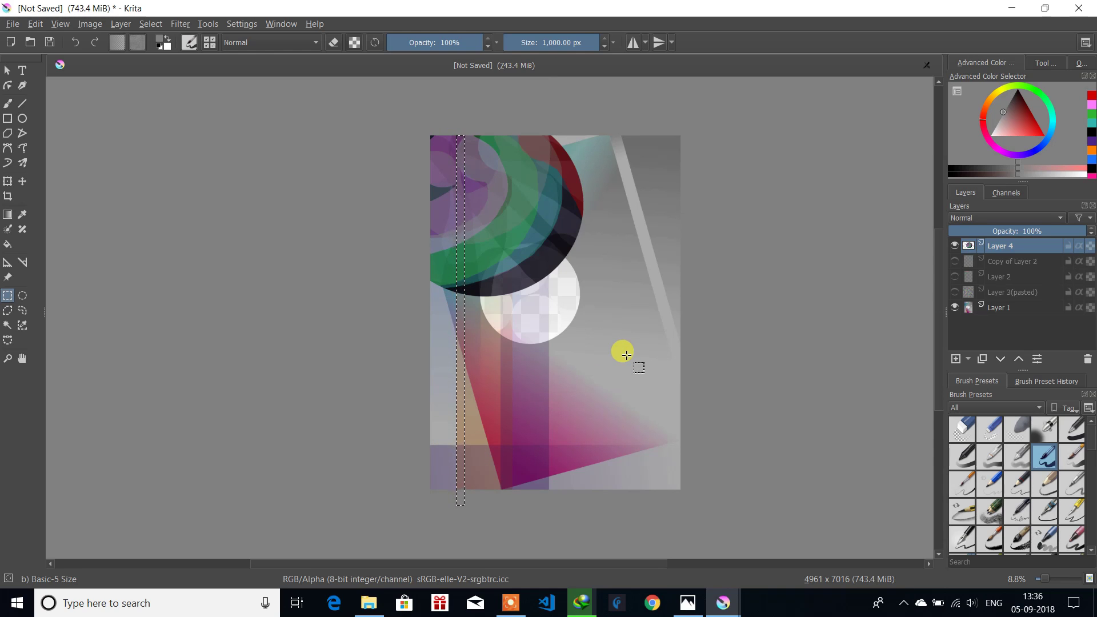
right_click(460, 219)
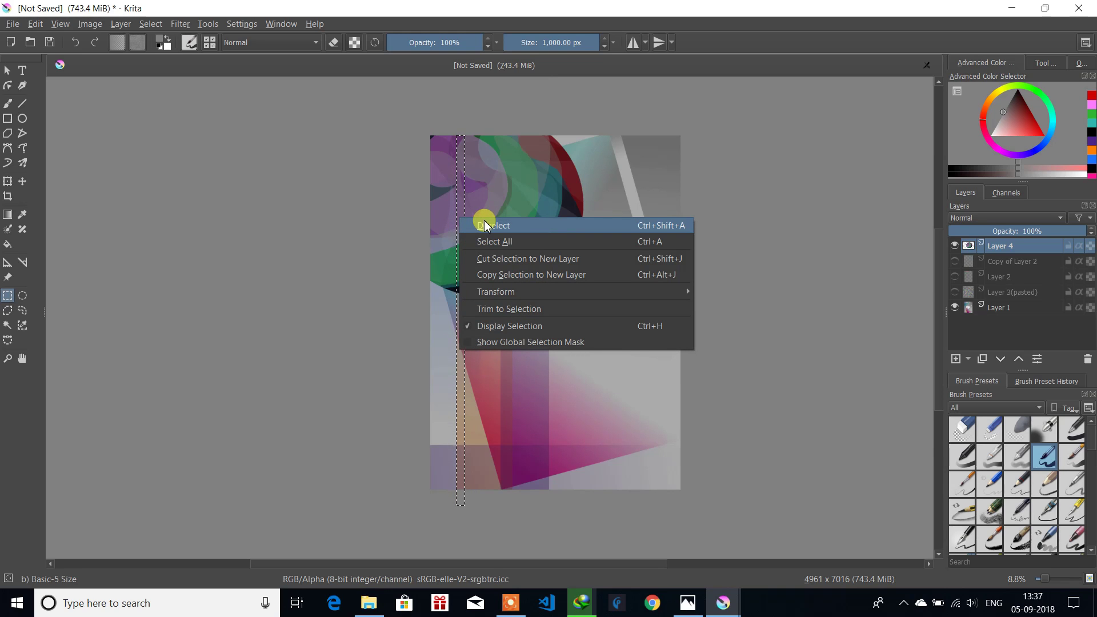
click(35, 26)
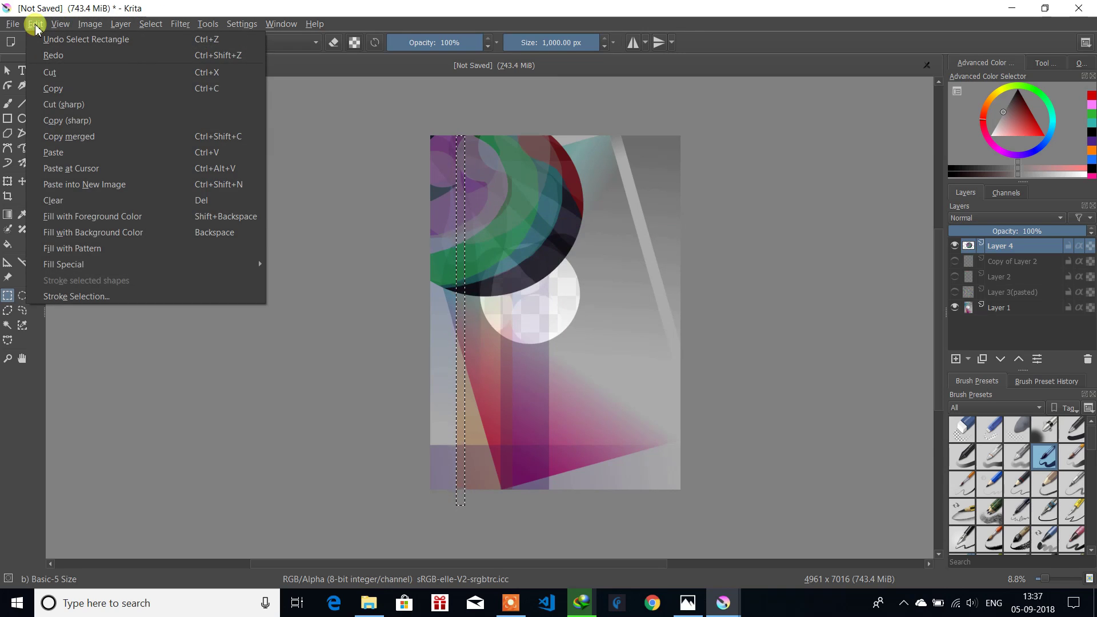
click(60, 196)
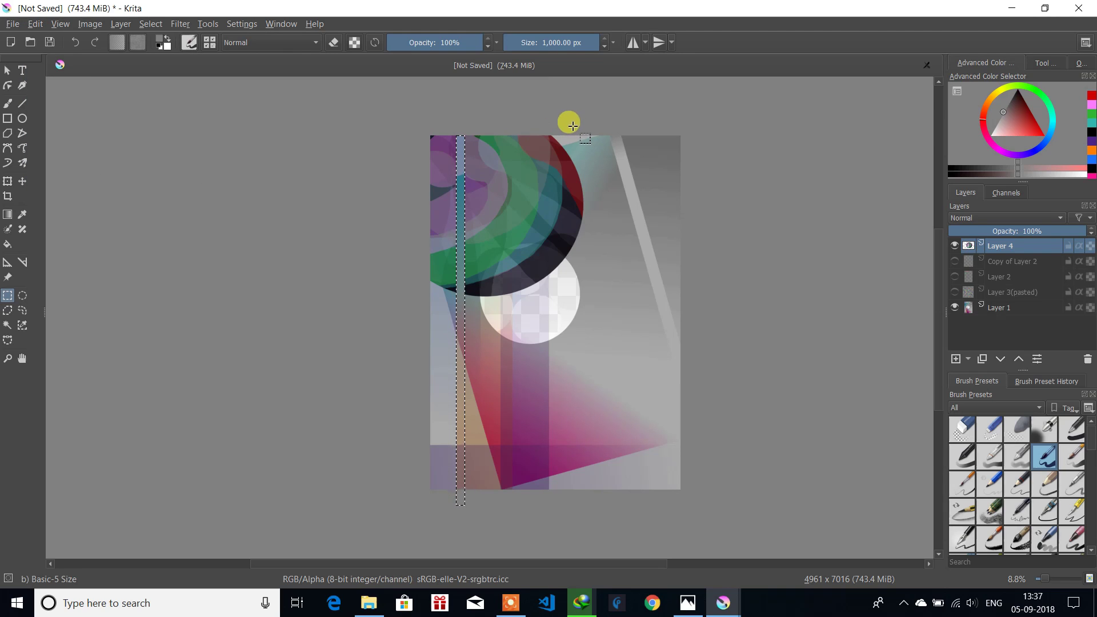
Step: Clear the same vertical strip on Layer 1 and remove the selection
click(1014, 308)
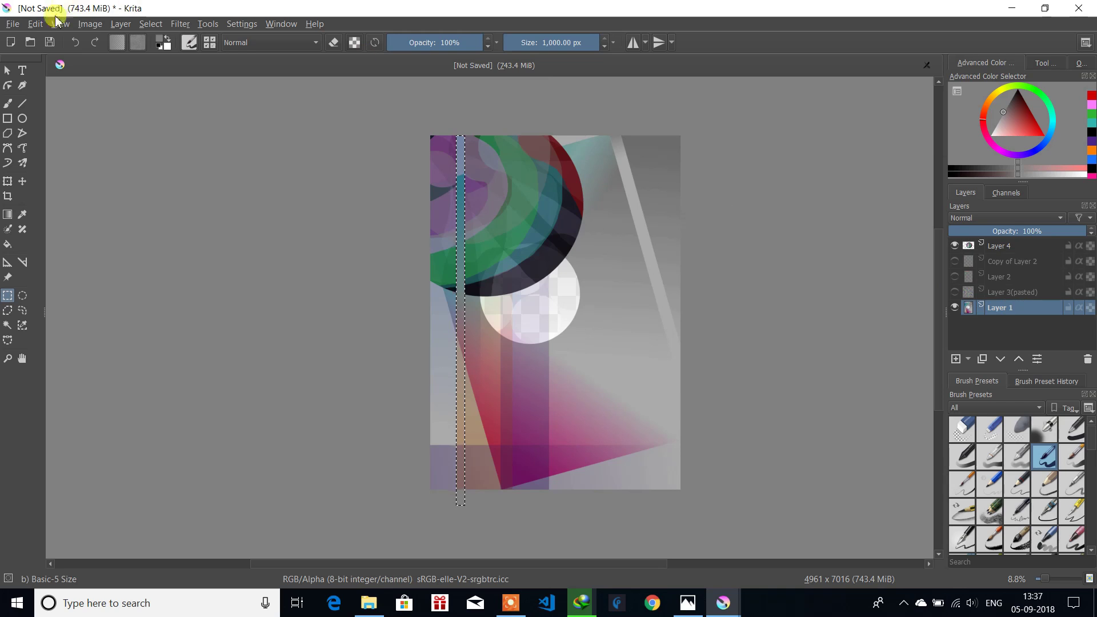
click(35, 24)
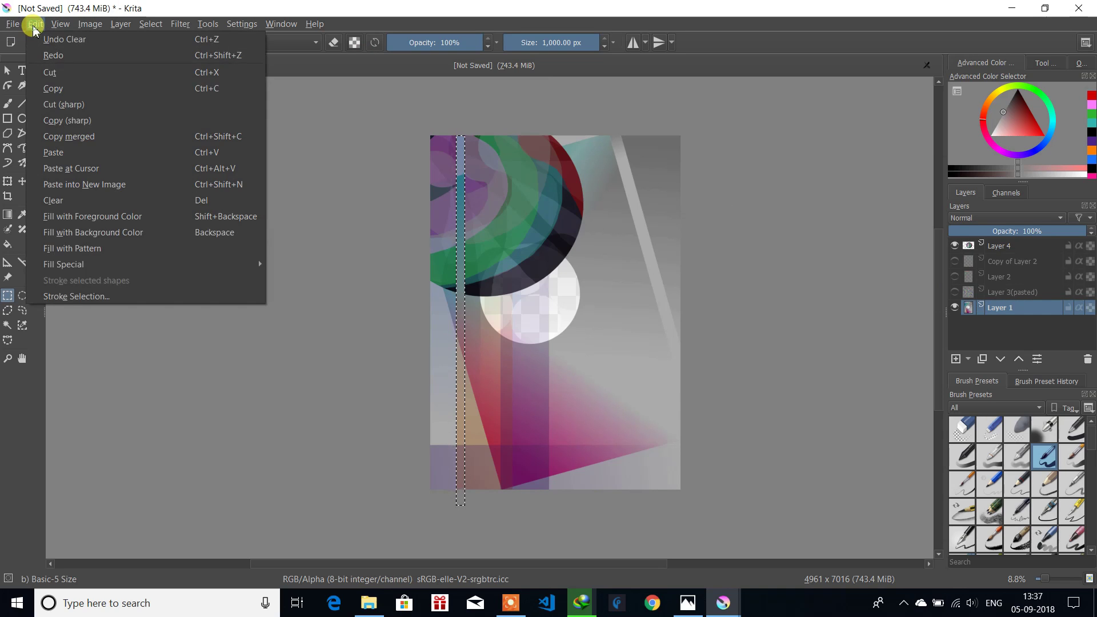
click(90, 200)
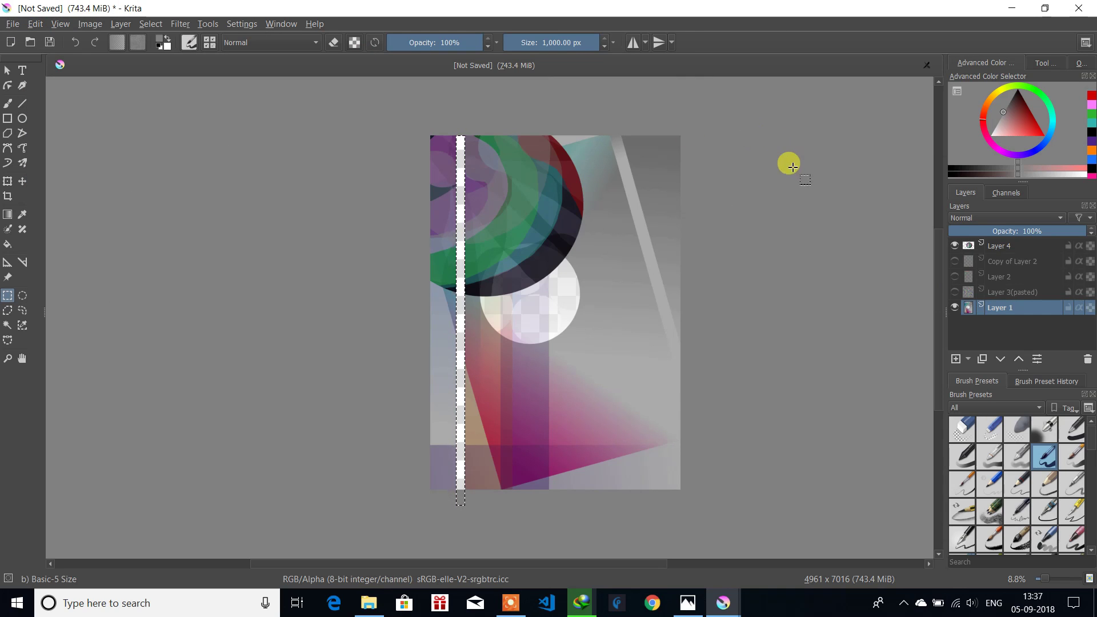
key(ctrl+shift+a)
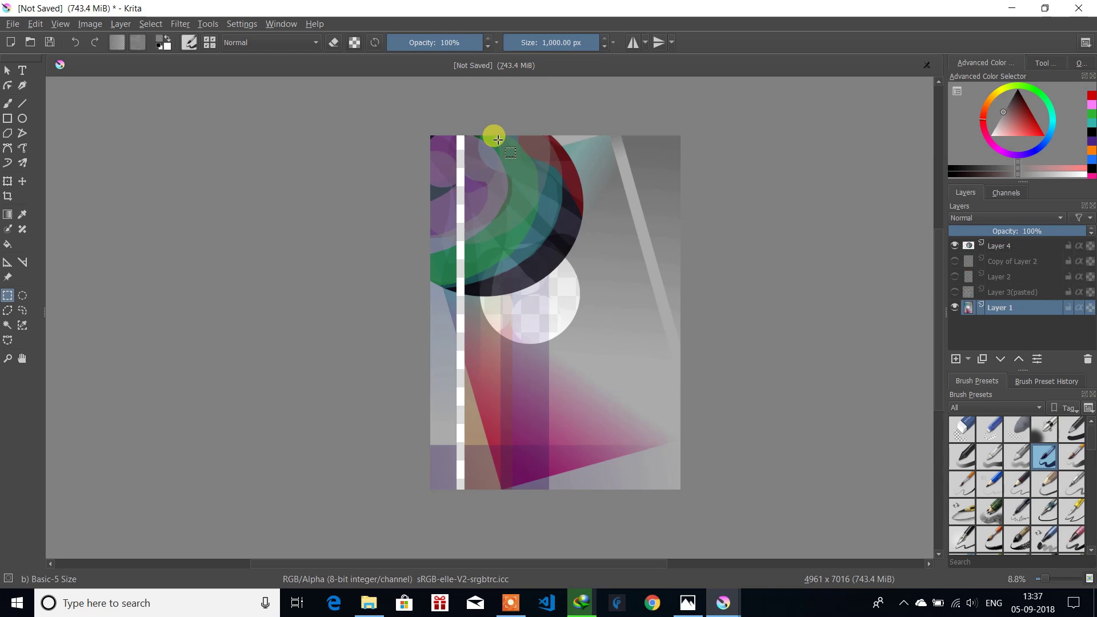
Step: Select and clear three thinner full-height vertical strips on Layer 1 across the middle of the artwork, and remove the selection
drag(494, 135, 502, 533)
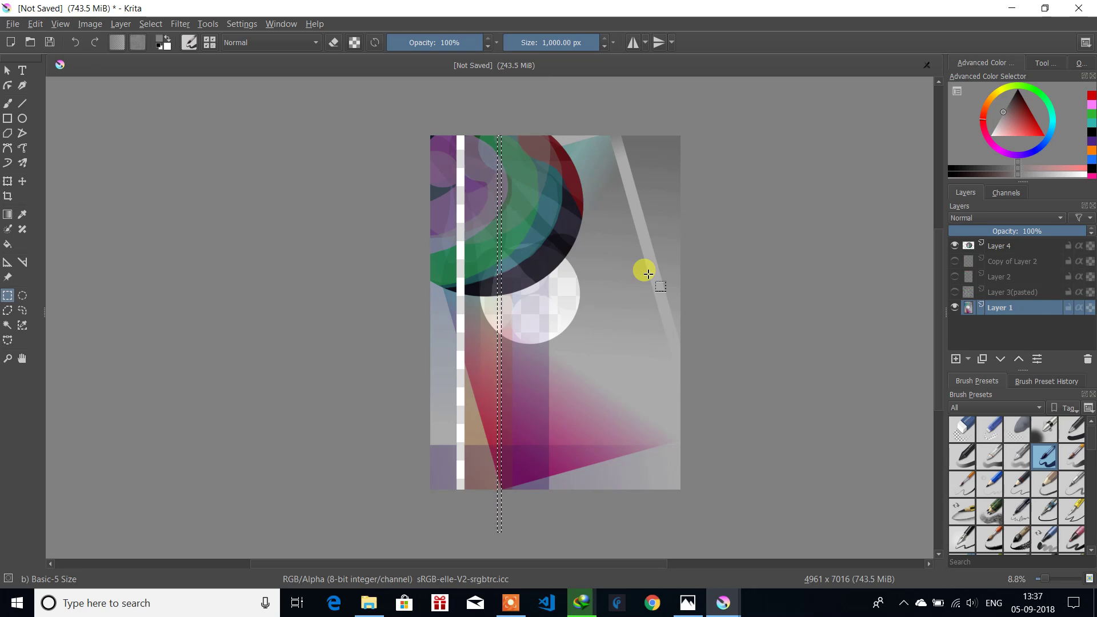
key(BackSpace)
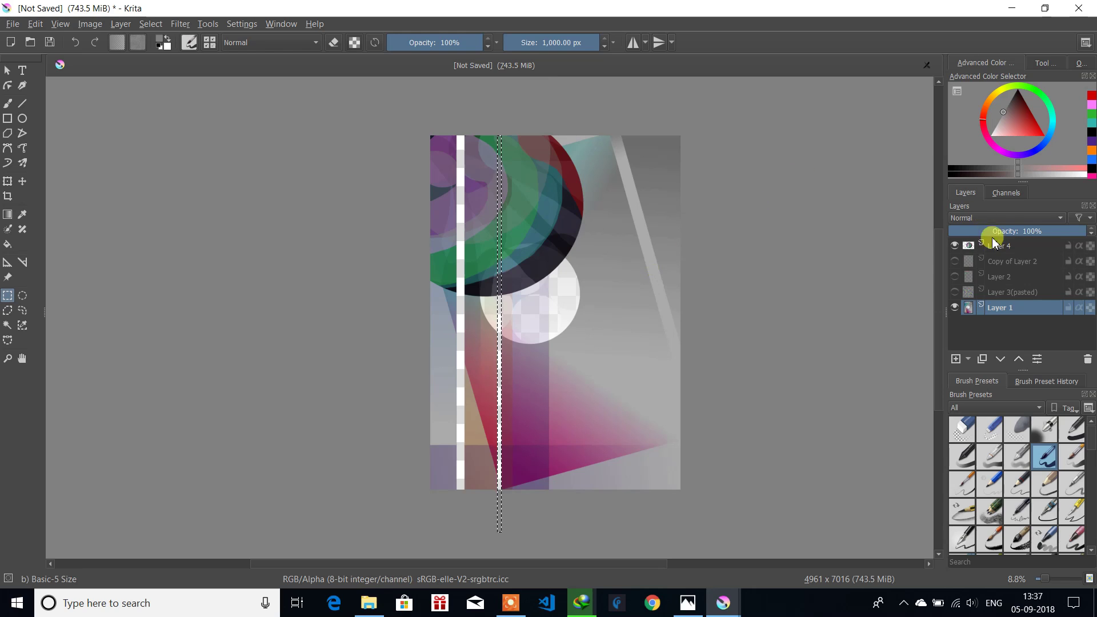
drag(536, 134, 540, 503)
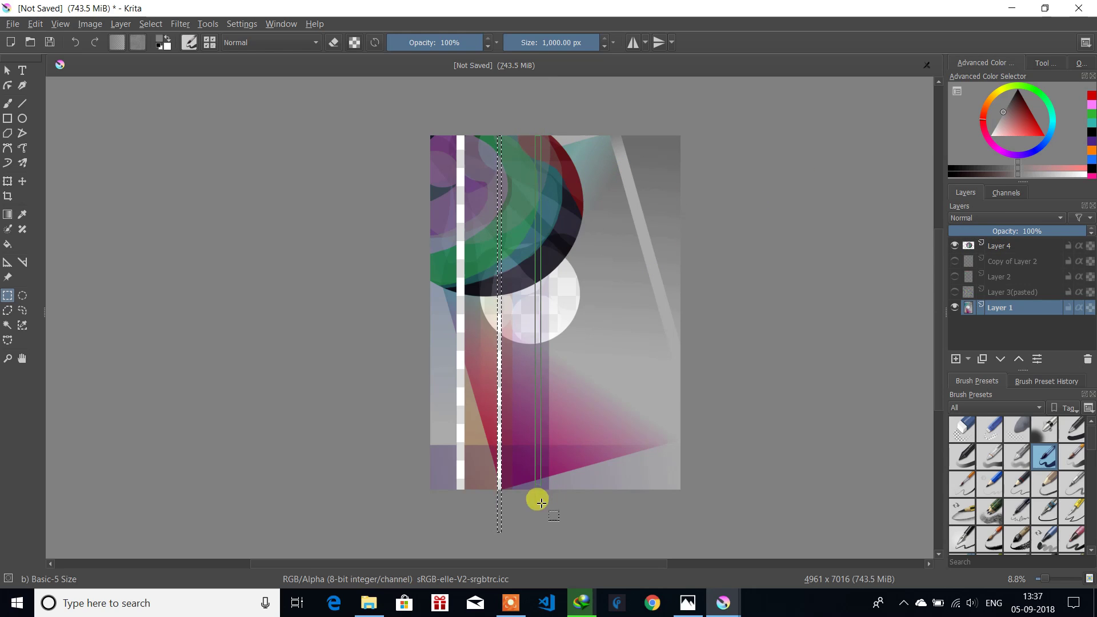
key(BackSpace)
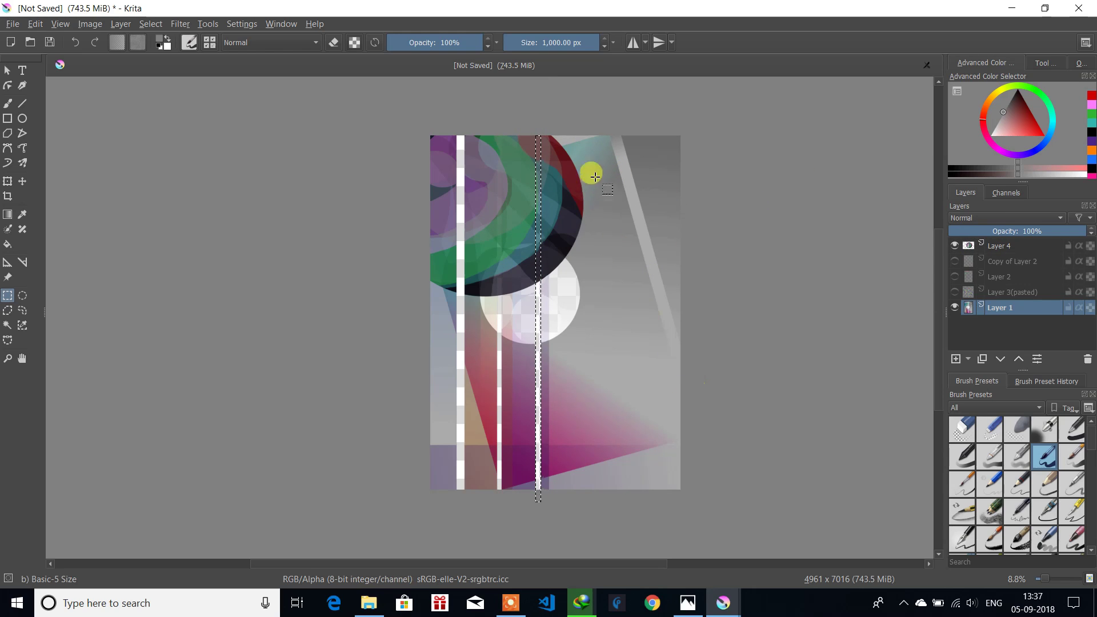
drag(557, 133, 562, 533)
key(Escape)
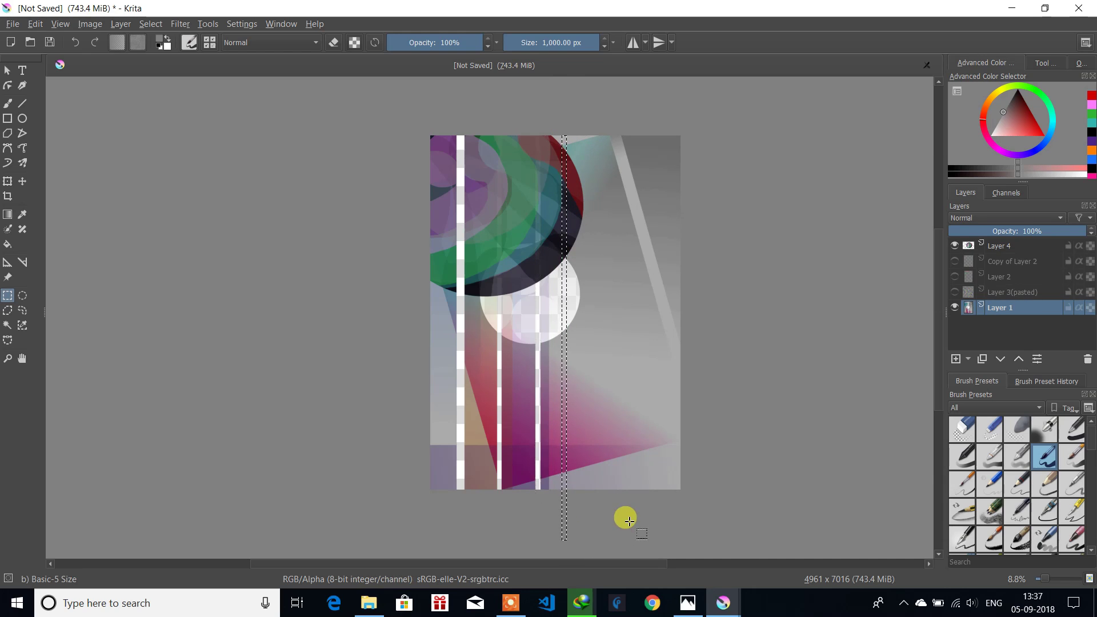
key(BackSpace)
key(ctrl+shift+a)
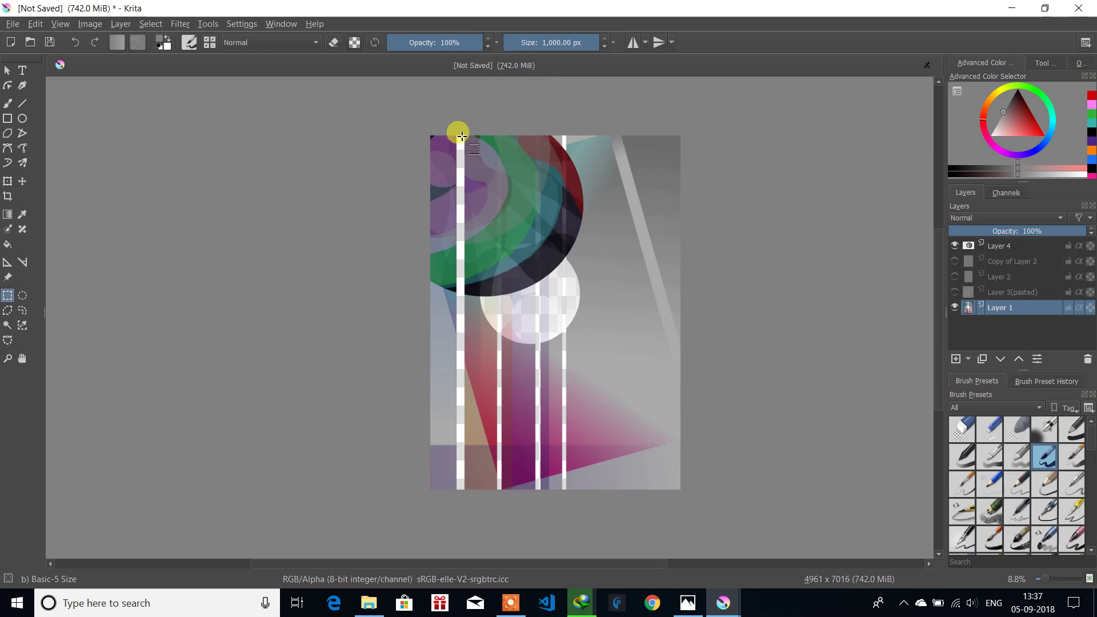
Step: Select the artwork's left side up to the first cleared strip, delete it from Layer 1 and Layer 4, and deselect
drag(462, 137, 328, 534)
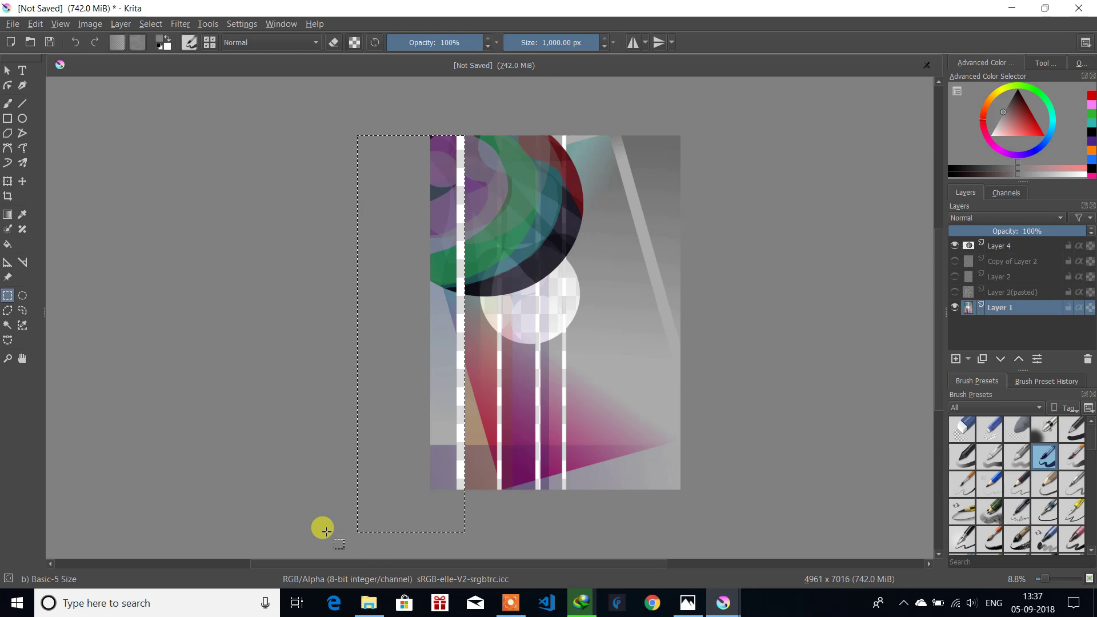
key(Delete)
click(1011, 246)
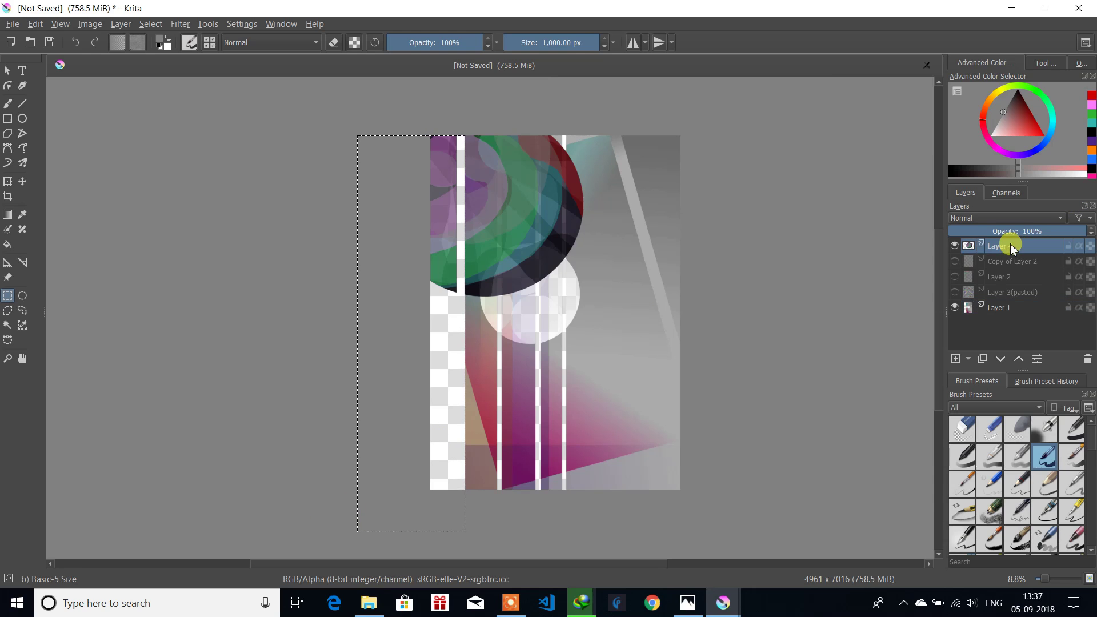
key(Delete)
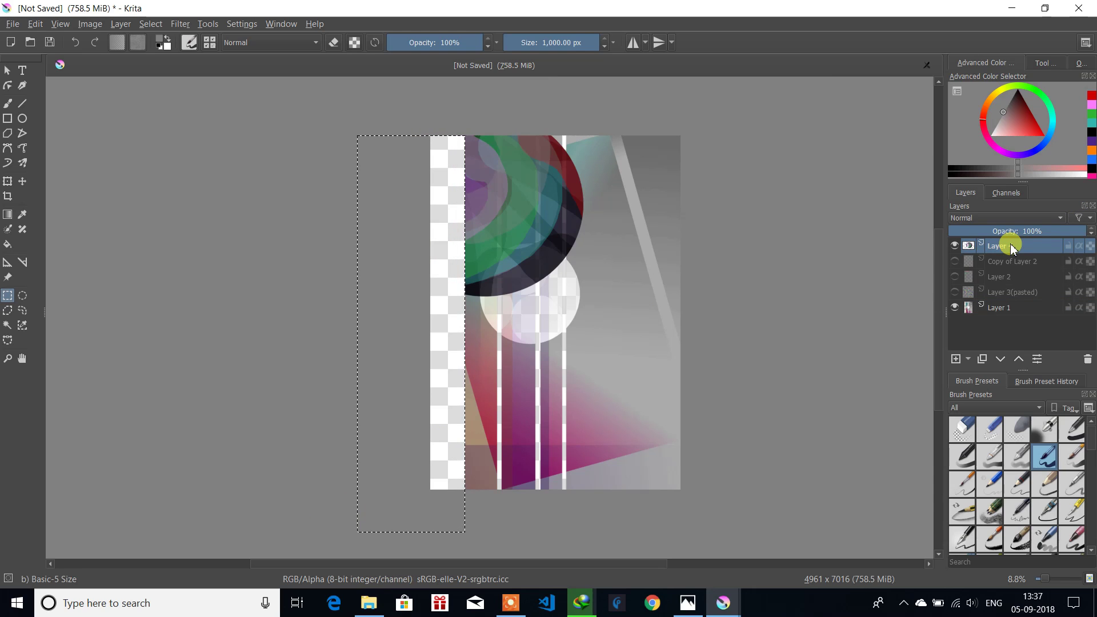
click(891, 244)
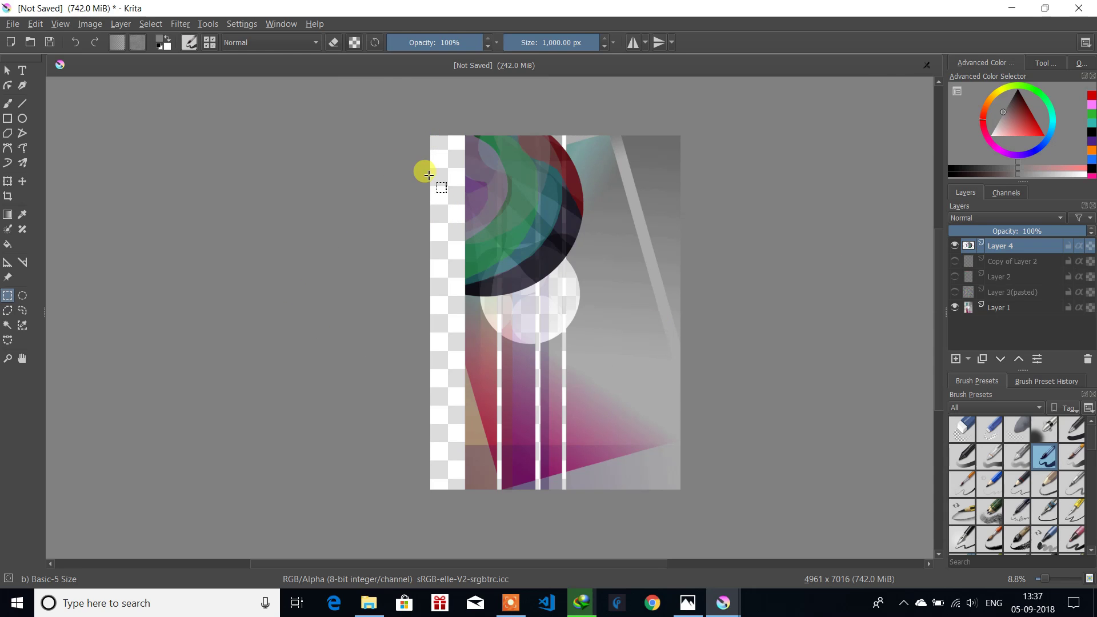
Step: Clear a full-width horizontal band through the coloured circle on Layer 4 and Layer 1, setting brush opacity to 30% and 52%, and deselect
drag(429, 175, 708, 229)
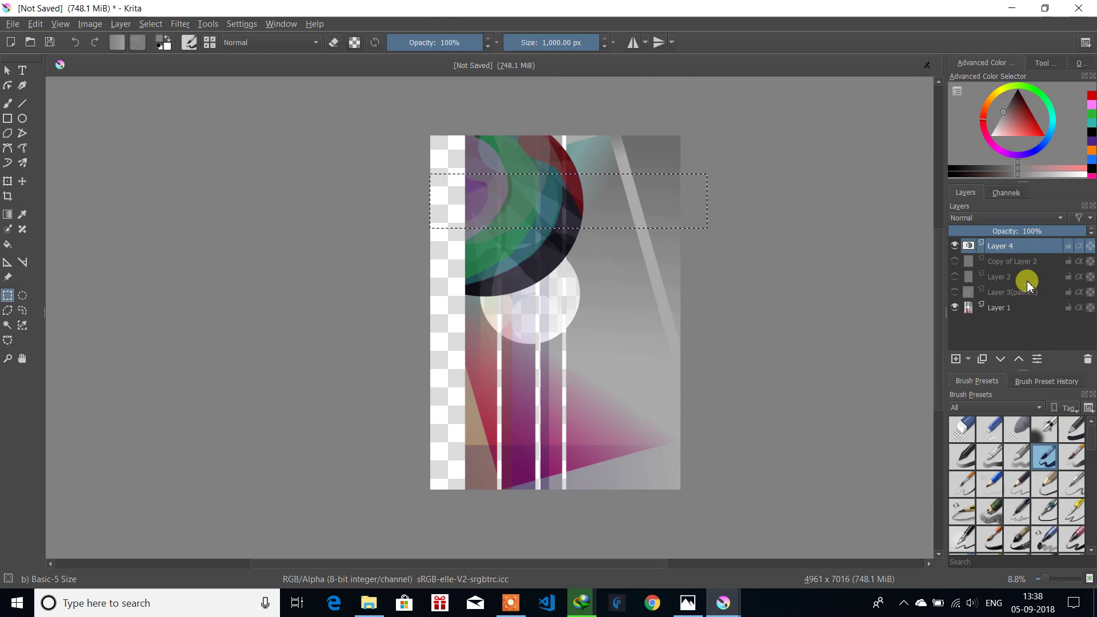
drag(439, 46, 418, 42)
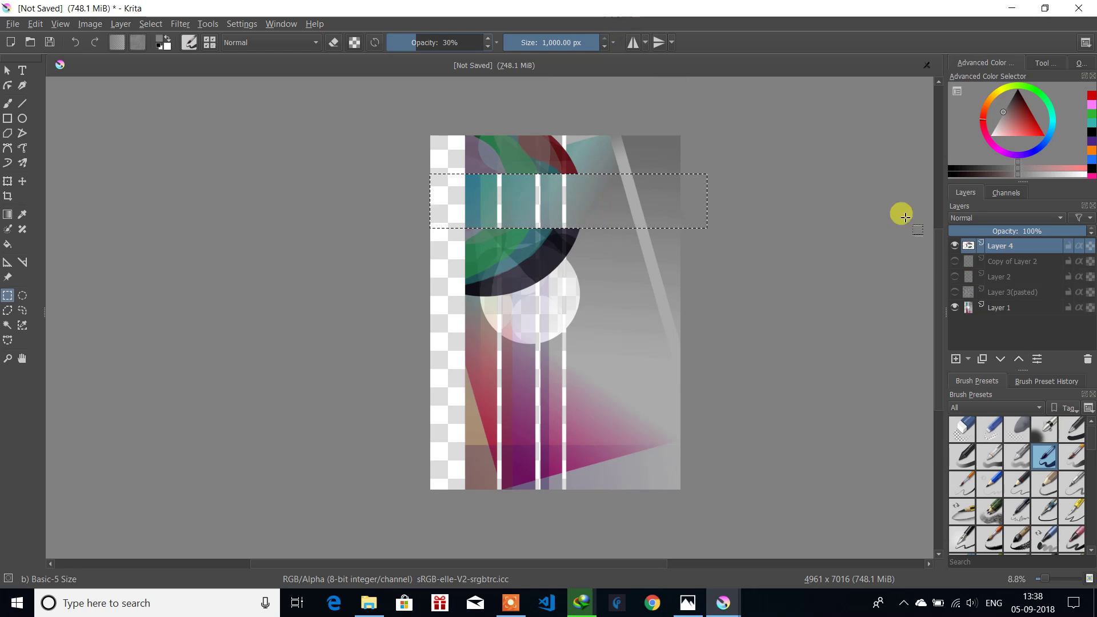
click(1000, 308)
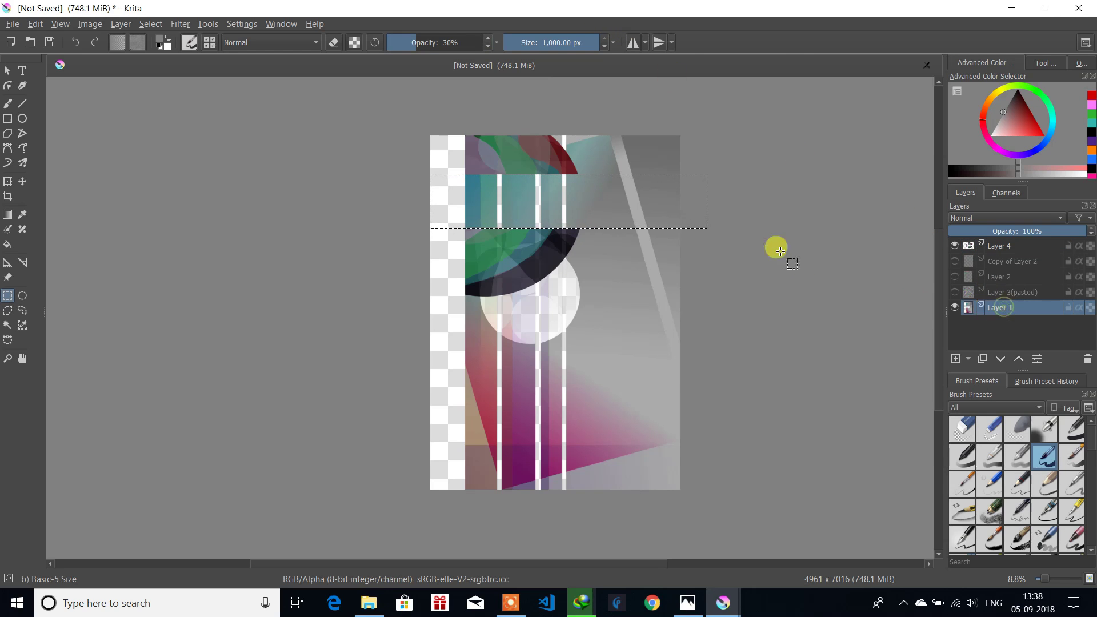
click(438, 45)
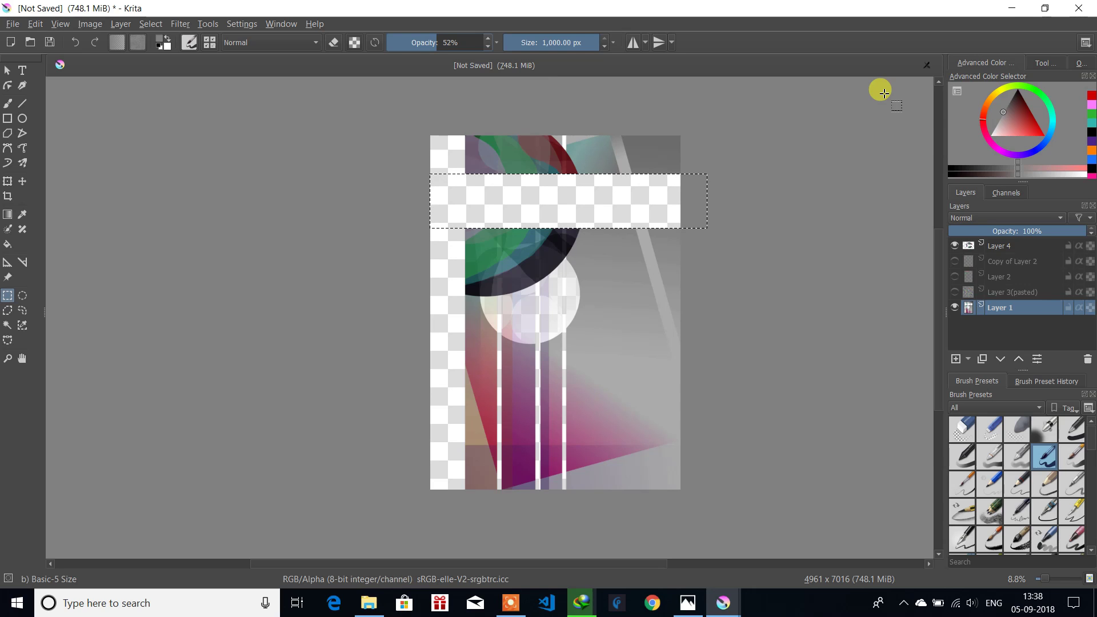
click(795, 248)
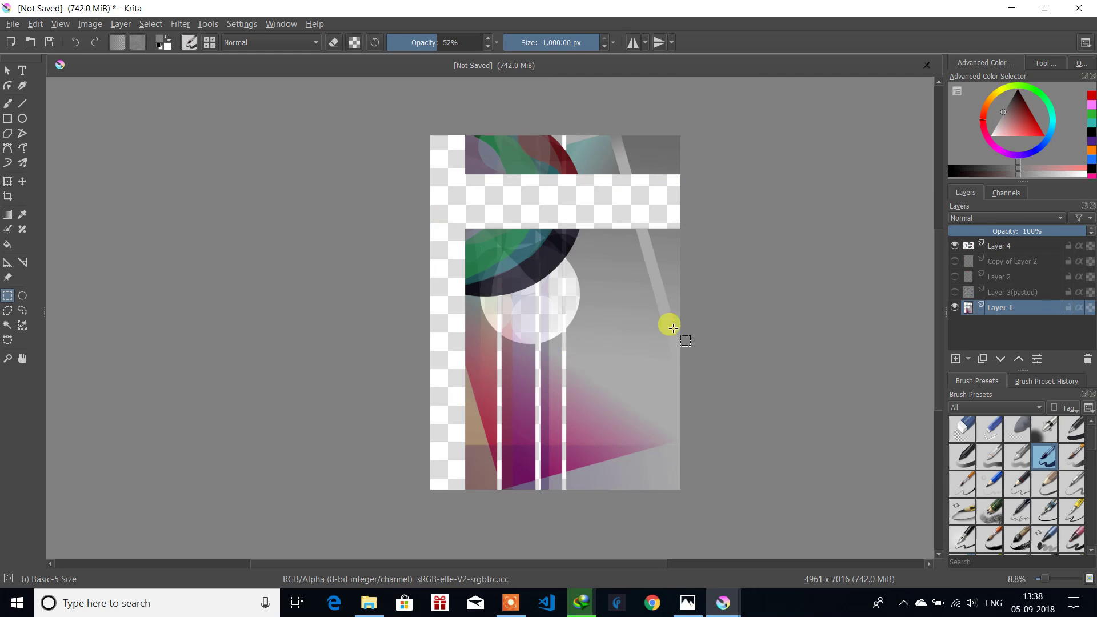
Step: Toggle the visibility of the individual layers to compare their contents, leaving only Layer 4 visible
click(956, 308)
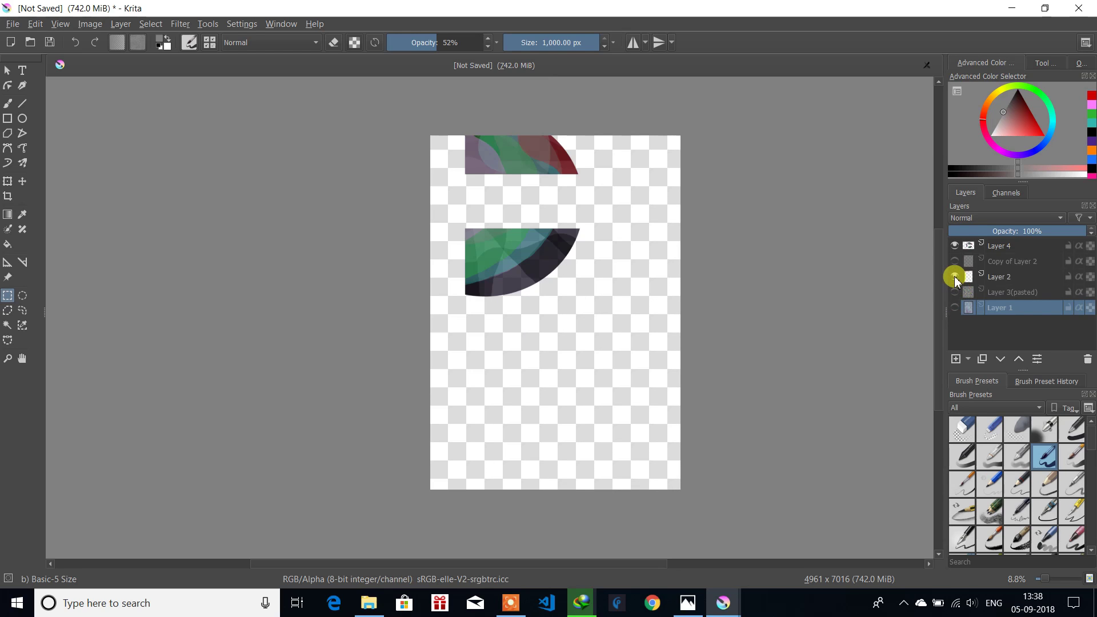
click(955, 277)
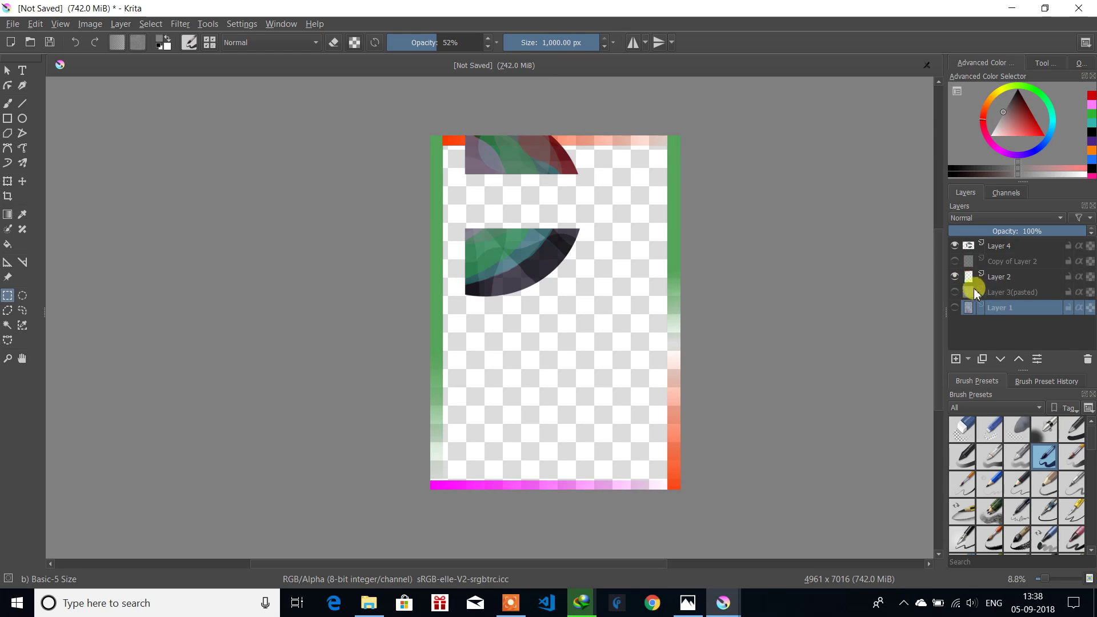
click(955, 293)
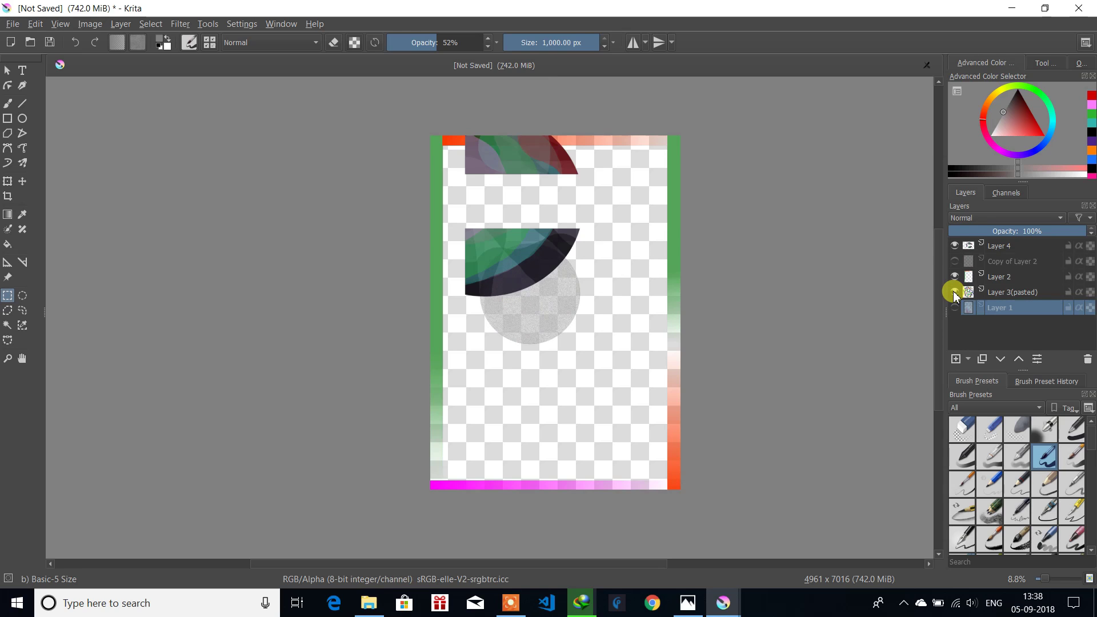
click(955, 261)
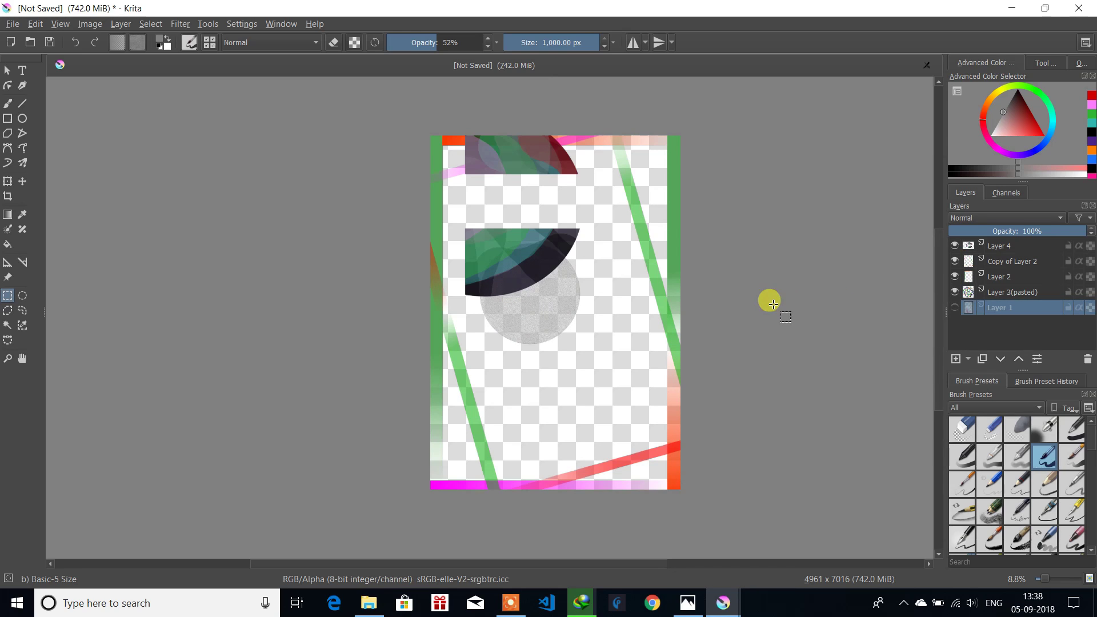
click(955, 292)
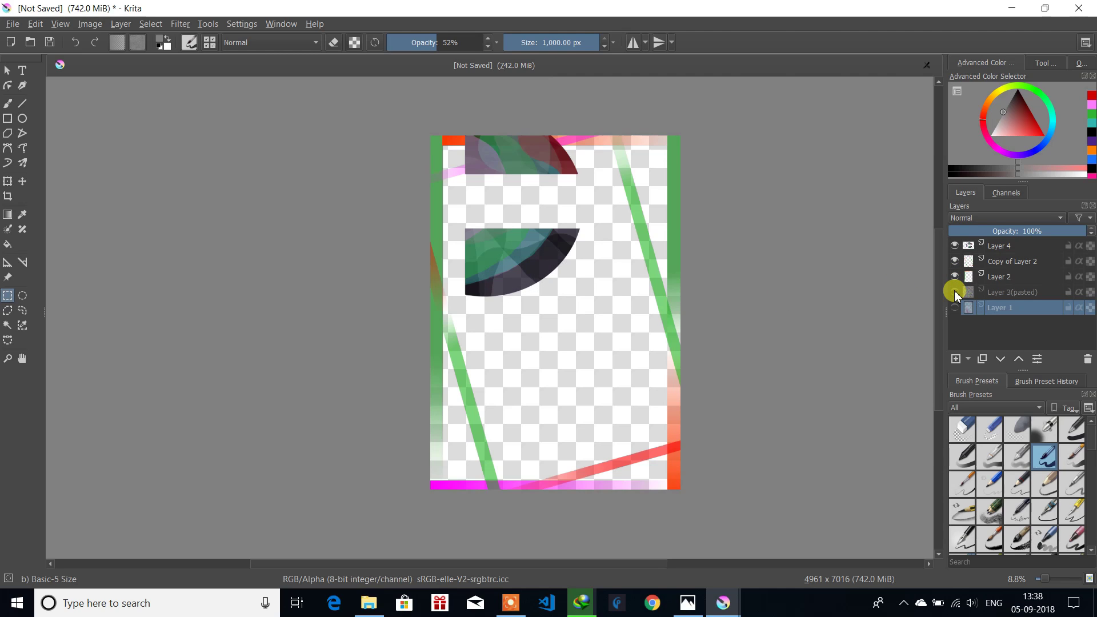
click(955, 308)
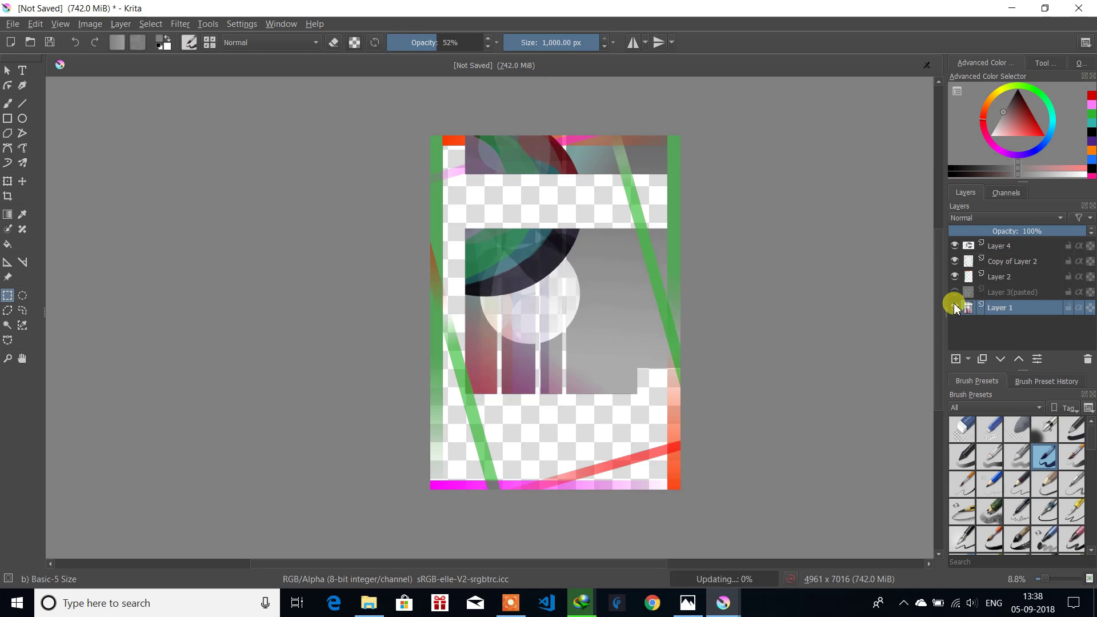
click(955, 307)
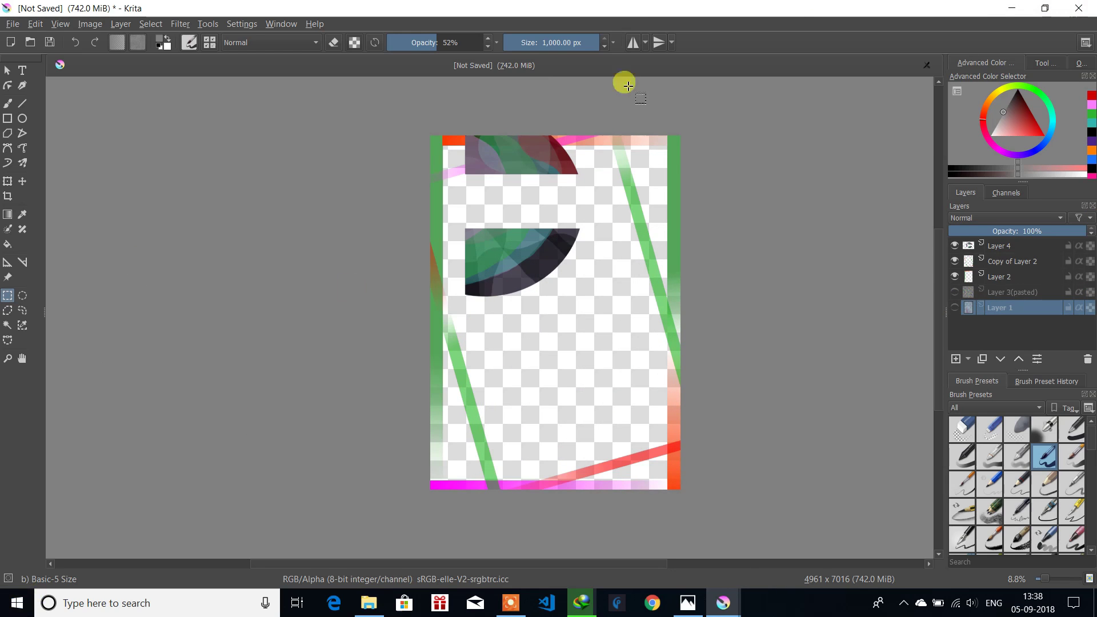
click(955, 247)
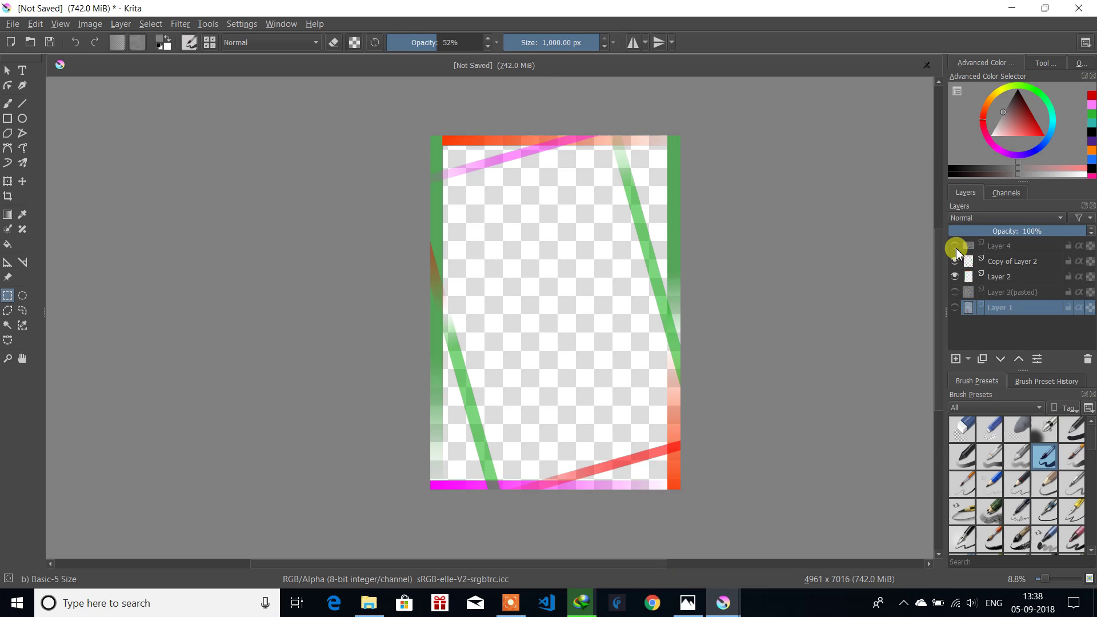
click(955, 246)
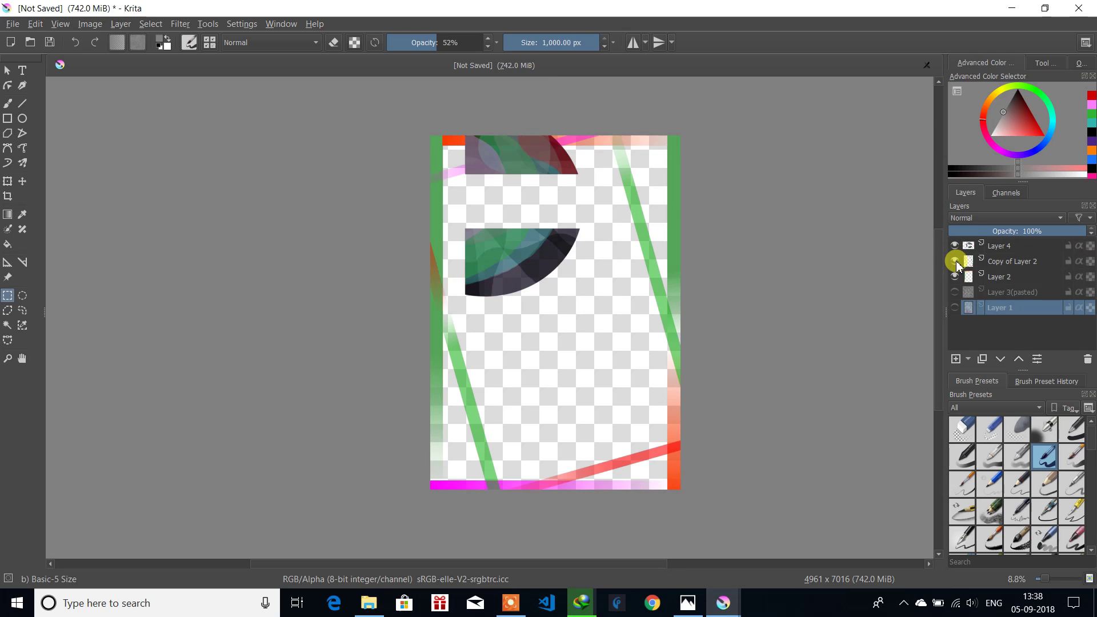
click(954, 261)
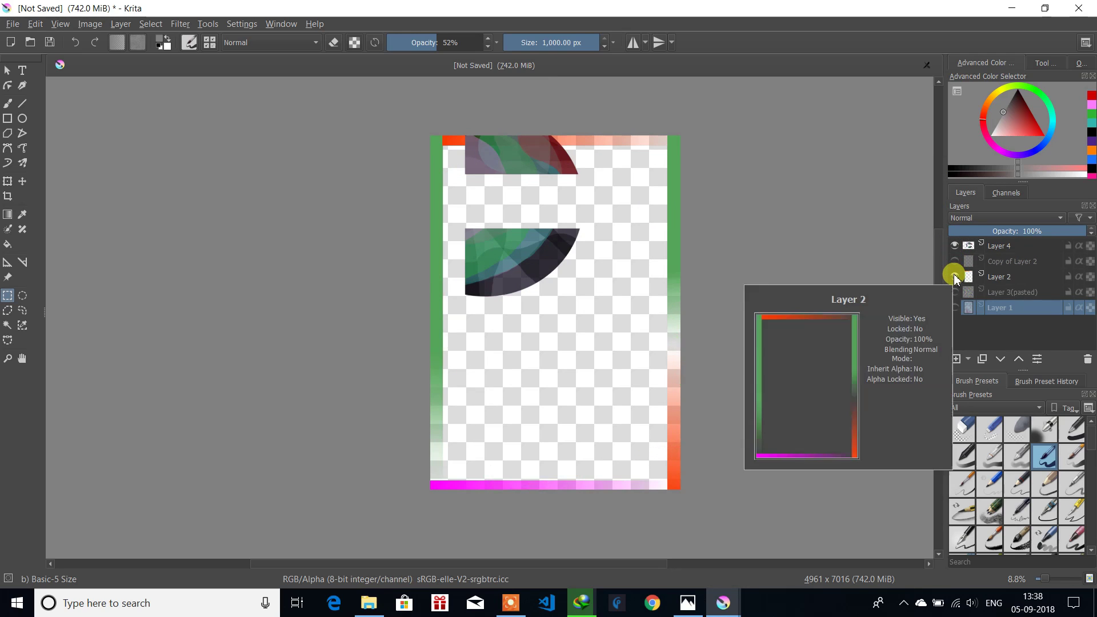
click(954, 277)
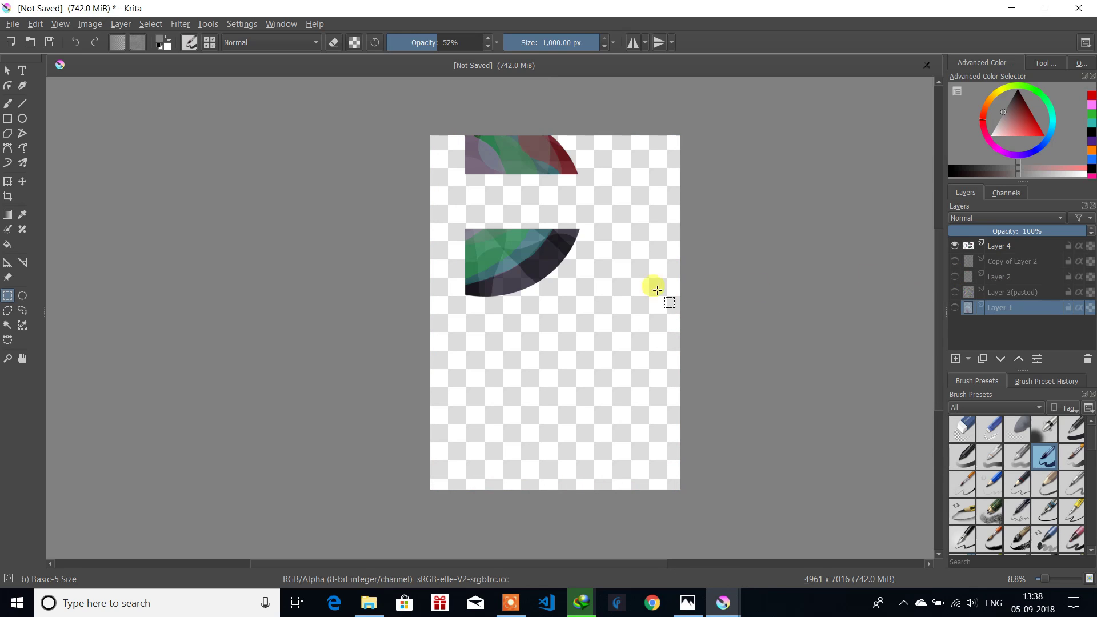
Step: Duplicate Layer 4 in the layer stack
click(1015, 248)
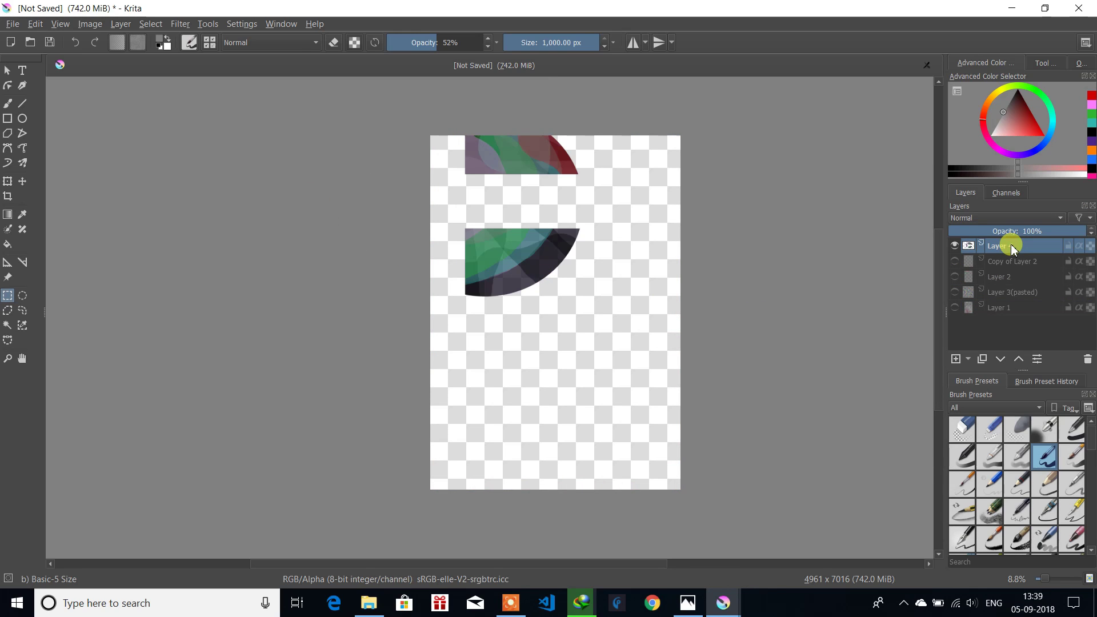
right_click(1013, 248)
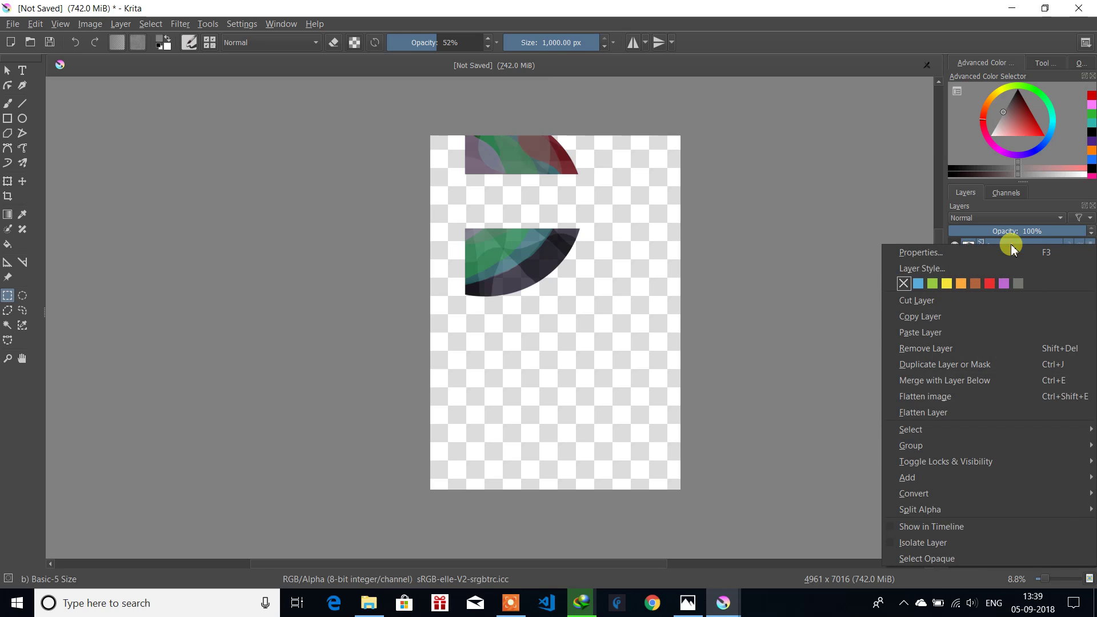
click(970, 368)
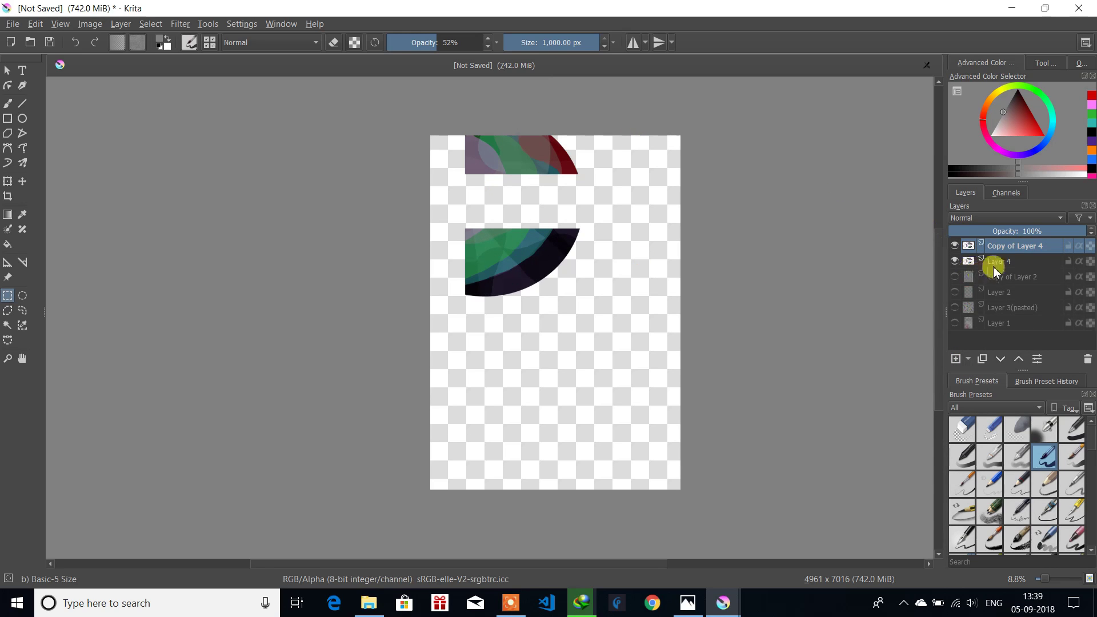
Step: Transform Copy of Layer 4: move it toward the artwork's right side, rotate it about 180°, nudge it up so it overlaps the original, and apply
mouse_move(1030, 250)
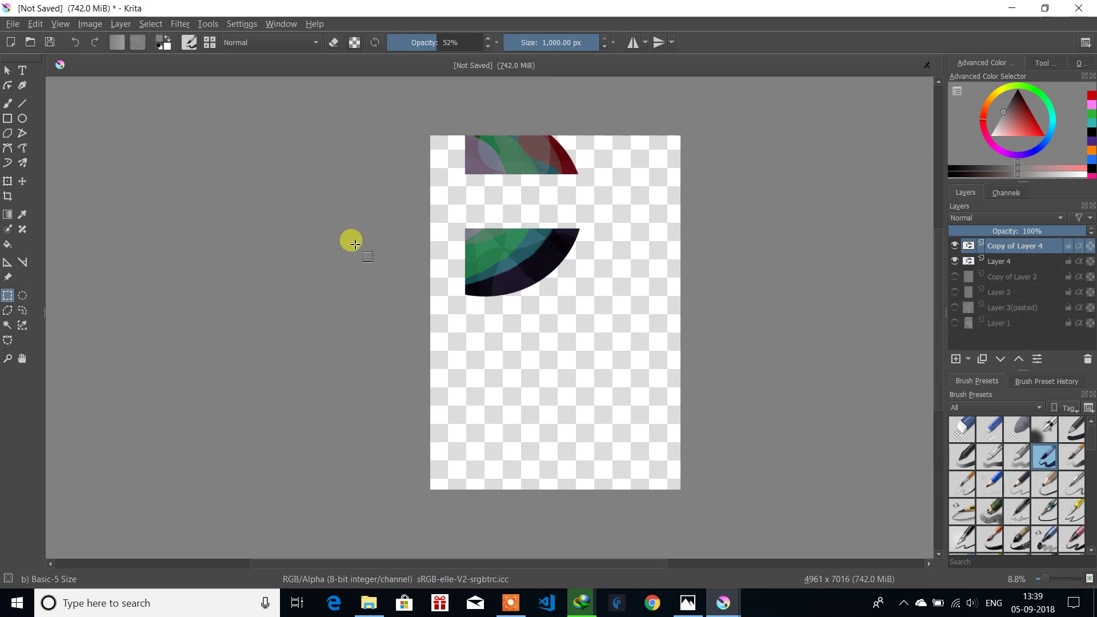
click(8, 182)
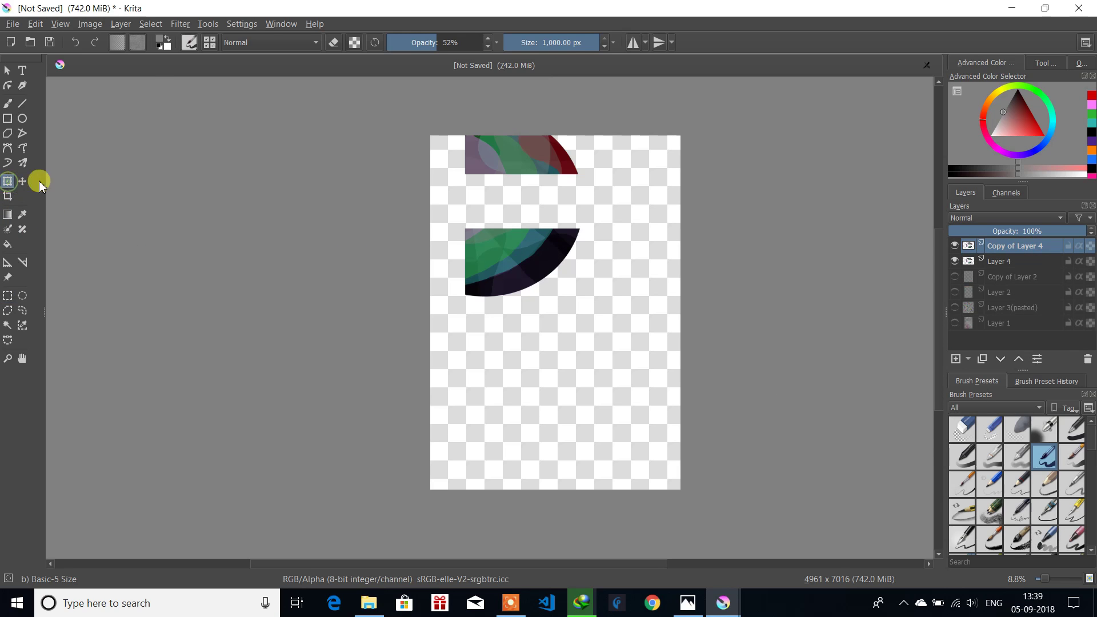
drag(502, 165, 622, 225)
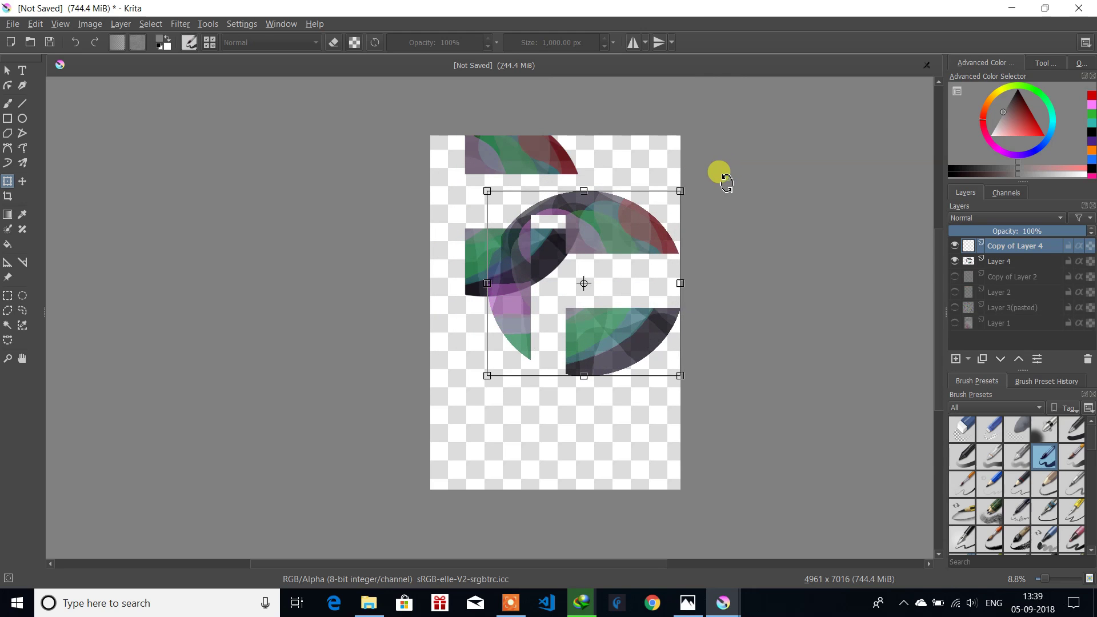
drag(720, 171, 416, 385)
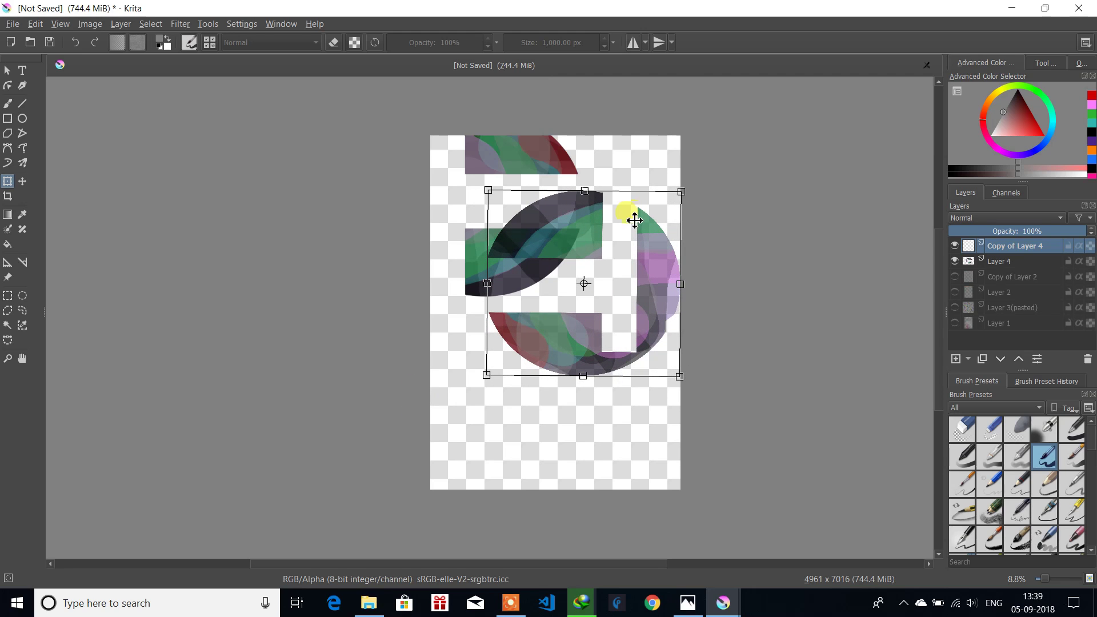
drag(591, 231, 598, 201)
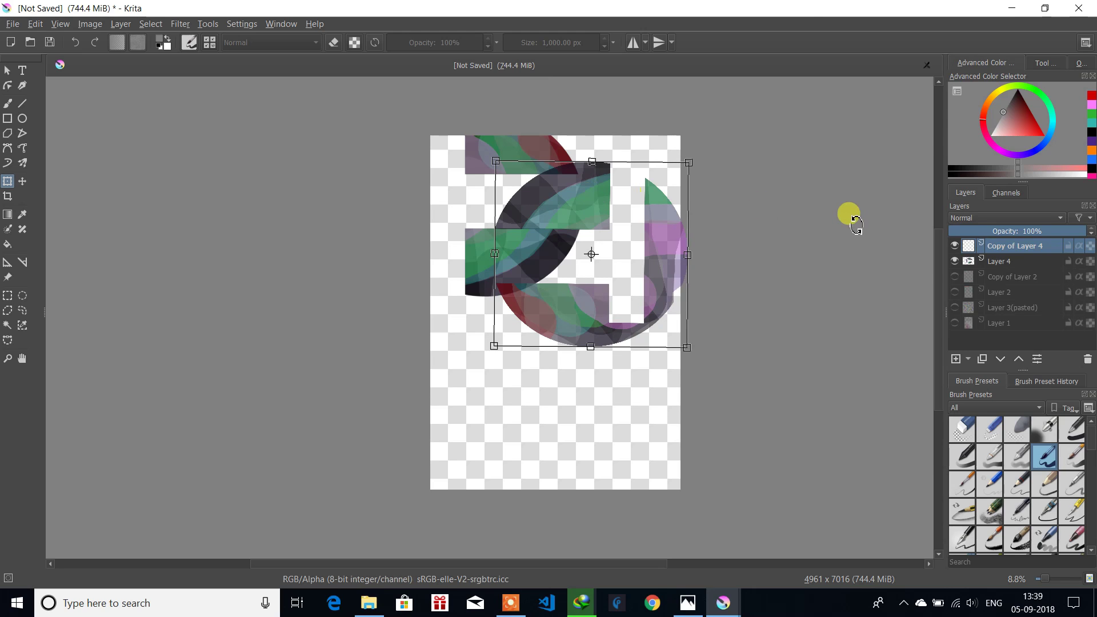
key(Return)
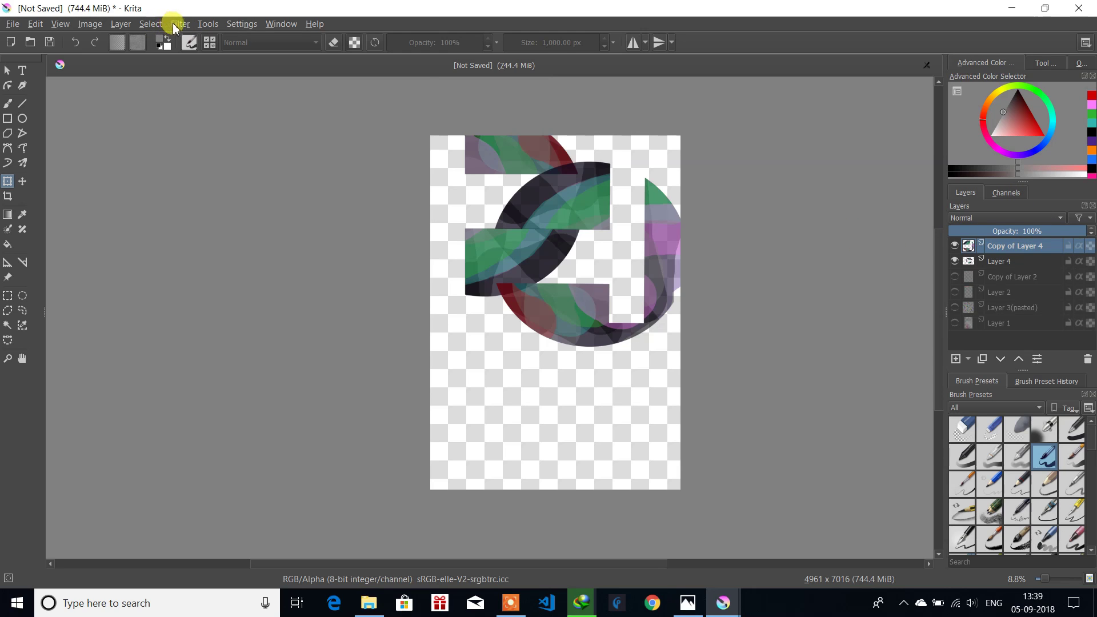
Step: Apply the Color to Alpha filter to Copy of Layer 4 with a muted blue-violet colour and a threshold of 183
click(179, 23)
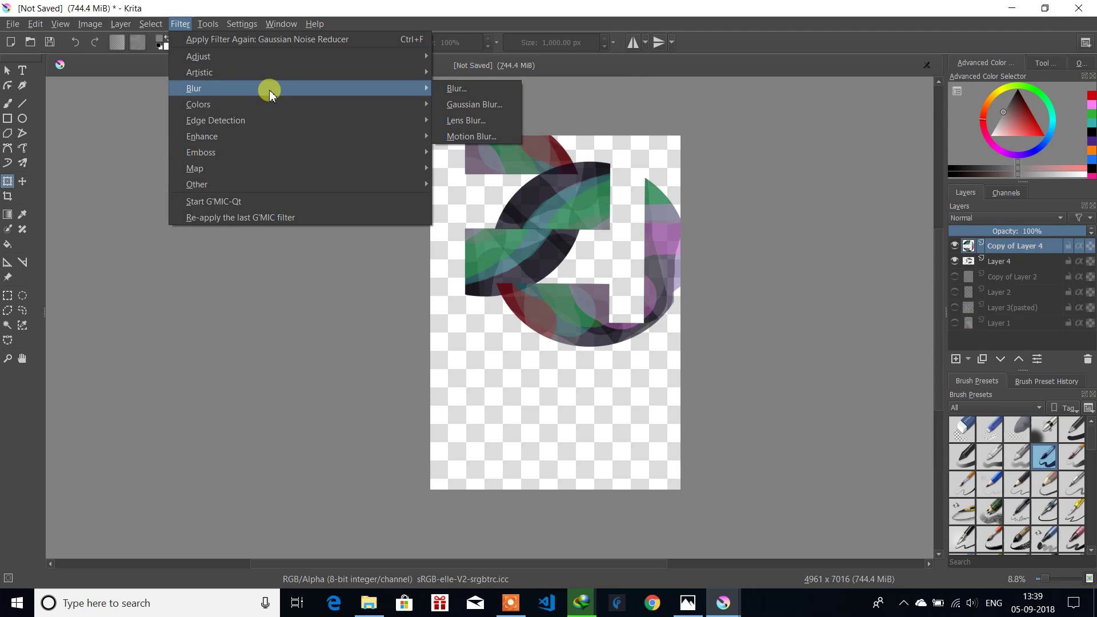
mouse_move(262, 107)
click(507, 104)
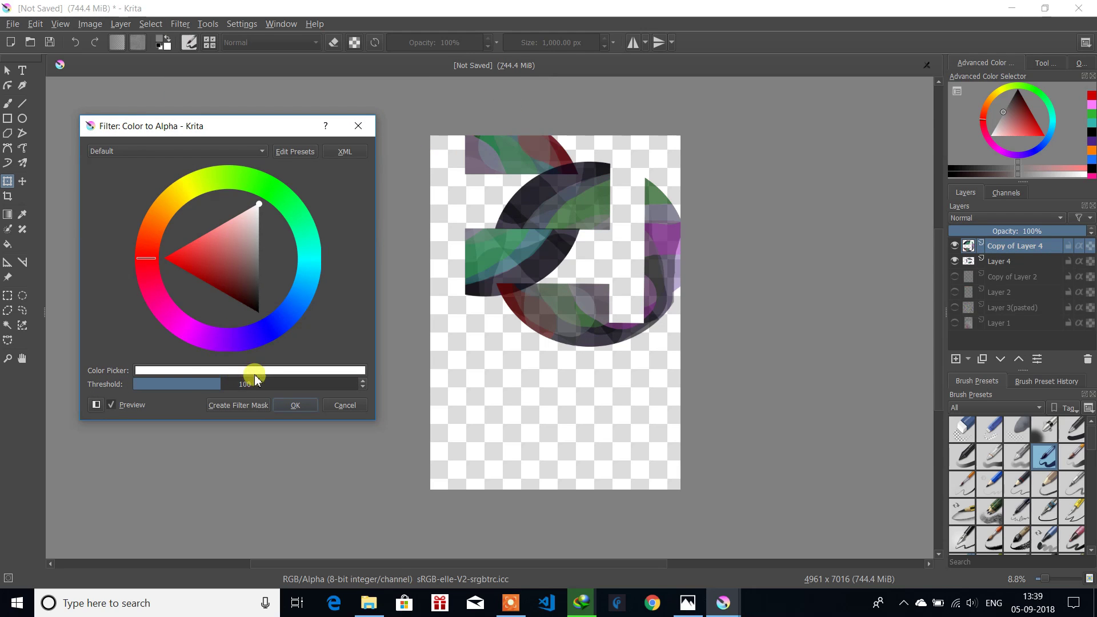
click(291, 384)
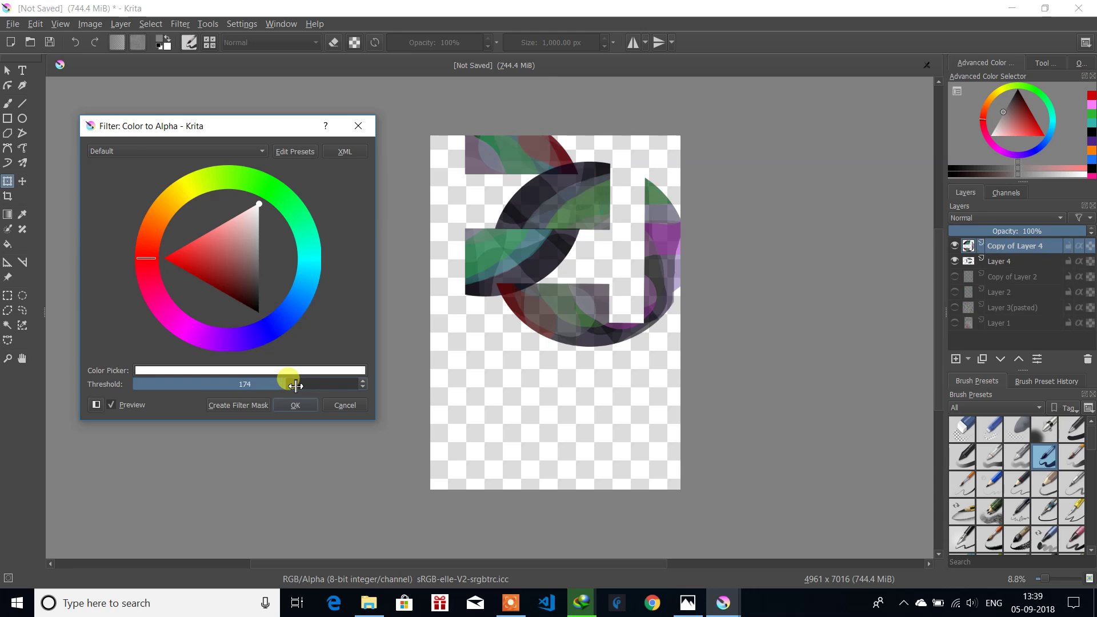
click(235, 250)
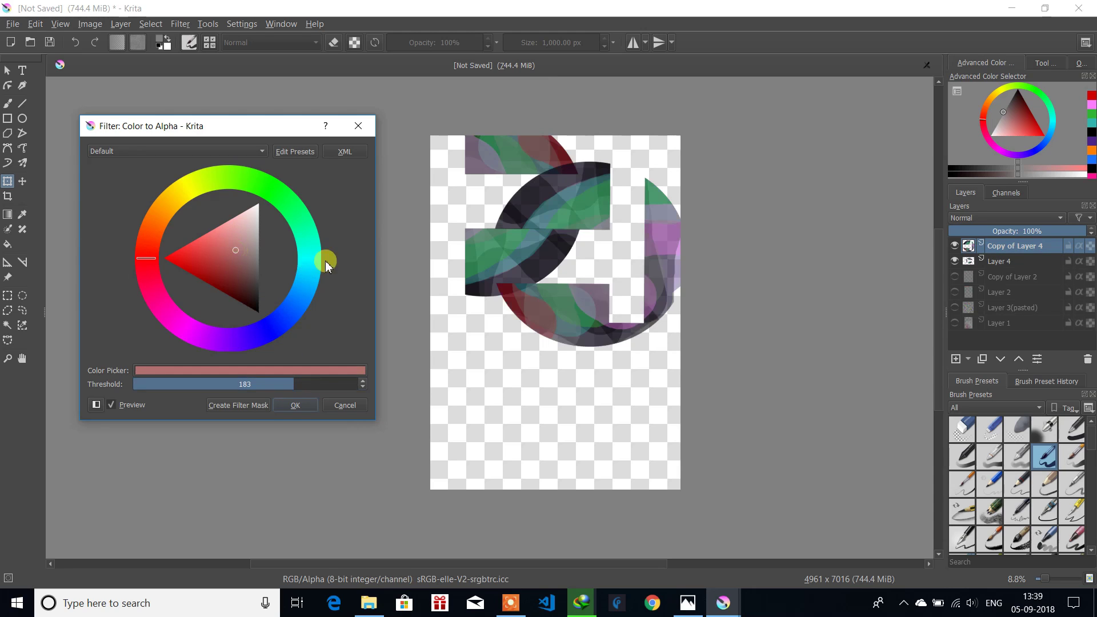
click(313, 262)
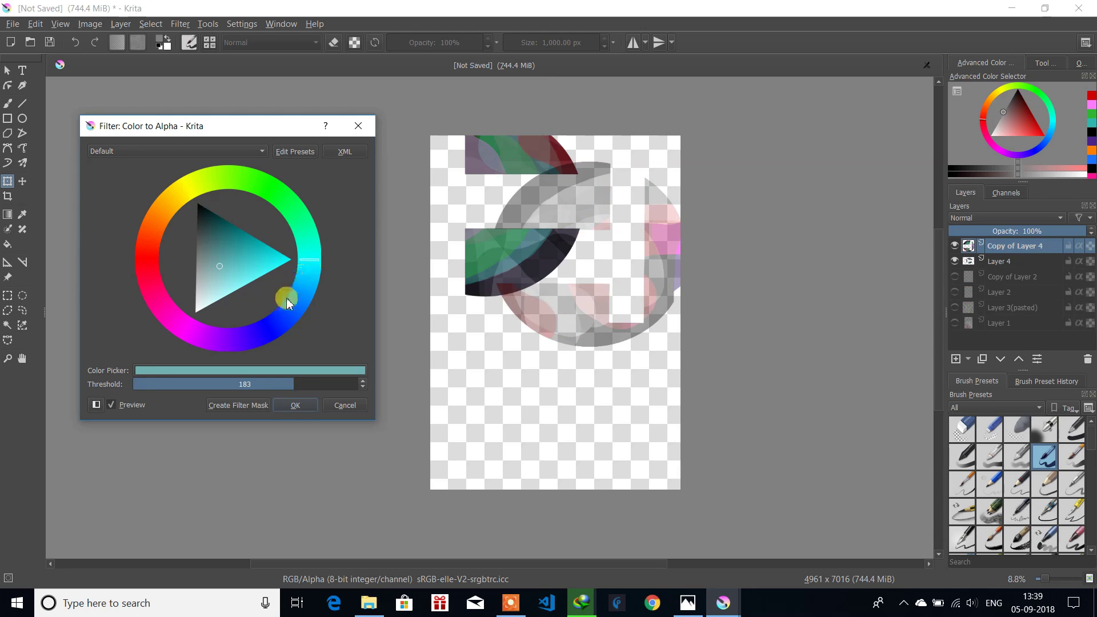
click(266, 335)
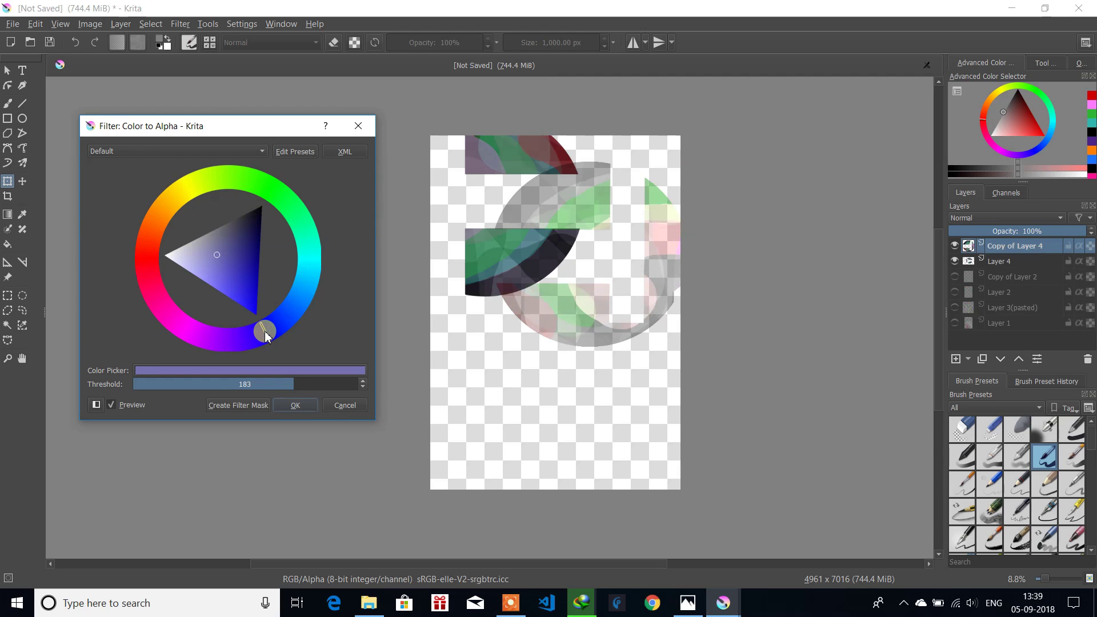
click(302, 405)
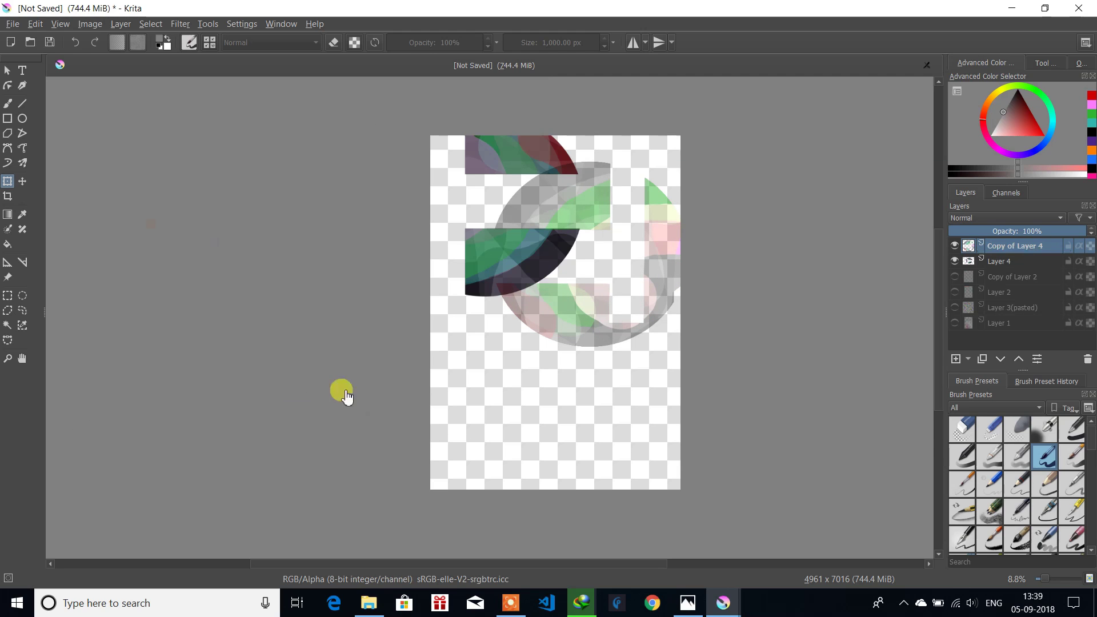
Step: Apply the Wavelet Noise Reducer filter to Layer 4 with the default threshold of 10.00
click(1029, 266)
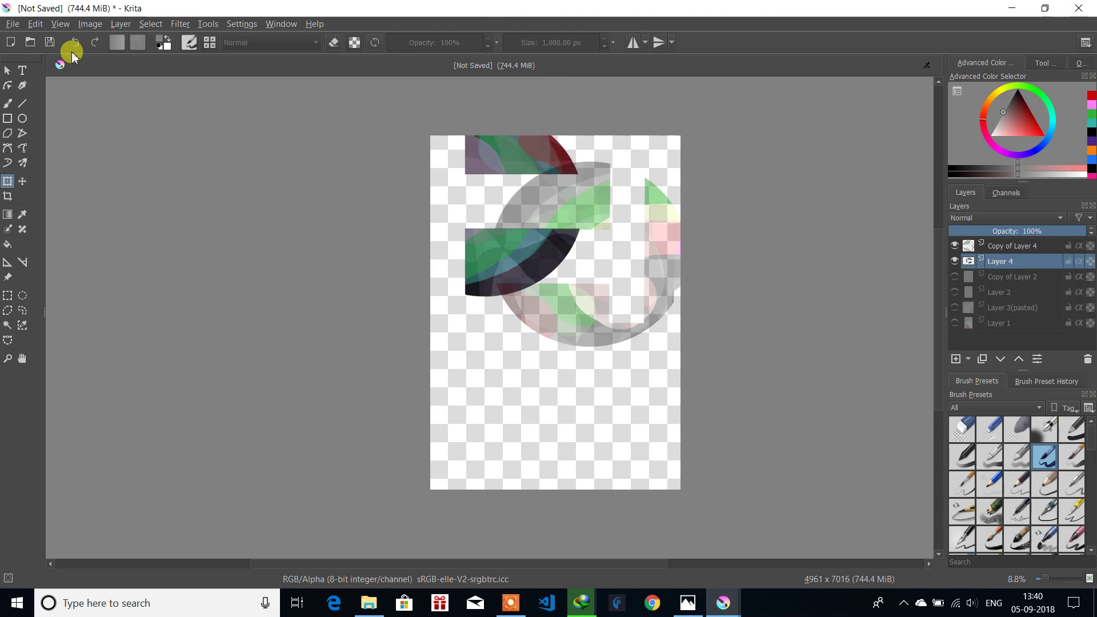
click(180, 23)
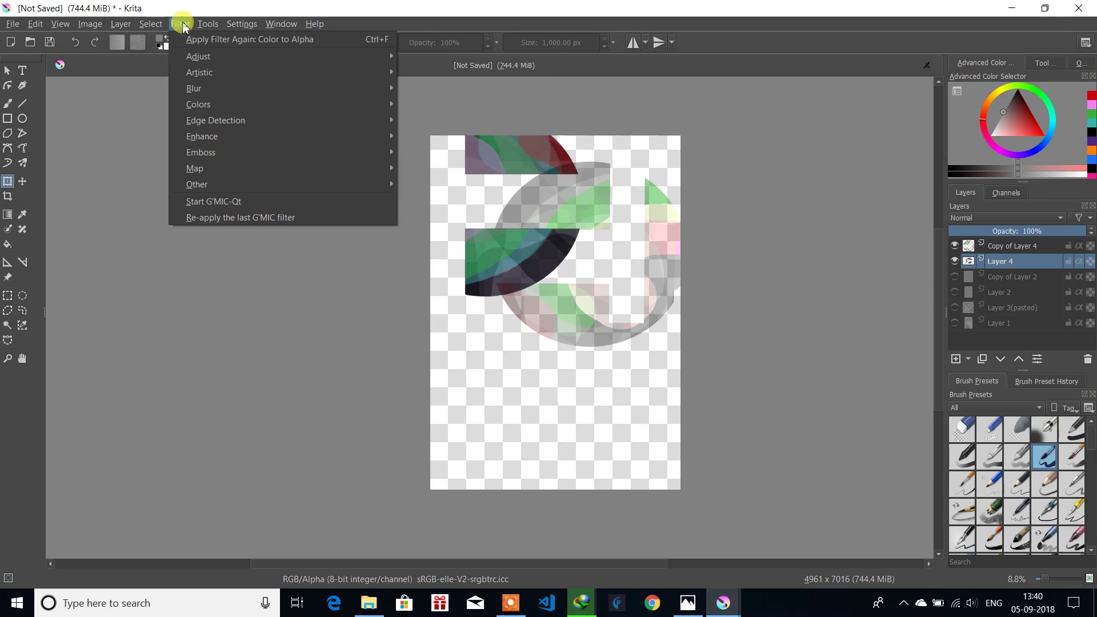
mouse_move(221, 172)
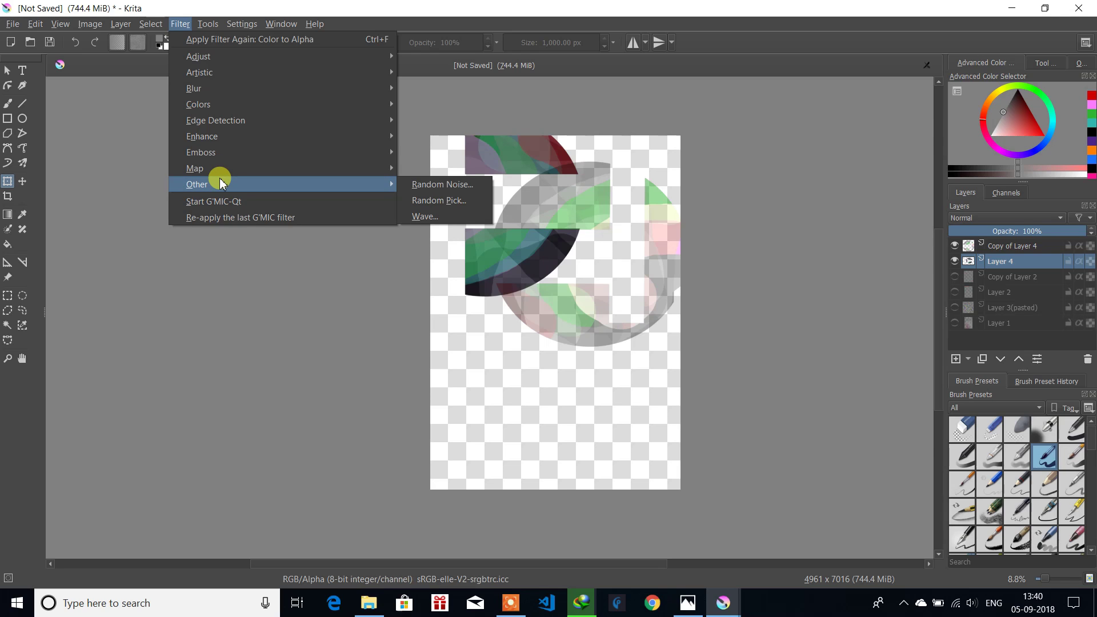
mouse_move(228, 134)
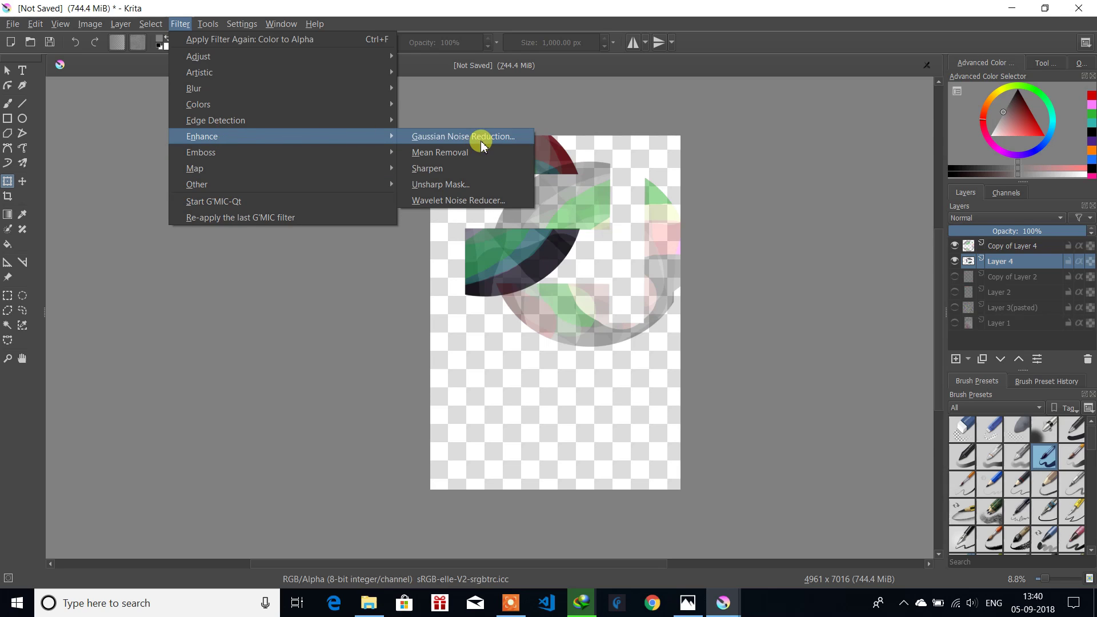
click(461, 201)
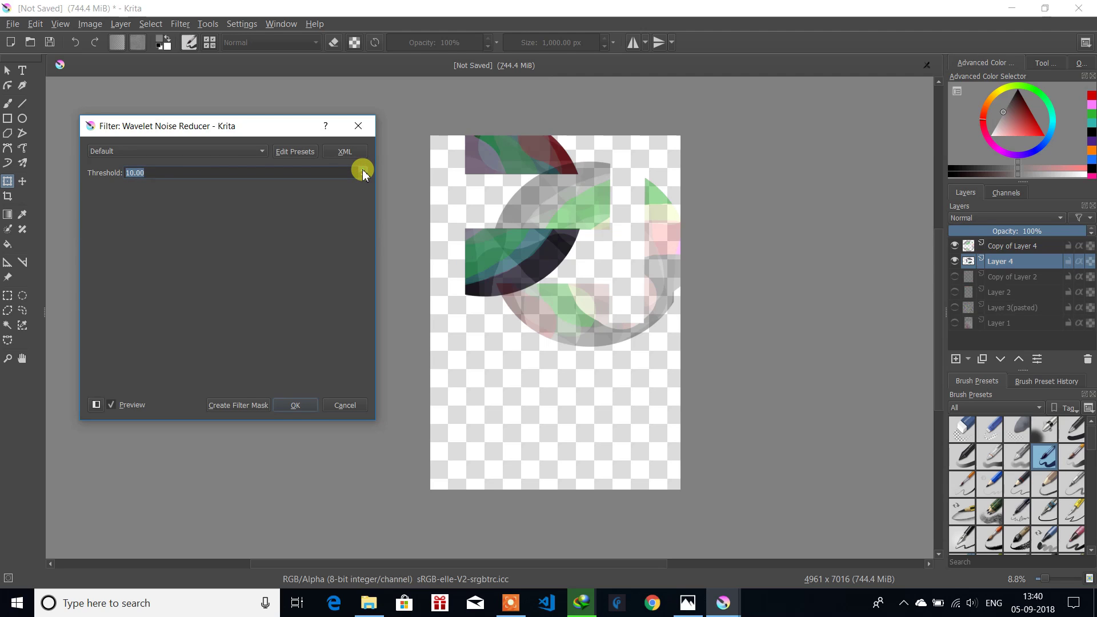
click(295, 406)
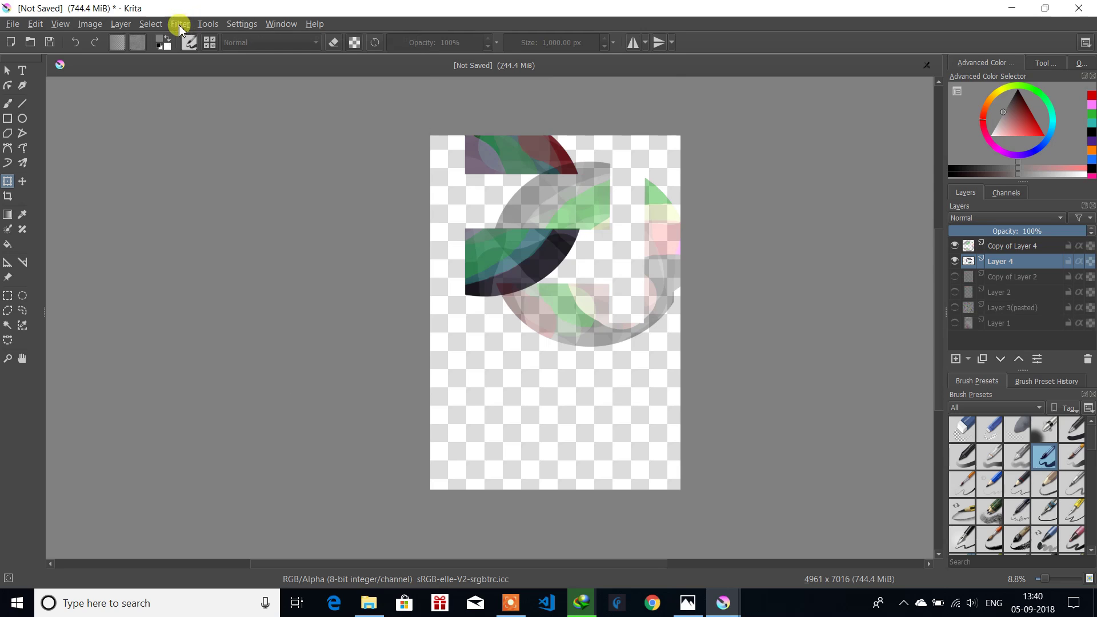
Step: Apply an inverted Halftone filter to Layer 4 with size 42, angle 354 and orange #ffb100 replacing the white colour
click(179, 23)
mouse_move(238, 71)
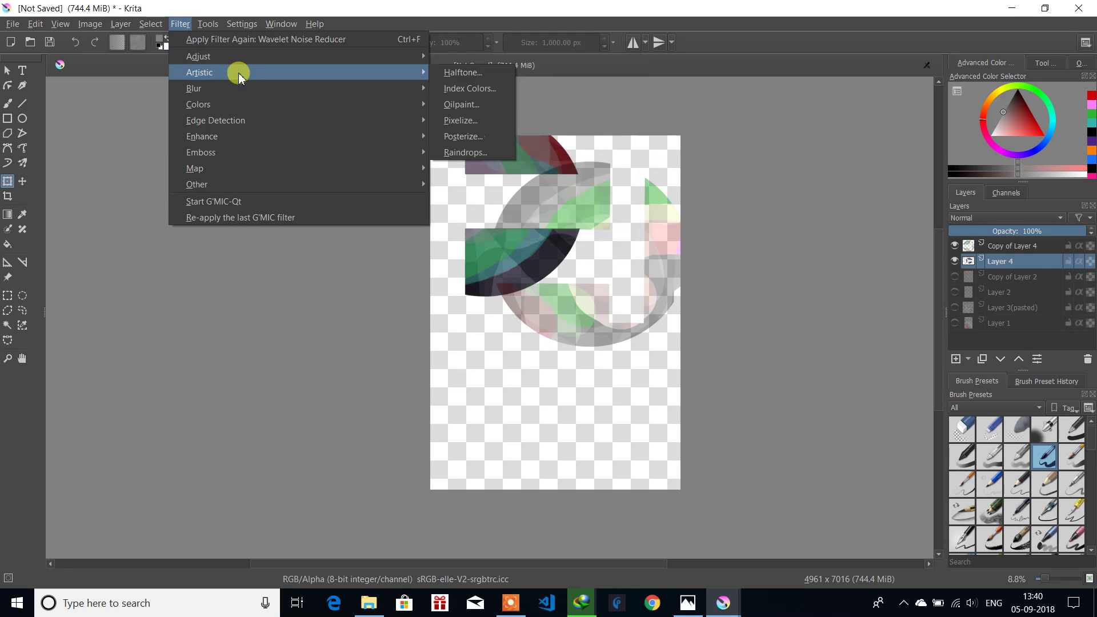
click(486, 75)
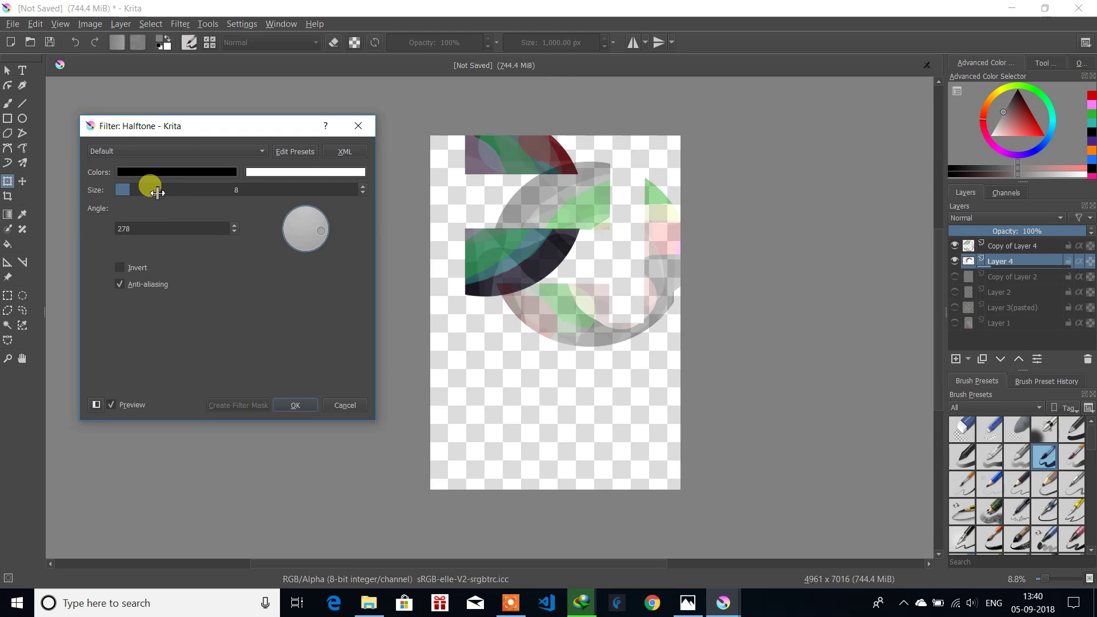
drag(133, 192, 229, 193)
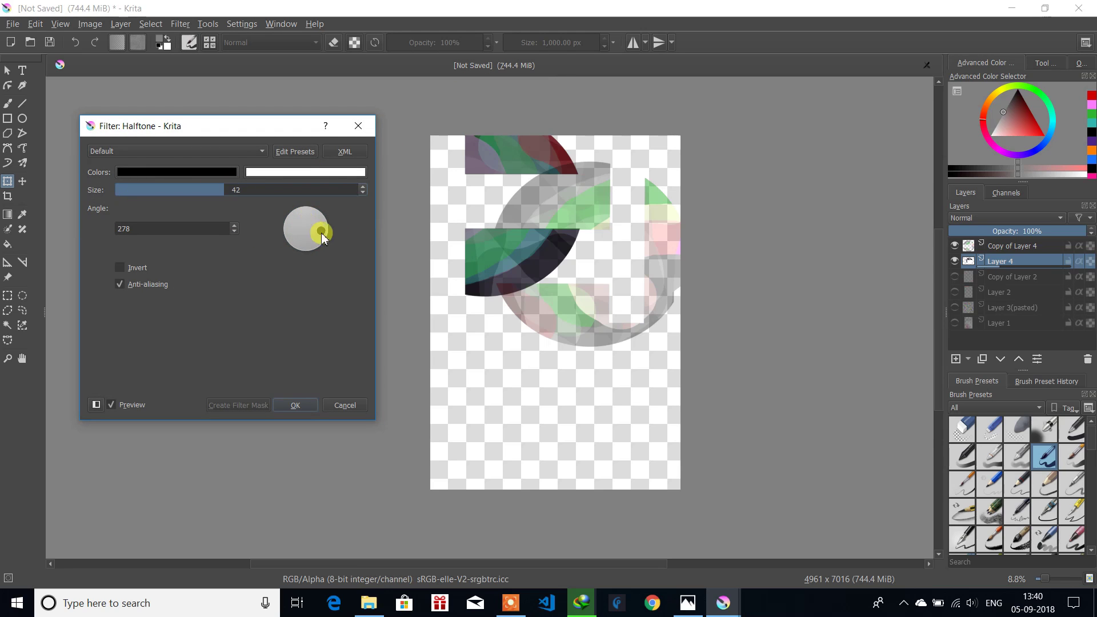
drag(324, 232, 298, 198)
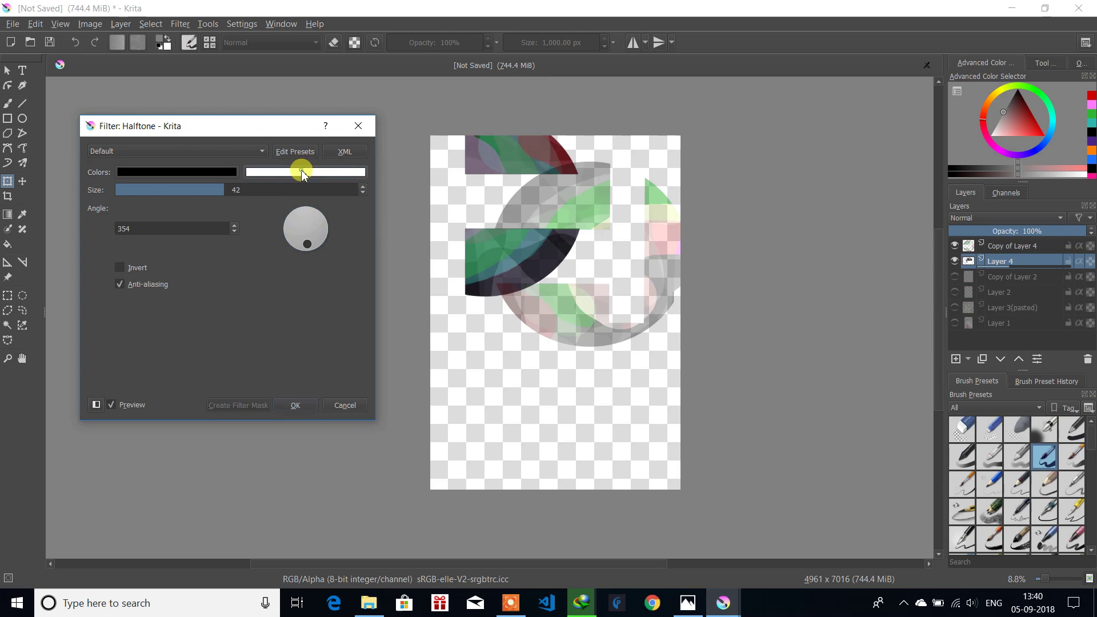
click(302, 172)
click(278, 216)
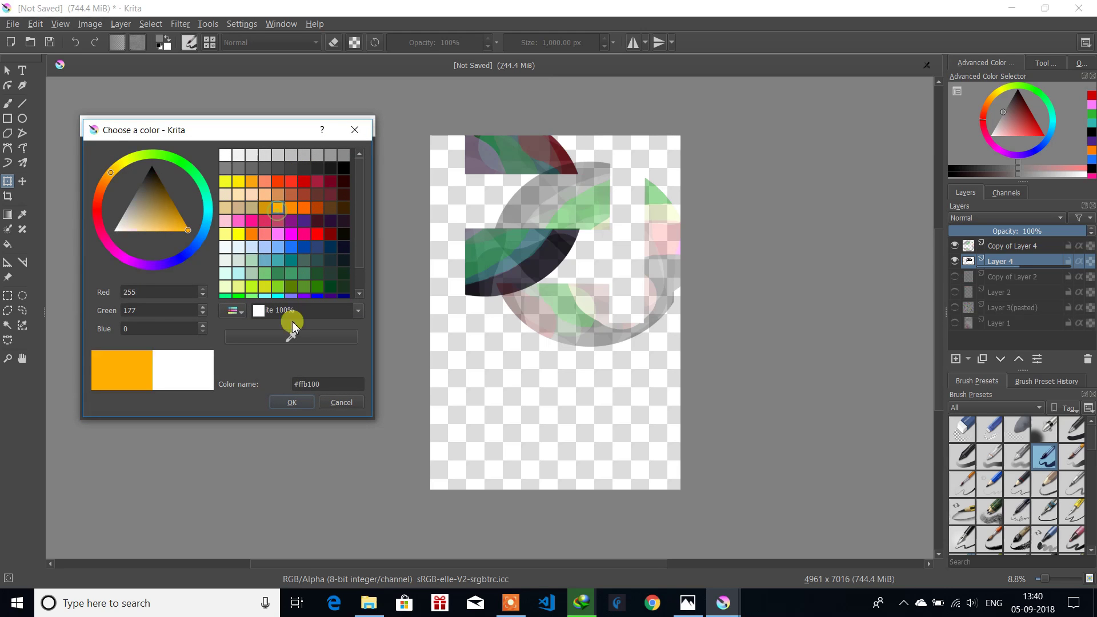
click(291, 401)
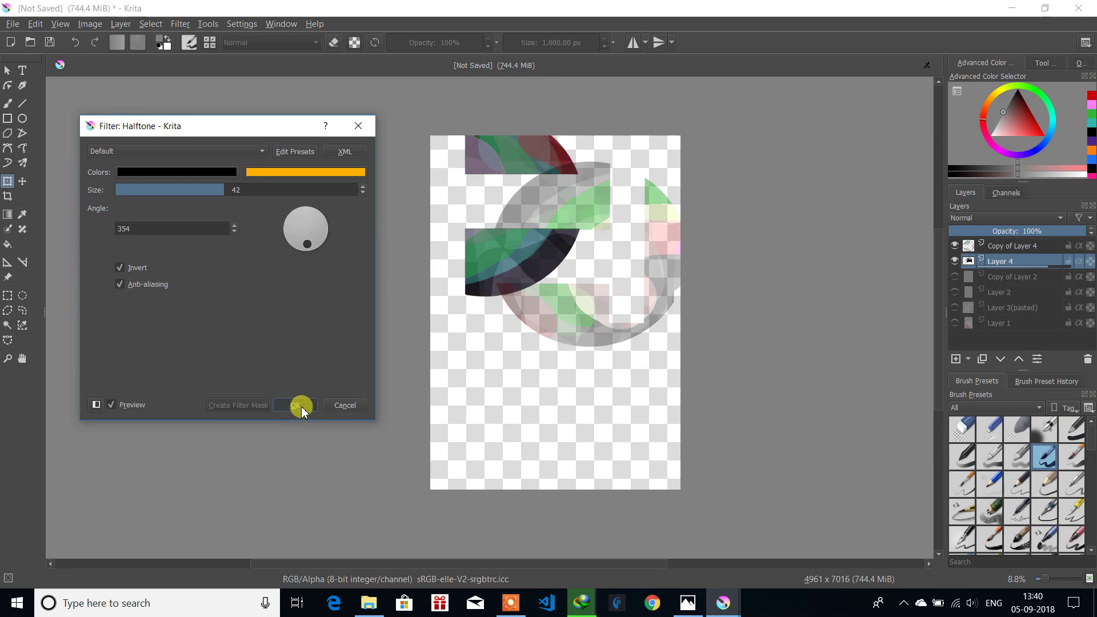
click(301, 410)
click(180, 24)
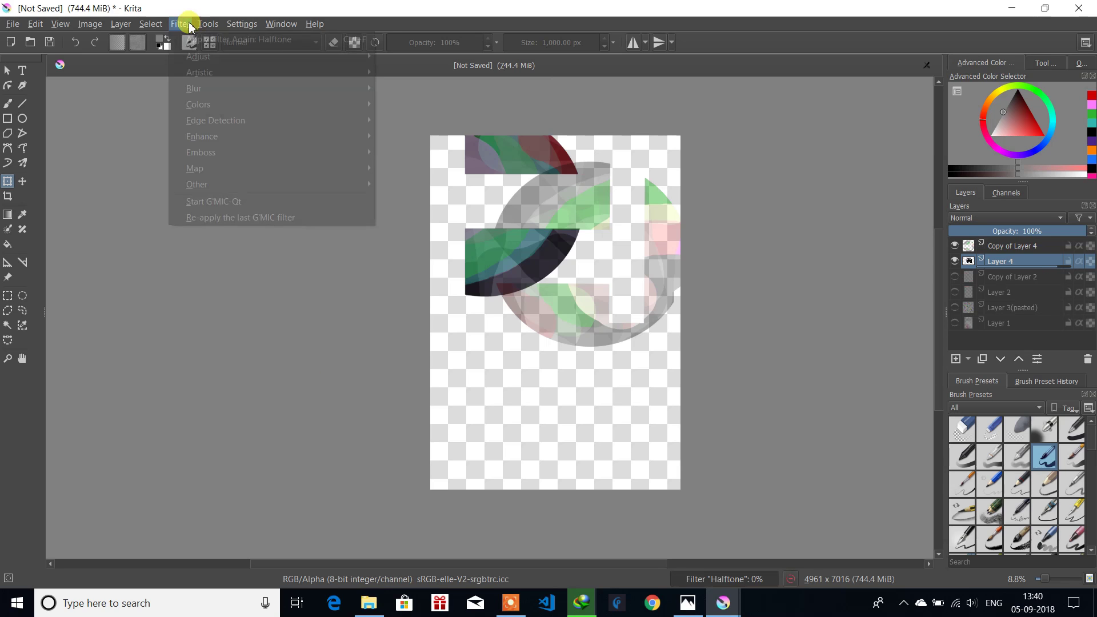
click(181, 25)
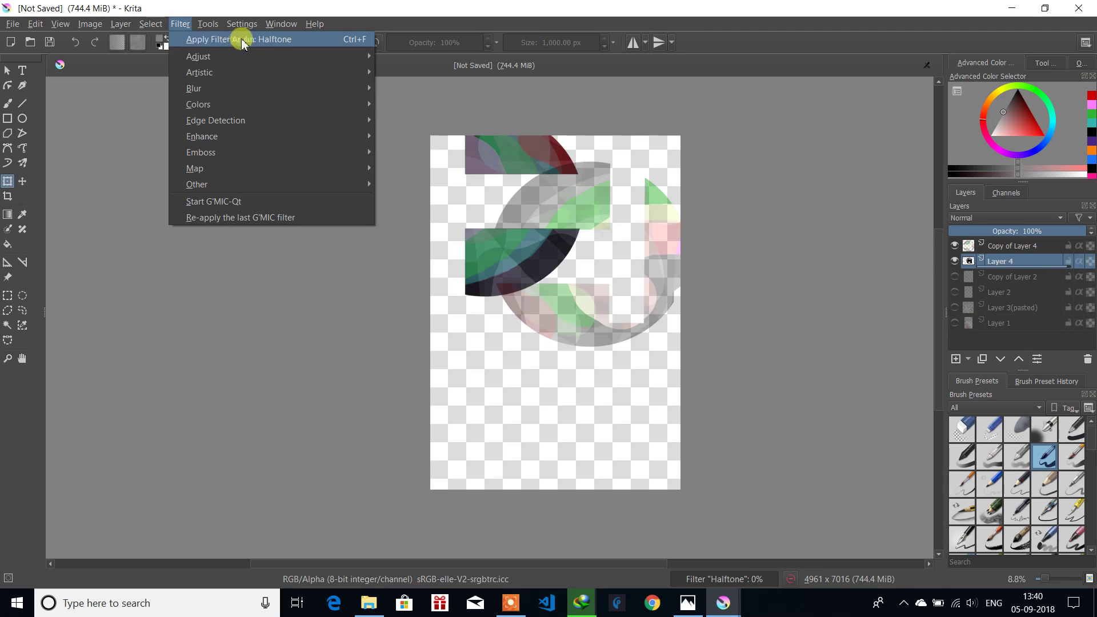
mouse_move(264, 56)
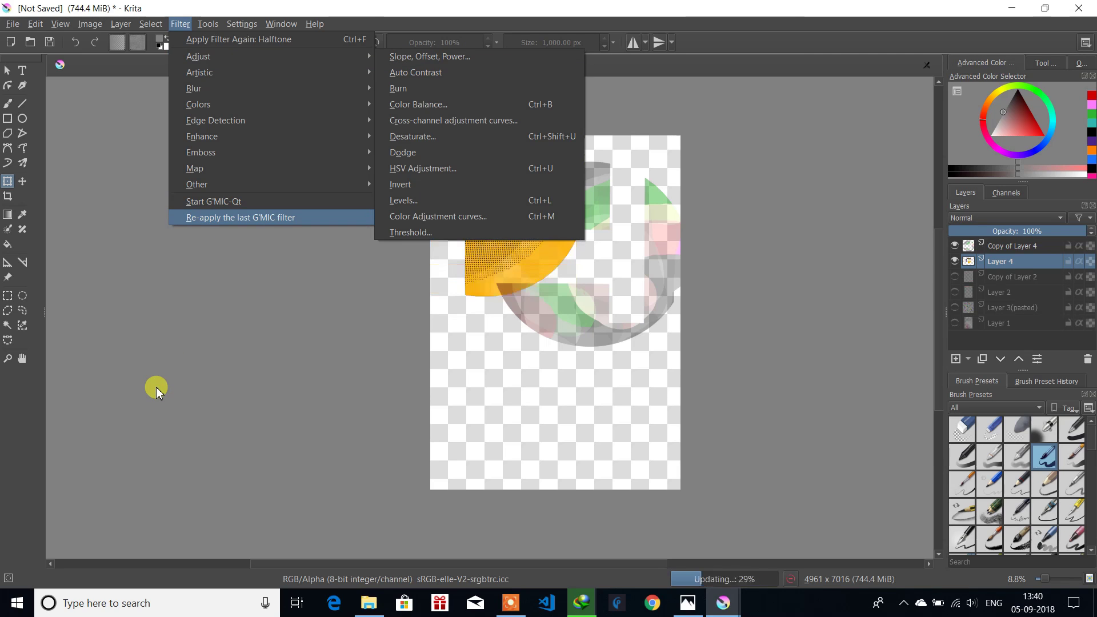
click(156, 387)
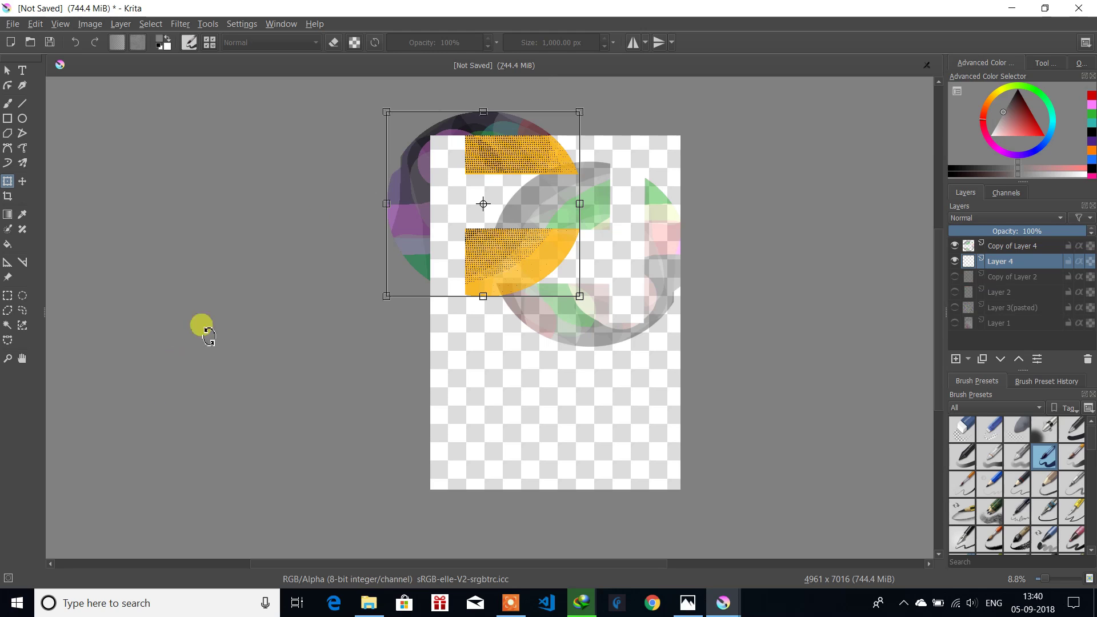
click(515, 134)
click(566, 246)
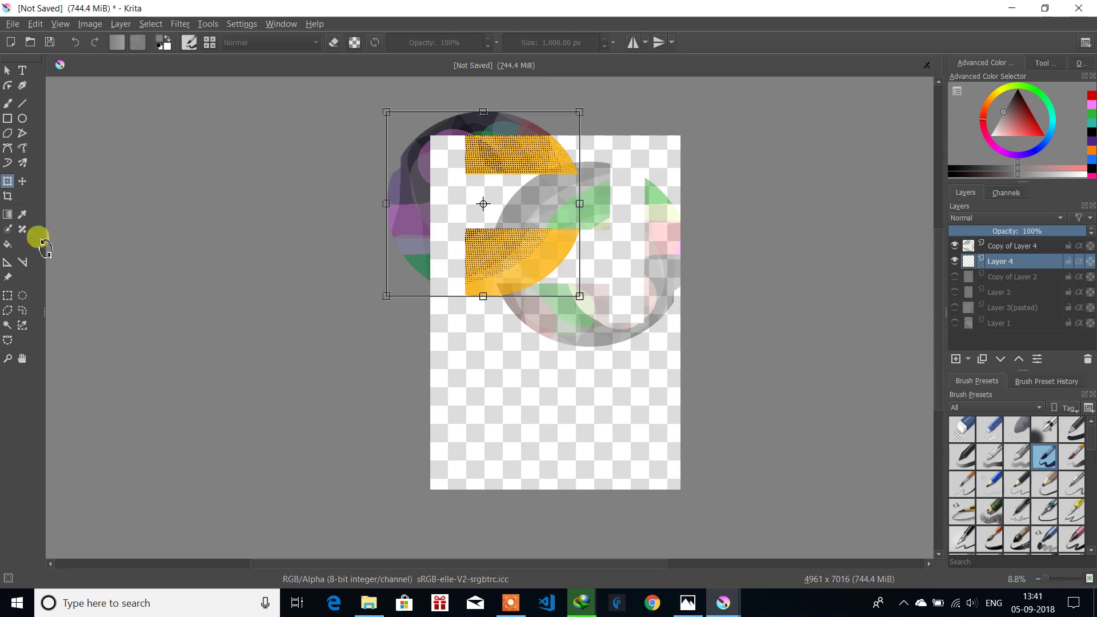
click(7, 296)
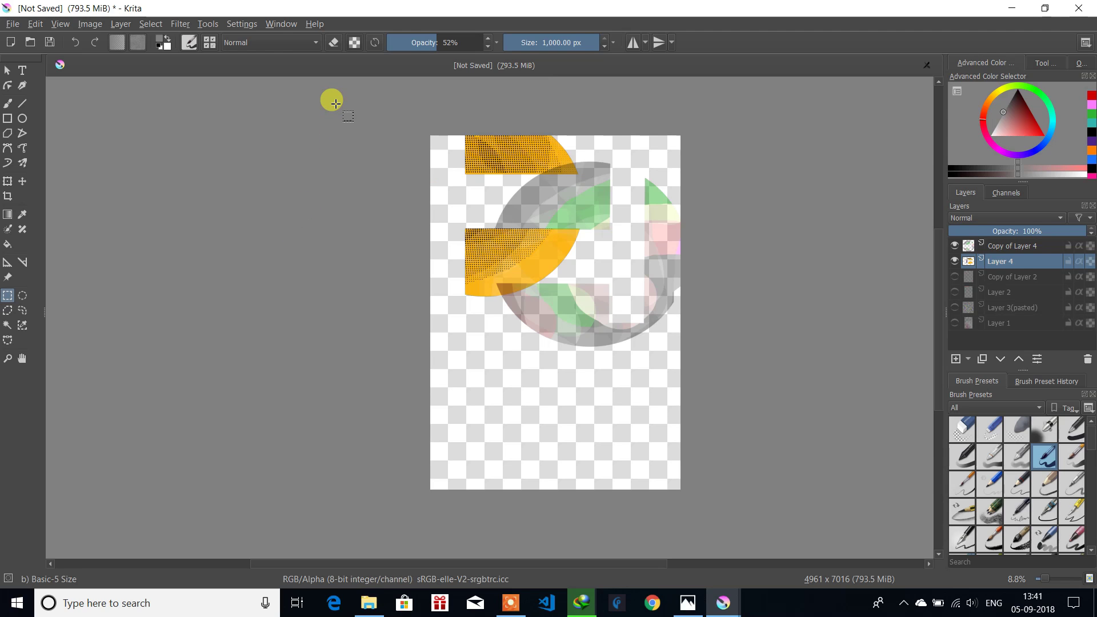
Step: Hide Layer 4, select Copy of Layer 4, and briefly show Layer 1 beneath it before hiding Layer 1 again
click(955, 263)
click(1007, 250)
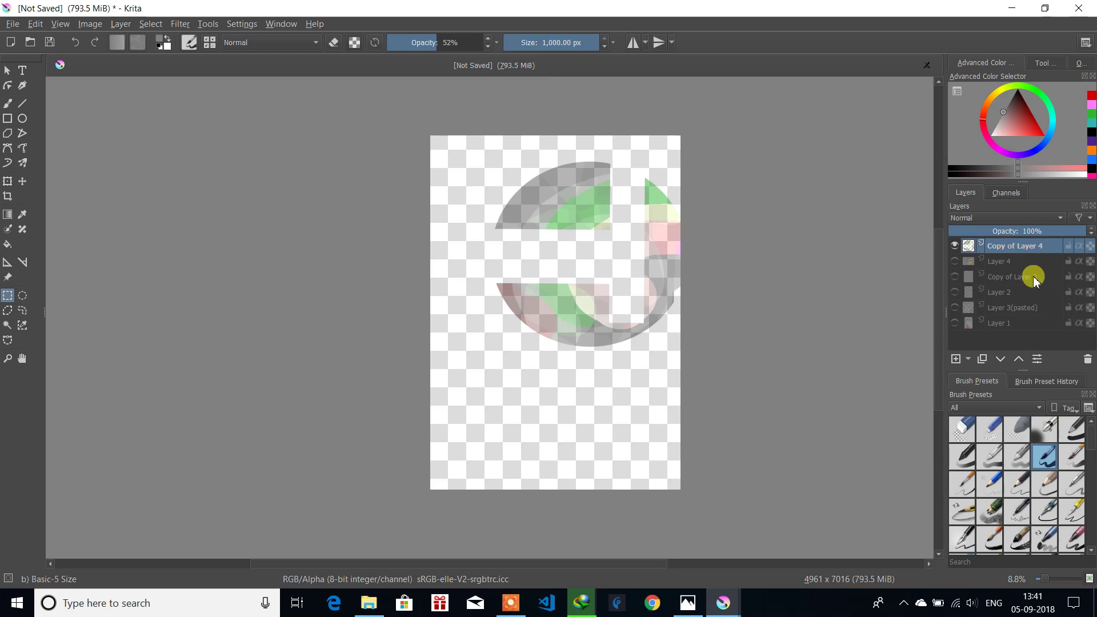
mouse_move(1041, 312)
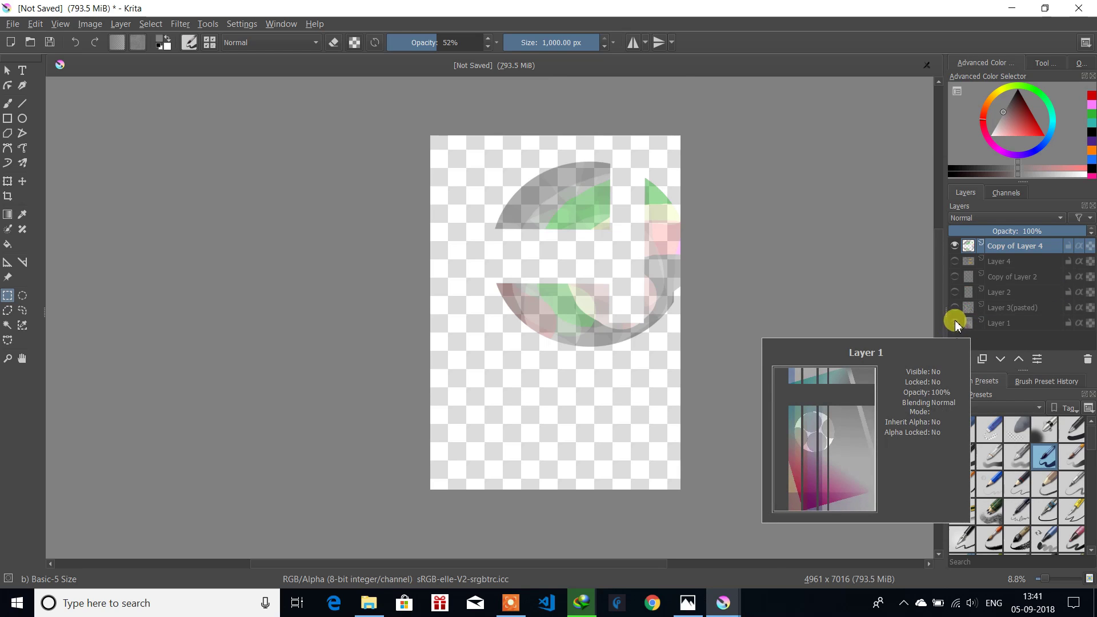
click(956, 324)
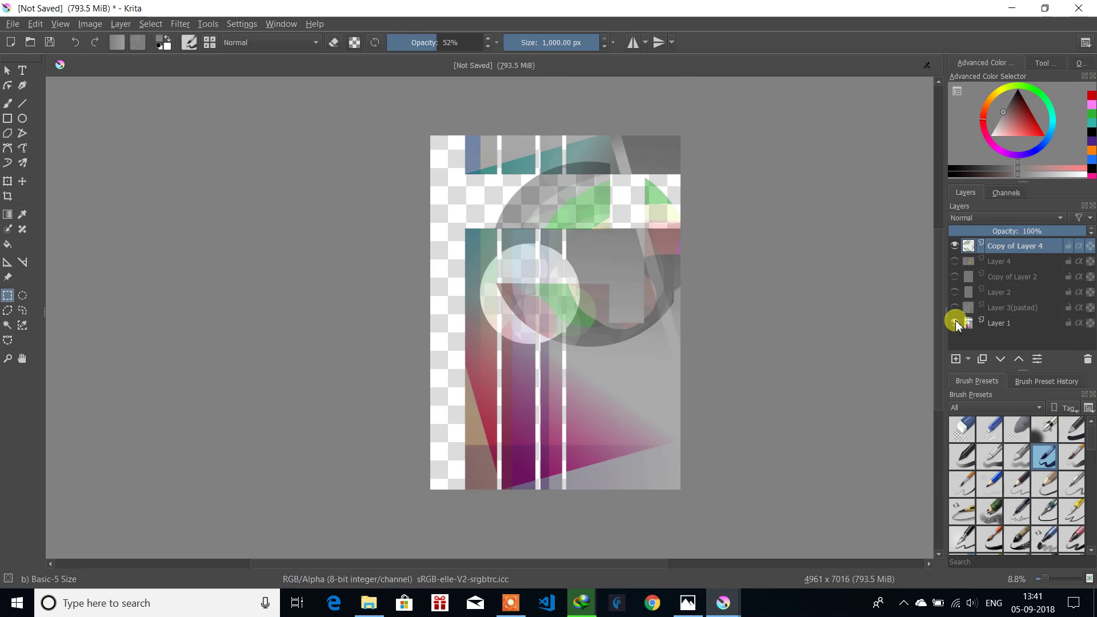
click(955, 323)
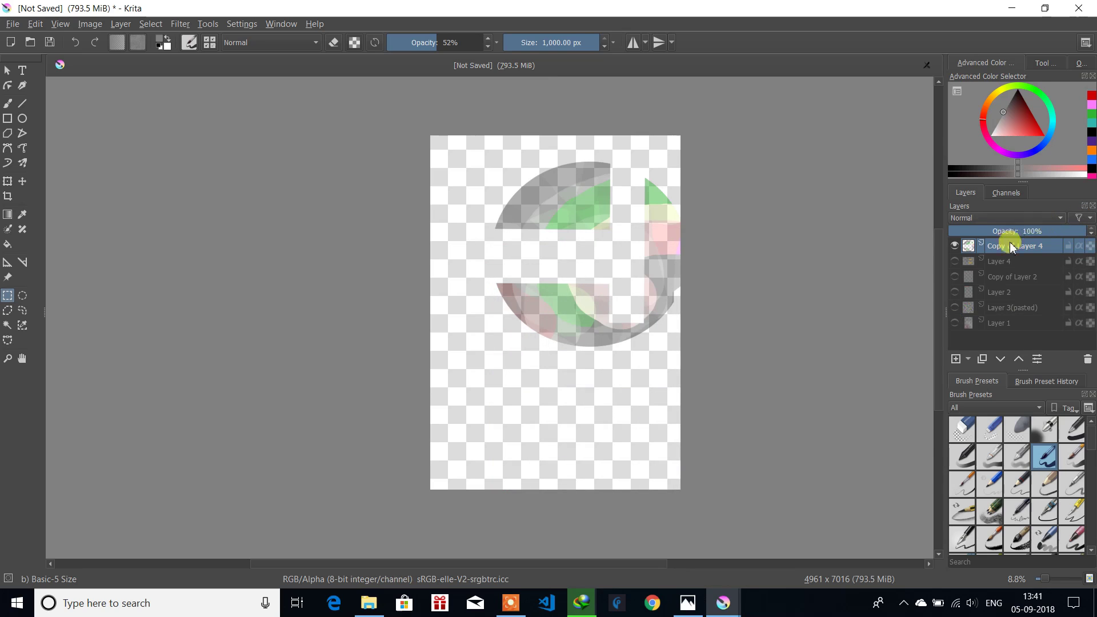
Step: Add a new paint layer directly below Copy of Layer 4 and hide Copy of Layer 4
click(955, 360)
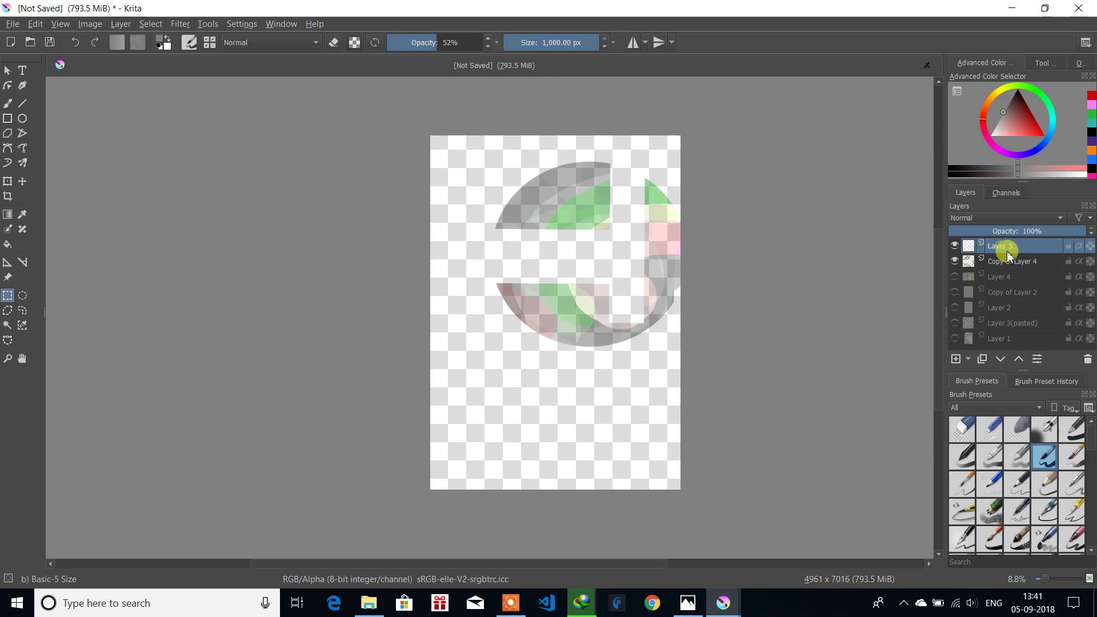
mouse_move(1004, 248)
mouse_down()
mouse_move(957, 250)
mouse_move(956, 264)
mouse_move(1006, 269)
mouse_up()
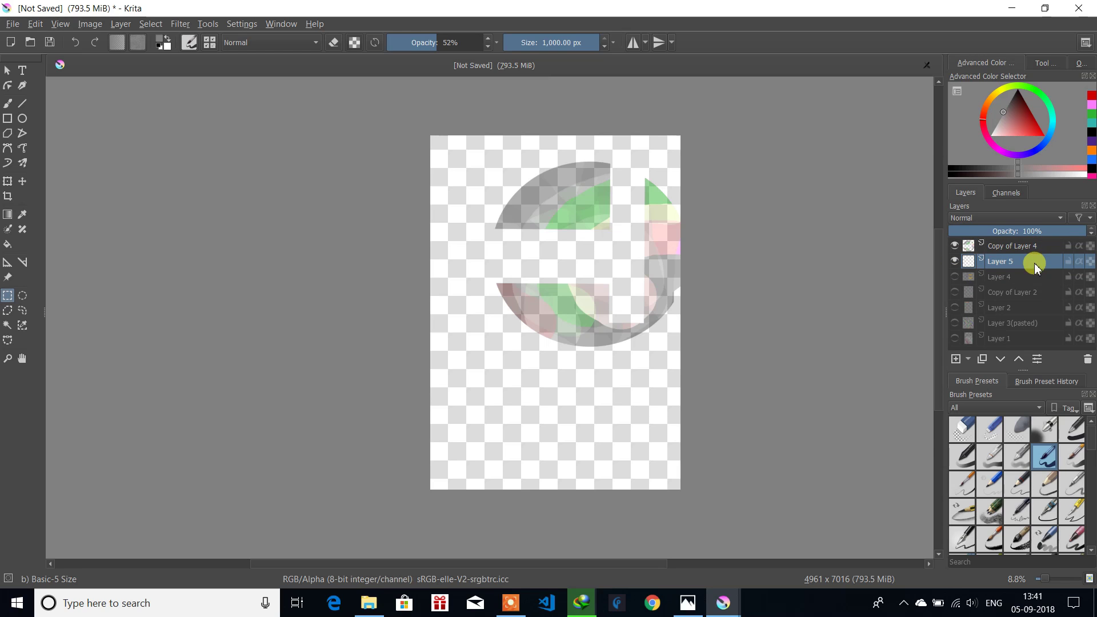
click(955, 246)
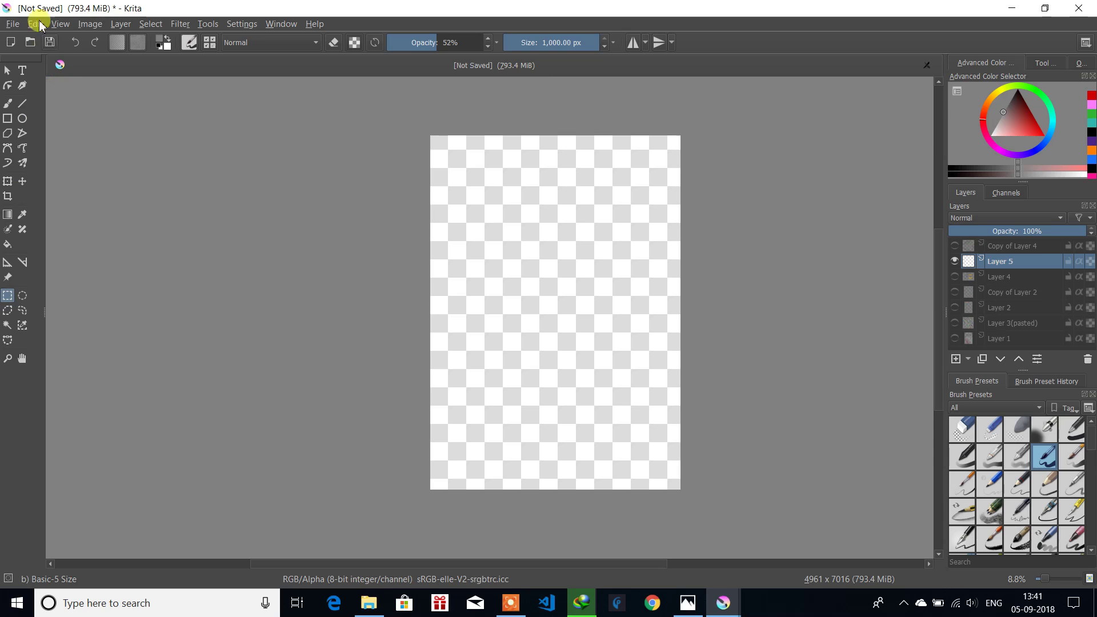
Step: Fill Layer 5 with the GPS Light Saber (Use FG color) gradient, drawn diagonally from the canvas's upper-left corner to its lower-right corner
click(7, 214)
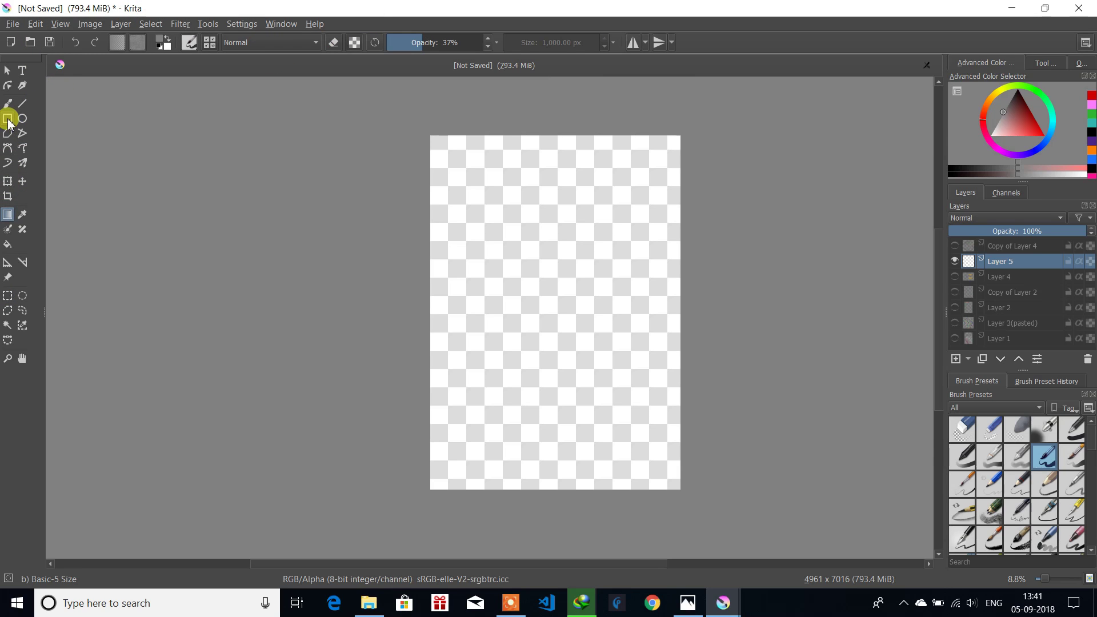
click(115, 42)
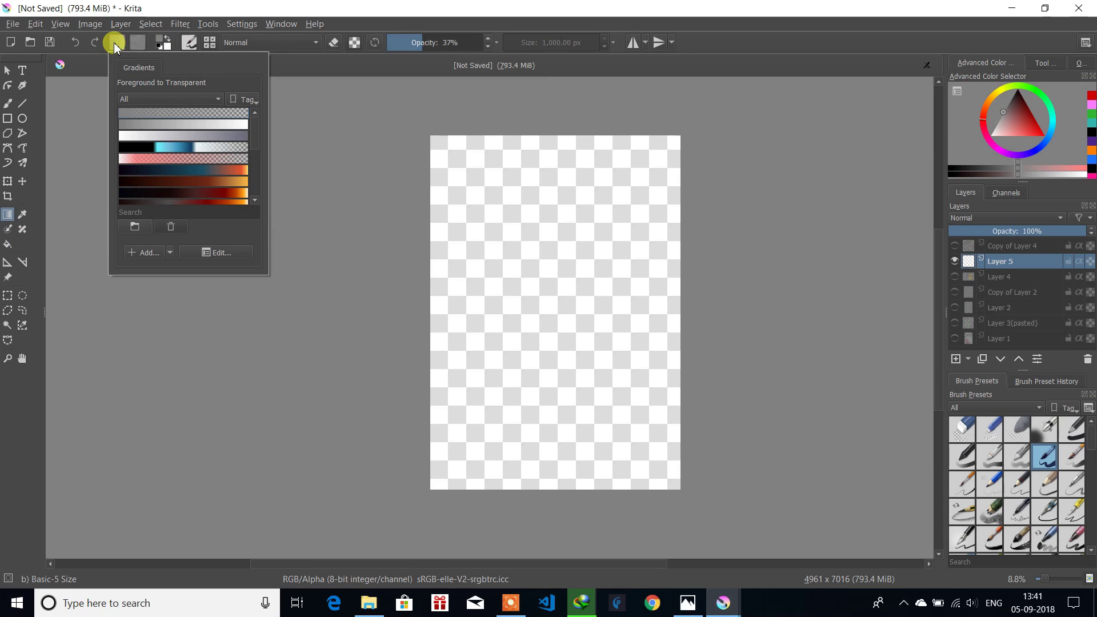
click(202, 99)
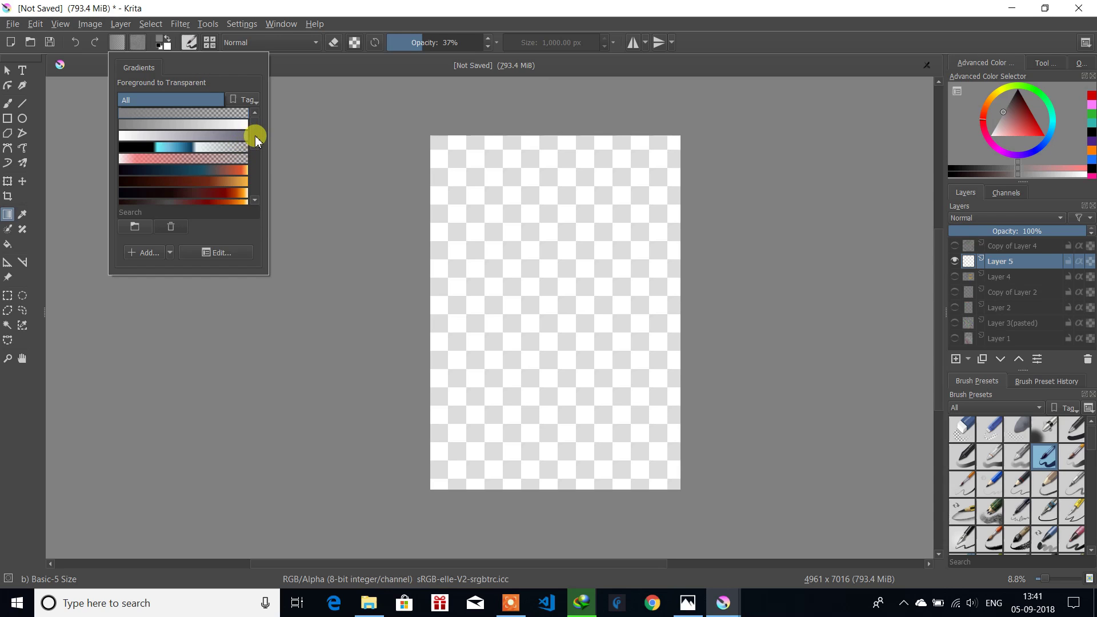
drag(255, 135, 249, 170)
click(170, 169)
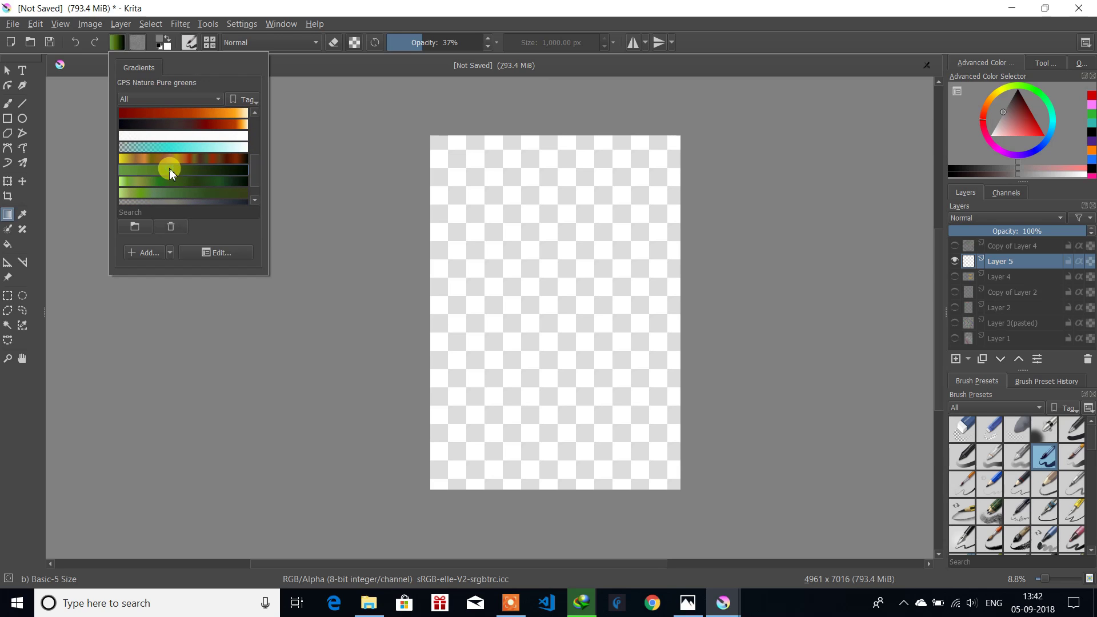
click(184, 150)
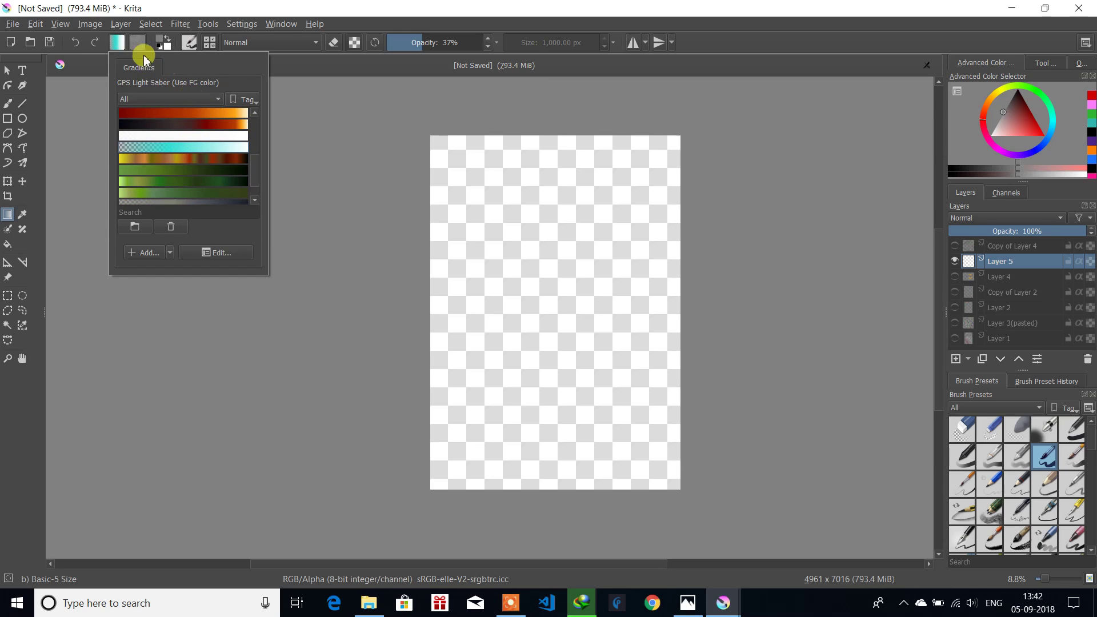
click(264, 7)
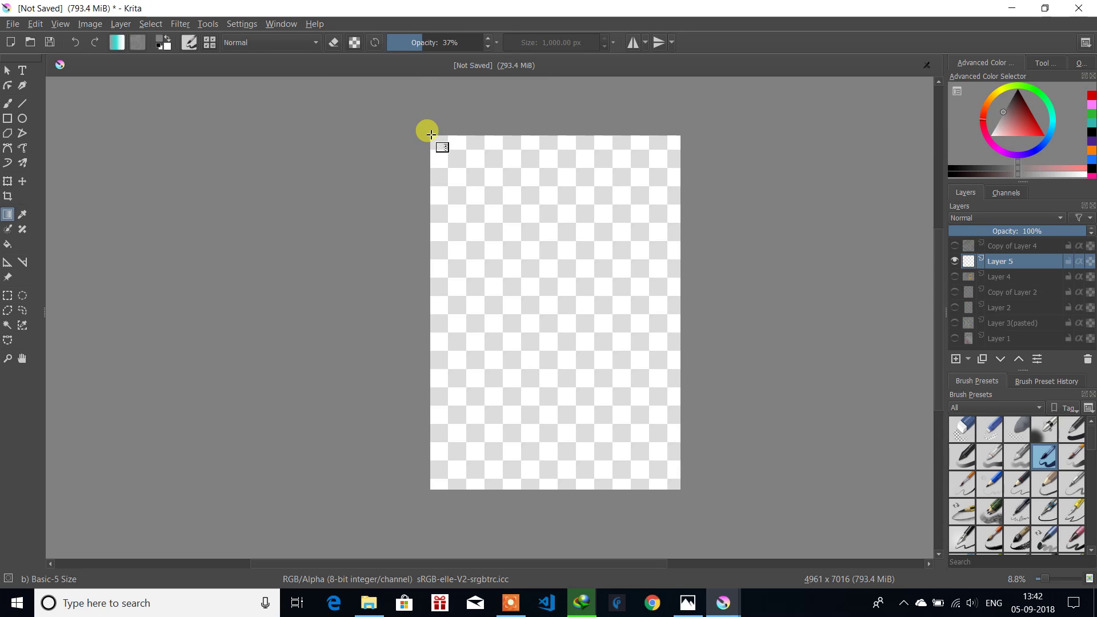
drag(431, 134, 680, 492)
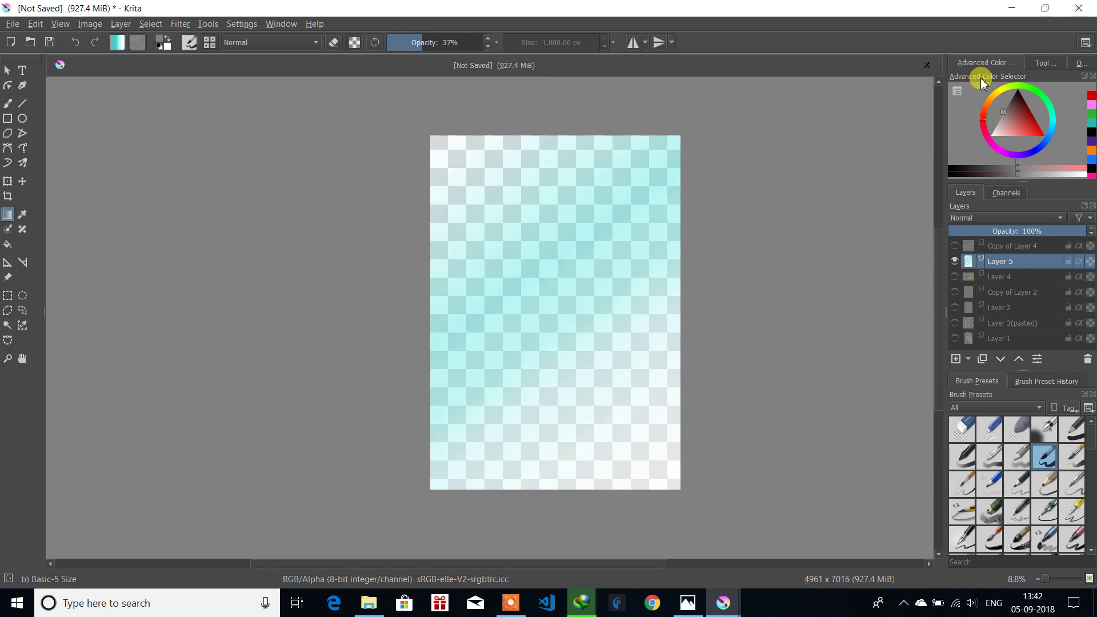
Step: Show Copy of Layer 4 again and add another paint layer directly below the gradient layer
click(955, 246)
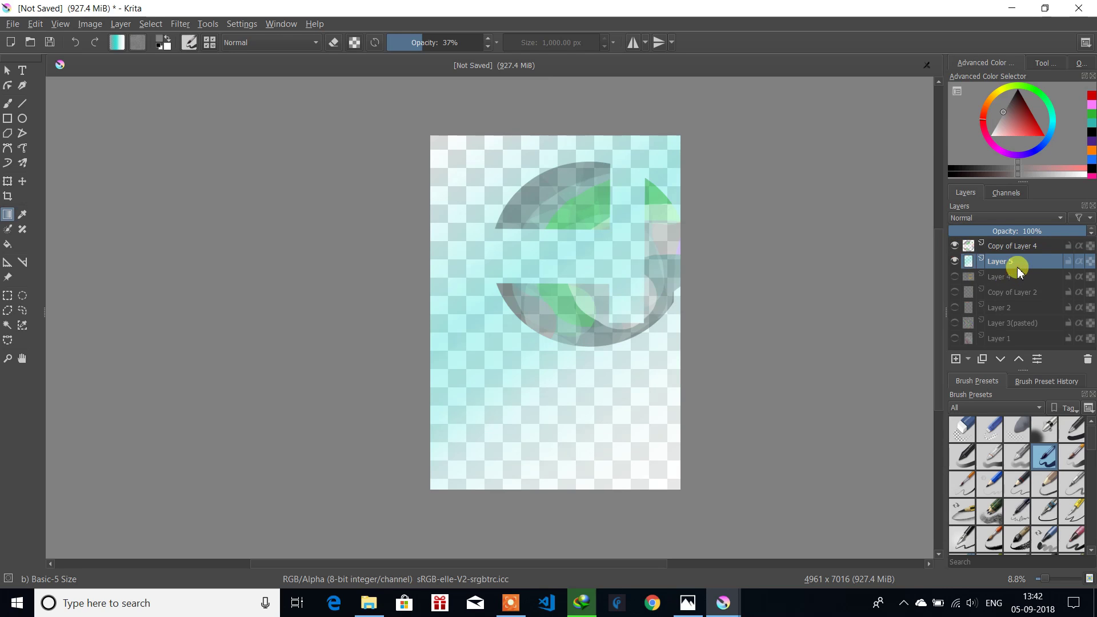
click(957, 359)
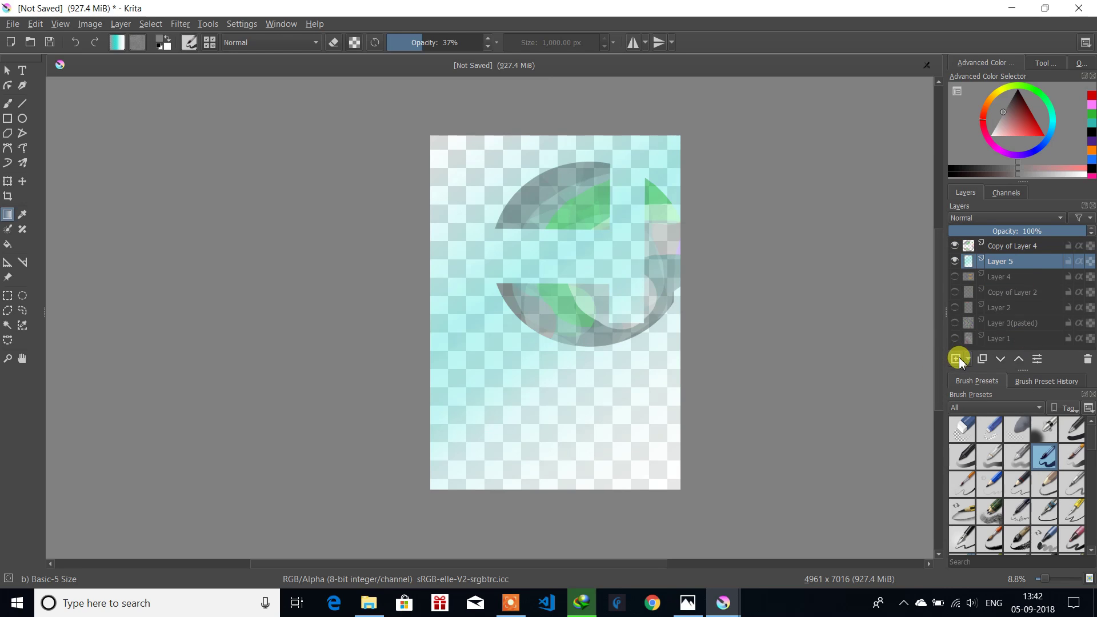
drag(997, 259, 955, 285)
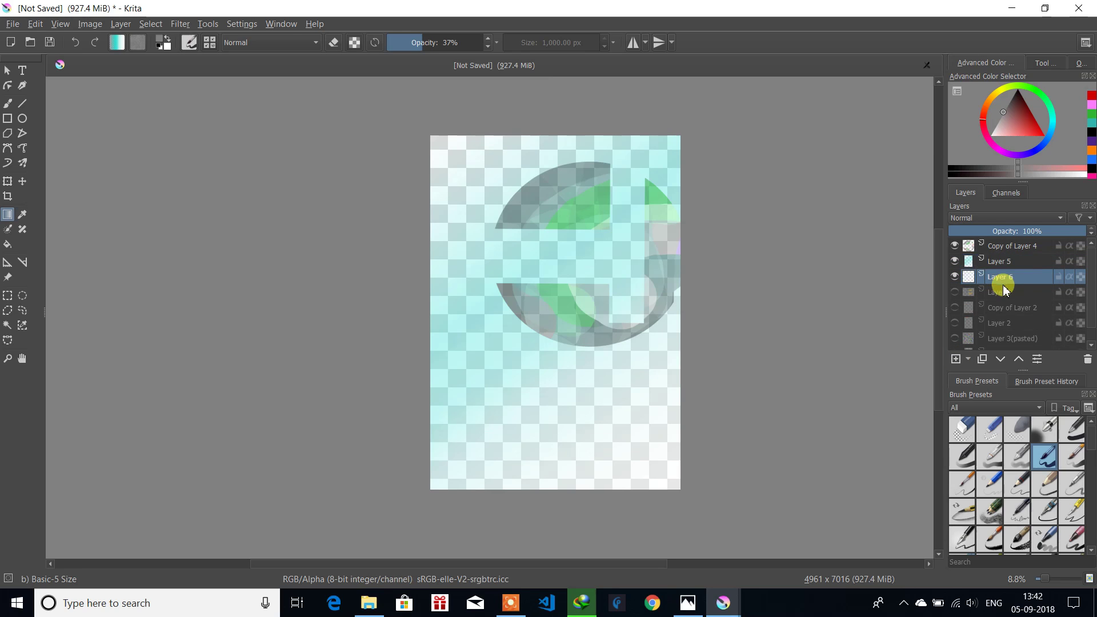
Step: Hide Copy of Layer 4 and Layer 5, and fill the empty Layer 6 entirely with white
click(955, 246)
click(954, 261)
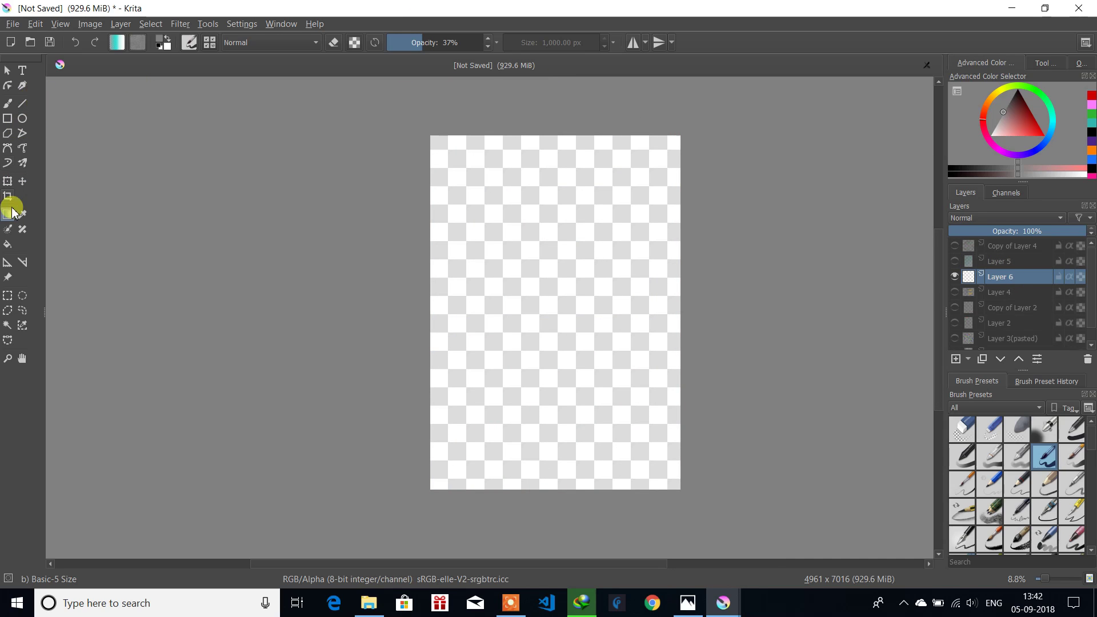
click(8, 244)
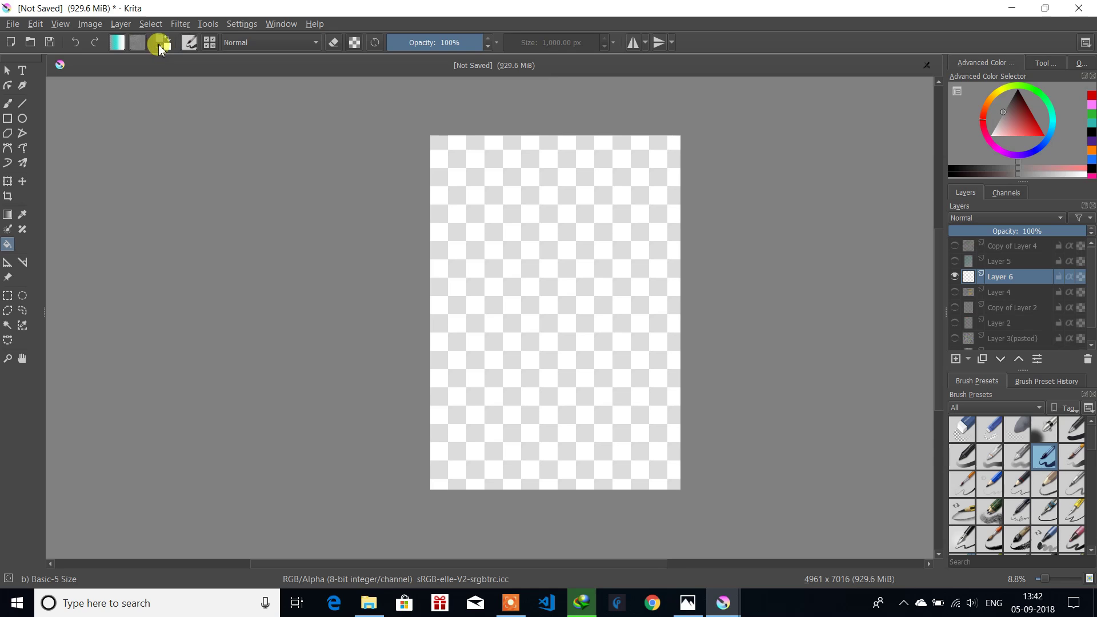
click(160, 44)
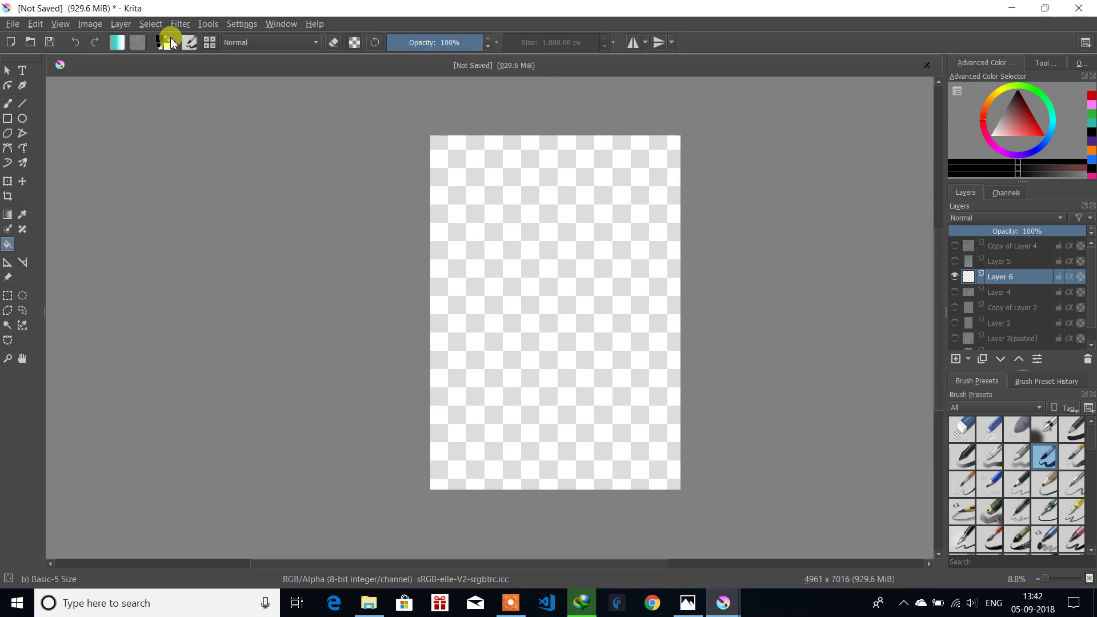
click(169, 39)
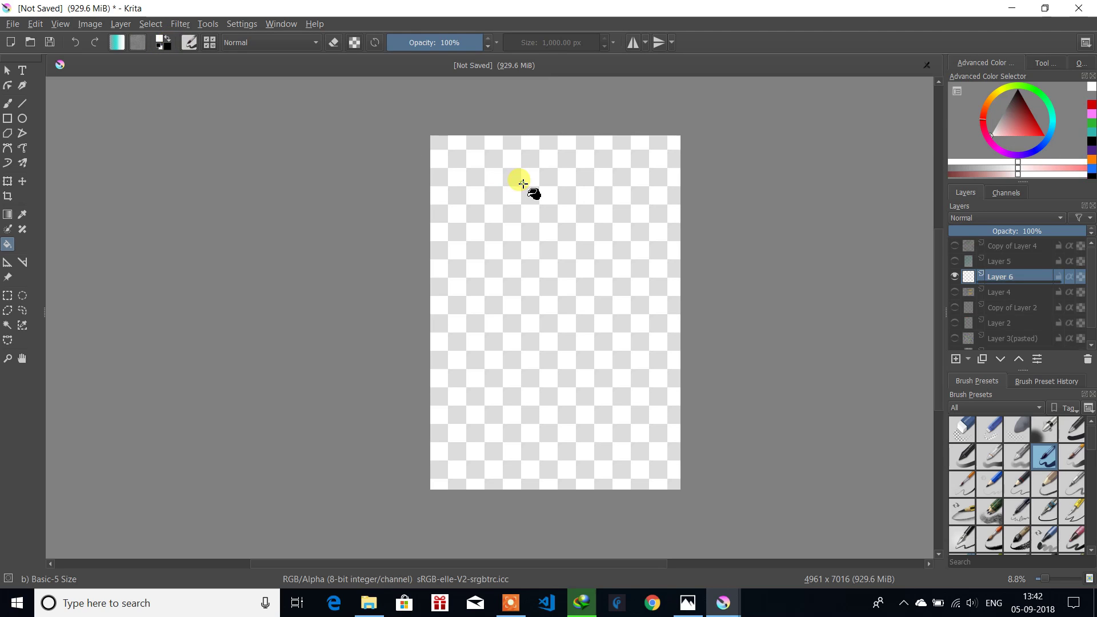
click(523, 184)
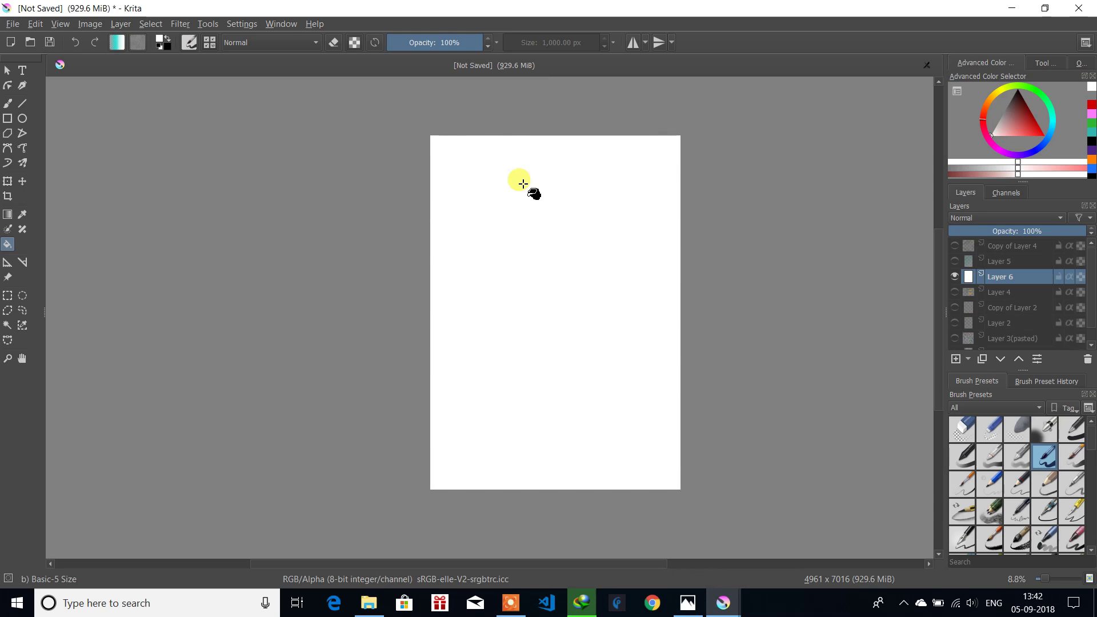
Step: Show Copy of Layer 4 and Layer 5 again, select Layer 5, and dismiss the completed-download window
click(957, 247)
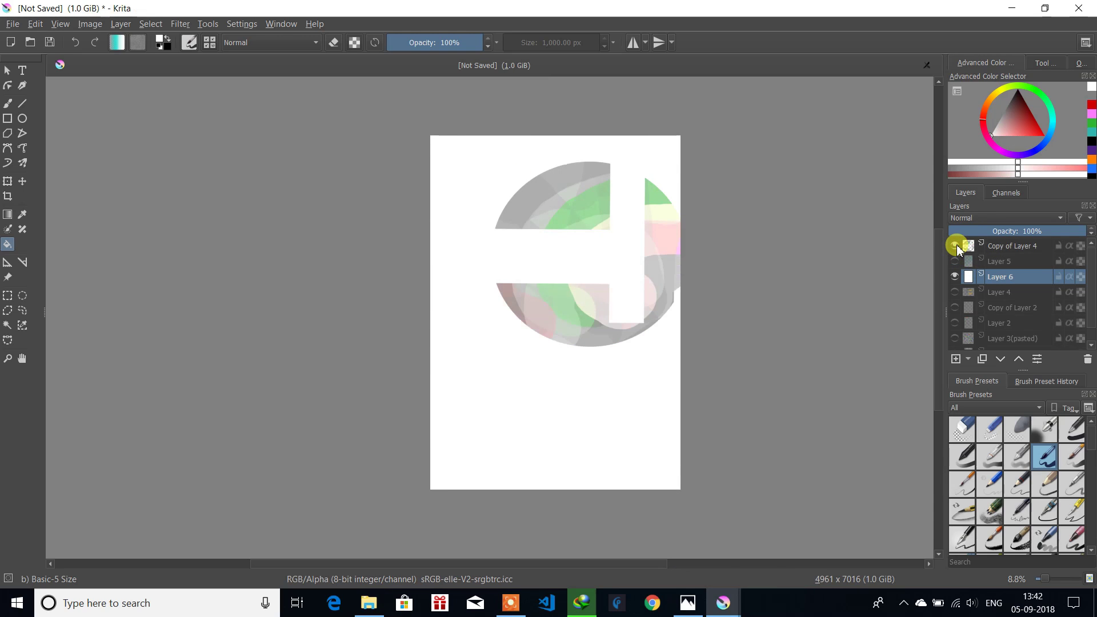
click(957, 272)
click(955, 260)
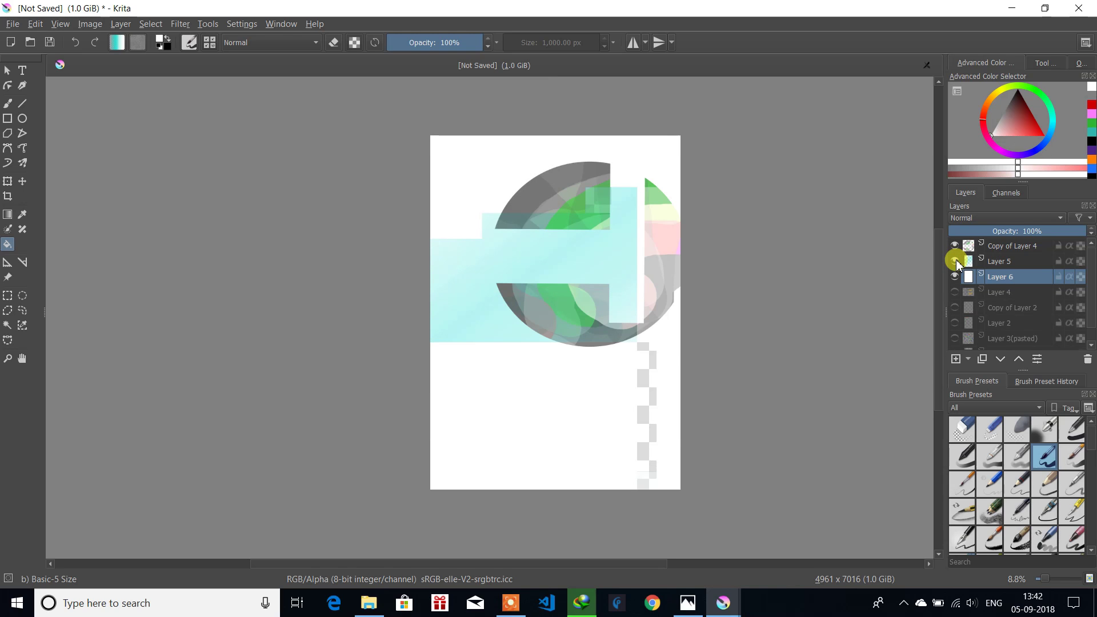
click(1004, 263)
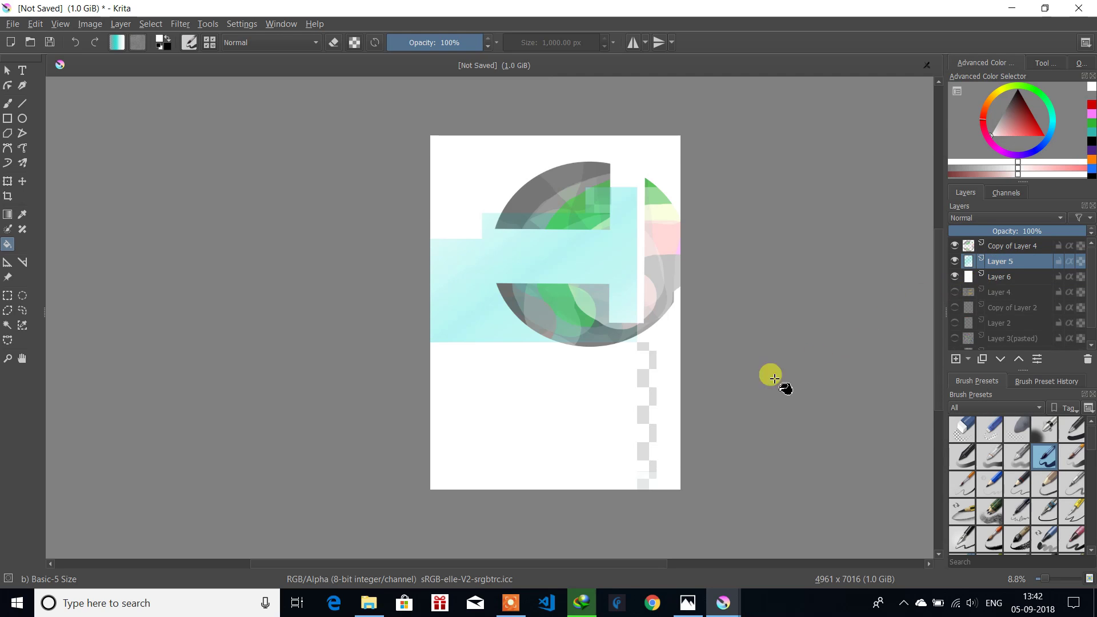
click(8, 296)
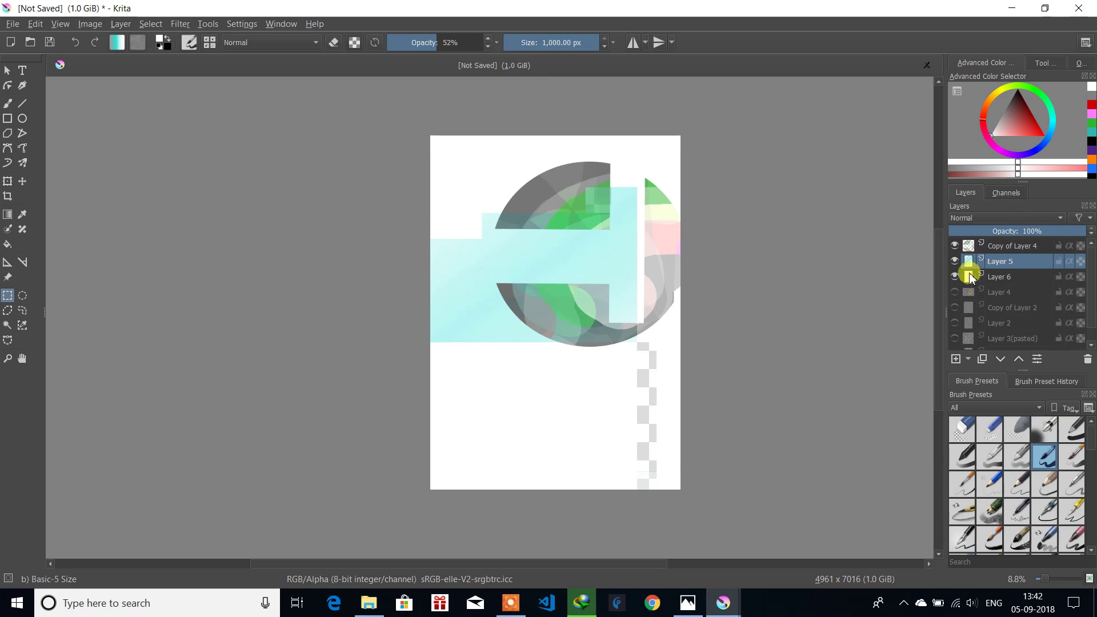
click(955, 261)
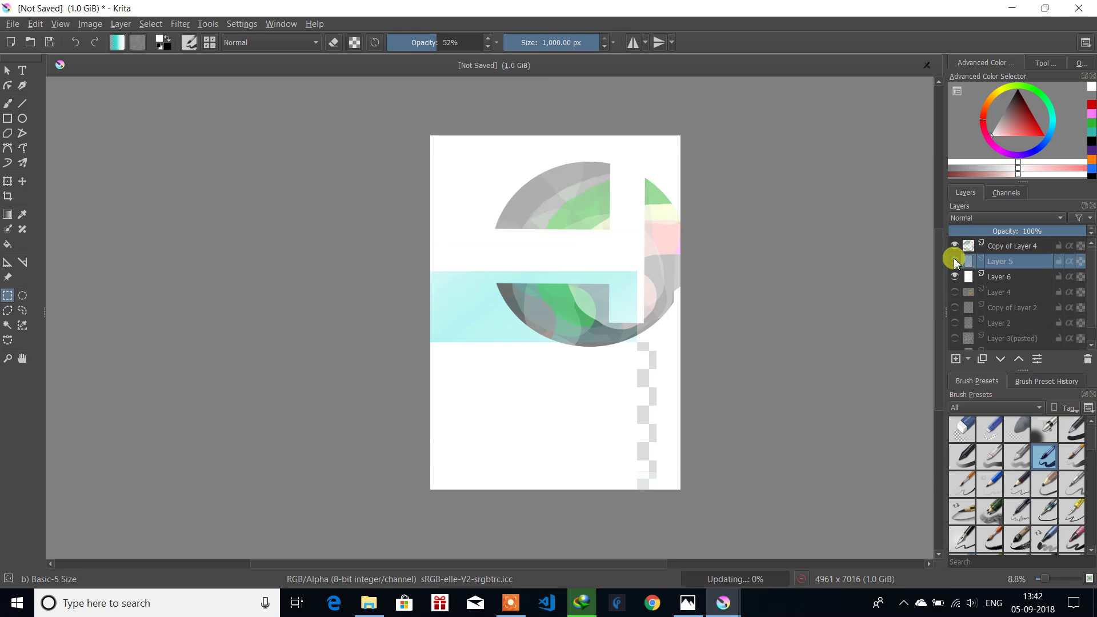
click(955, 261)
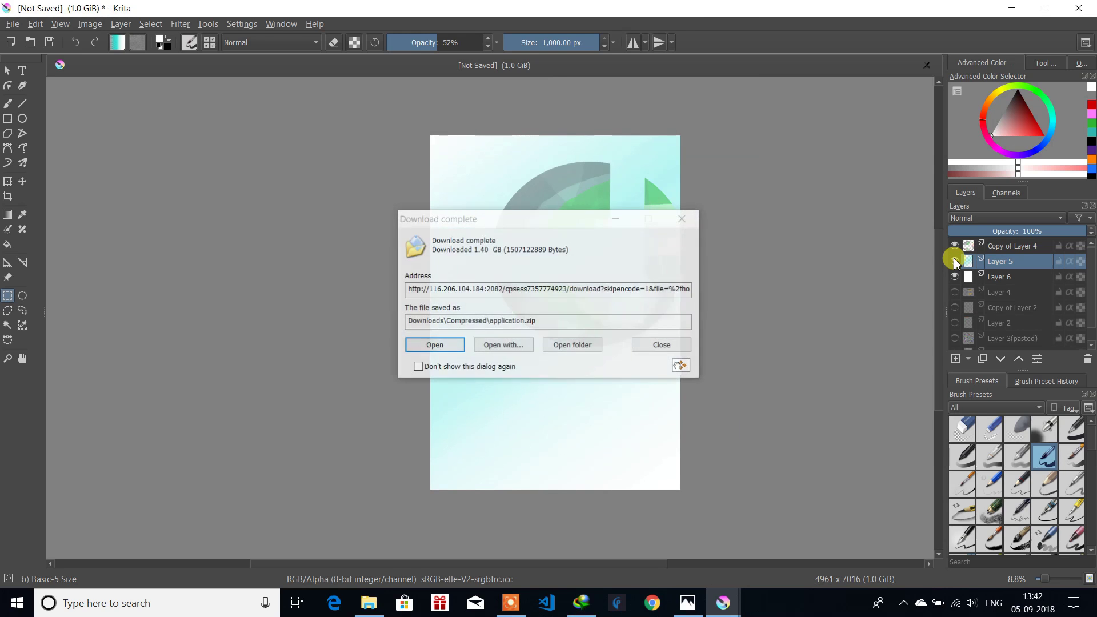
click(671, 347)
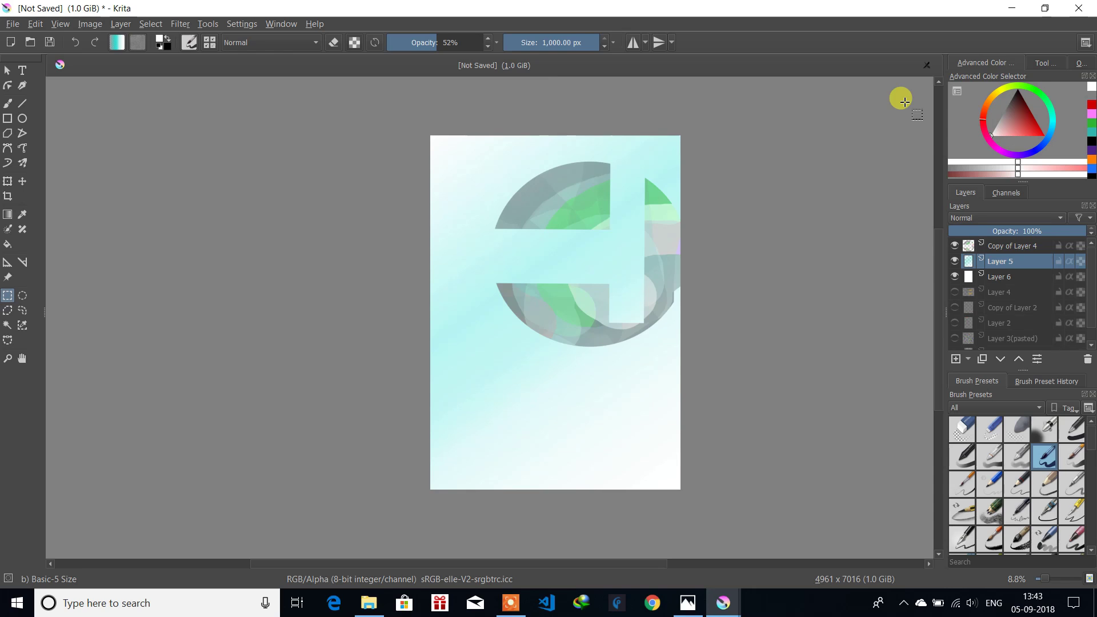
Step: Lower the opacity of Copy of Layer 4 to 28% and of Layer 5 to 54%
click(995, 247)
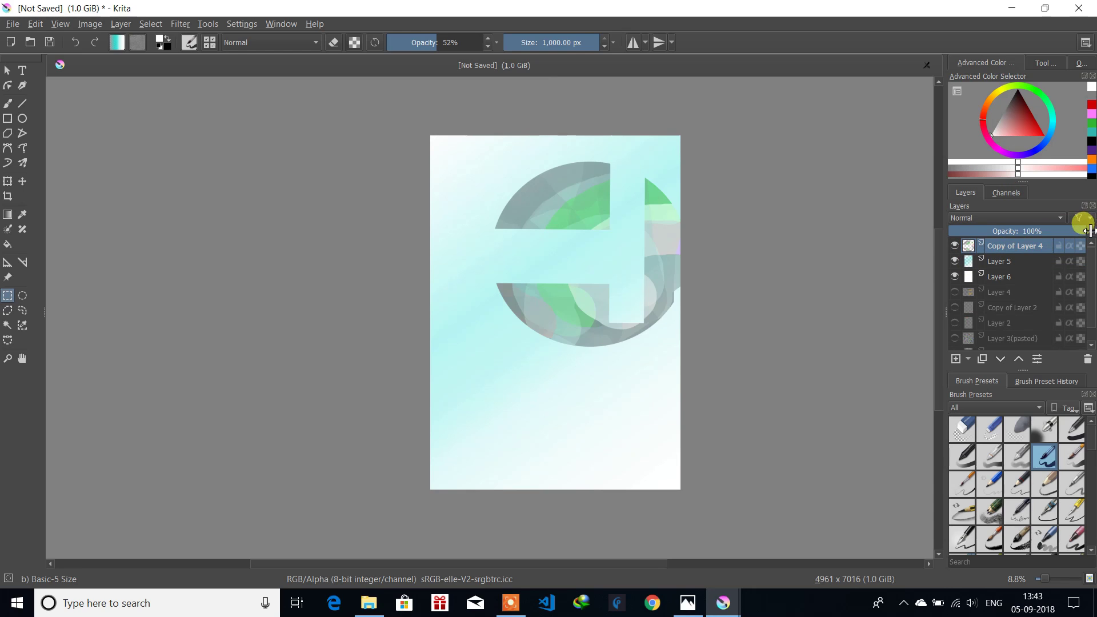
drag(1086, 231, 1000, 235)
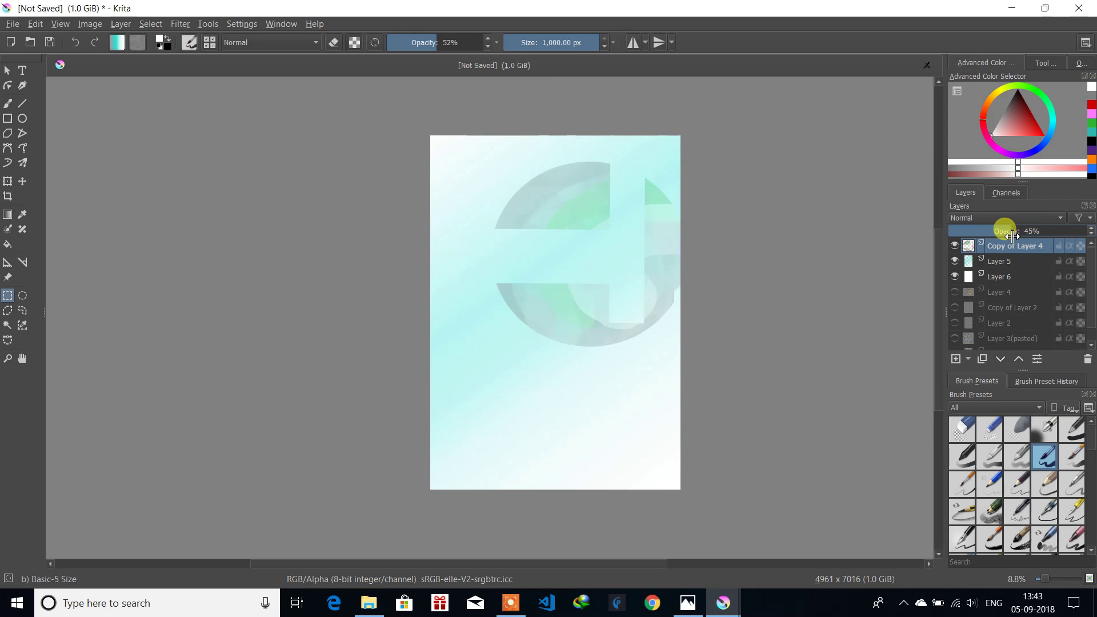
click(1002, 261)
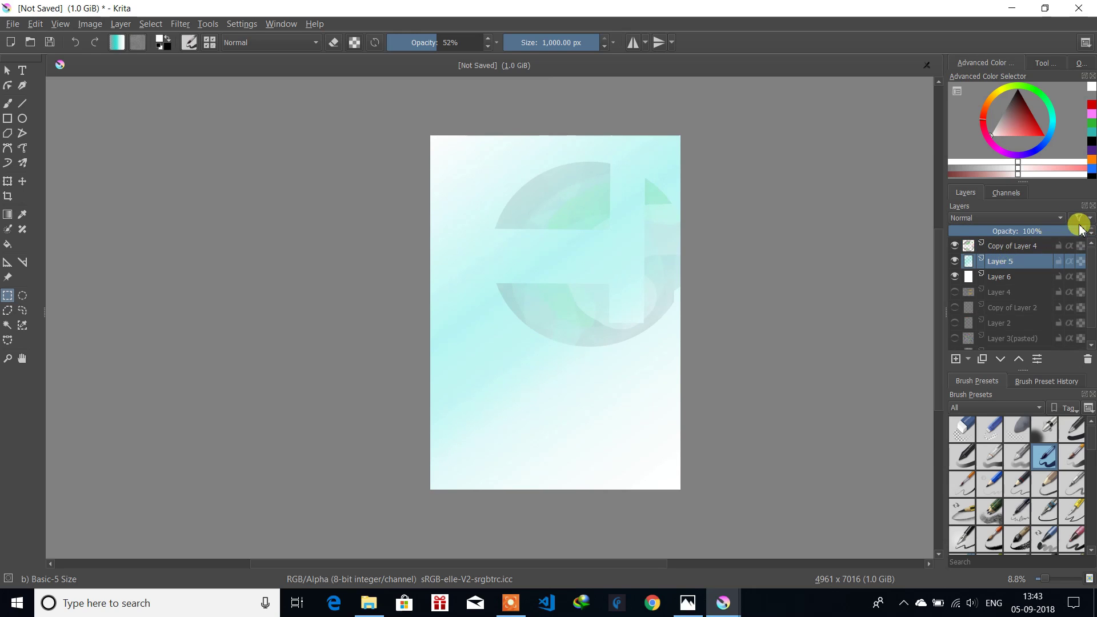
drag(1085, 231, 1021, 232)
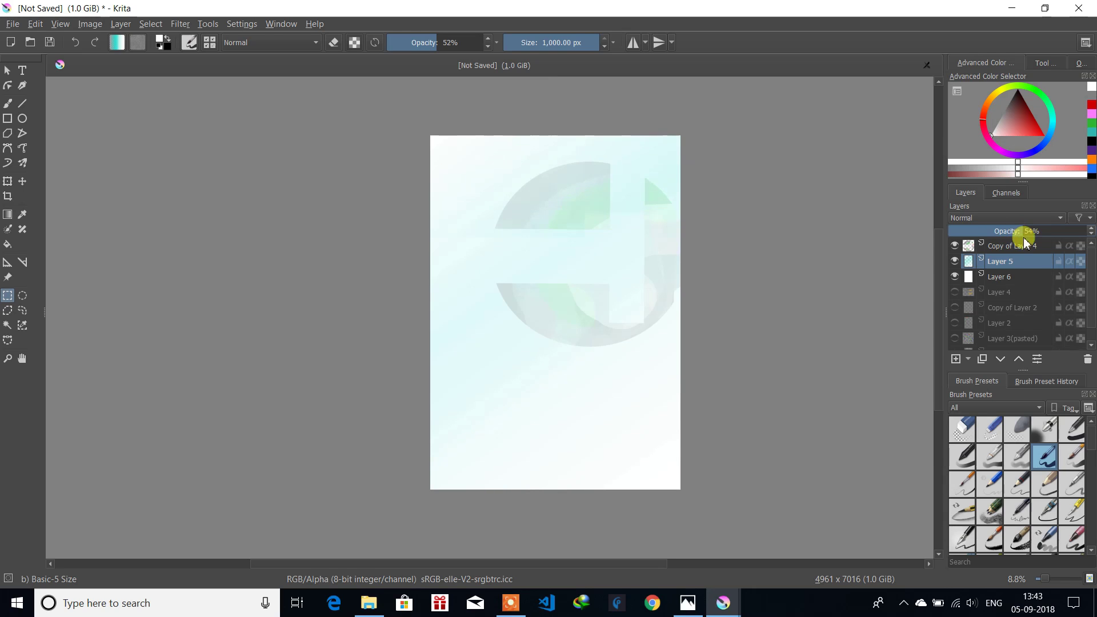
Step: Hide Layer 5 and set the opacity of Copy of Layer 4 back to 100%
click(1018, 250)
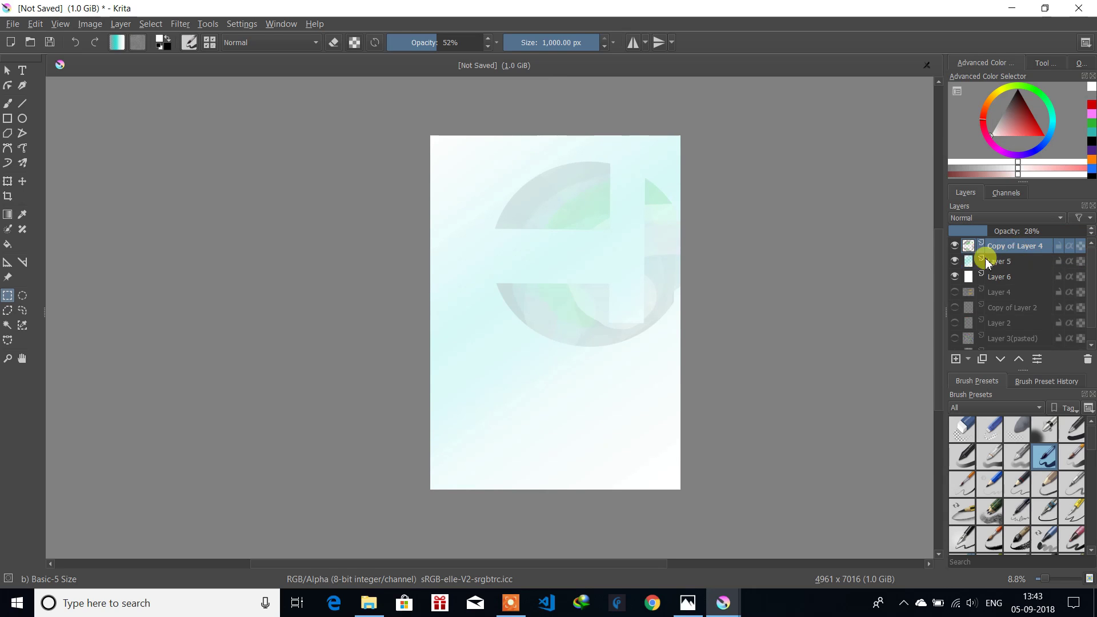
click(955, 262)
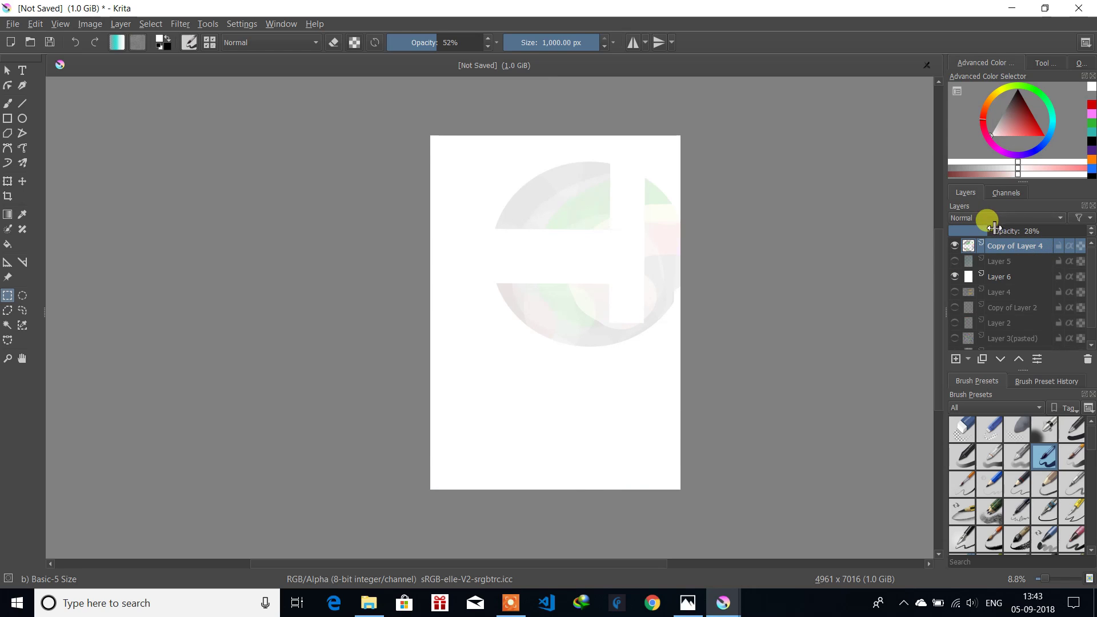
drag(994, 228, 1090, 228)
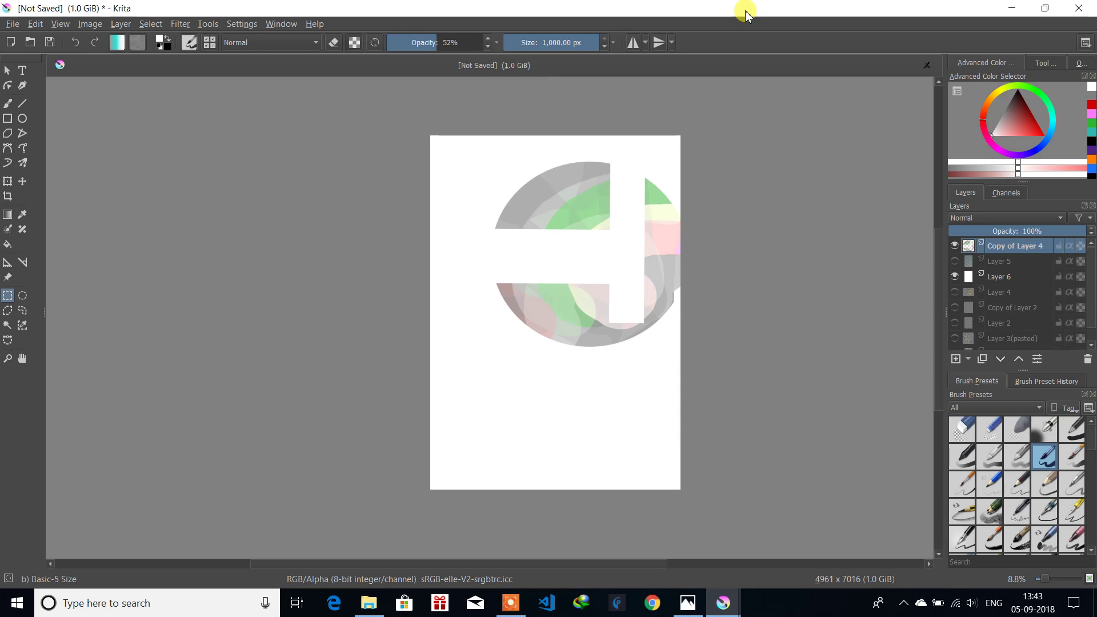
Step: Show Copy of Layer 2 and Layer 2, and move the white Layer 6 down to directly above Layer 1
click(1005, 310)
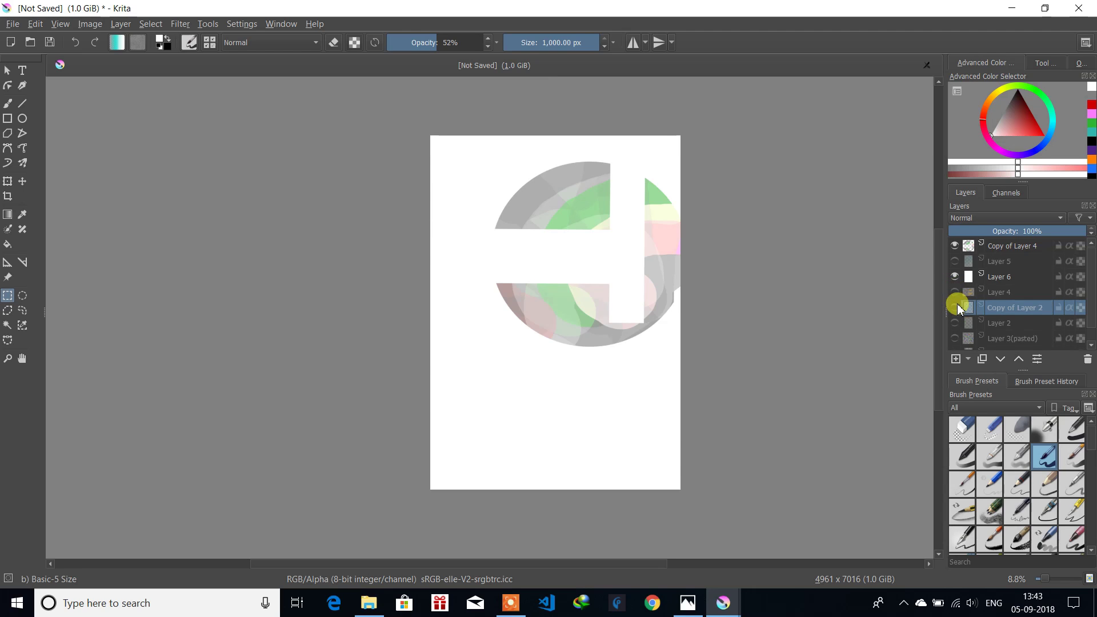
click(956, 309)
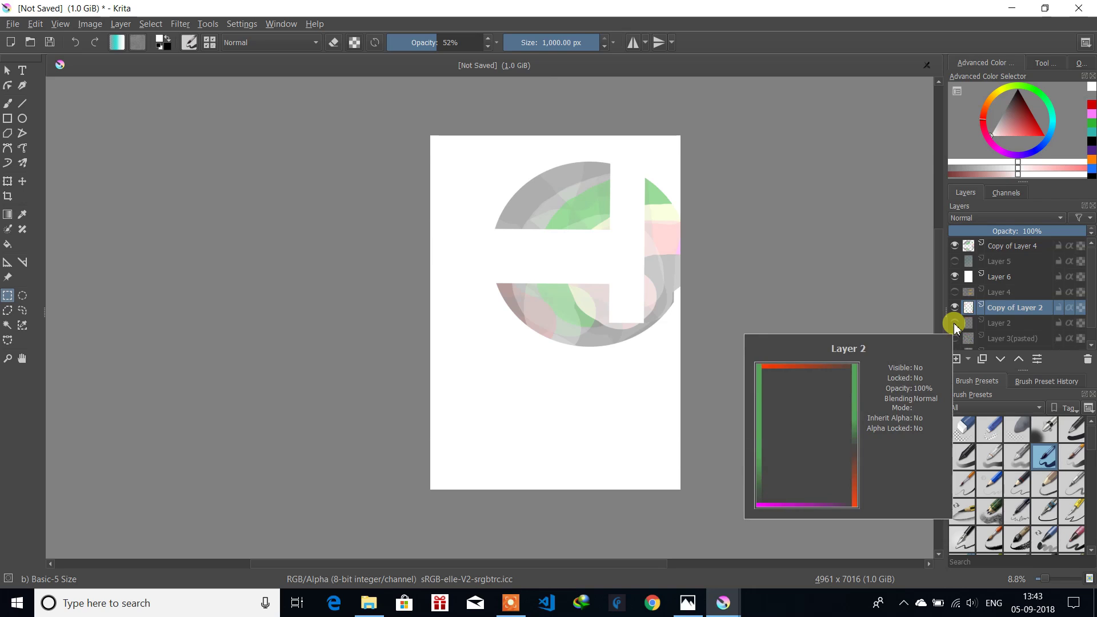
click(954, 324)
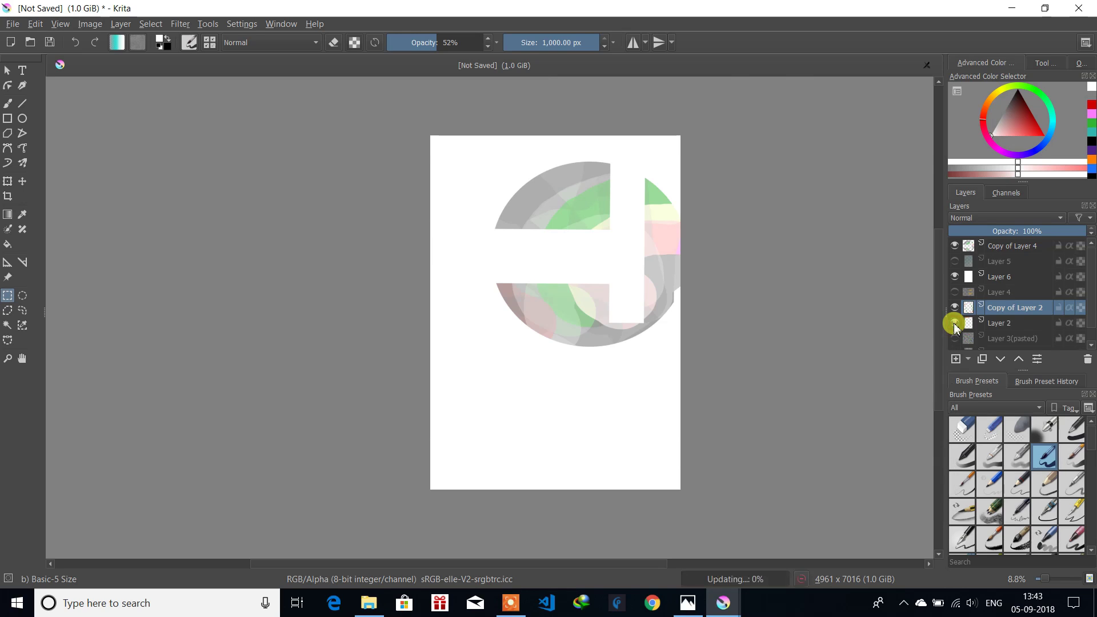
click(1001, 277)
mouse_move(1003, 280)
mouse_down()
mouse_move(958, 355)
mouse_move(960, 331)
mouse_move(1011, 338)
mouse_up()
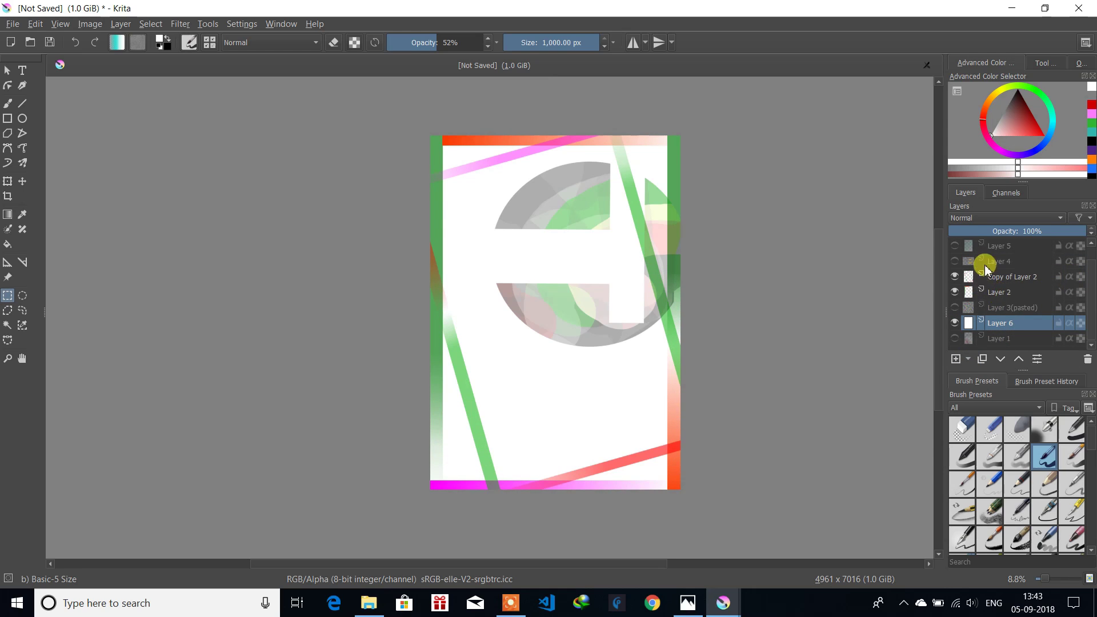
Step: Show Layer 4, Layer 5, Layer 3(pasted) and Layer 1 so that all the artwork layers are switched on
click(955, 262)
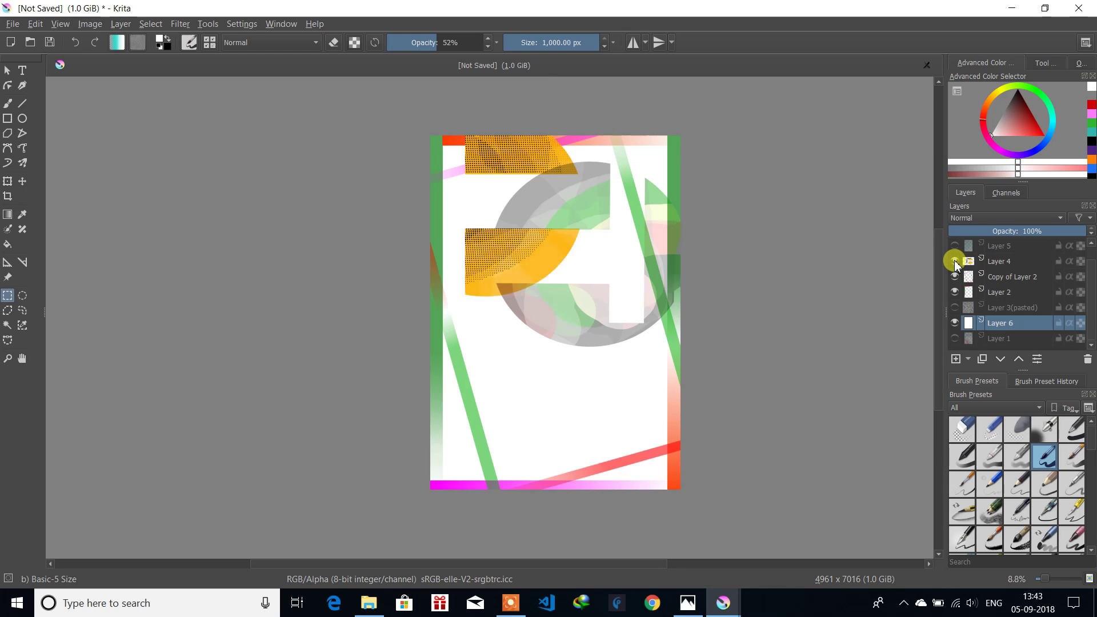
click(955, 247)
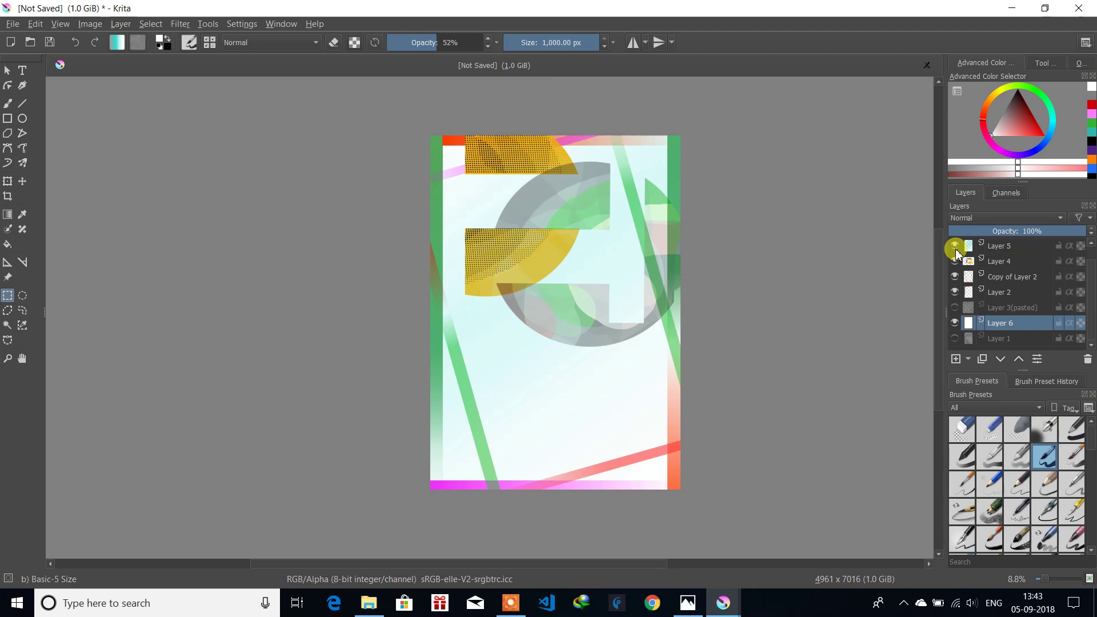
click(957, 307)
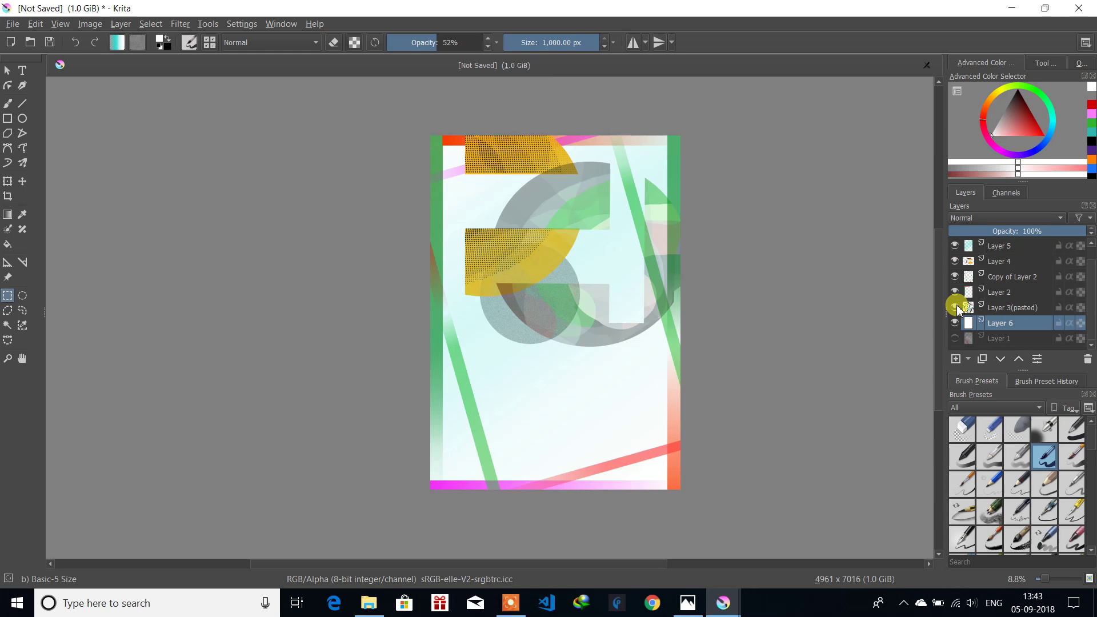
click(954, 339)
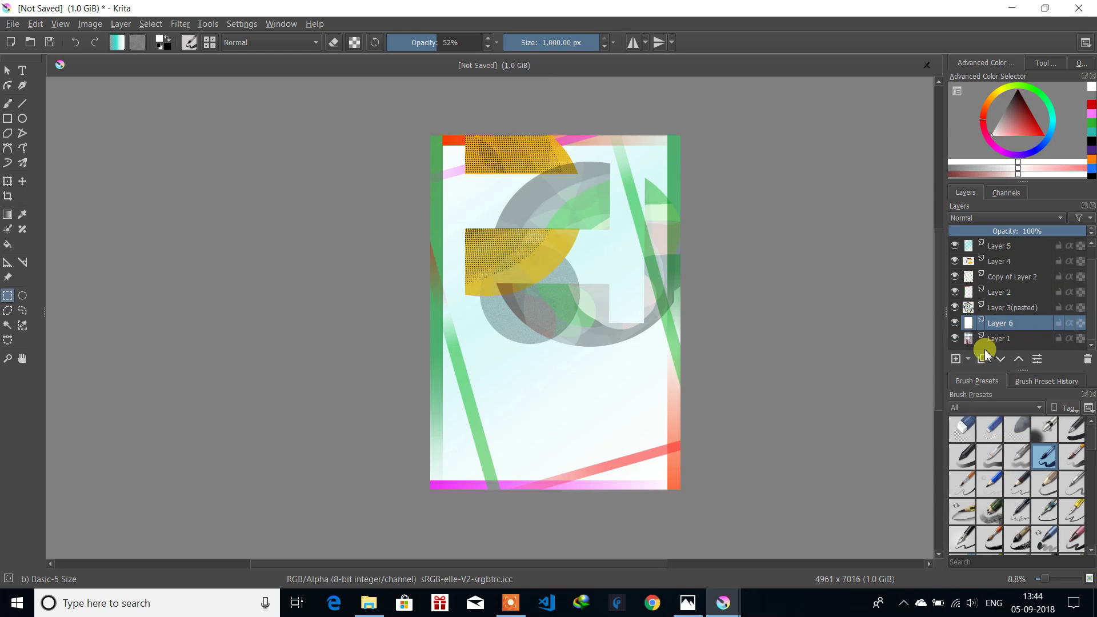
Step: Try placing Layer 1 above the white Layer 6, and return it to just below that layer
click(995, 335)
drag(994, 330, 951, 321)
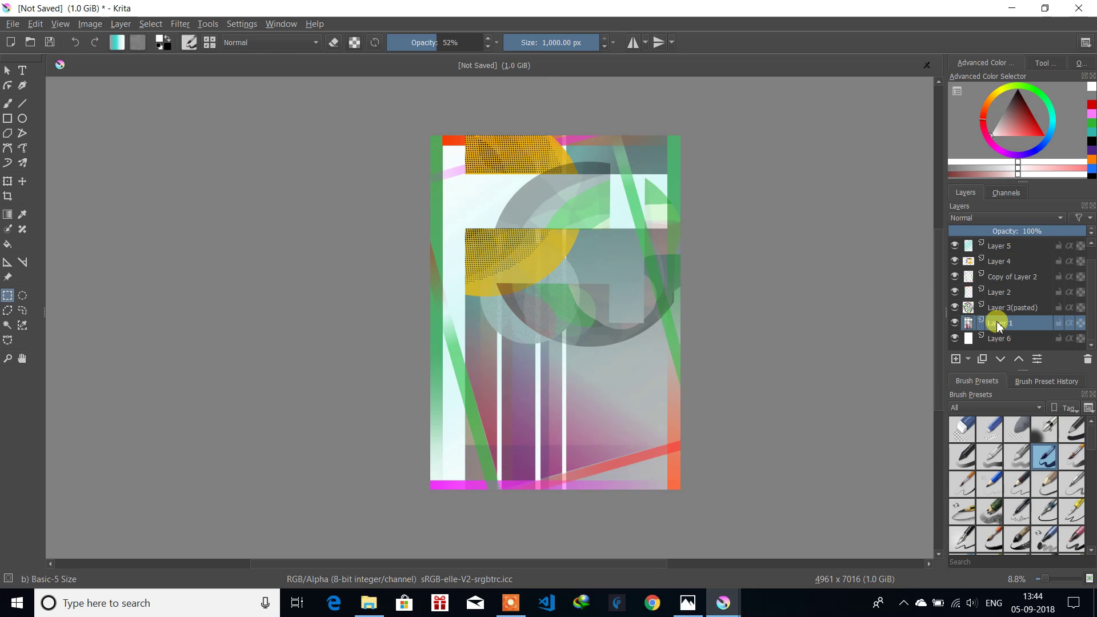
drag(994, 327, 1005, 348)
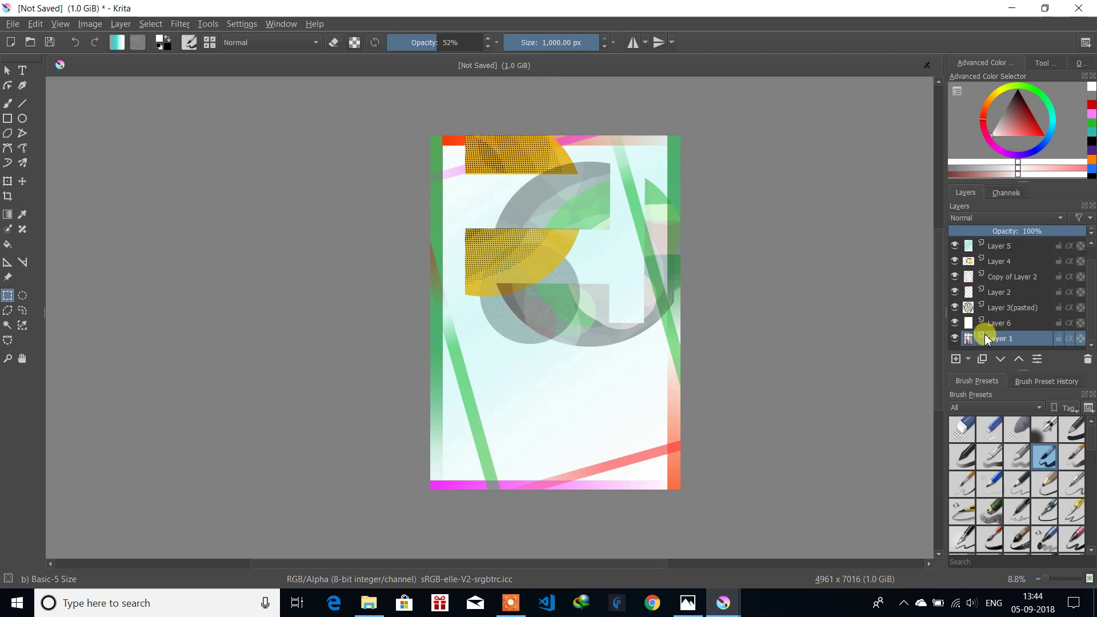
Step: Set the opacity of the white Layer 6 to 92% so Layer 1 shows through faintly
click(1008, 324)
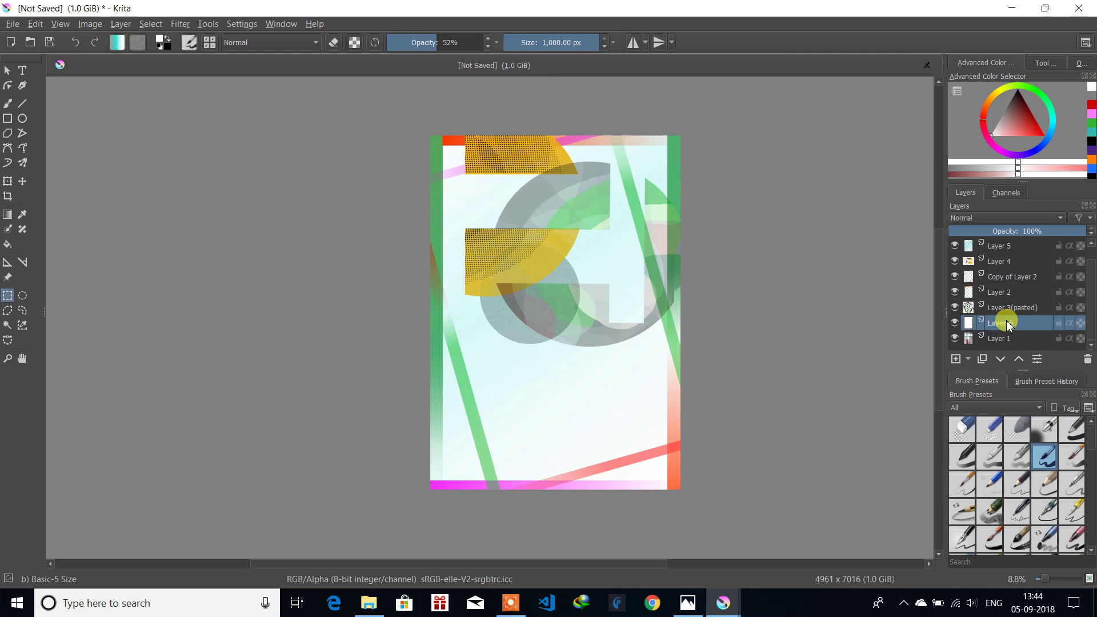
drag(1077, 231, 1041, 232)
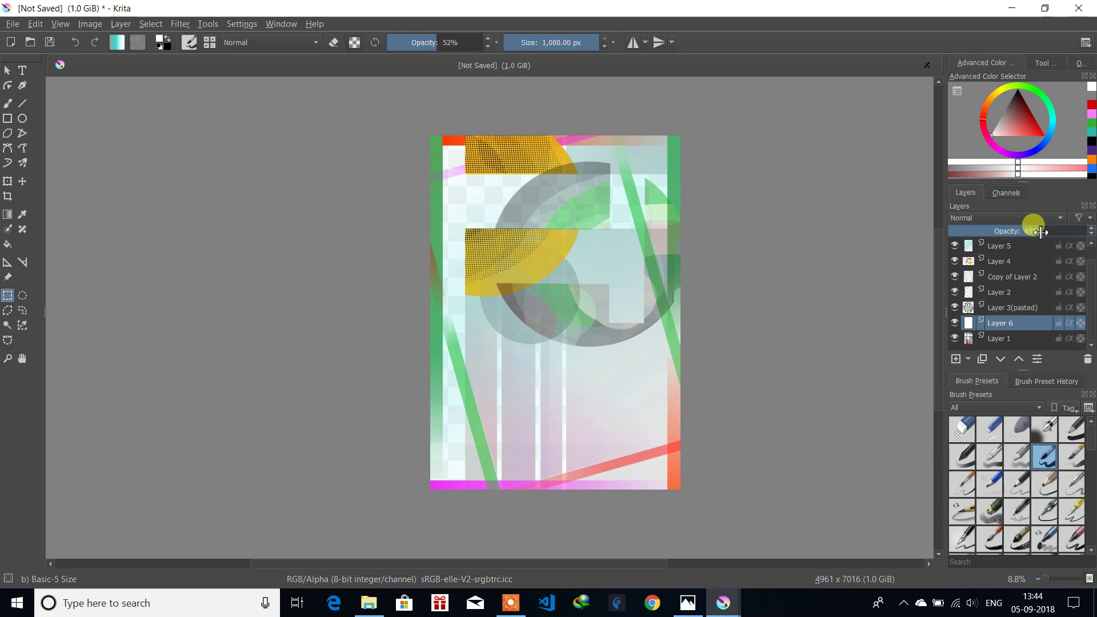
drag(1042, 232, 1064, 231)
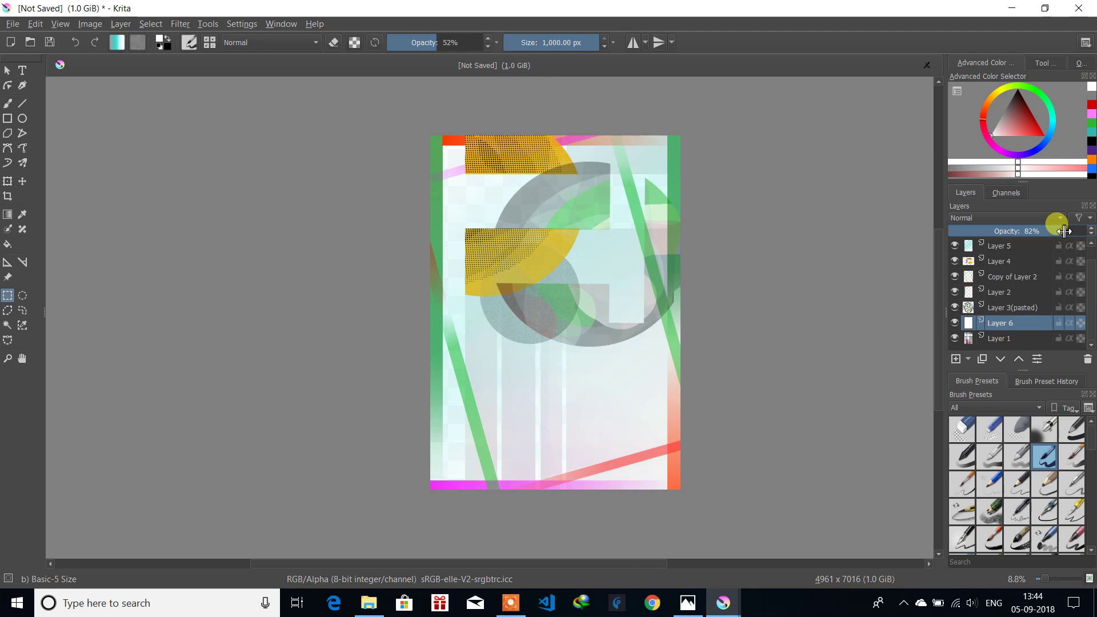
drag(1064, 231, 1076, 232)
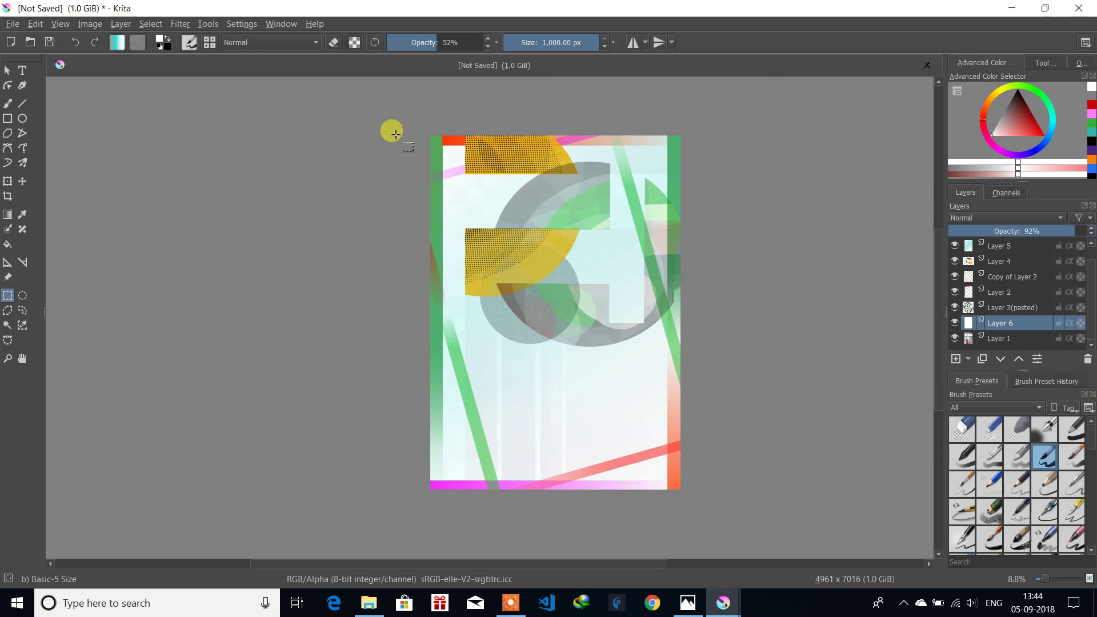
Step: Apply the Sharpen enhancement filter to the white Layer 6
click(239, 24)
click(180, 24)
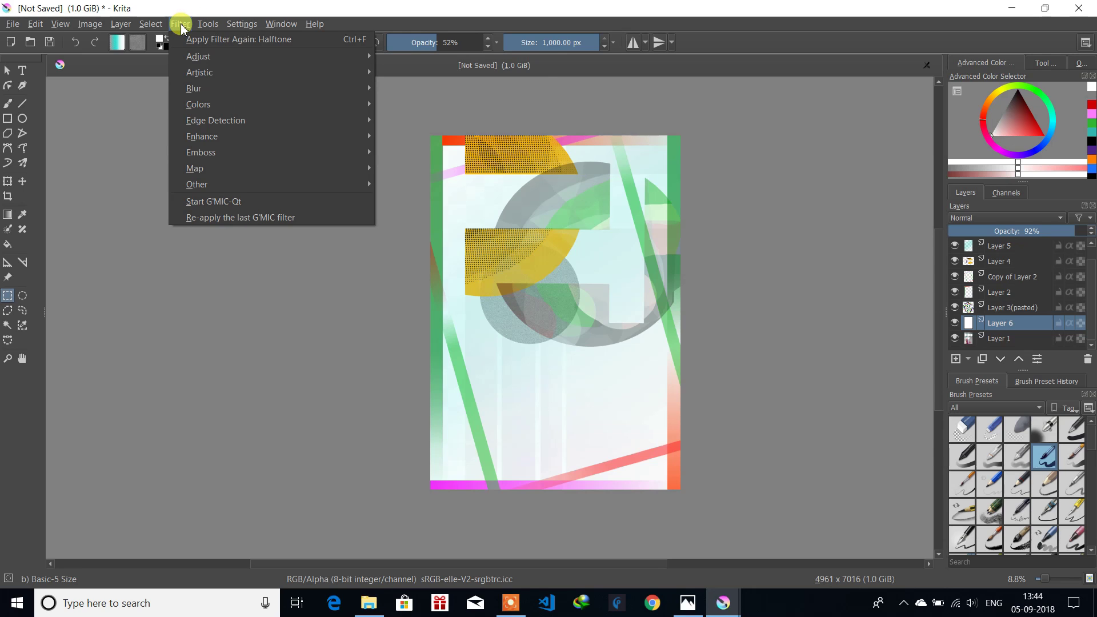
mouse_move(208, 141)
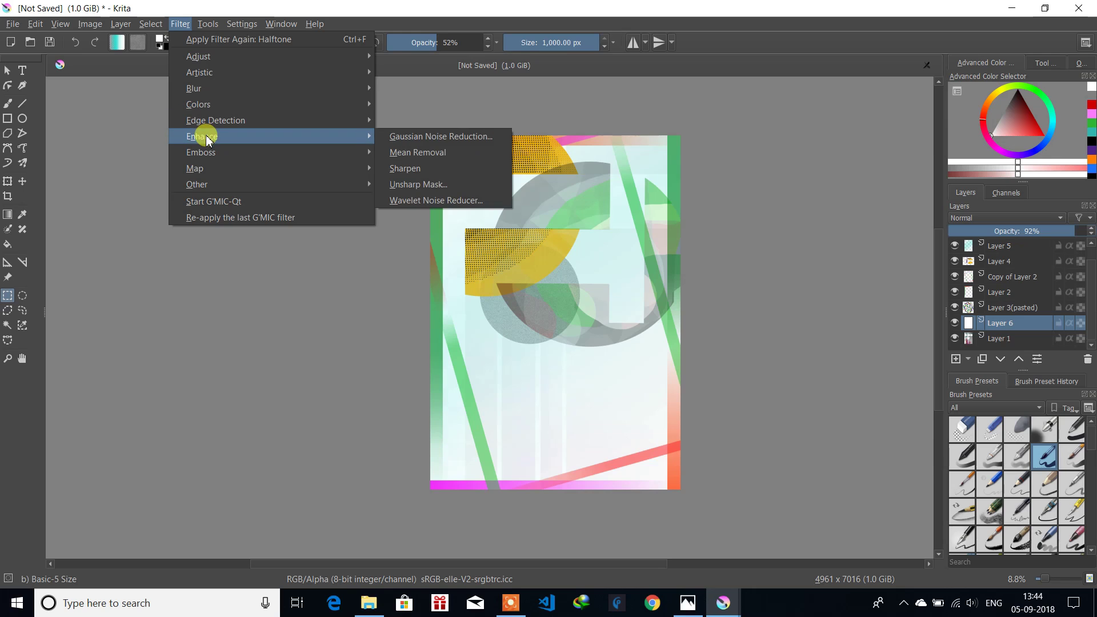
click(452, 168)
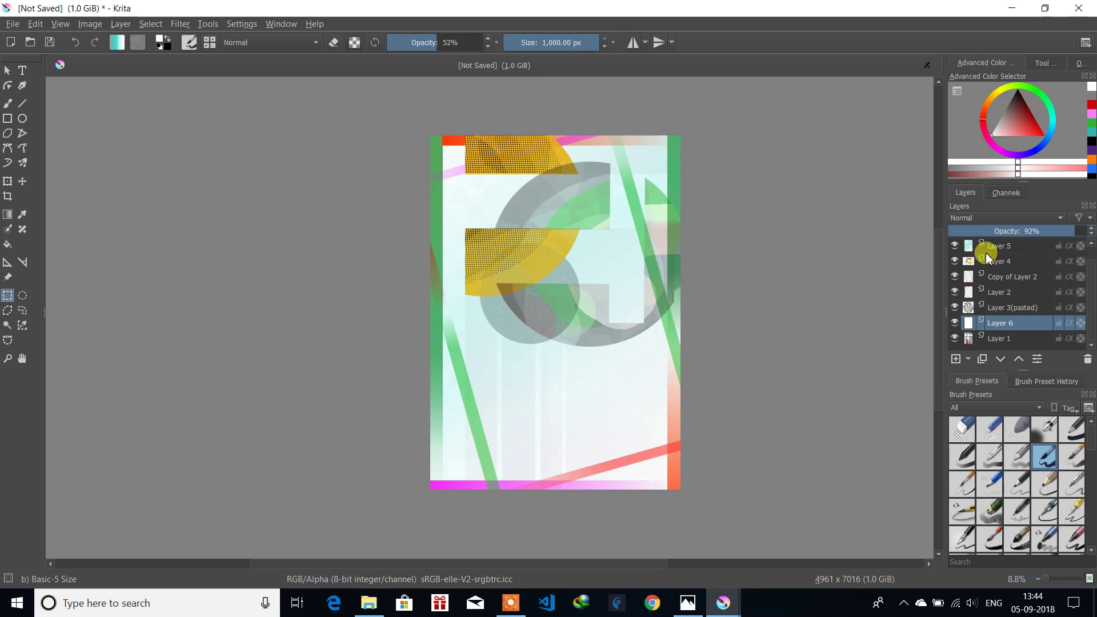
Step: Repeat the last-used Sharpen filter on Layer 1
click(991, 338)
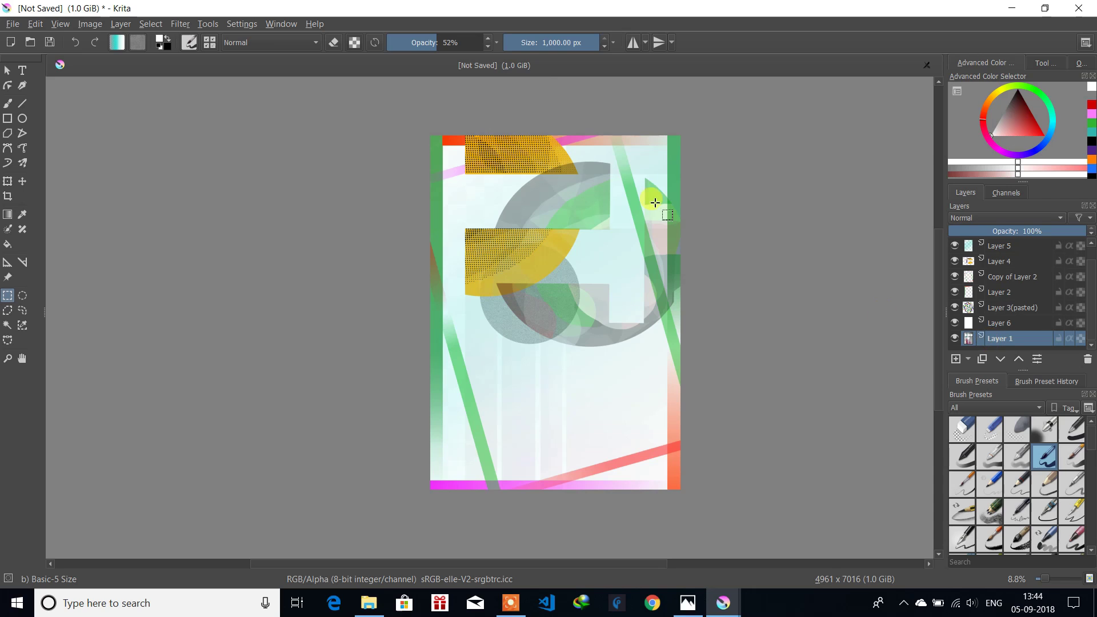
click(180, 25)
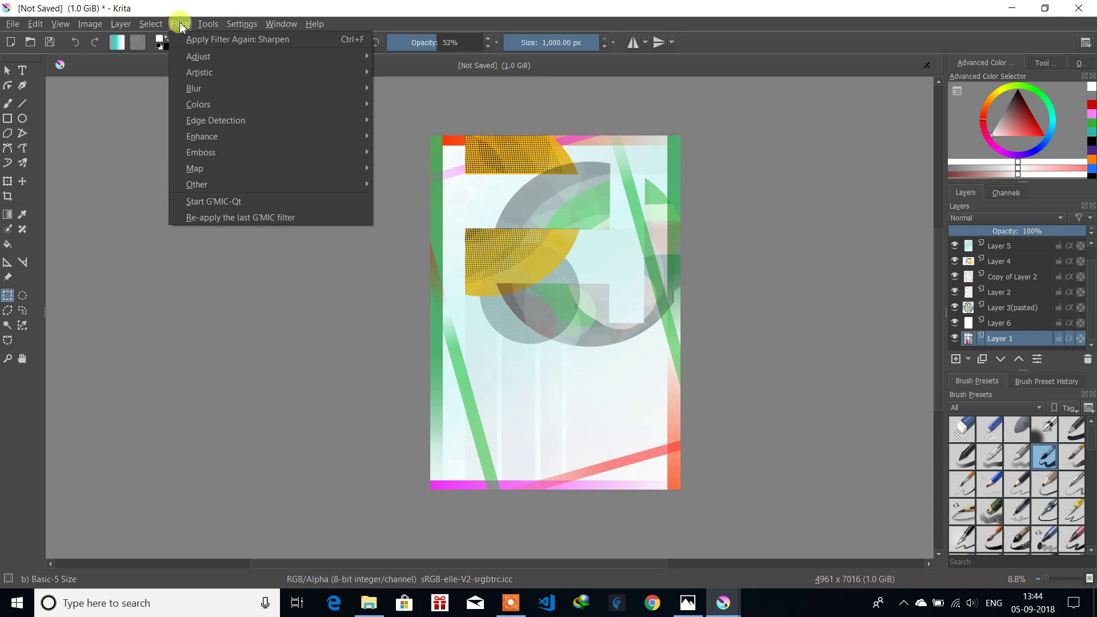
click(178, 23)
click(186, 26)
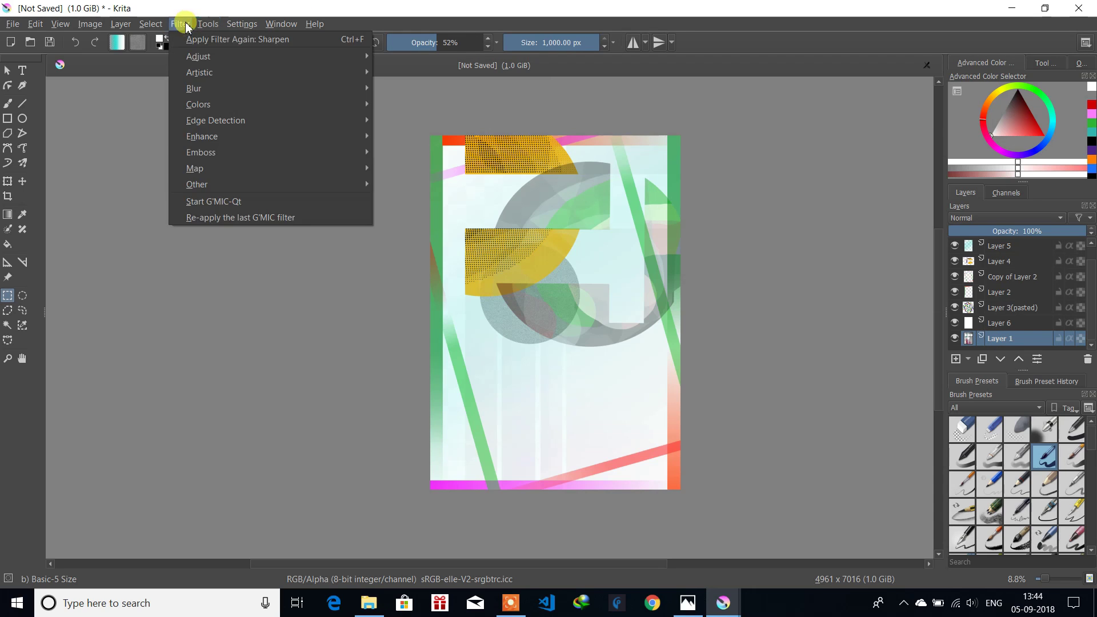
click(196, 42)
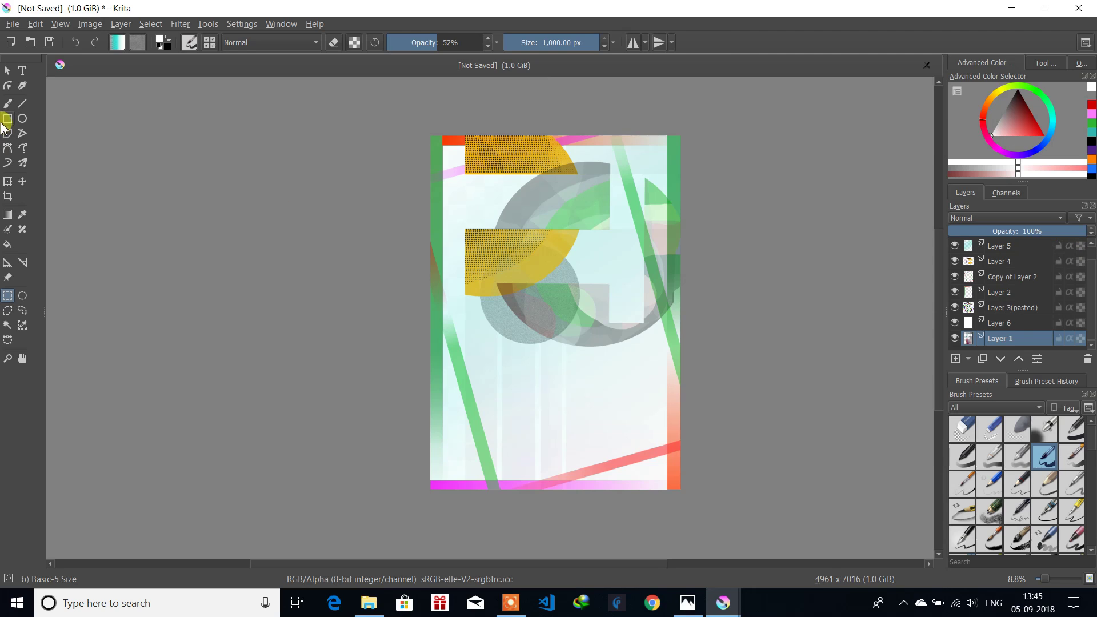
Step: Hide and show Copy of Layer 2 repeatedly to check which part of the artwork it holds
click(998, 262)
click(1003, 311)
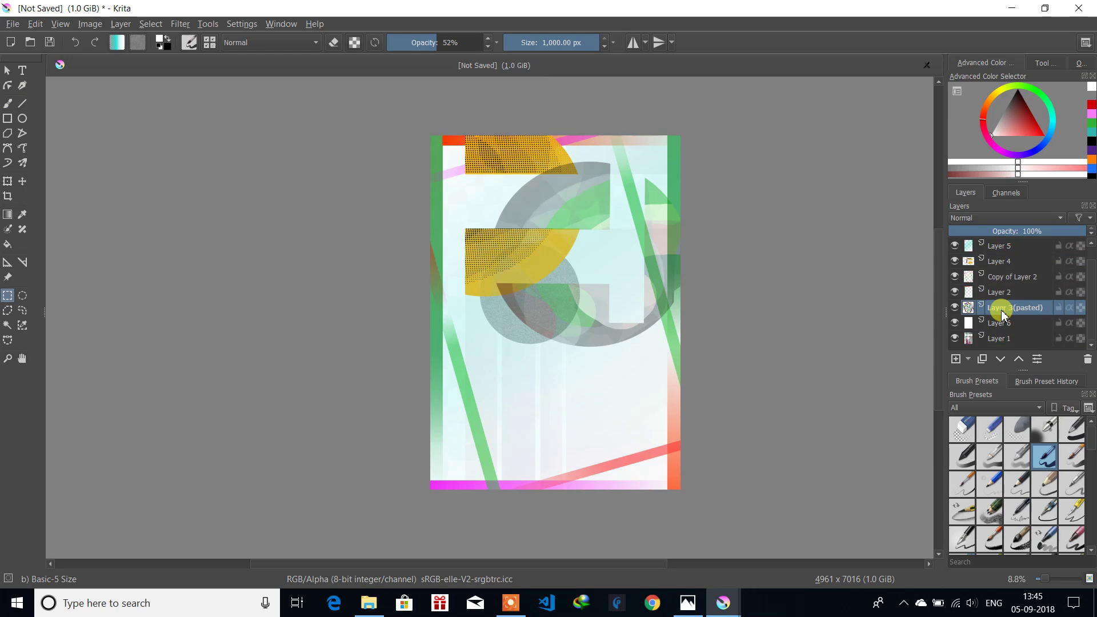
click(955, 277)
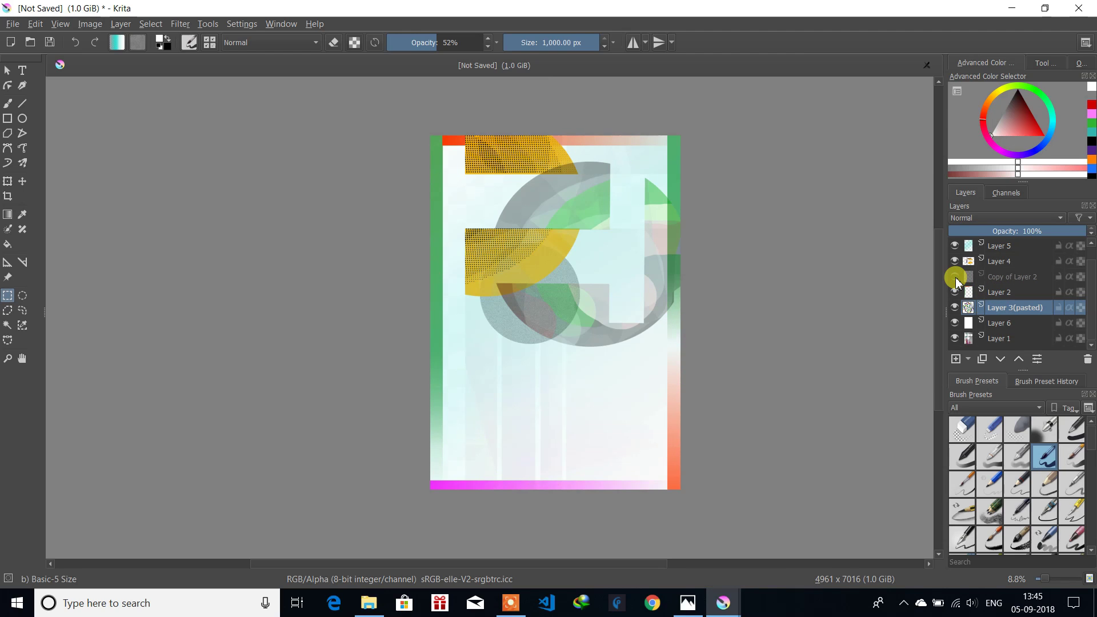
click(955, 278)
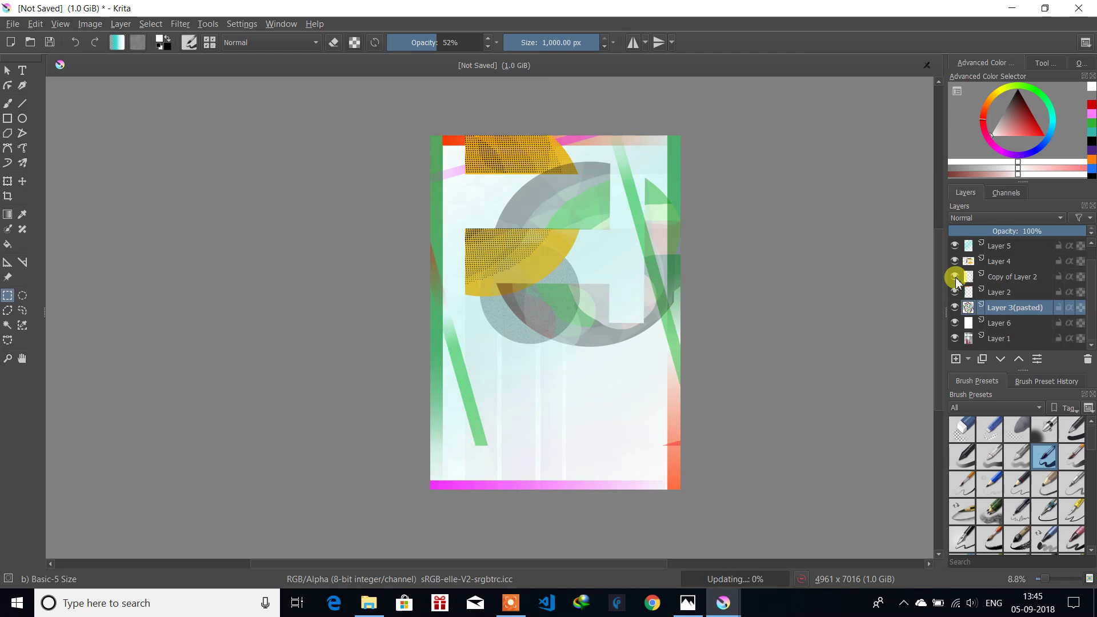
click(955, 278)
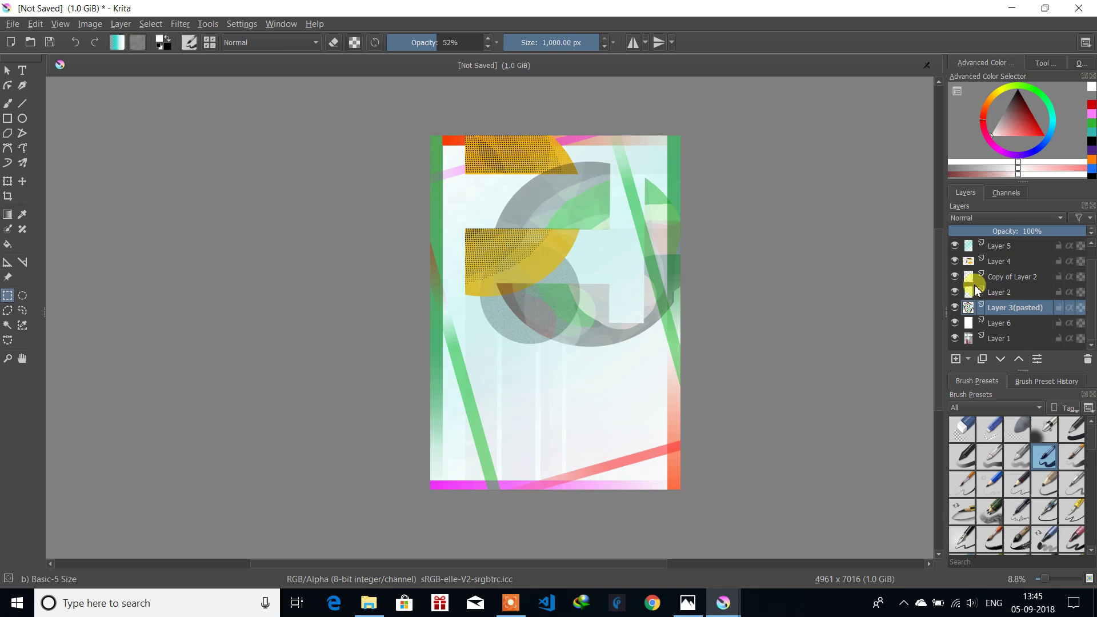
click(956, 279)
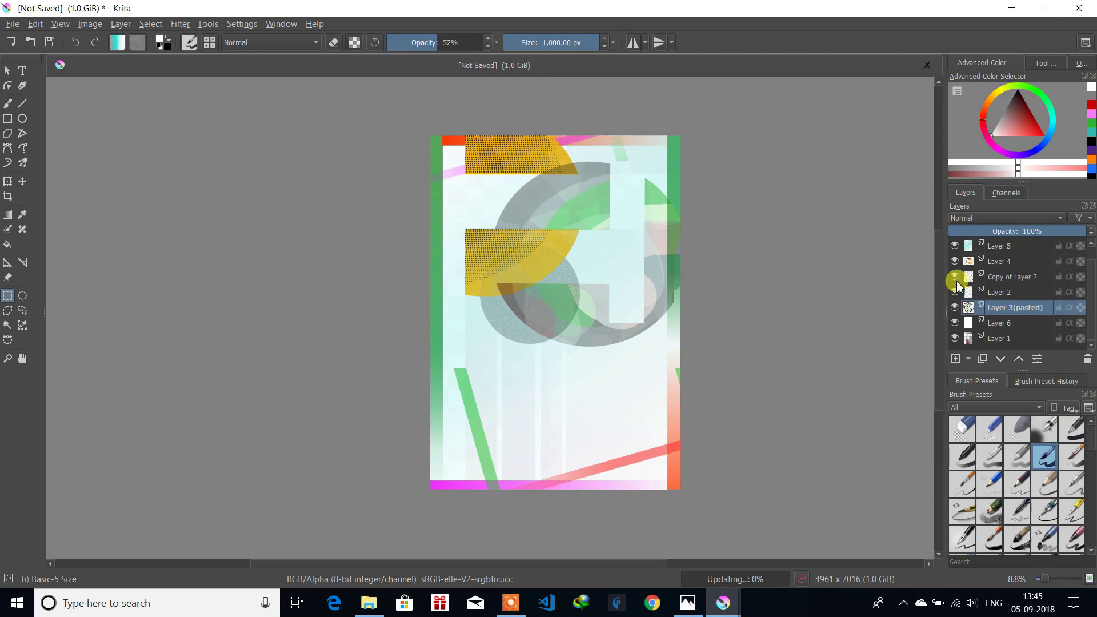
Step: Duplicate Copy of Layer 2, the layer with the tilted coloured frame
click(1016, 282)
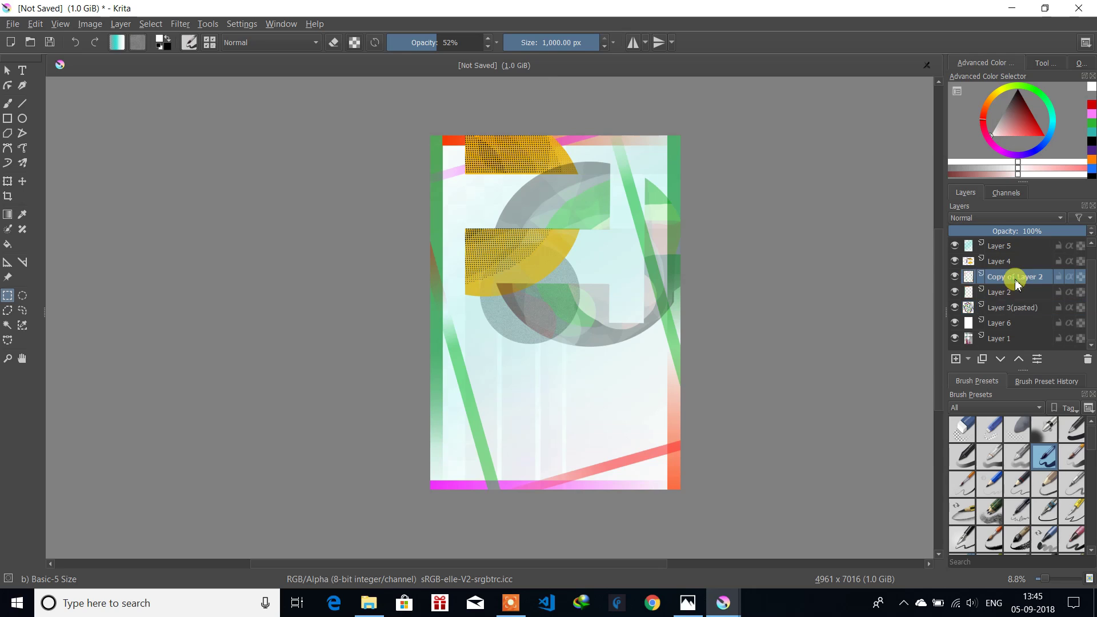
right_click(1016, 283)
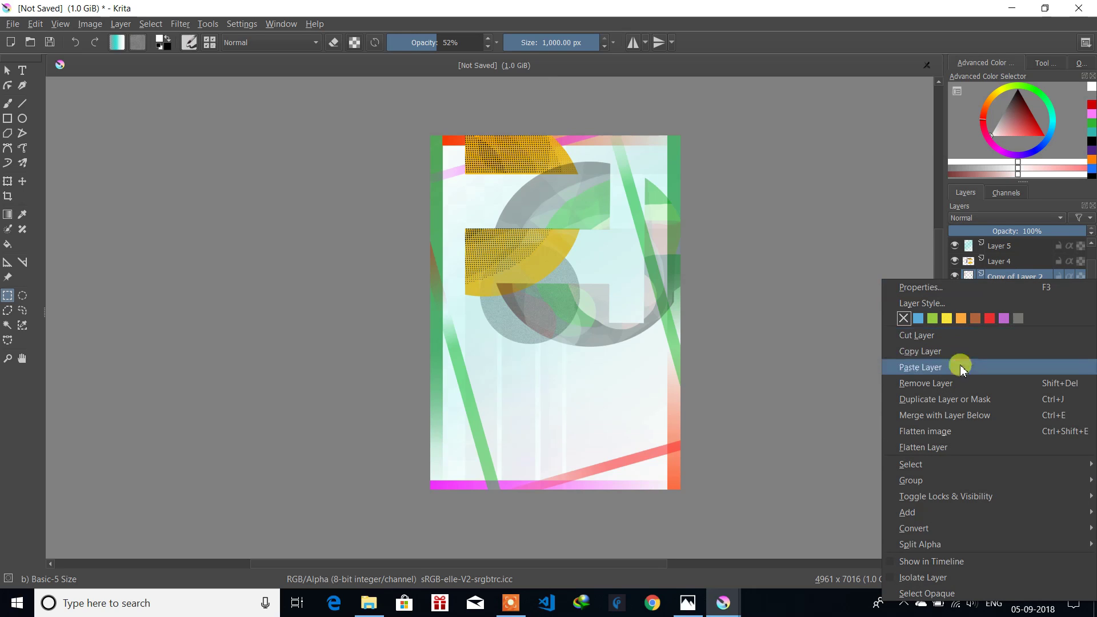
click(942, 397)
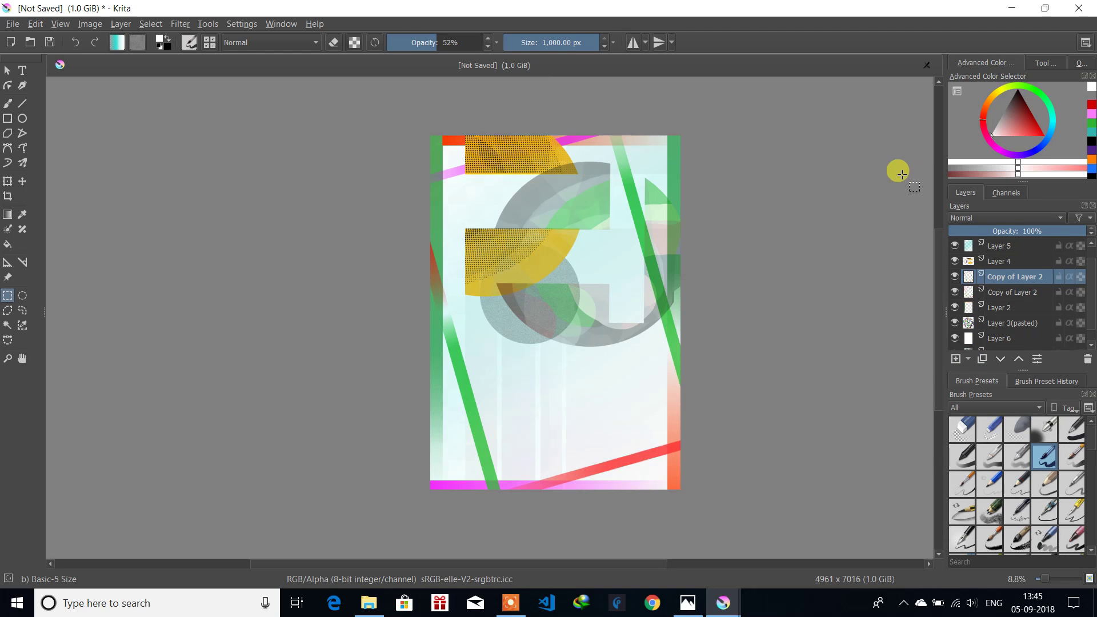
Step: Rotate the duplicated tilted frame slightly clockwise around its lowest corner and apply the transform
click(8, 182)
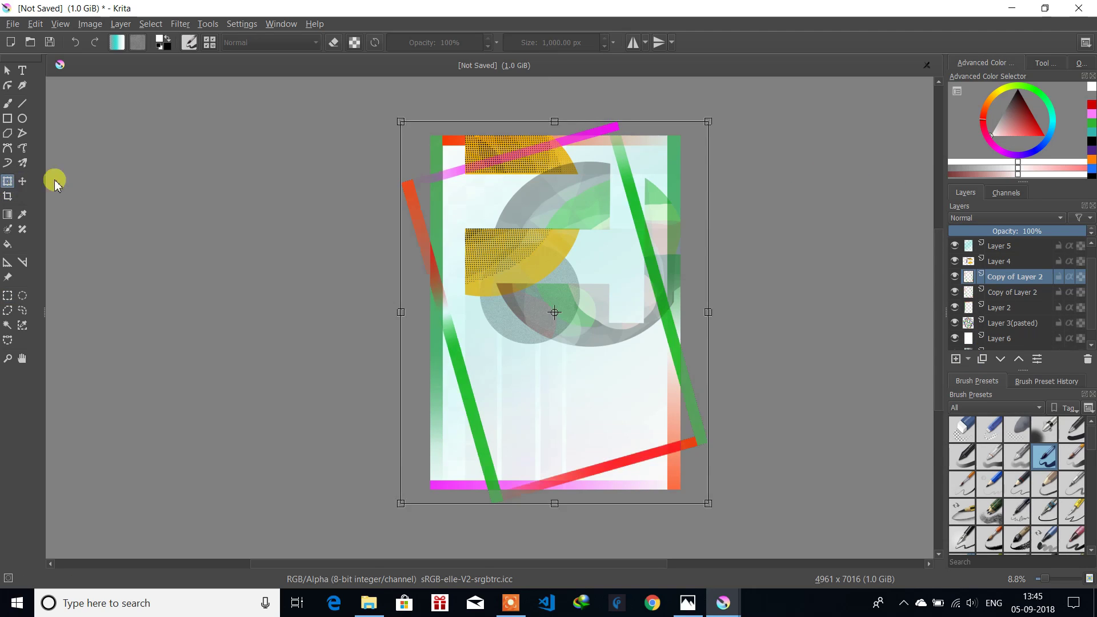
drag(736, 115, 697, 189)
drag(693, 194, 730, 118)
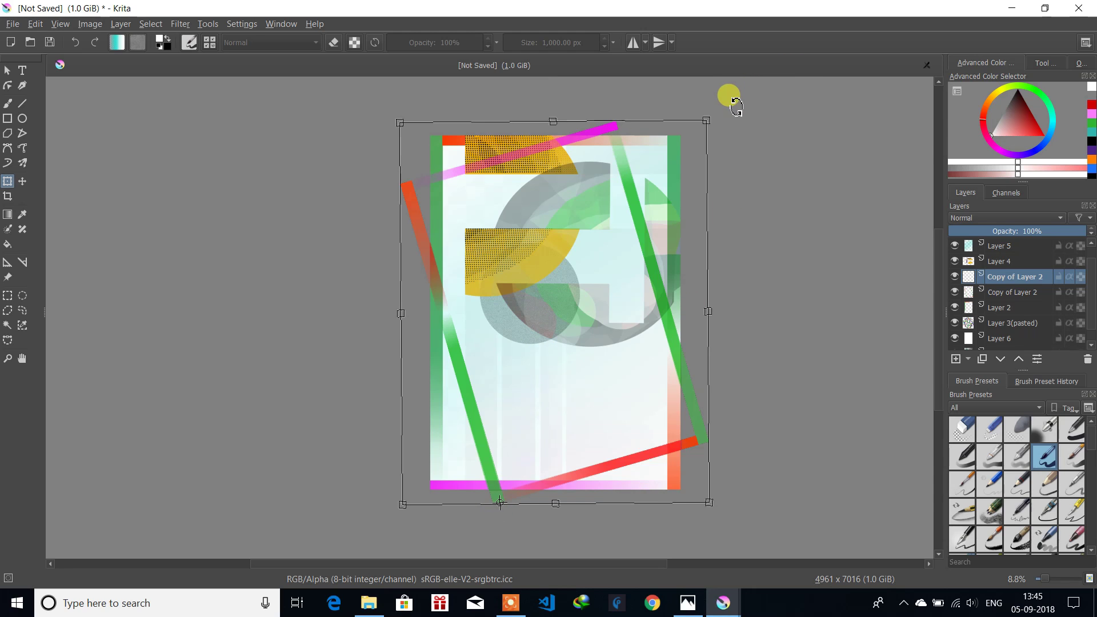
drag(733, 102, 759, 163)
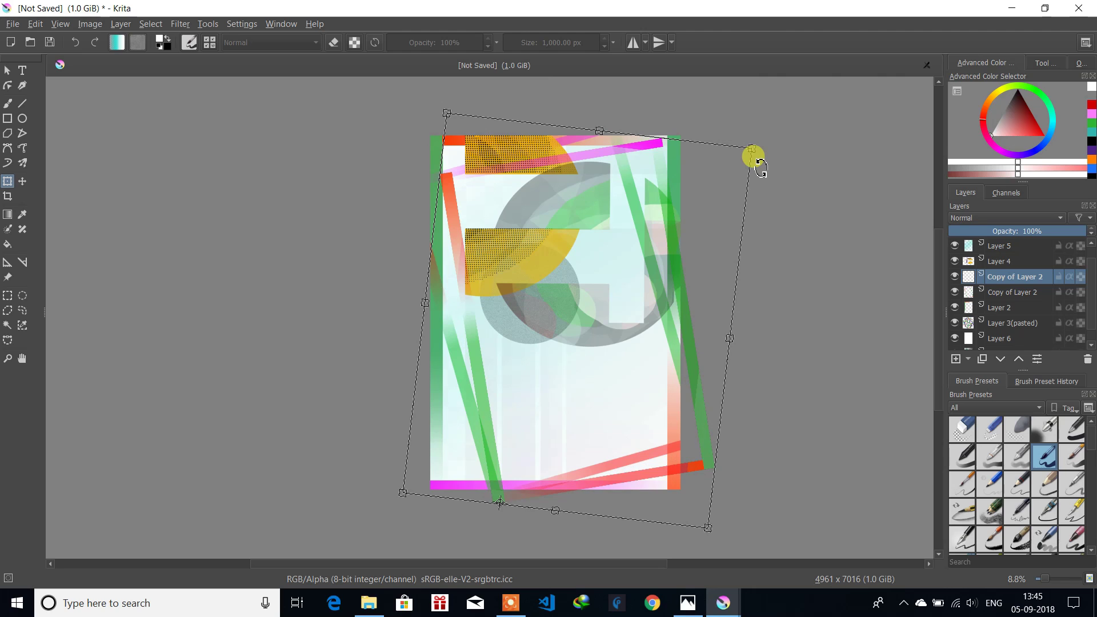
key(Return)
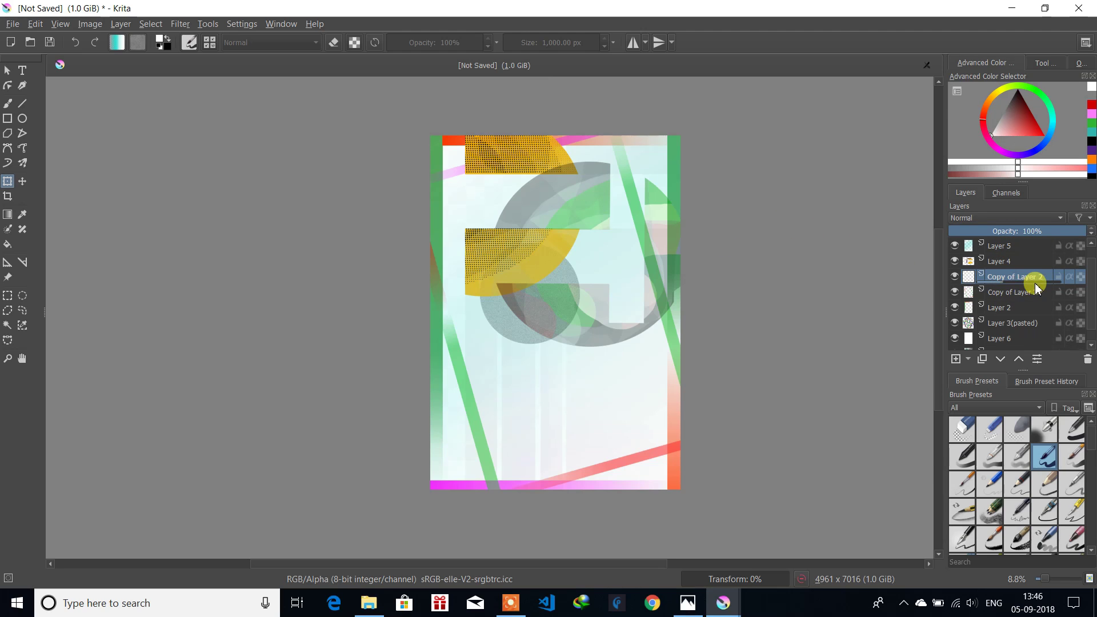
Step: Duplicate Layer 2, which holds the upright border frame
mouse_move(1037, 289)
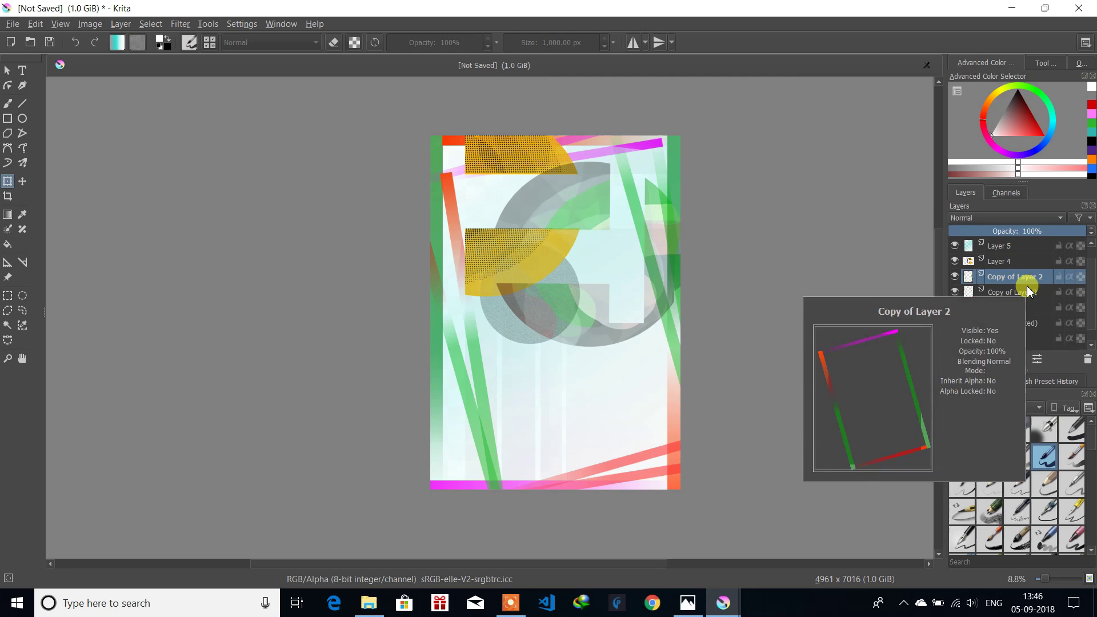
click(1010, 309)
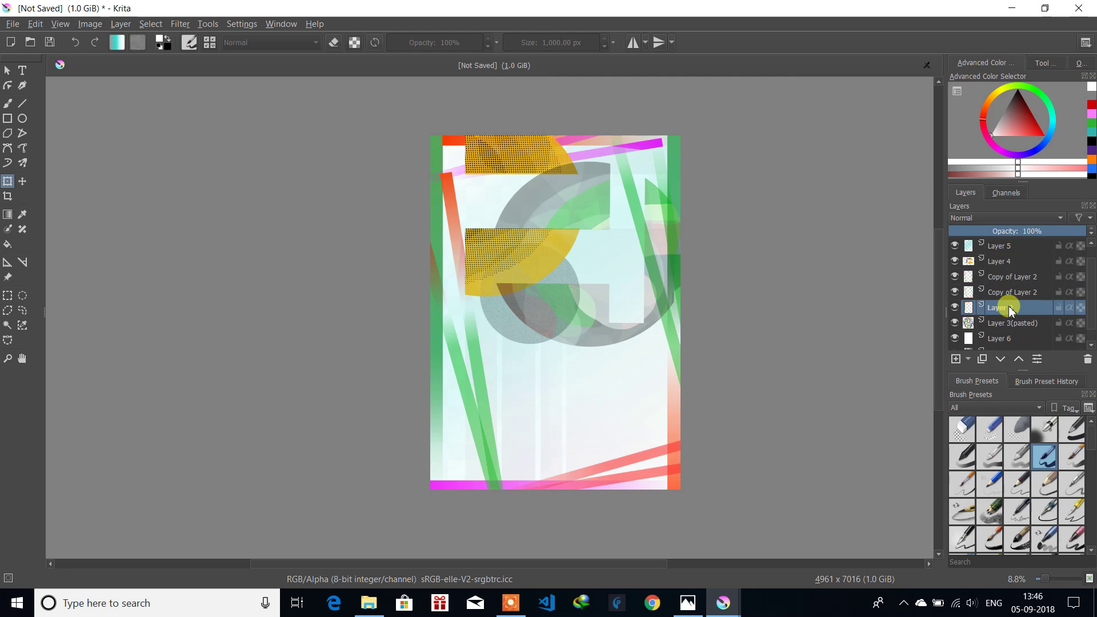
right_click(1006, 313)
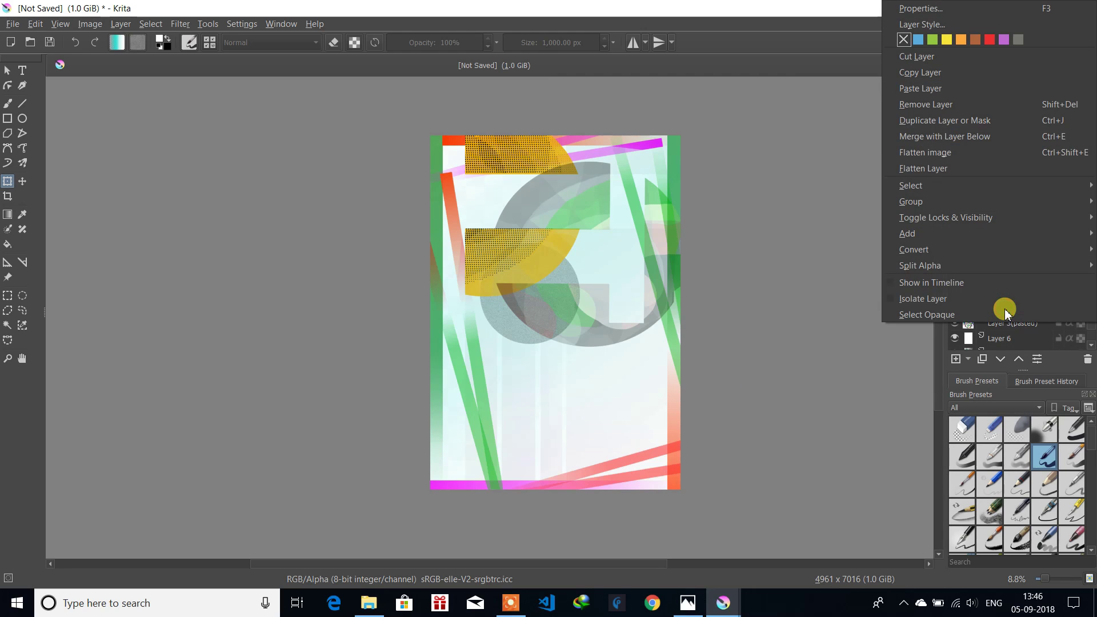
click(970, 121)
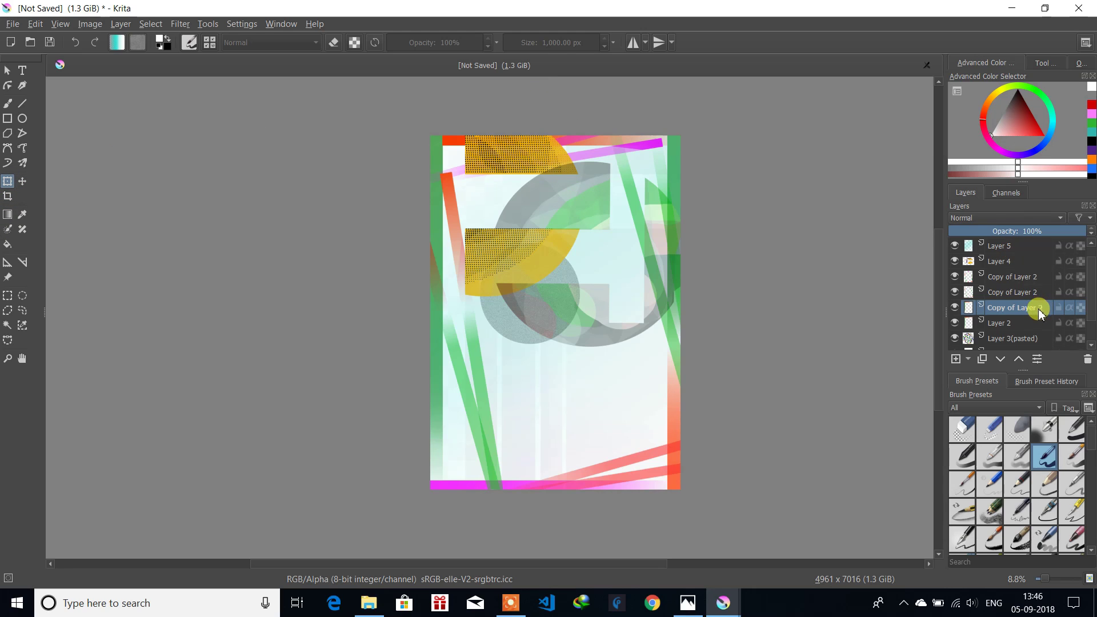
Step: Rotate the duplicated upright border frame slightly counterclockwise around its lower-right corner
click(664, 224)
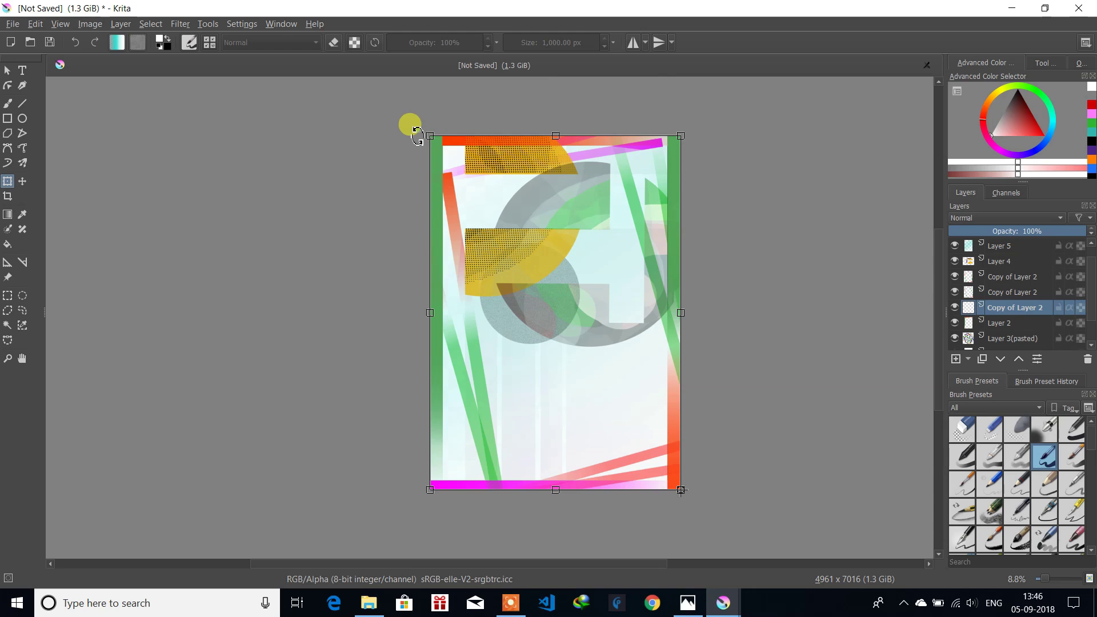
drag(417, 137, 380, 156)
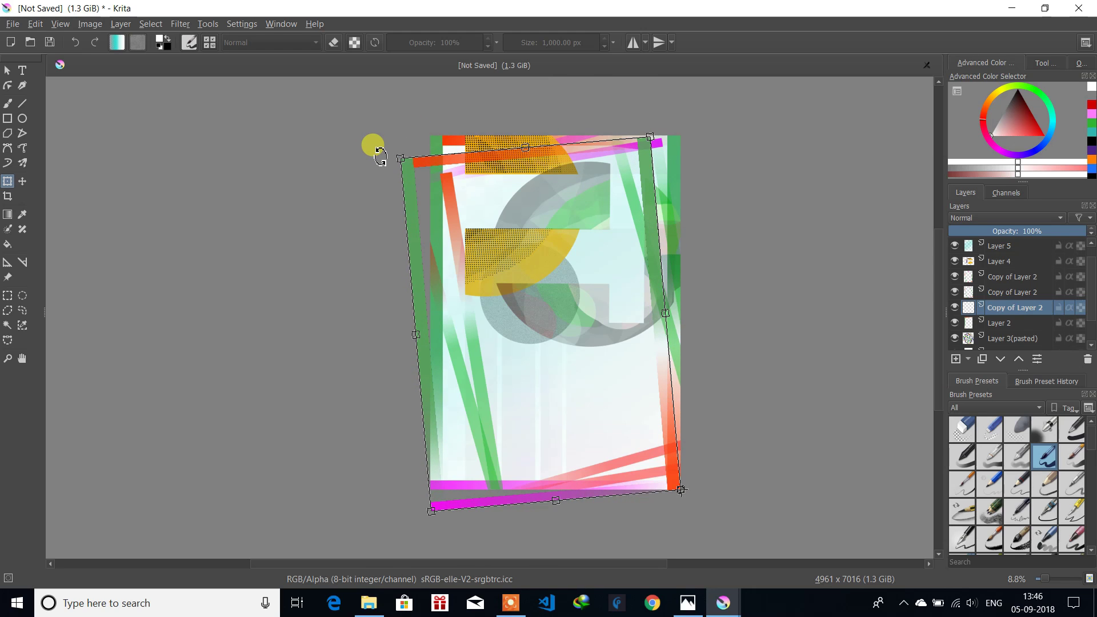
key(Escape)
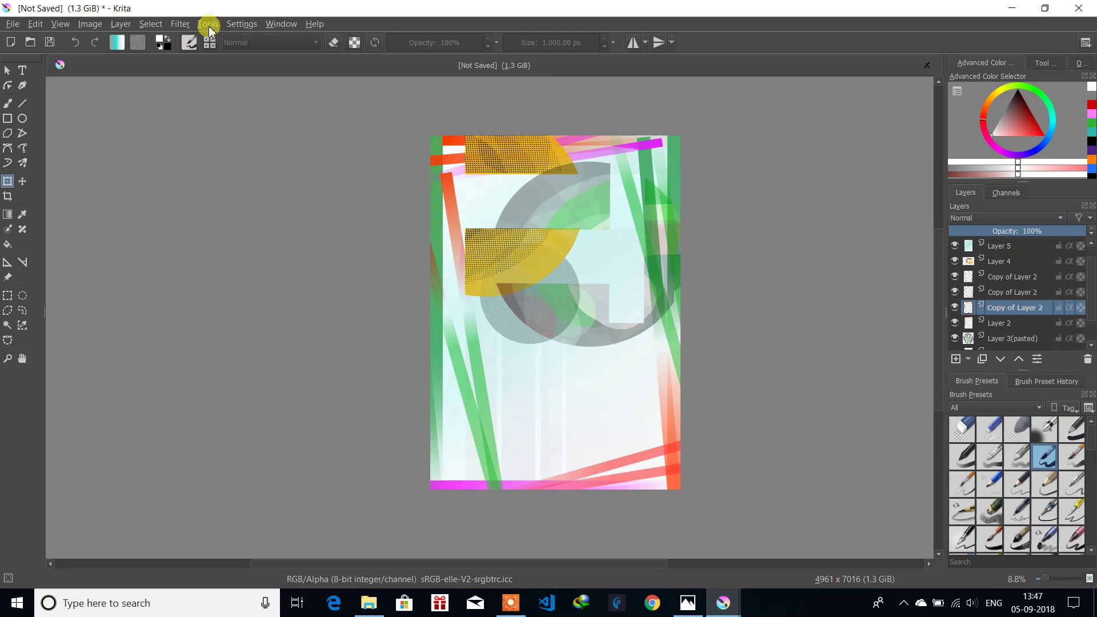
Step: Apply the Pixelize filter to the rotated border frame copy with a pixel width and height of 12
click(180, 23)
mouse_move(215, 93)
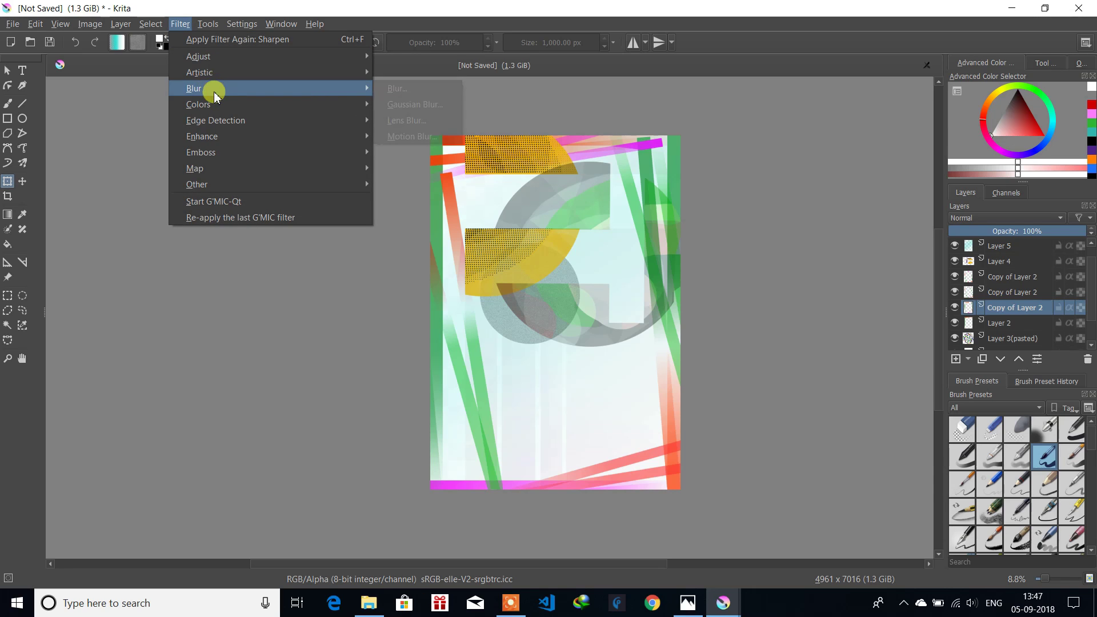
mouse_move(233, 76)
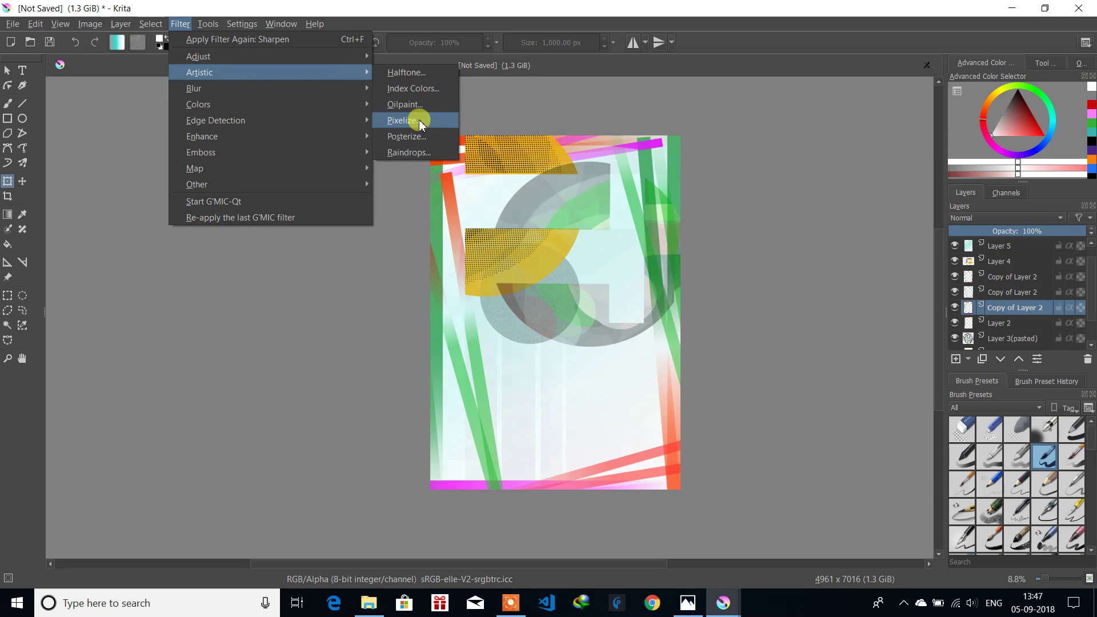
click(403, 121)
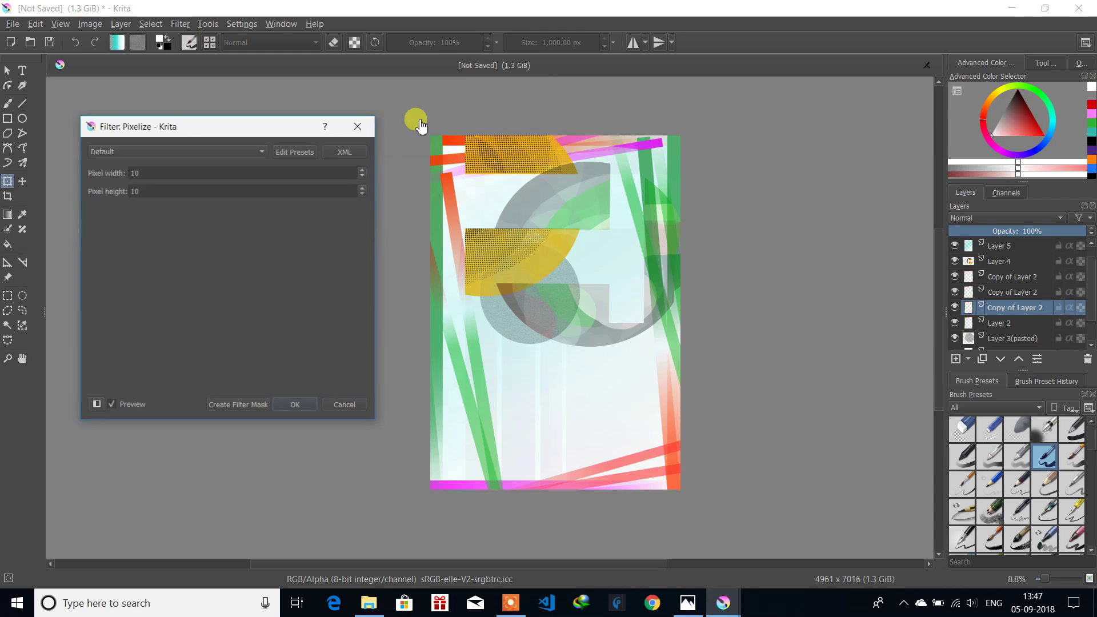
click(192, 191)
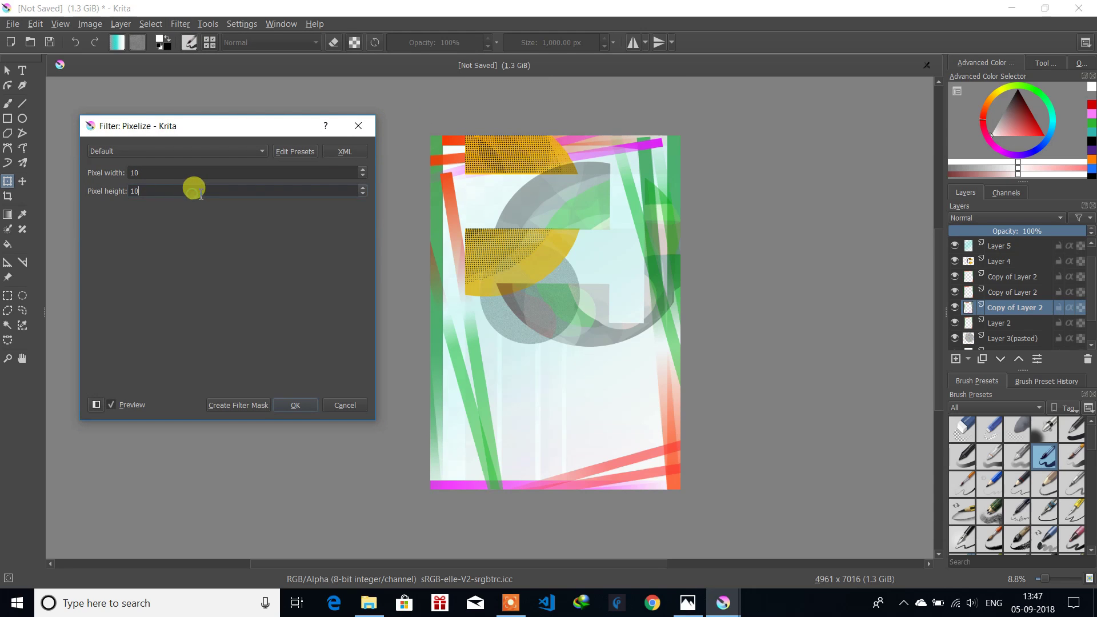
click(362, 187)
click(362, 187)
click(363, 169)
click(363, 170)
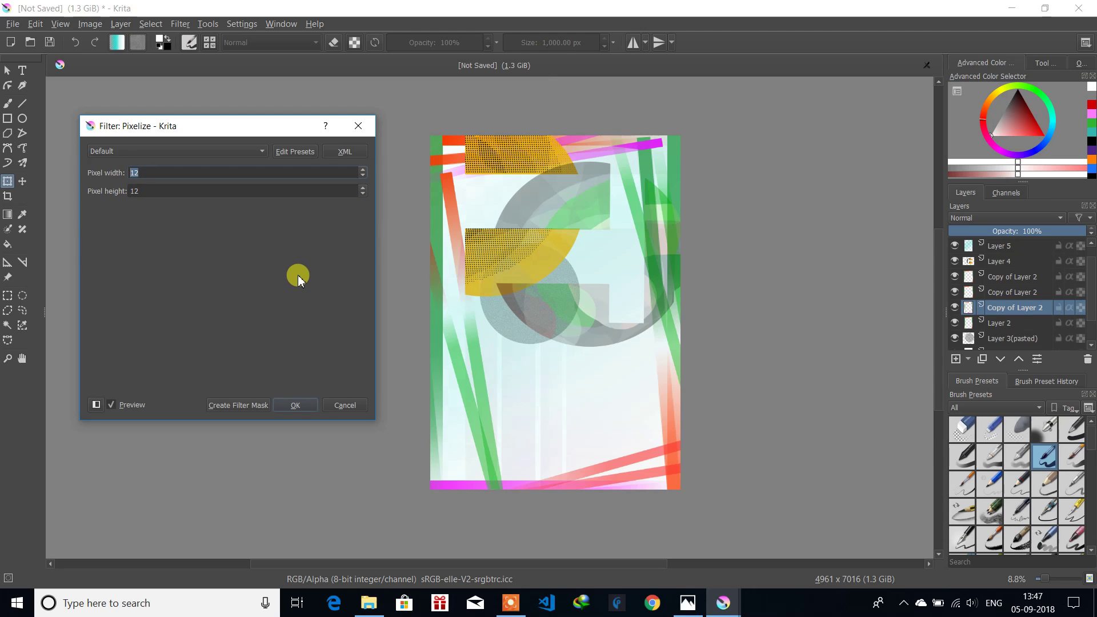
click(296, 405)
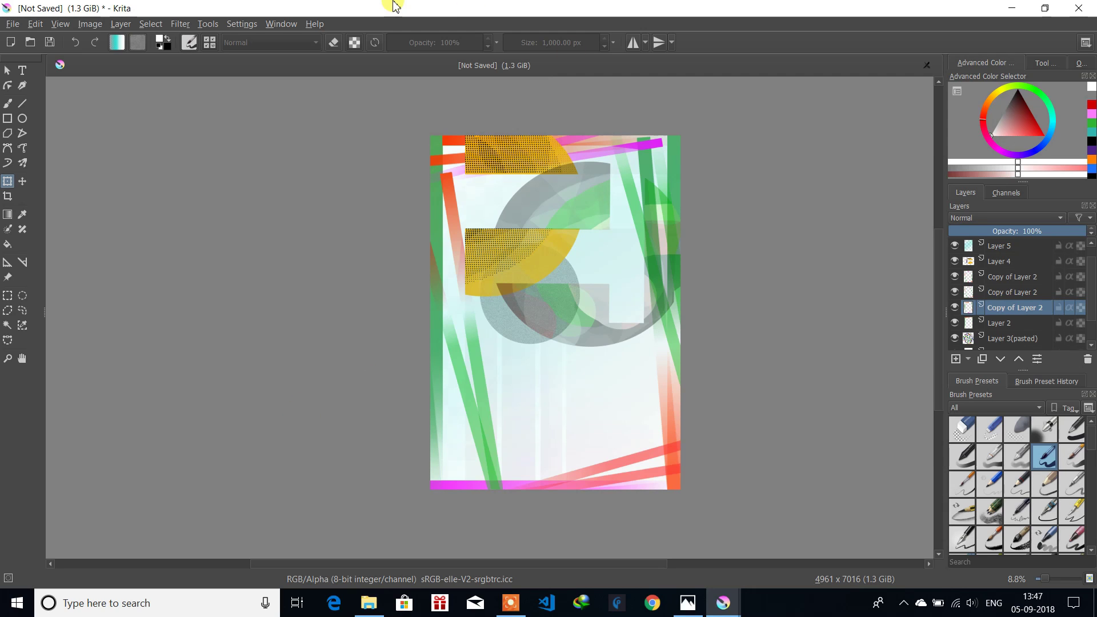
Step: Try the Emboss in All Directions filter on the middle Copy of Layer 2, then undo it
click(1017, 292)
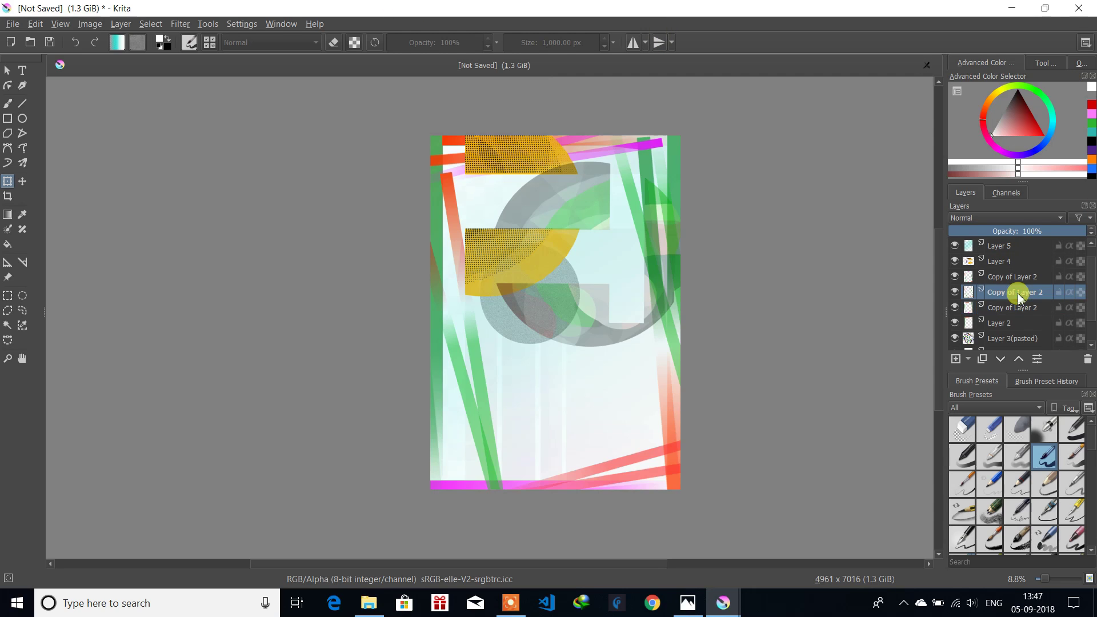
click(179, 23)
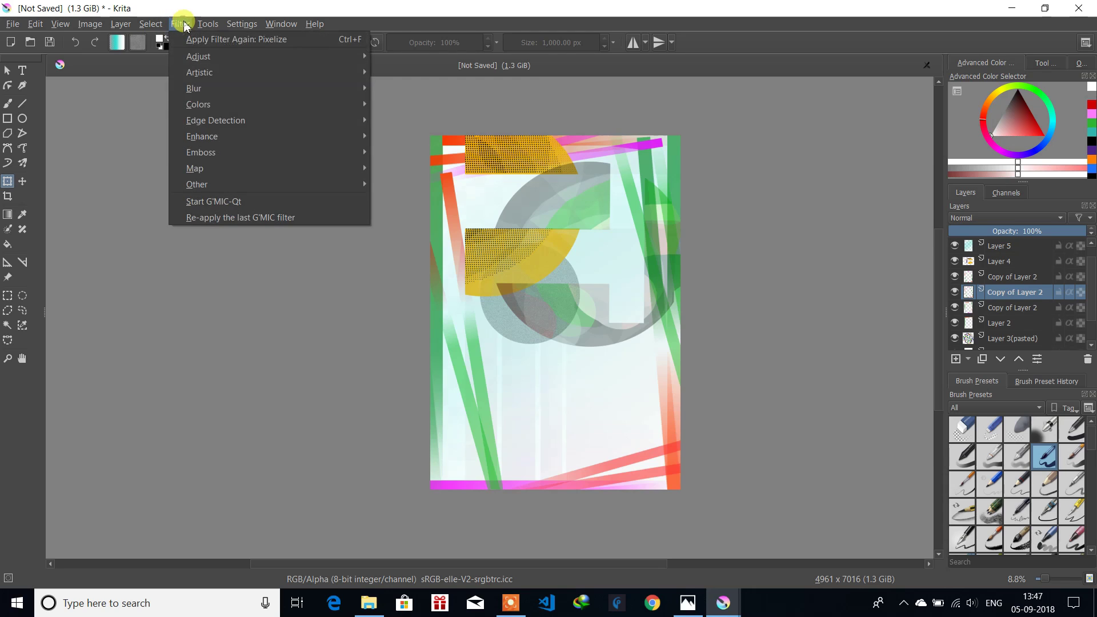
mouse_move(264, 154)
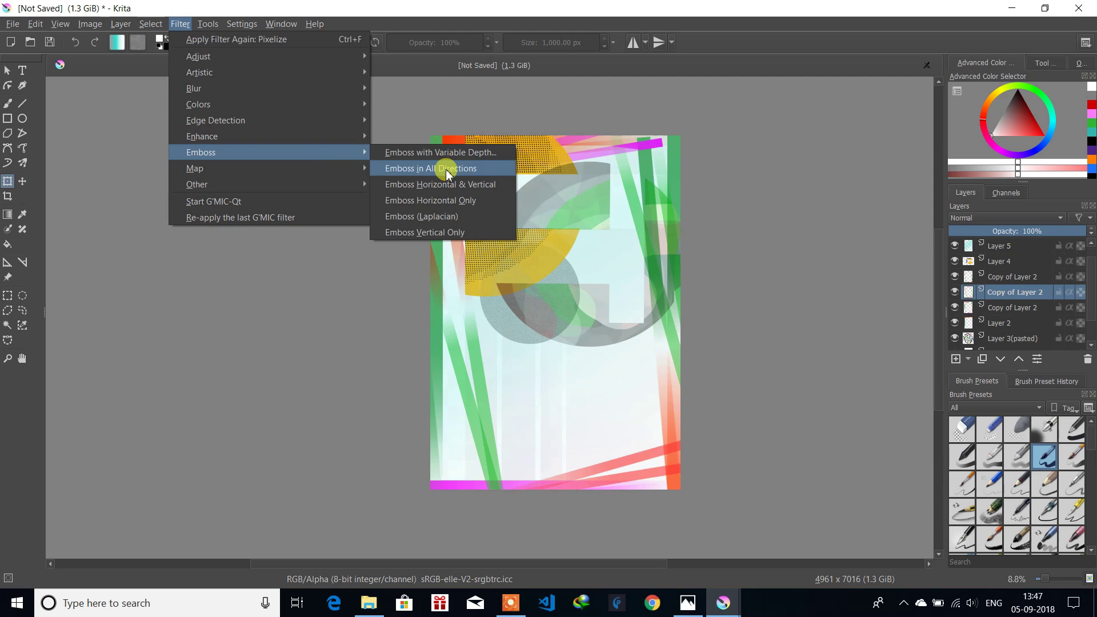
click(446, 170)
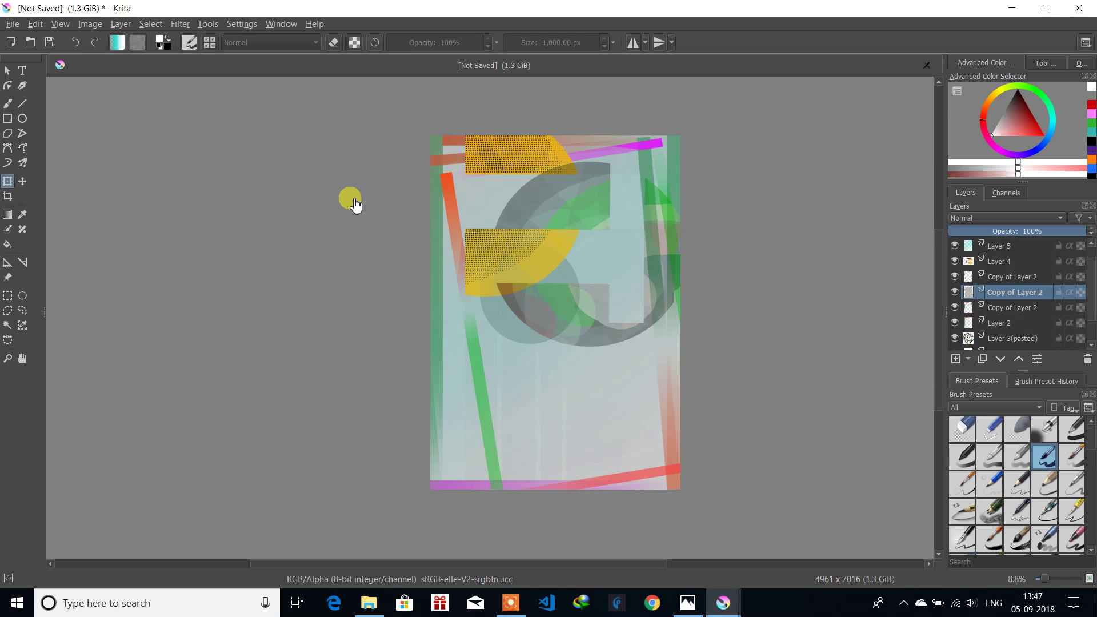
key(ctrl+z)
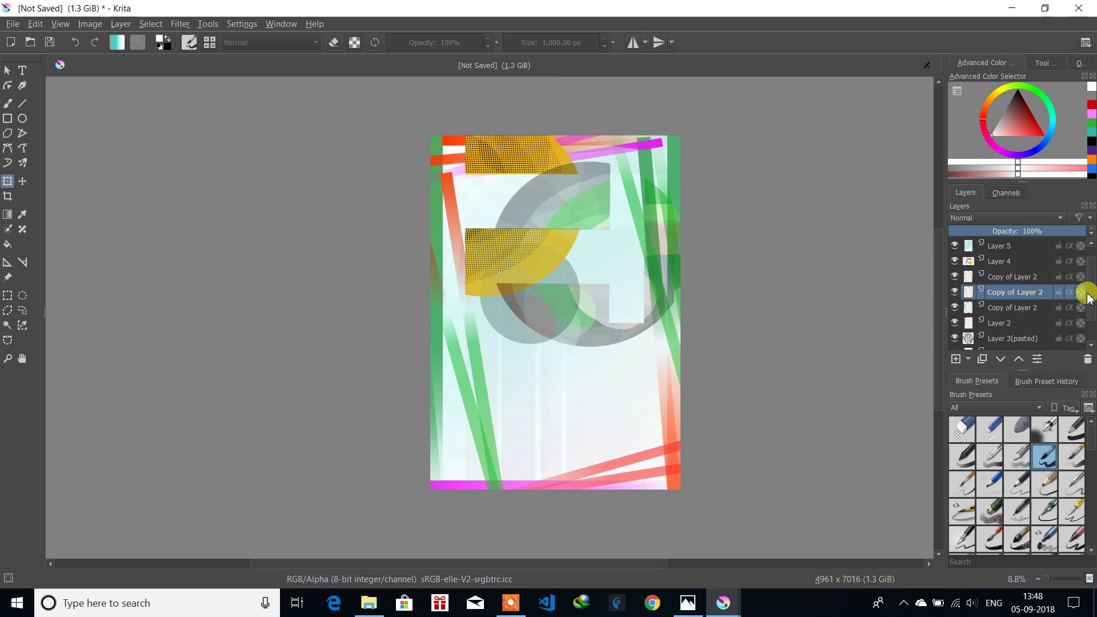
Step: Hide the bottom Layer 1 and Layer 4, which holds the yellow halftone shapes
scroll(1089, 297, down, 1)
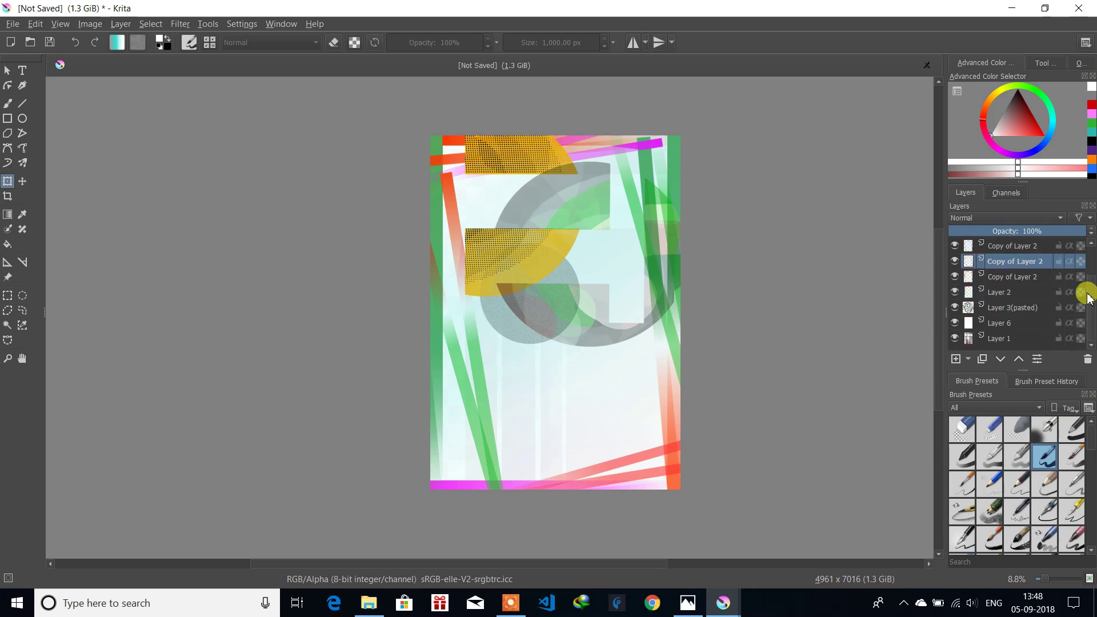
click(954, 339)
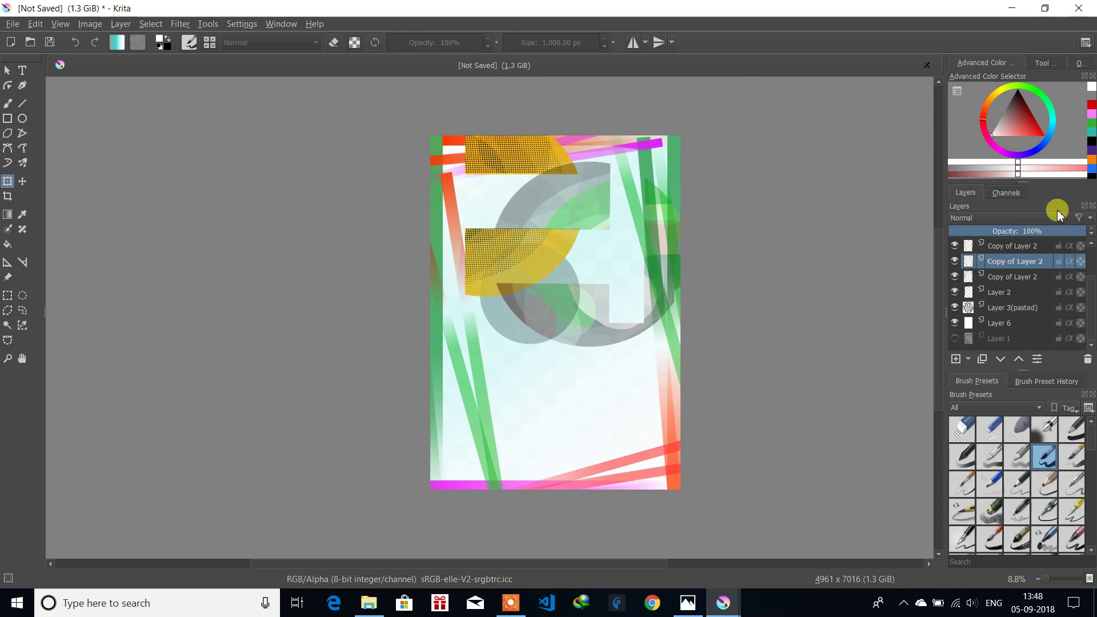
scroll(1092, 293, up, 1)
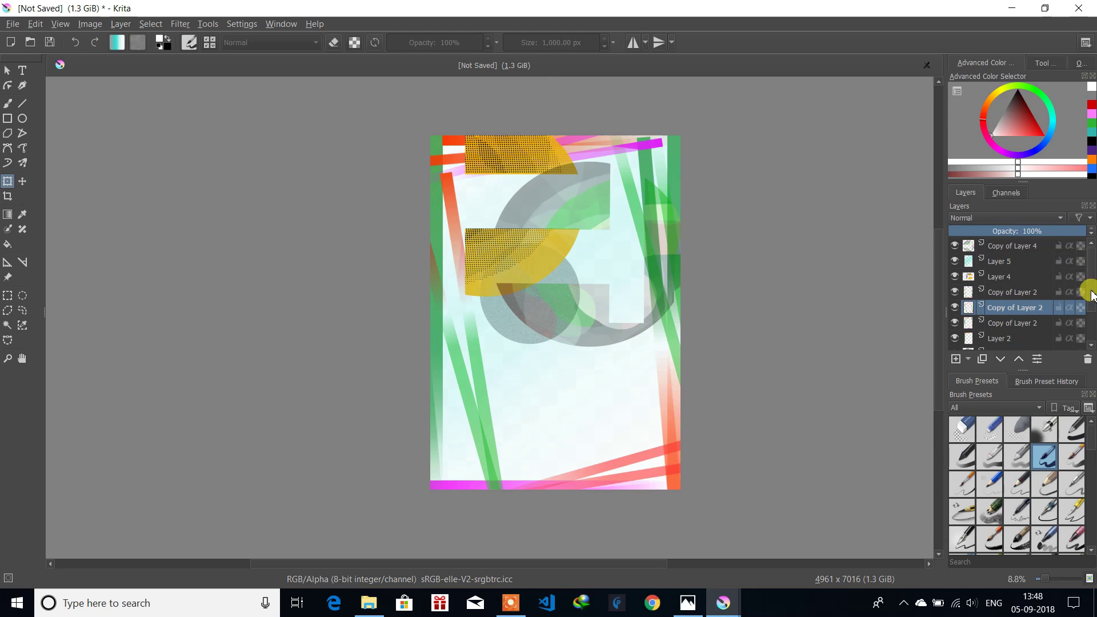
click(955, 277)
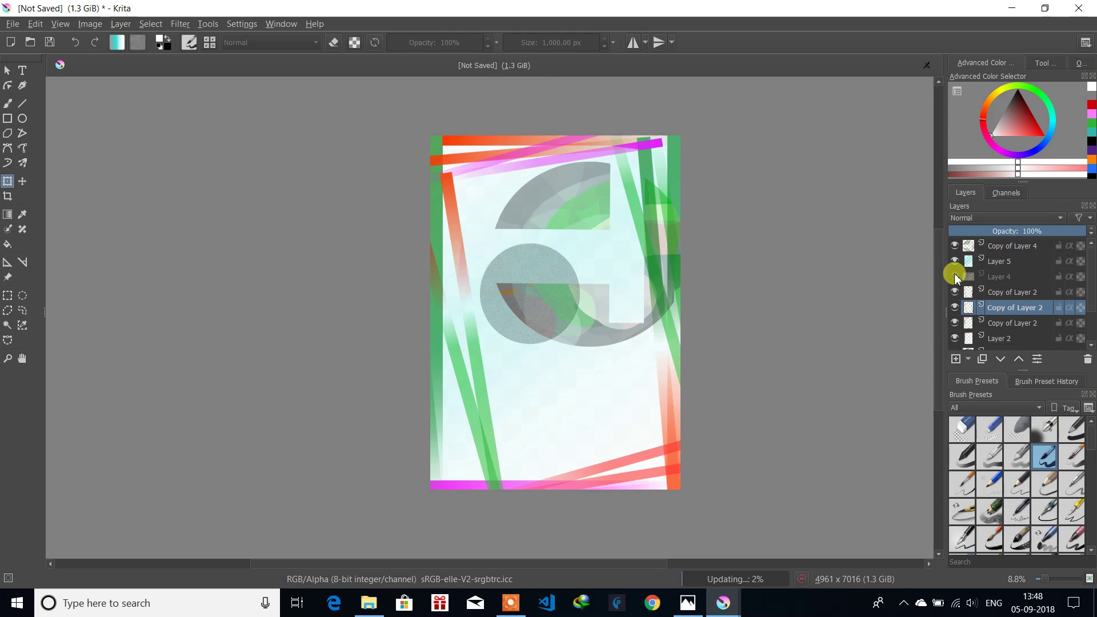
click(955, 276)
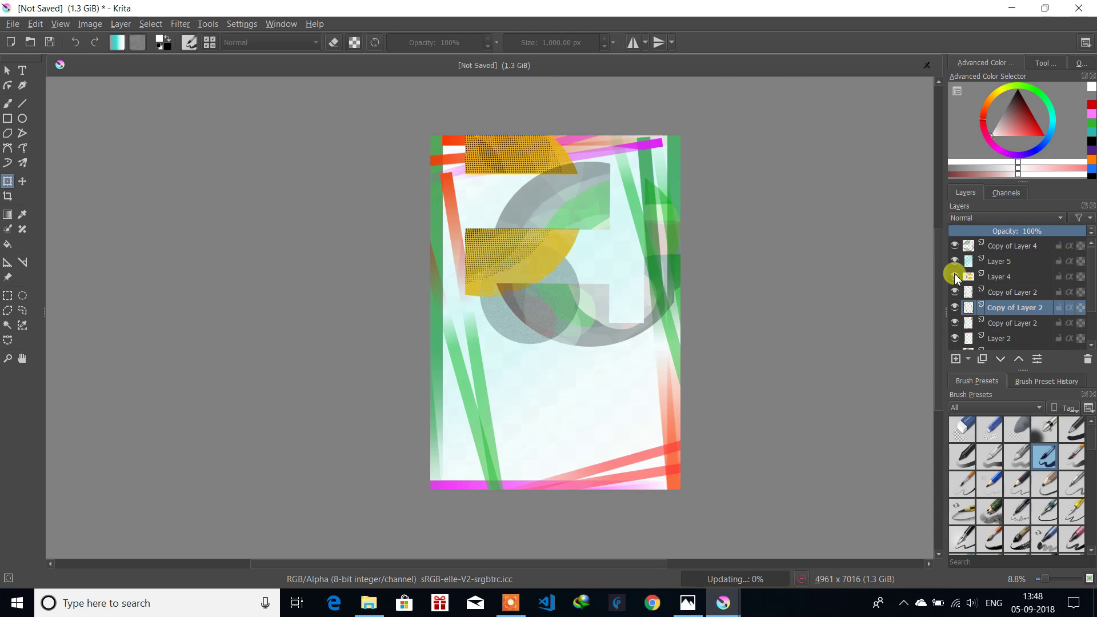
click(955, 277)
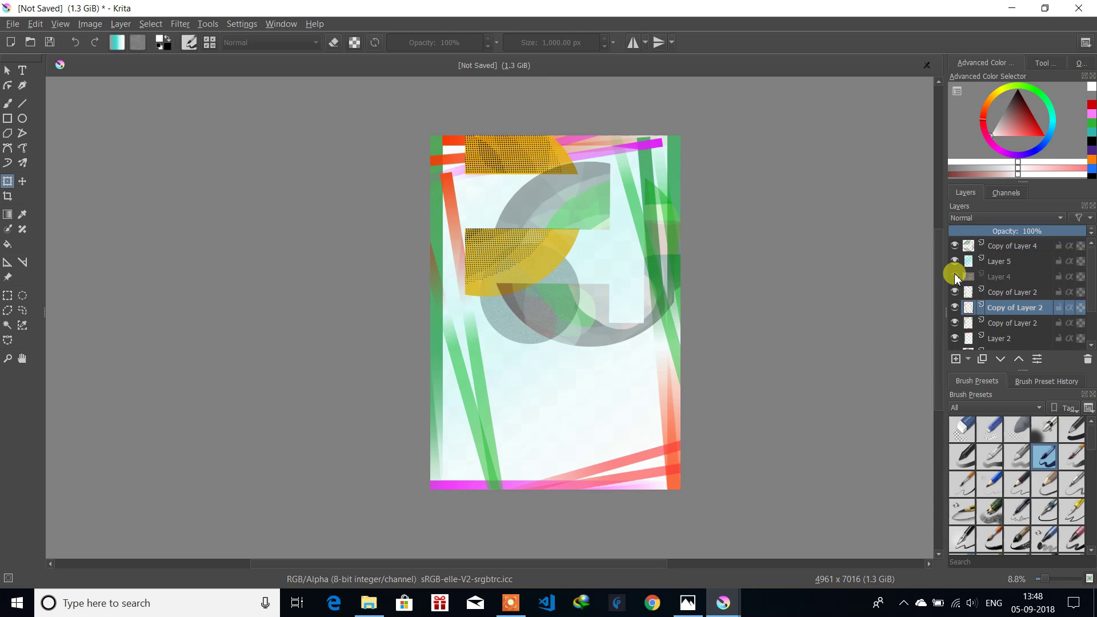
Step: Duplicate Copy of Layer 4, which holds the cut grey and green circle
click(1009, 249)
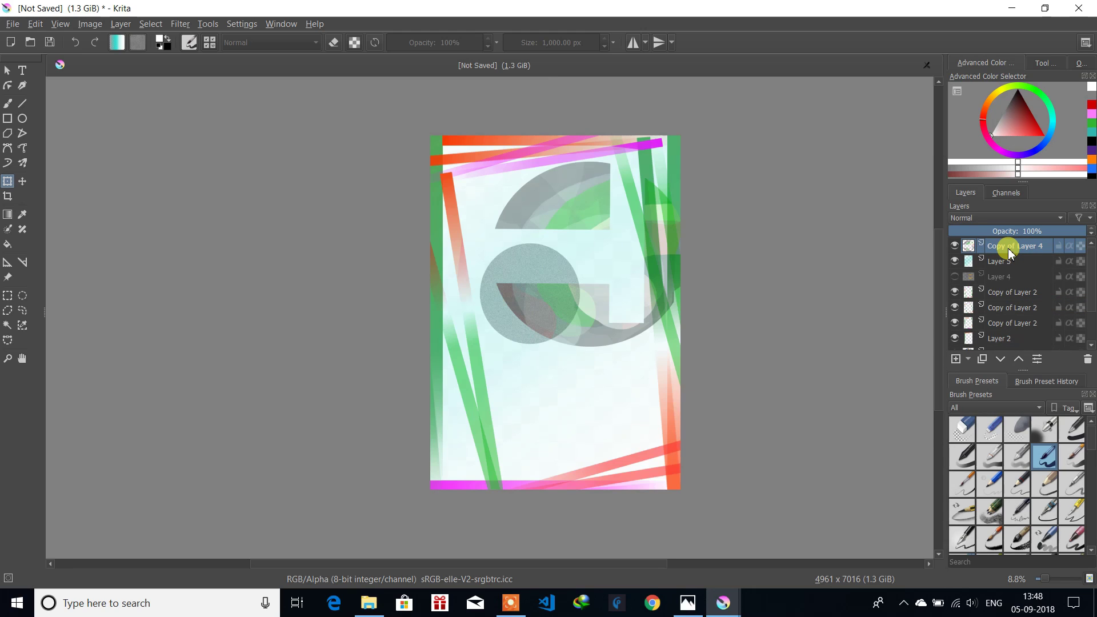
right_click(1010, 251)
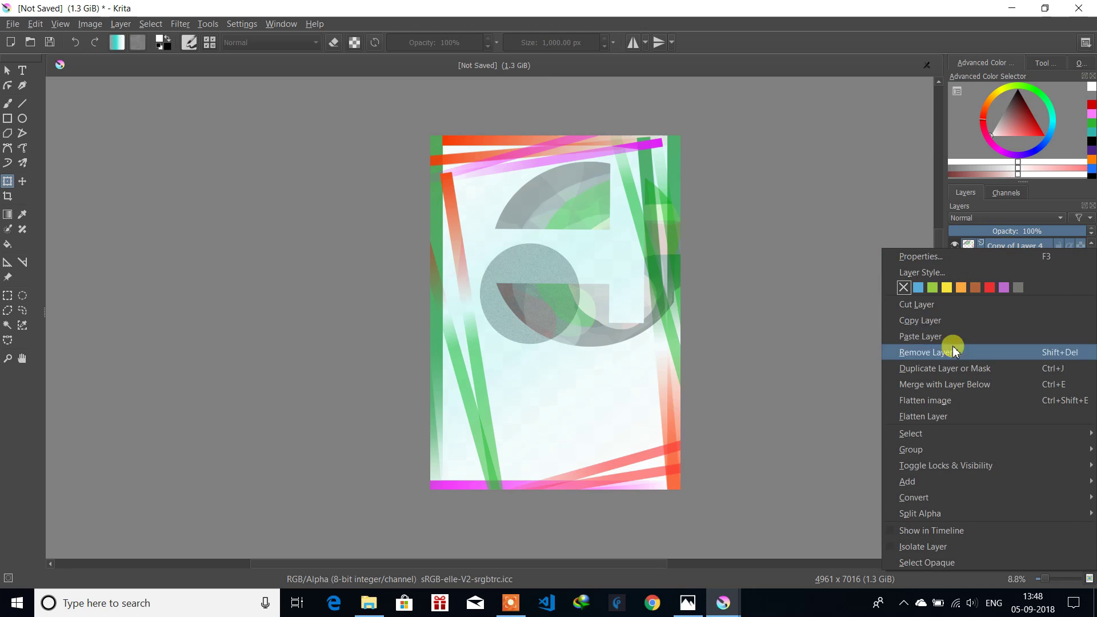
click(951, 369)
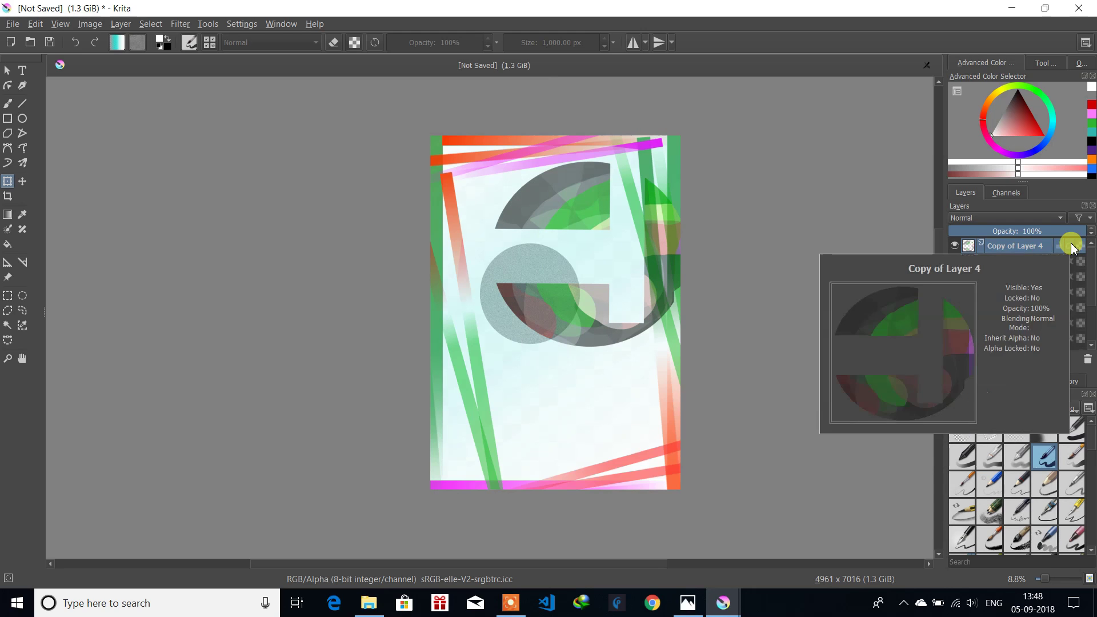
Step: Rotate the duplicated circle clockwise well past a quarter turn, move it to the lower part of the canvas and apply the transform
click(7, 181)
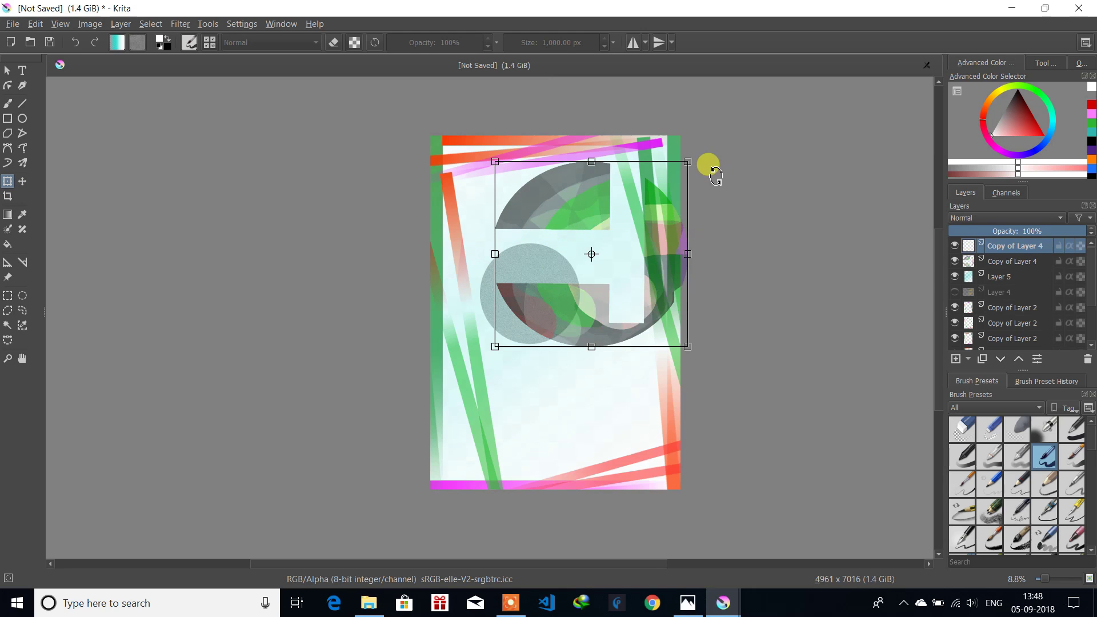
drag(715, 175, 652, 268)
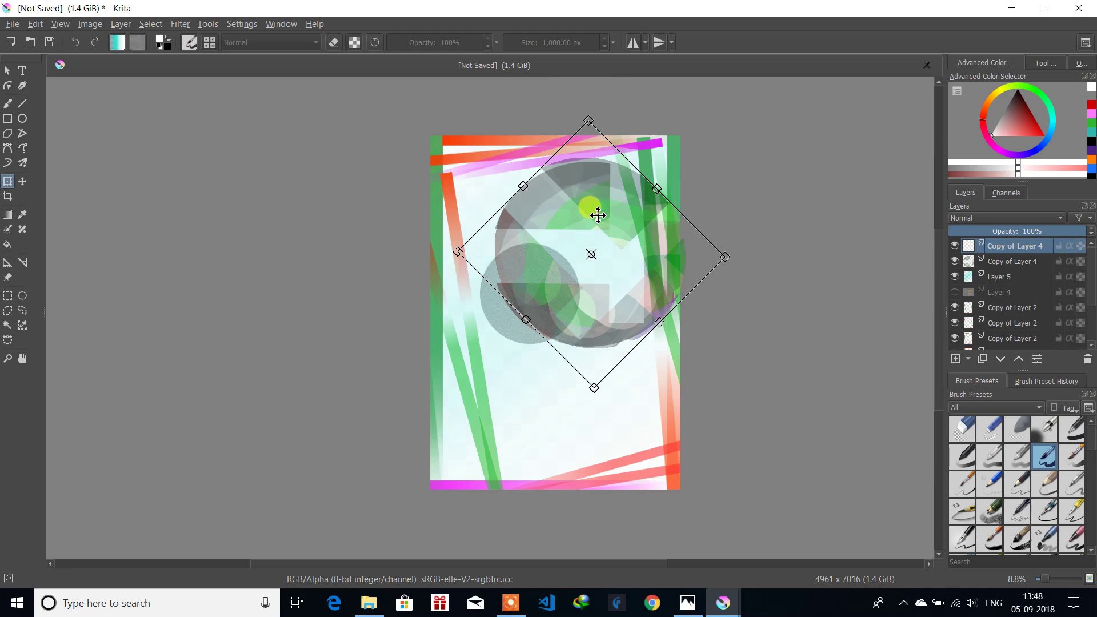
drag(595, 213, 541, 380)
drag(573, 225, 637, 417)
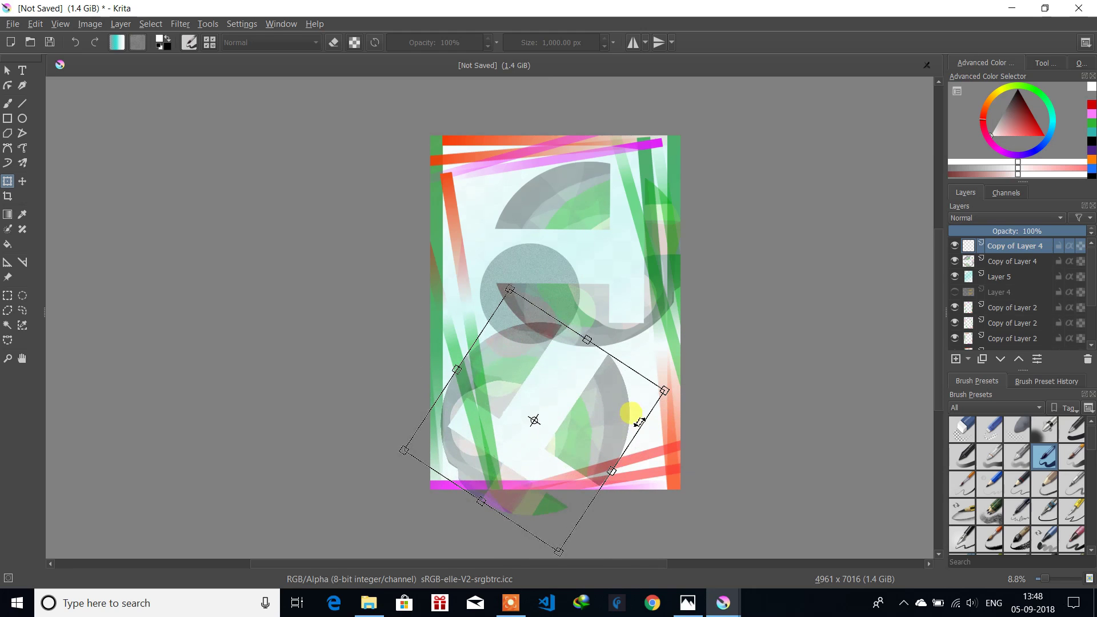
drag(552, 380, 556, 319)
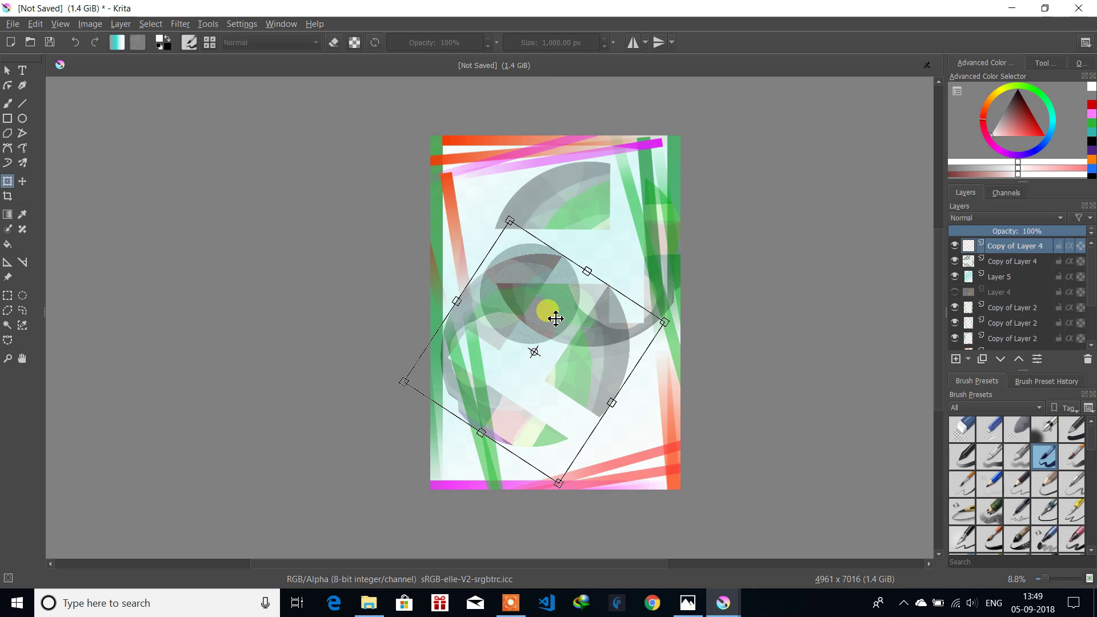
key(Escape)
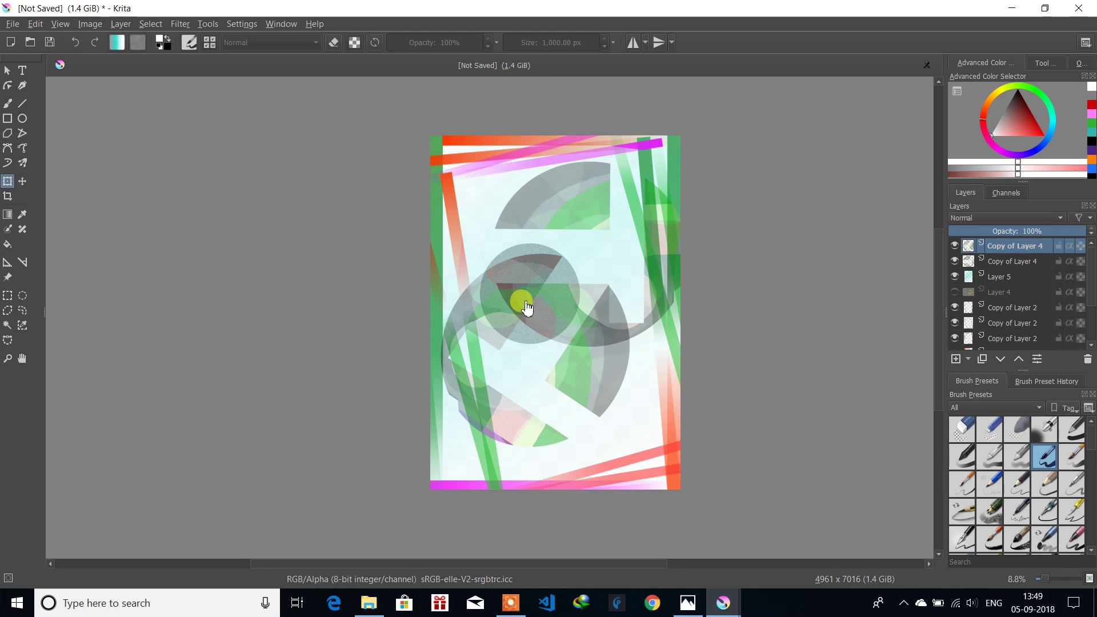
click(530, 328)
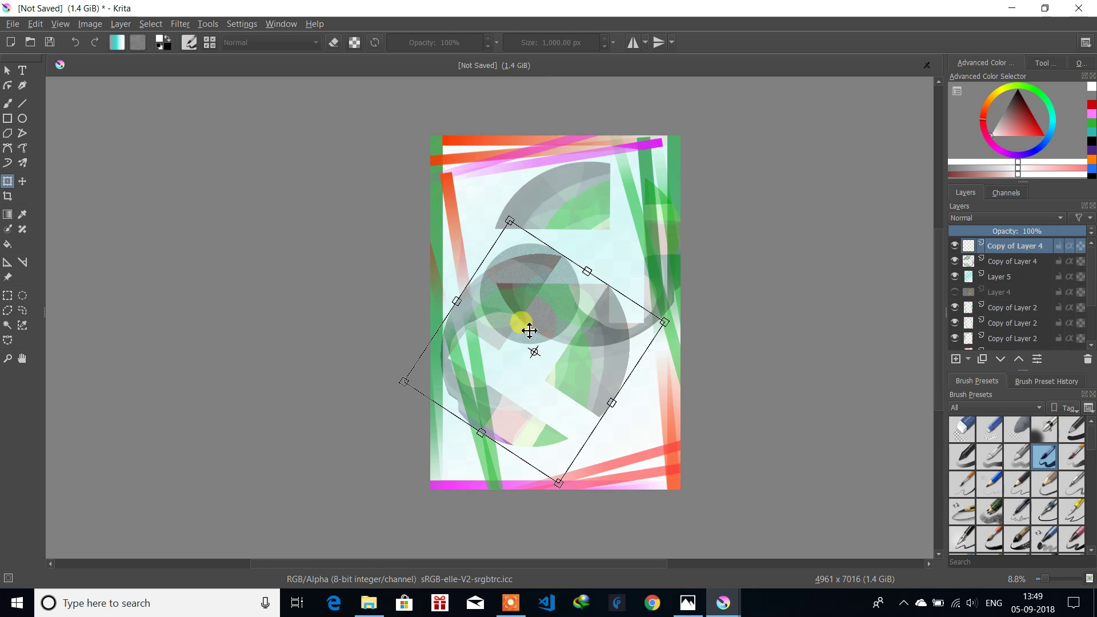
drag(530, 331, 555, 394)
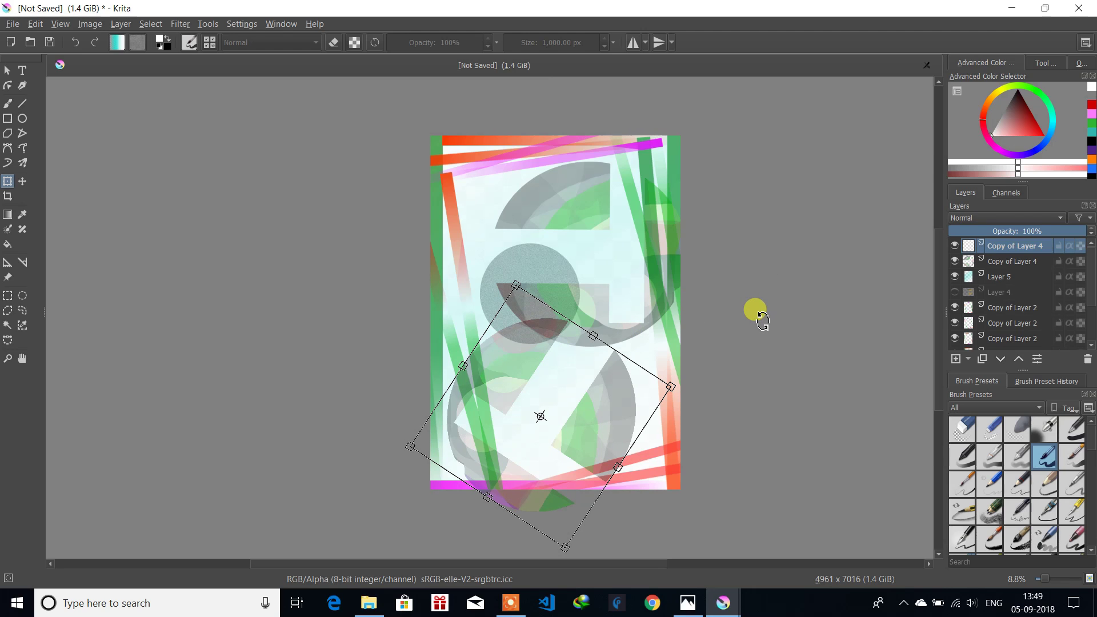
click(9, 295)
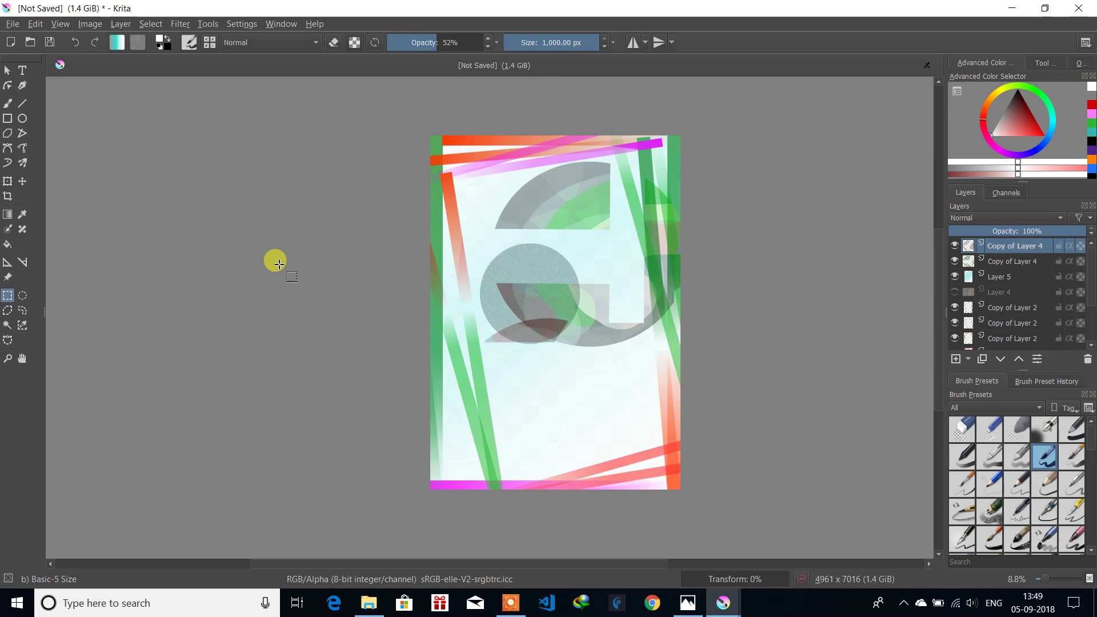
Step: Move the original Copy of Layer 4 down the layer stack, between Layer 2 and Layer 3(pasted)
click(1012, 266)
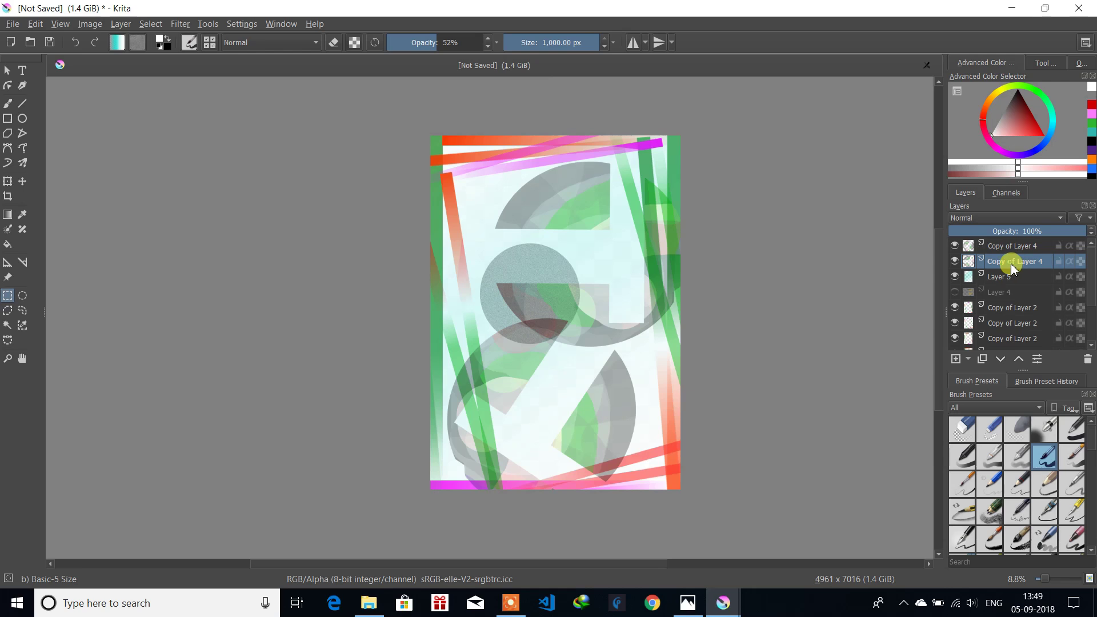
scroll(979, 335, down, 2)
double_click(989, 292)
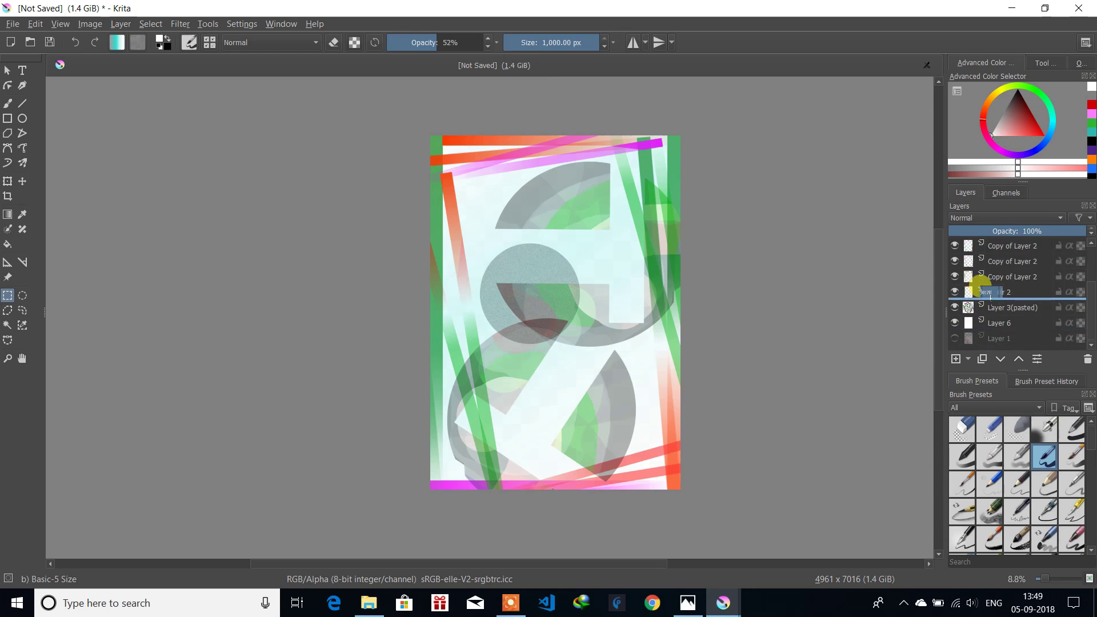
drag(990, 295, 992, 296)
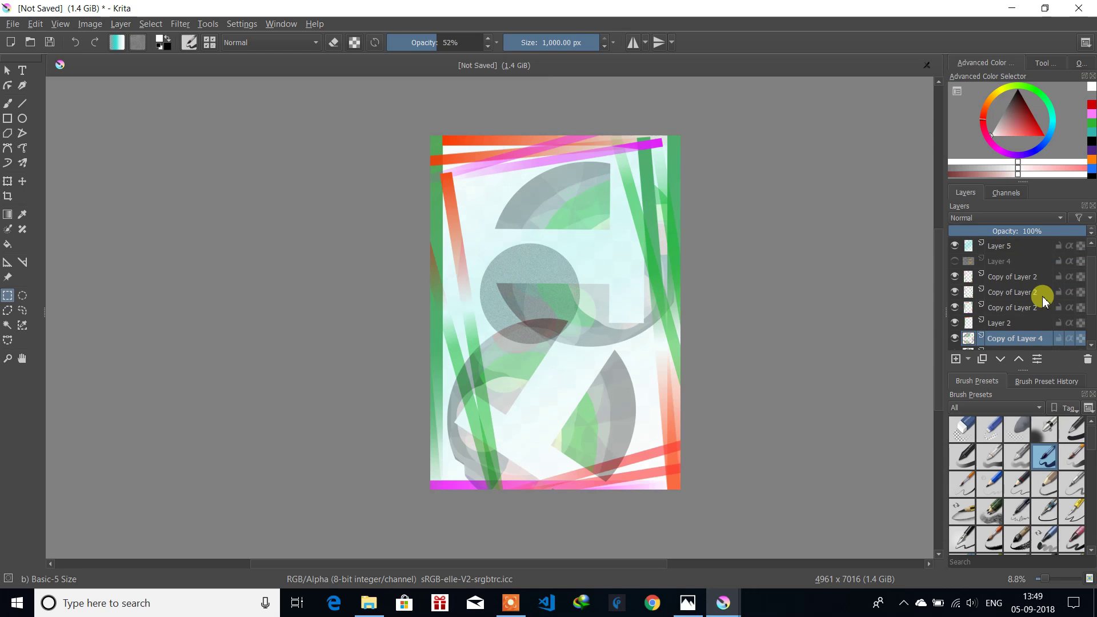